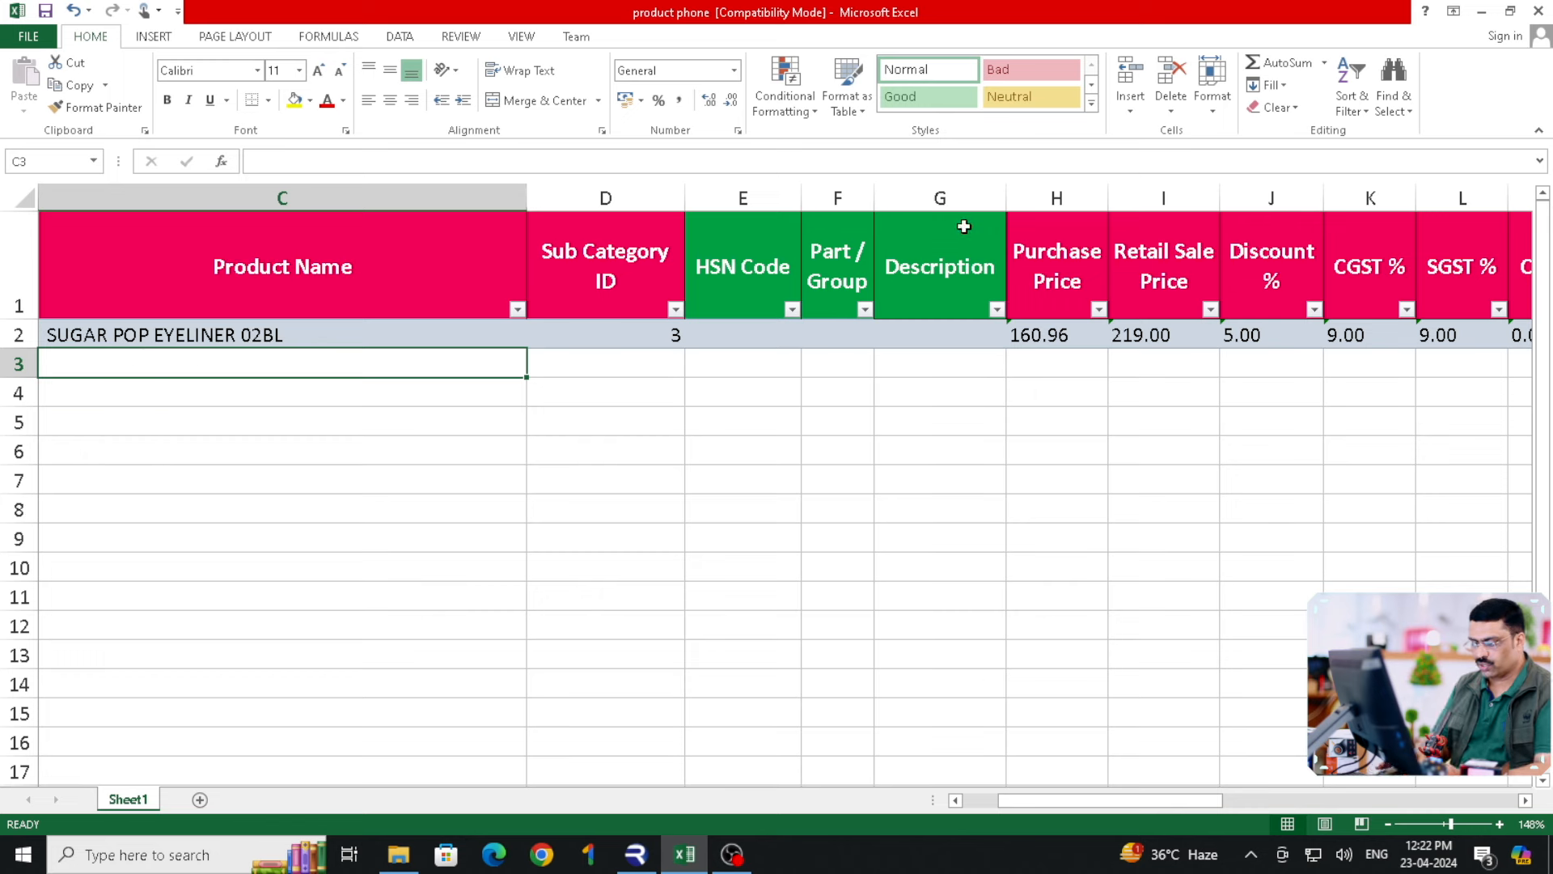
Enter "canon lense 50mm" as the product name in row 3.
text(canon )
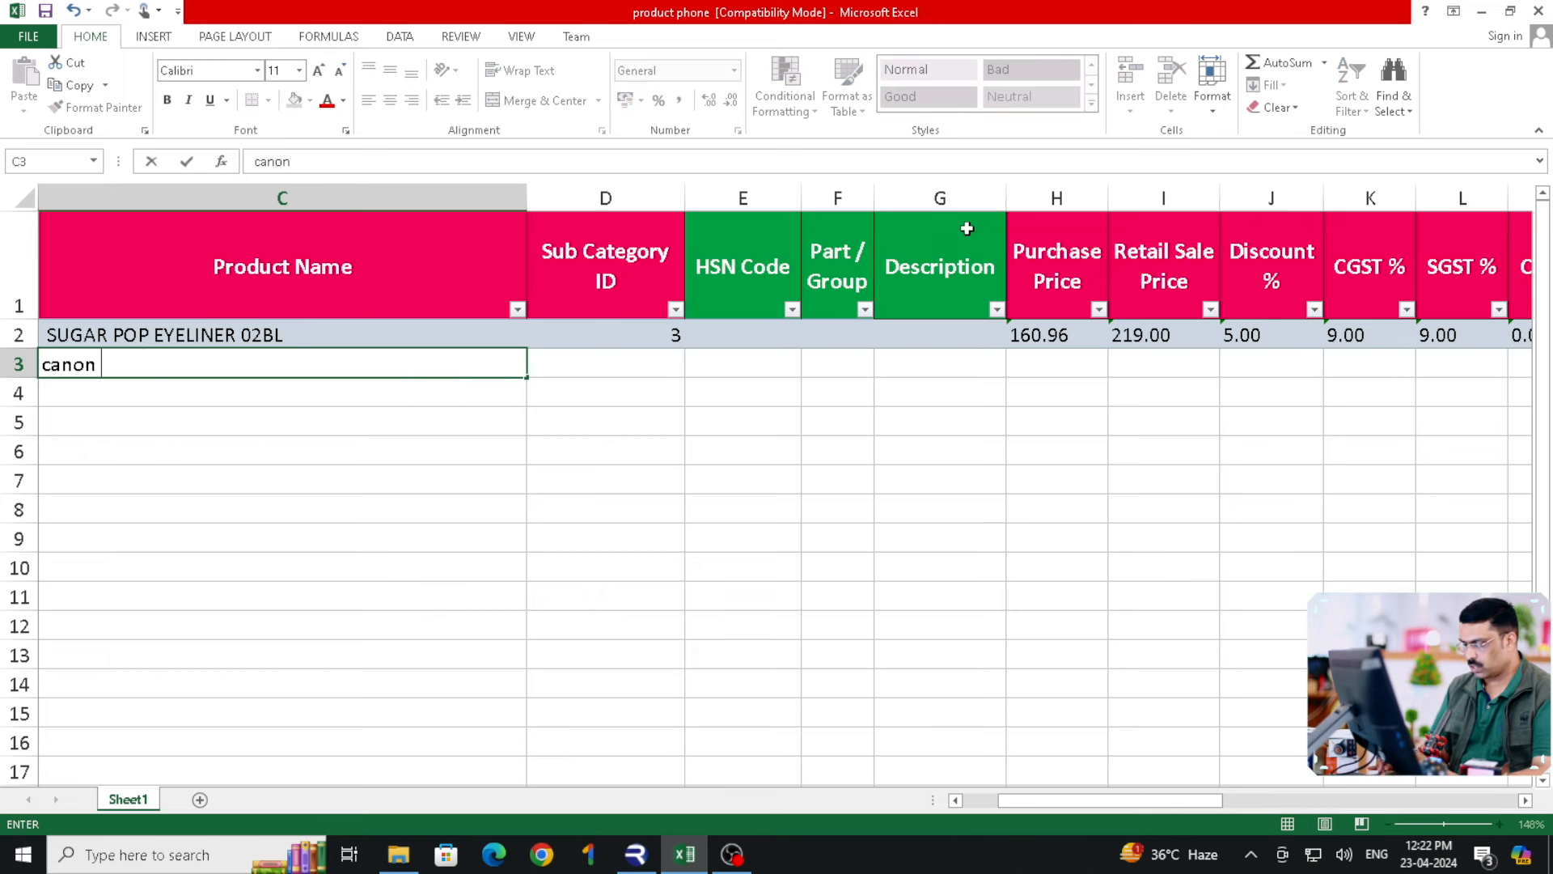
text(lense)
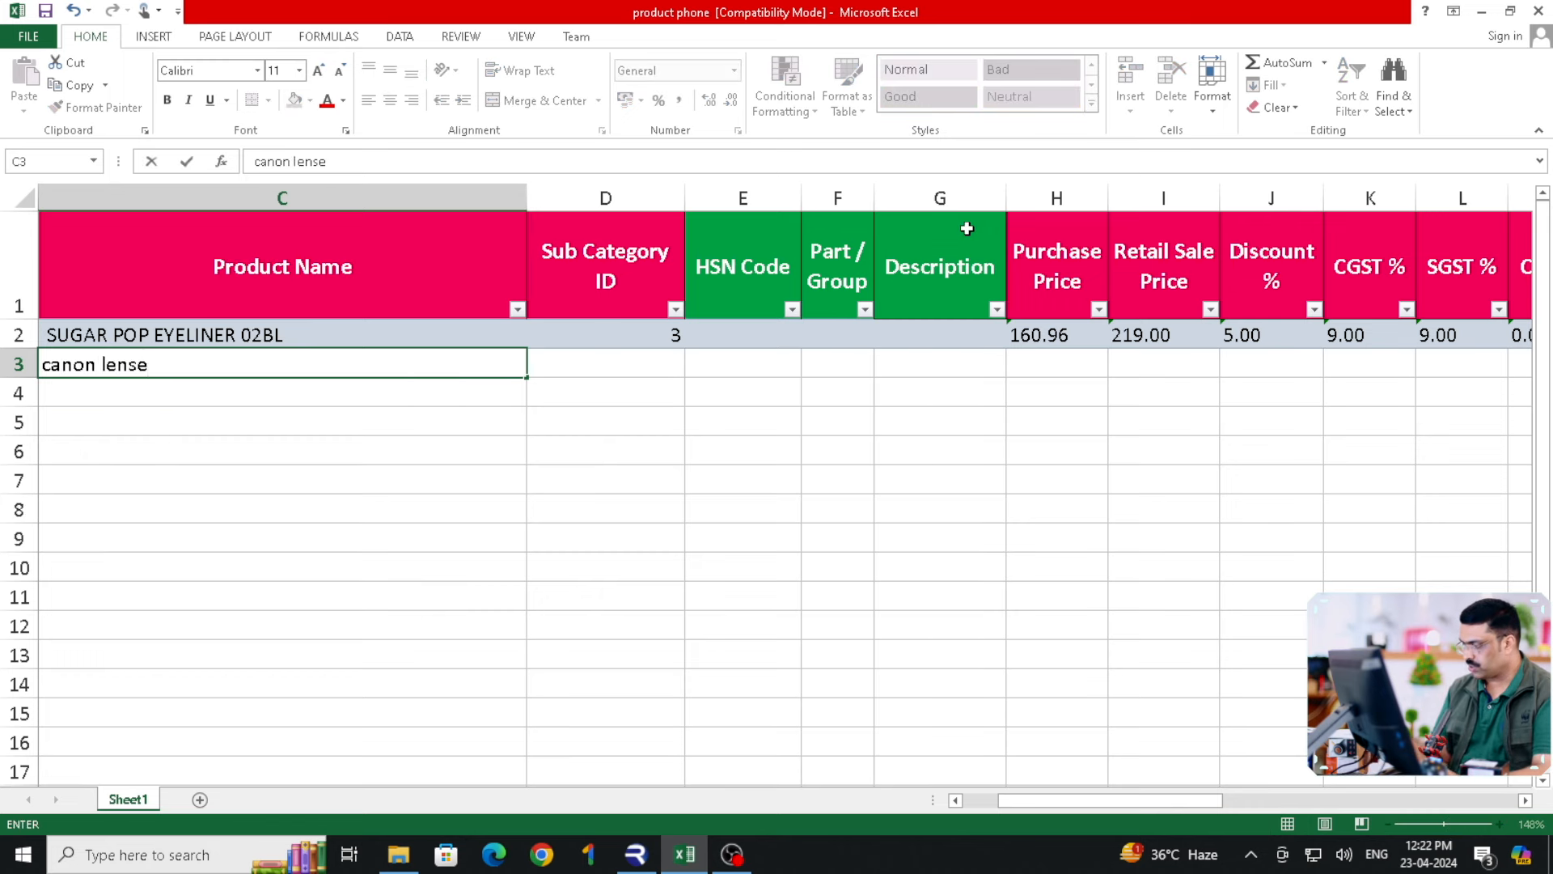
text( 50mm)
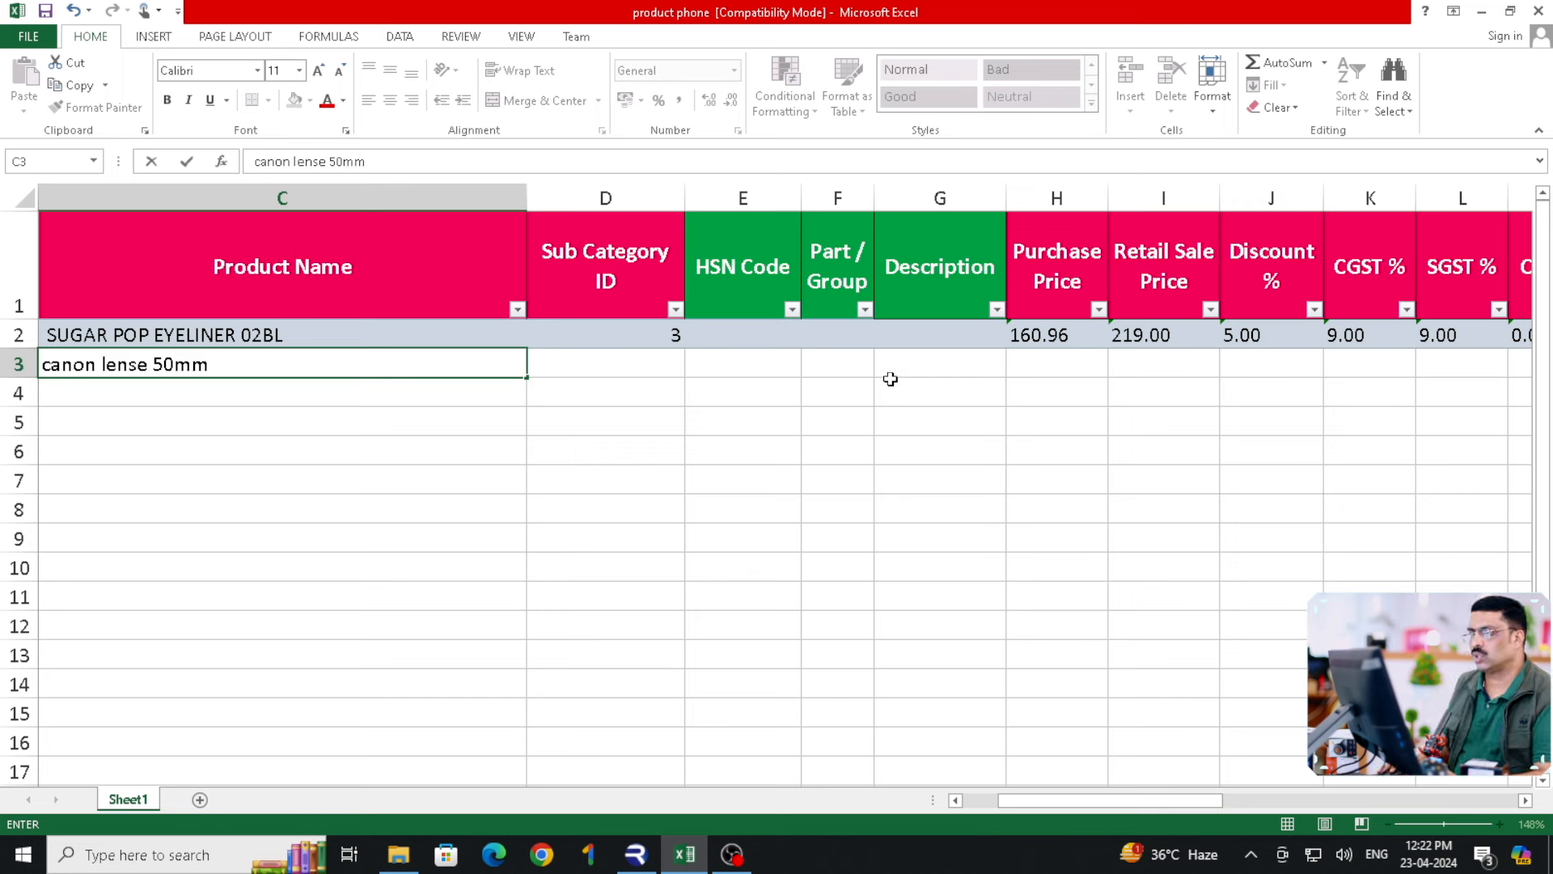
drag(617, 339, 599, 554)
Fill in row 3's purchase price as 500, retail sale price as 600 and discount as 0.
click(1058, 366)
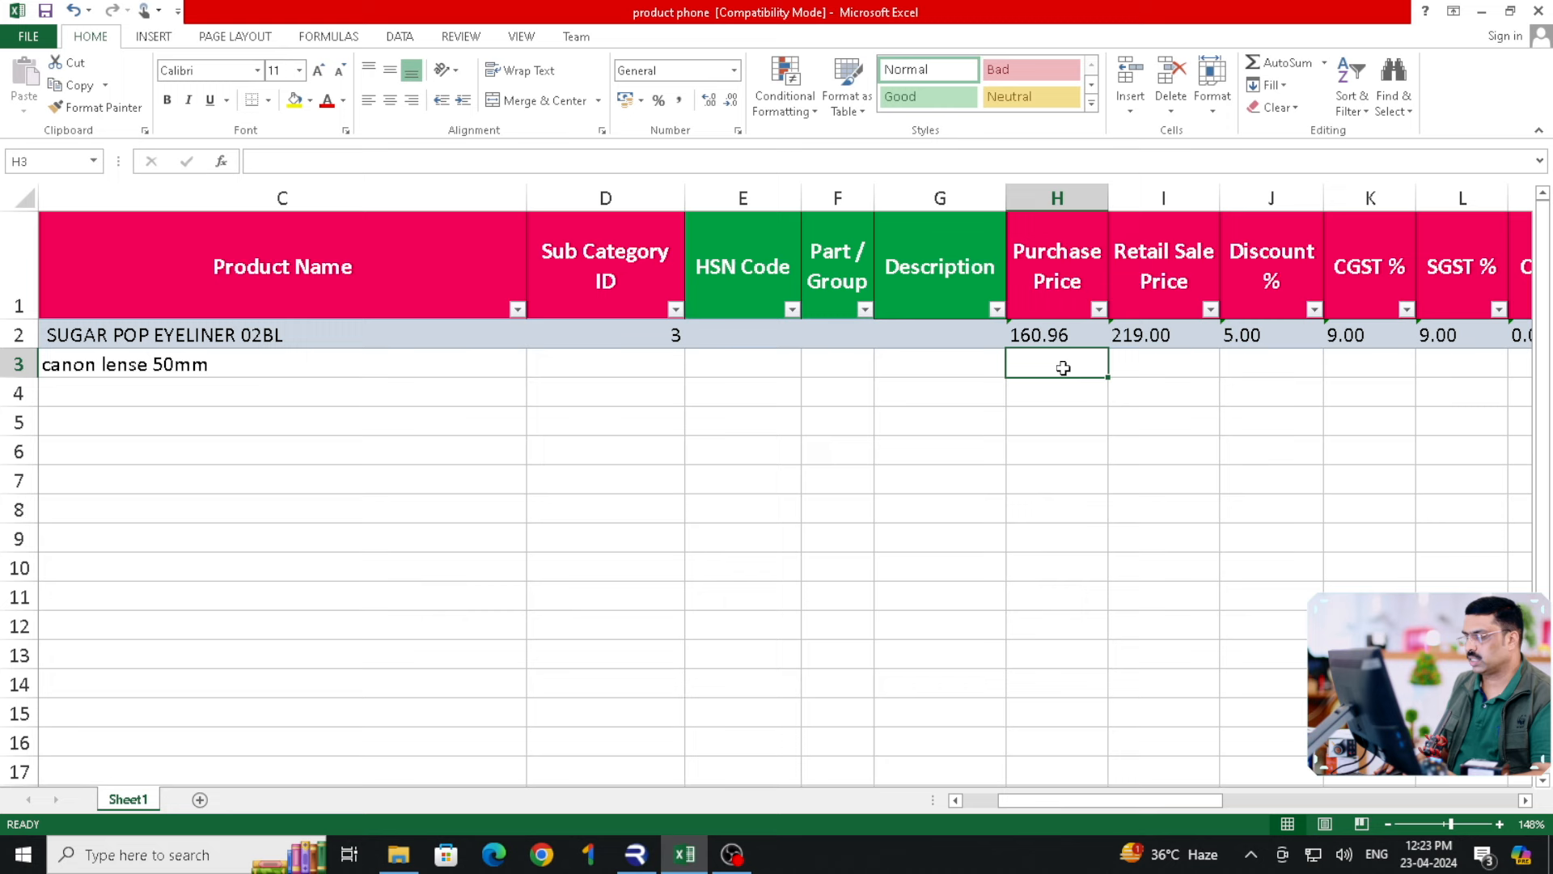
text(500)
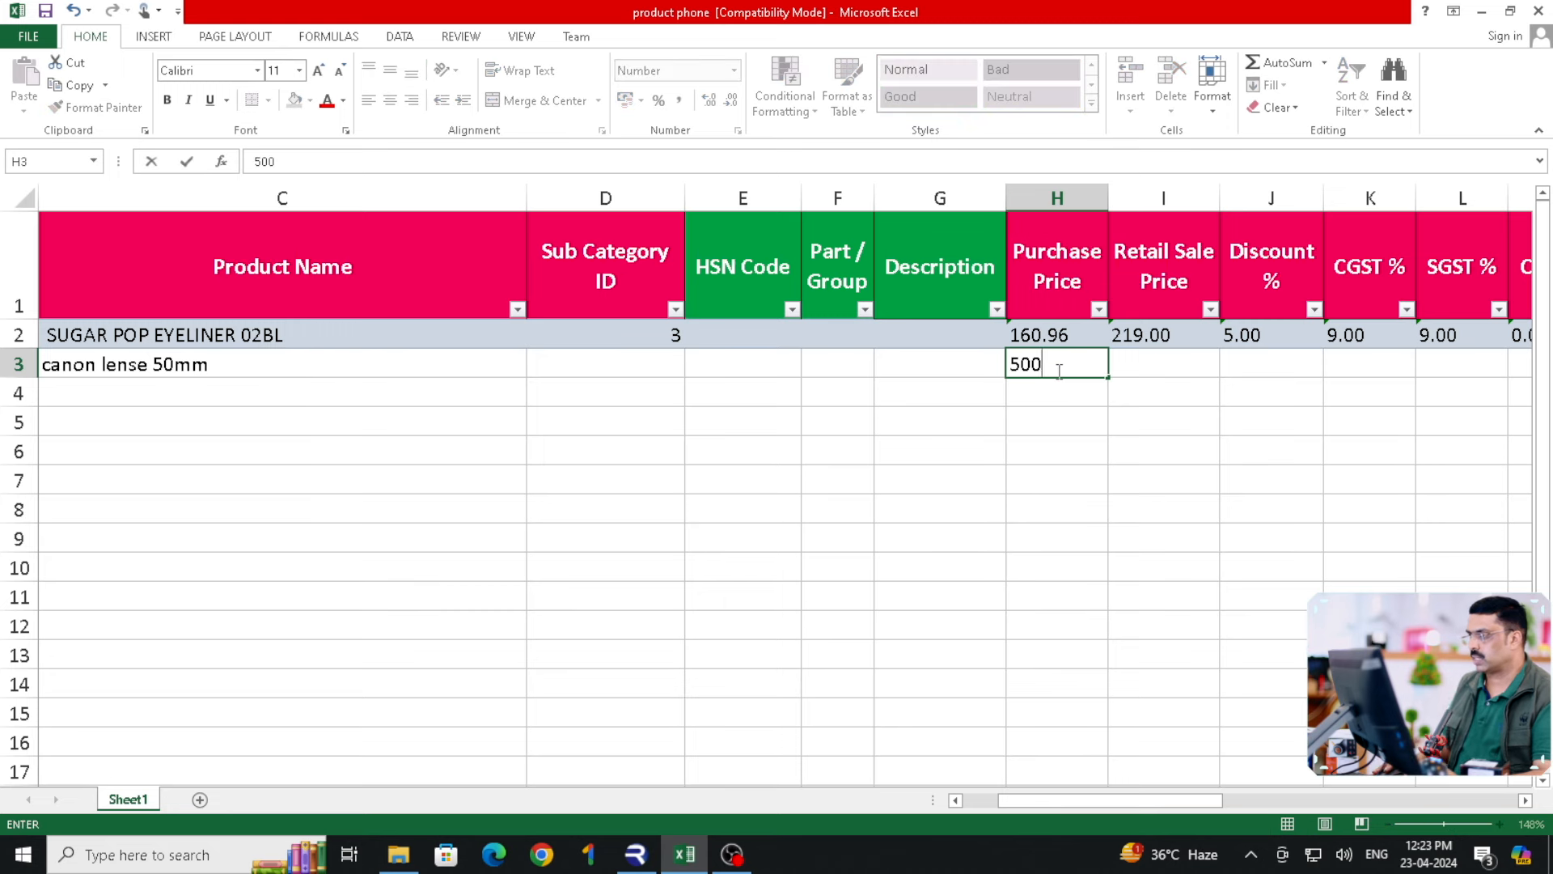
click(1141, 367)
text(600)
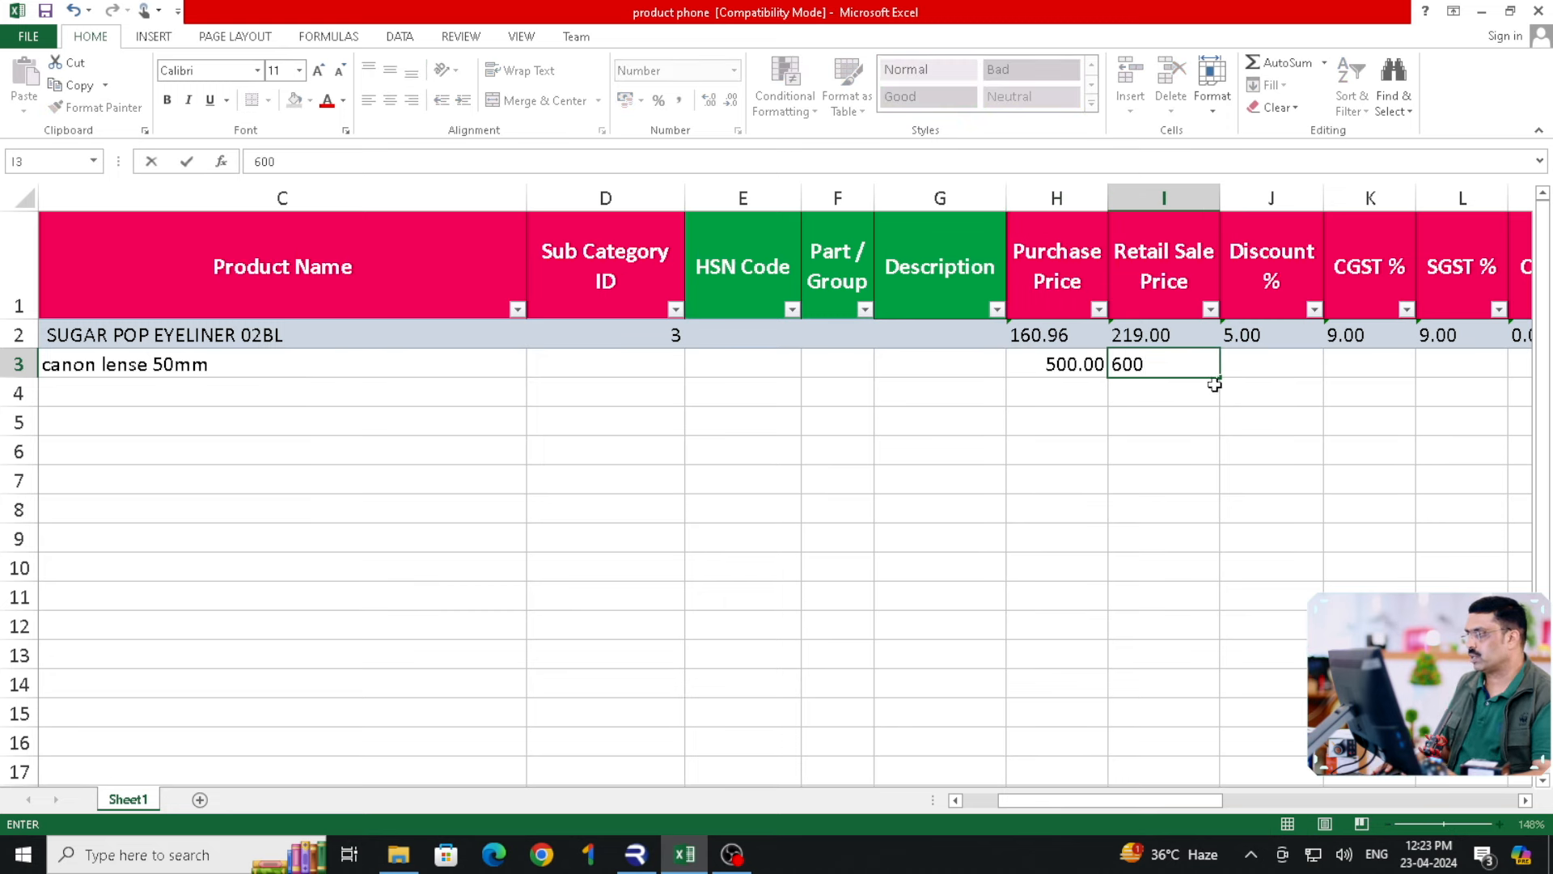
click(1280, 375)
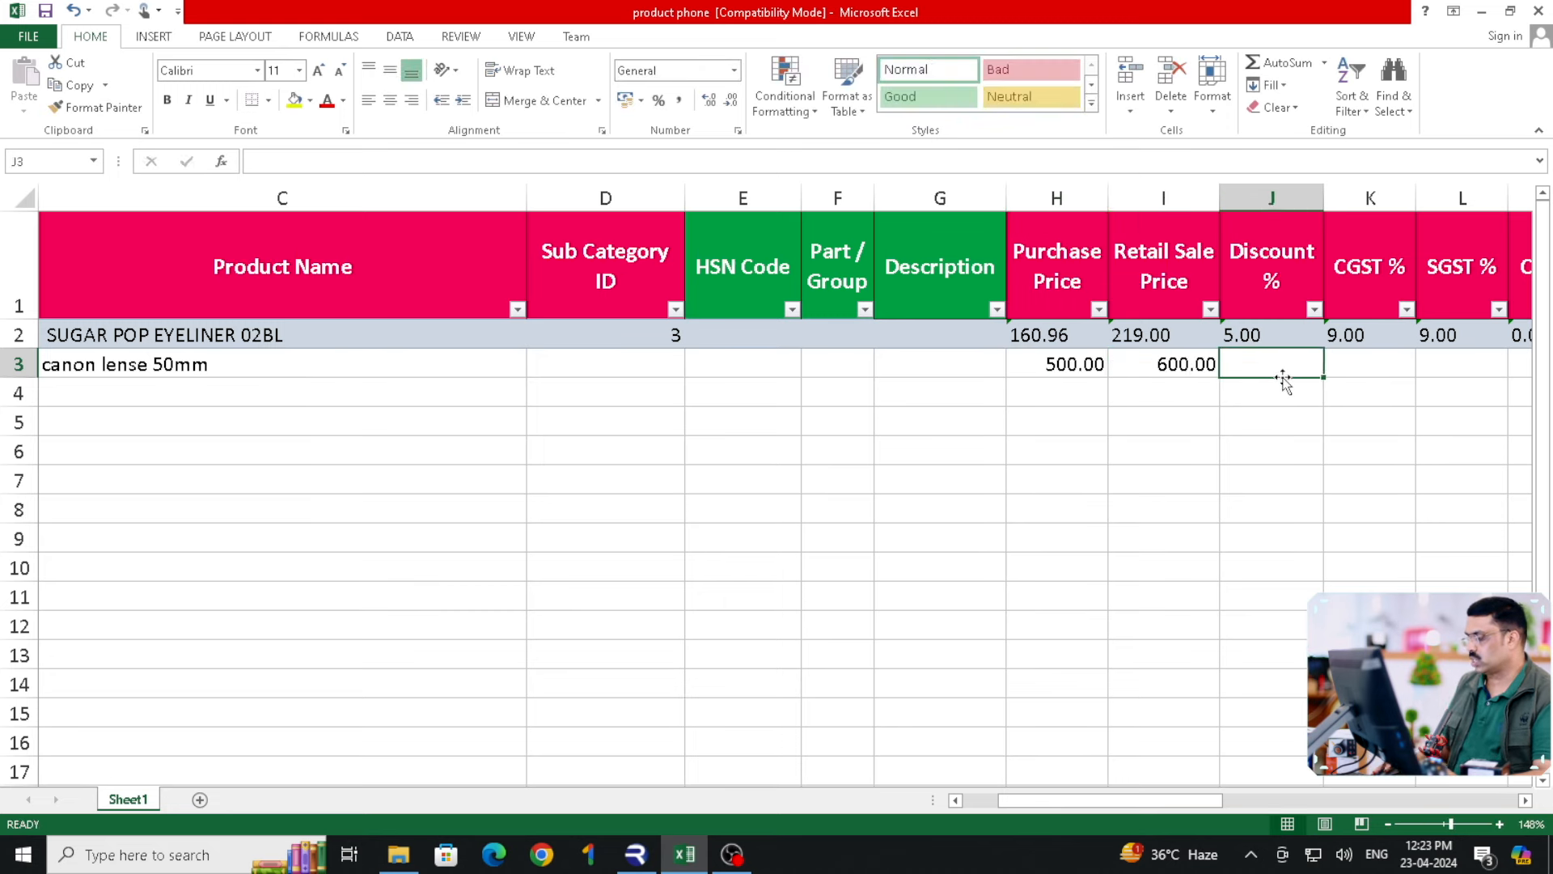
text(0)
Set row 3's CGST and SGST to 9, CESS to 0 and wholesale price to 550.
click(1351, 363)
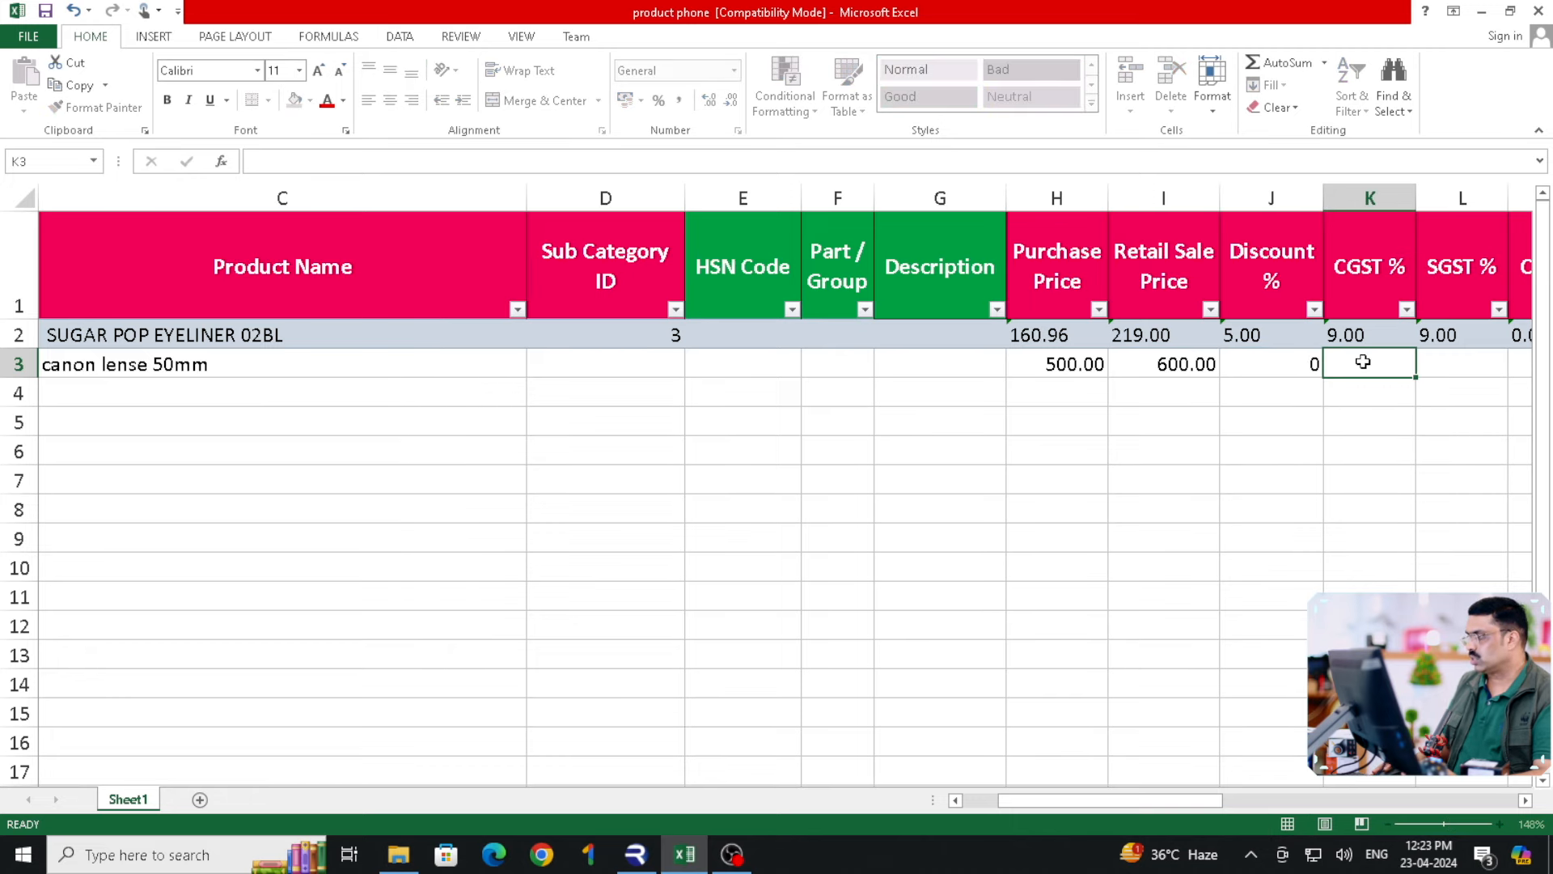
drag(1151, 809, 1220, 808)
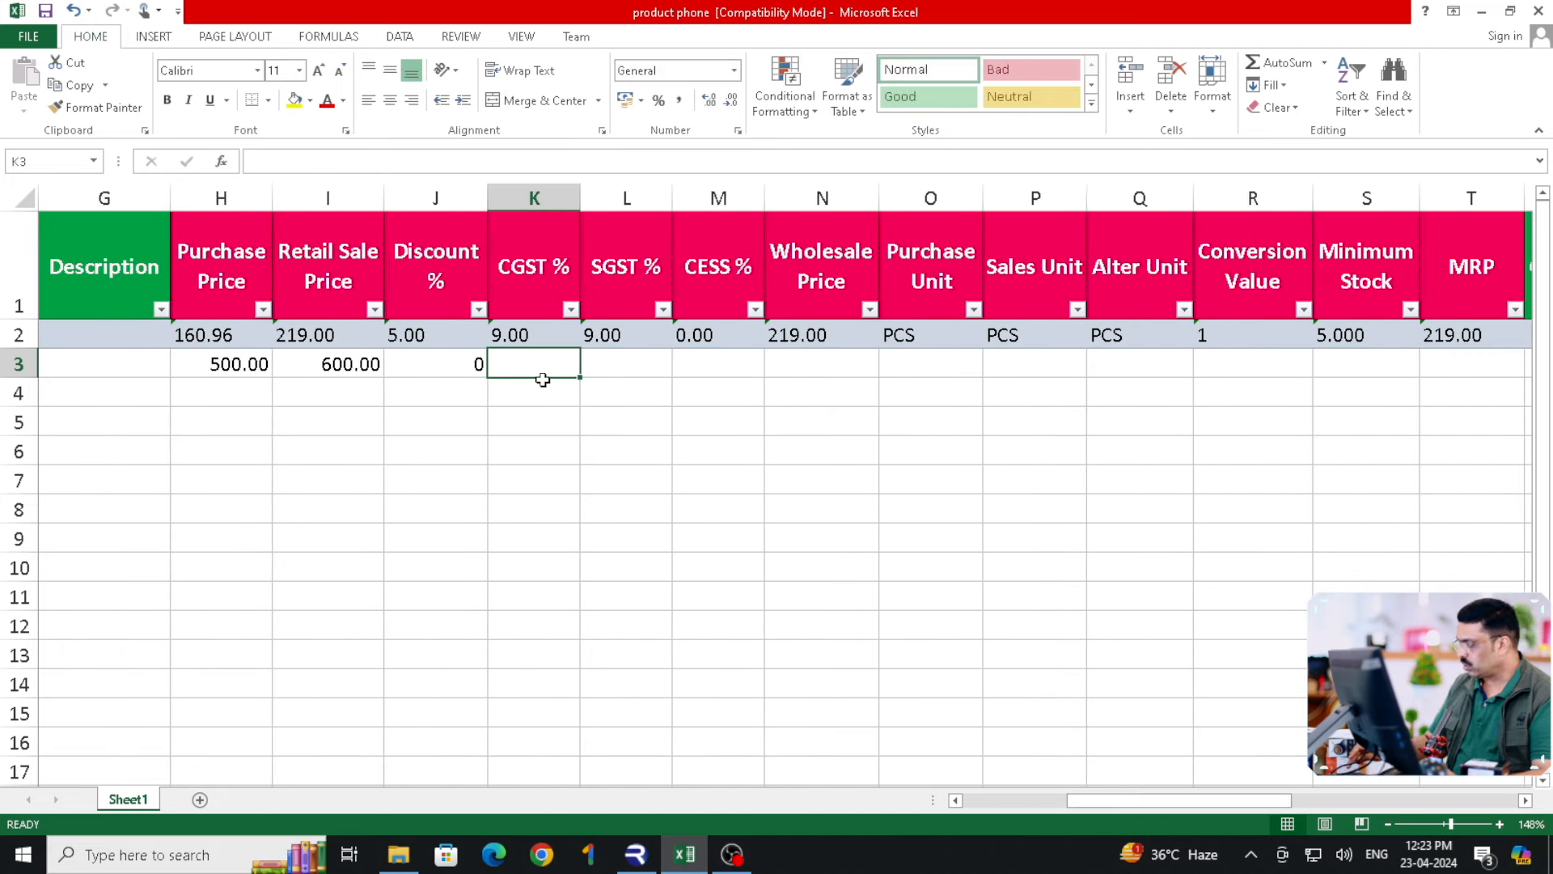
text(9)
click(606, 360)
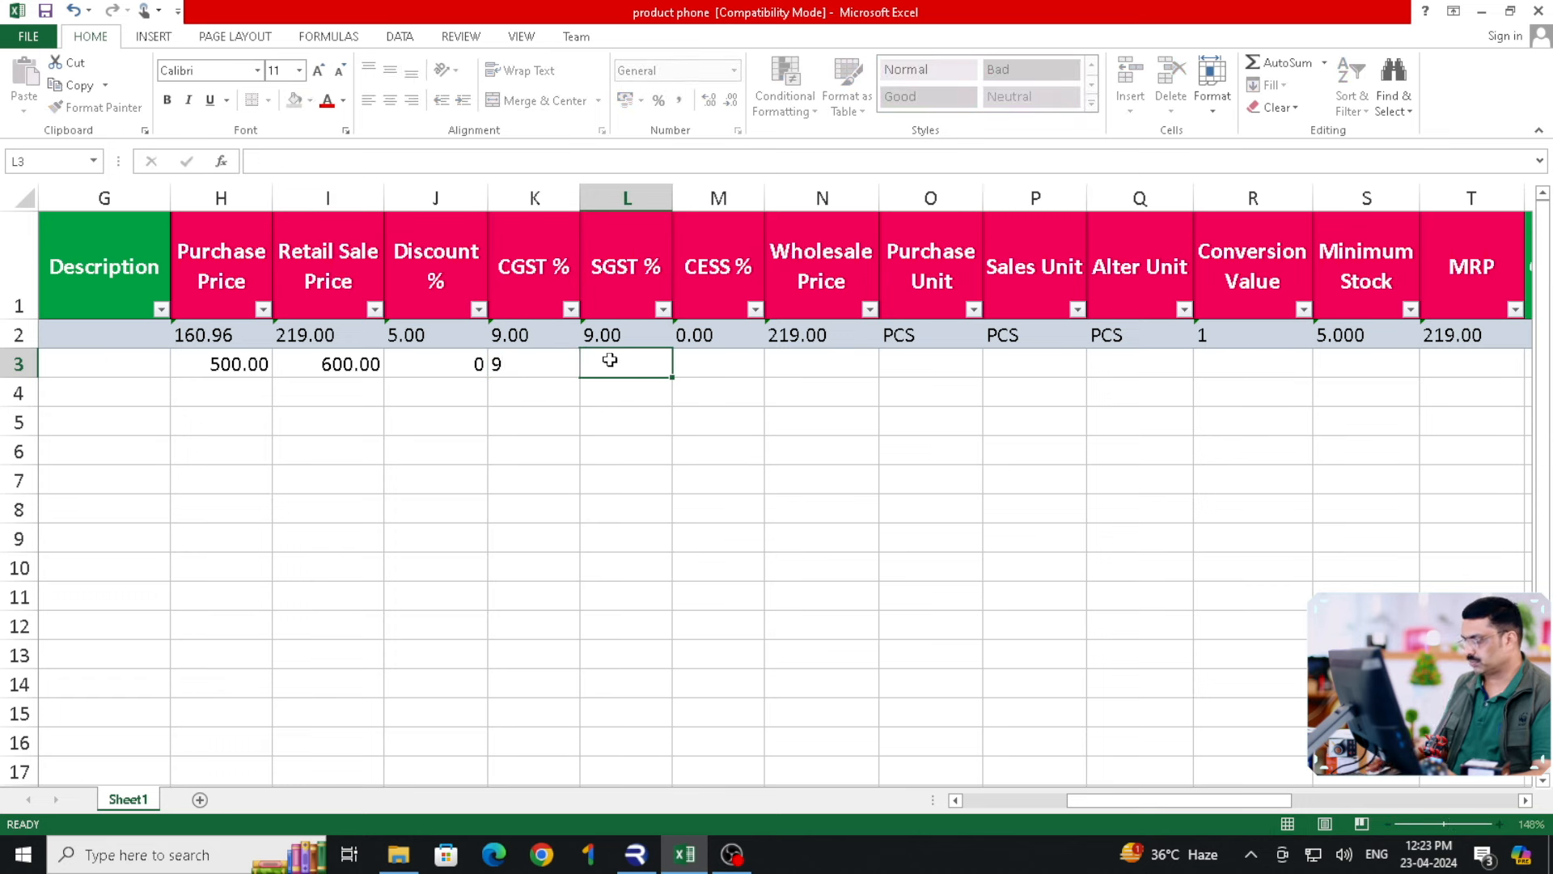
text(9)
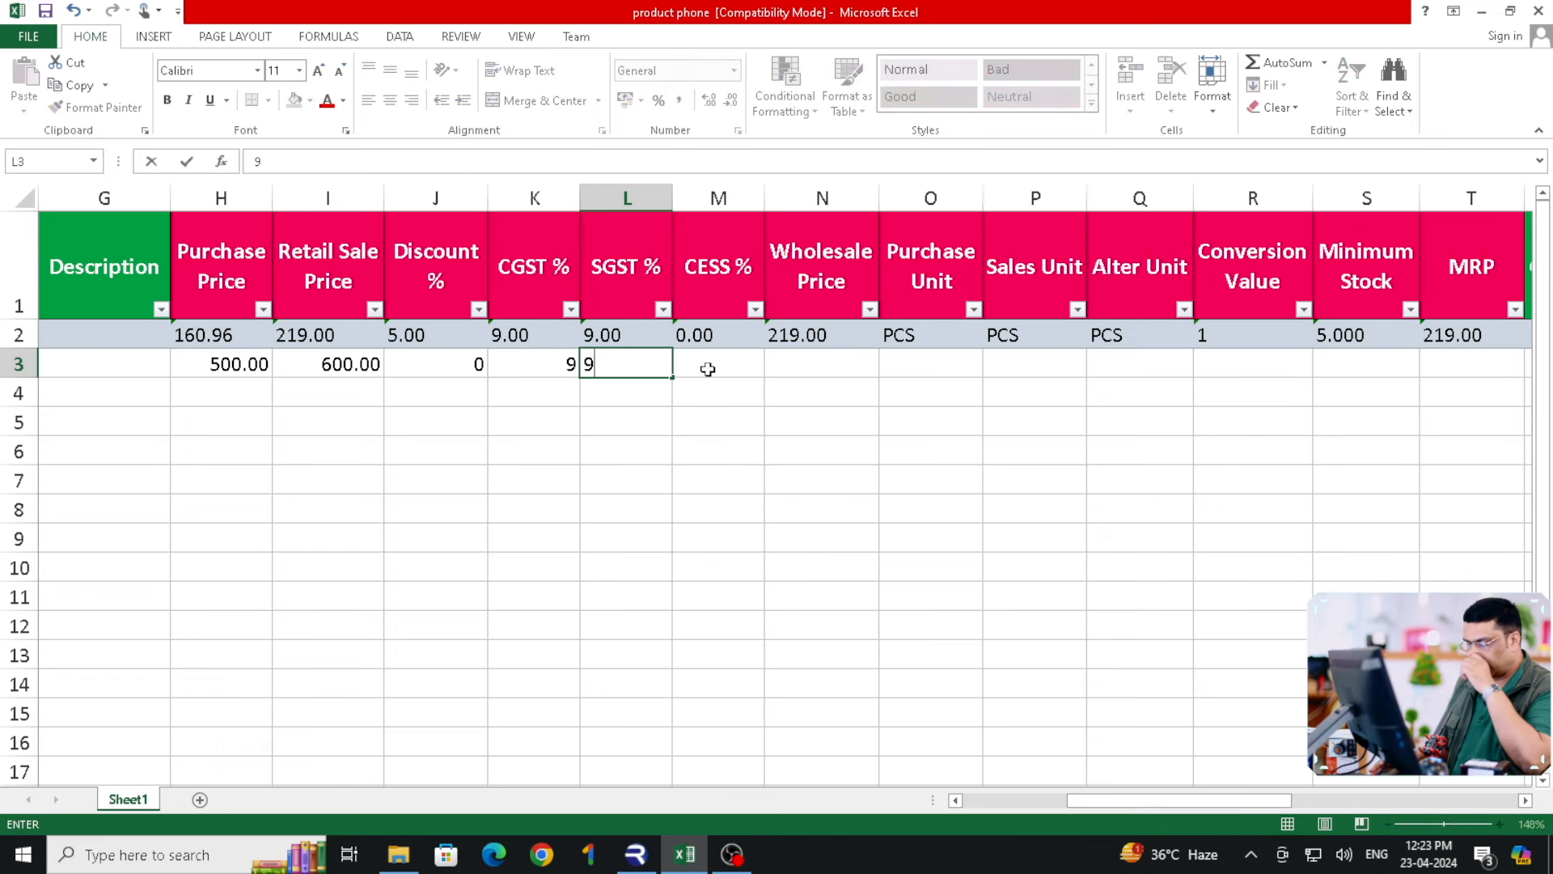
click(695, 356)
text(0)
click(834, 371)
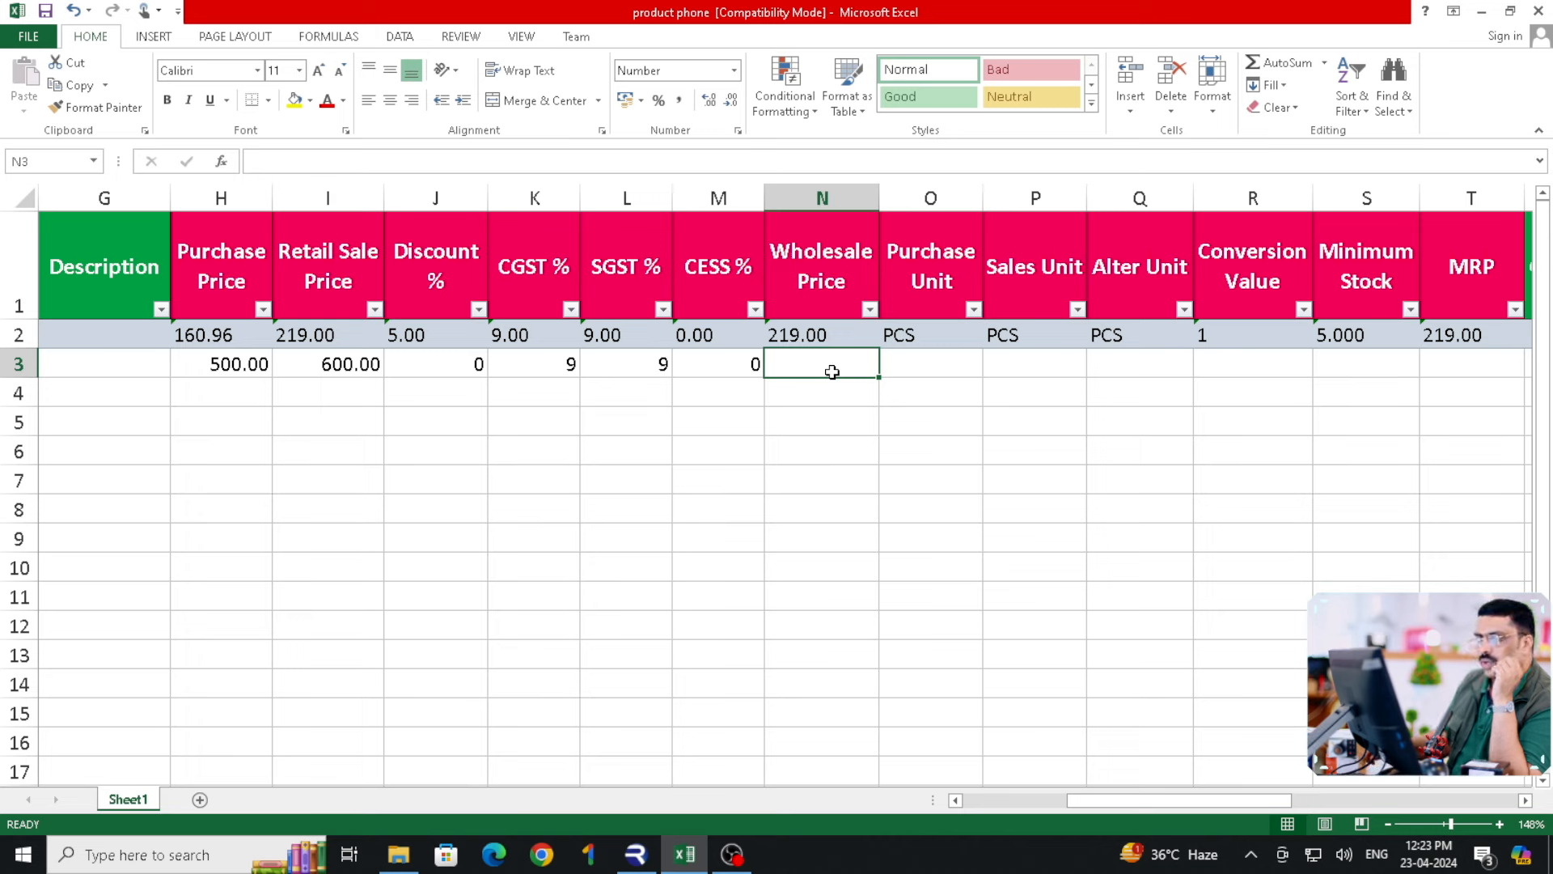
text(550)
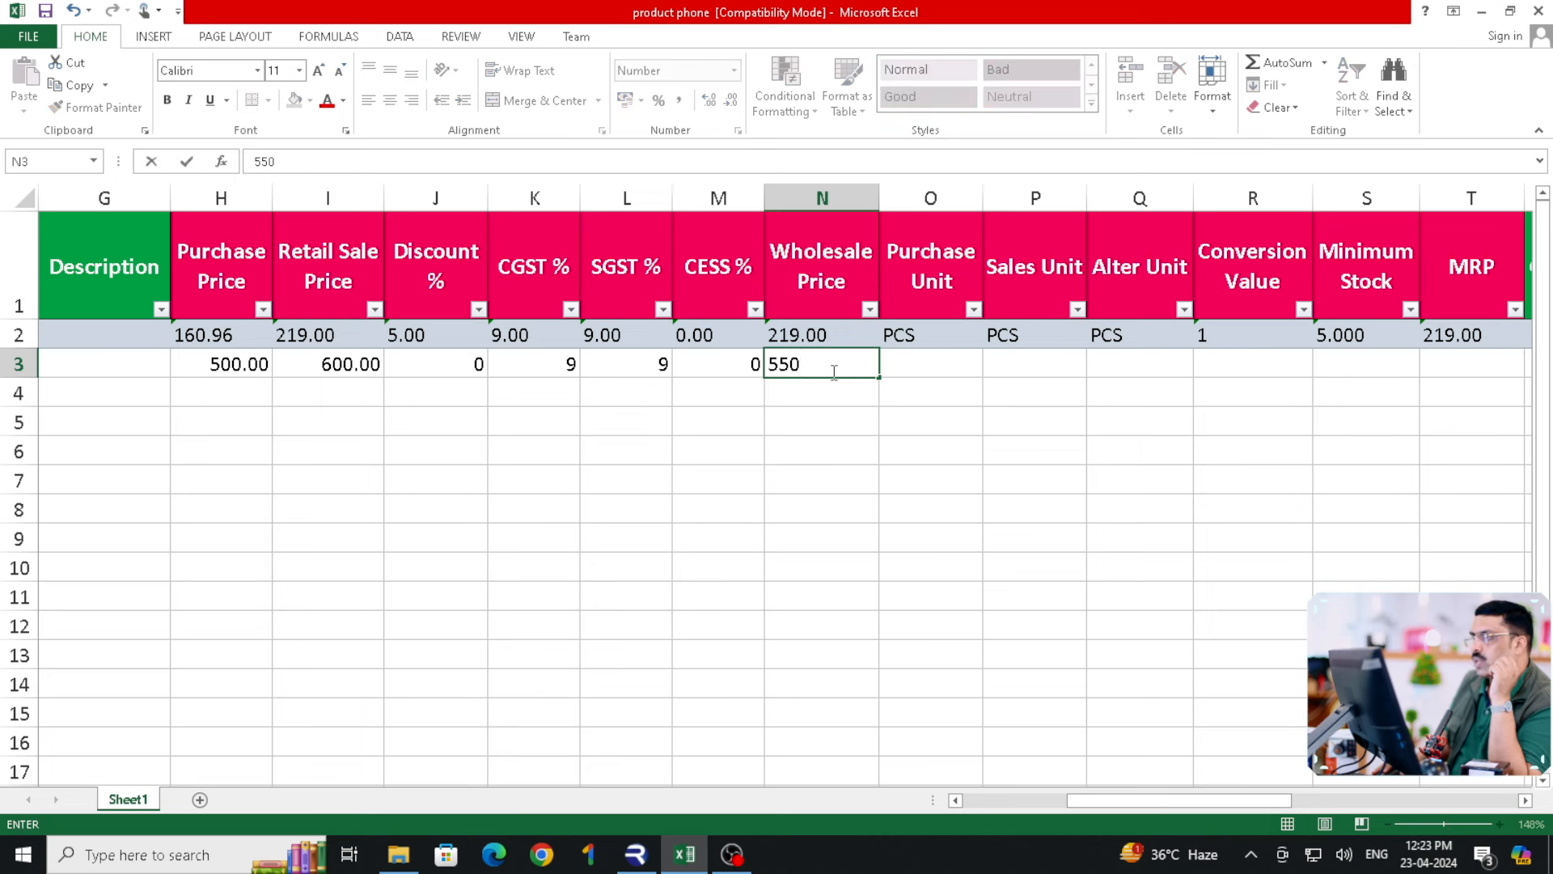
Enter "pcs" as the purchase unit in row 3.
click(947, 362)
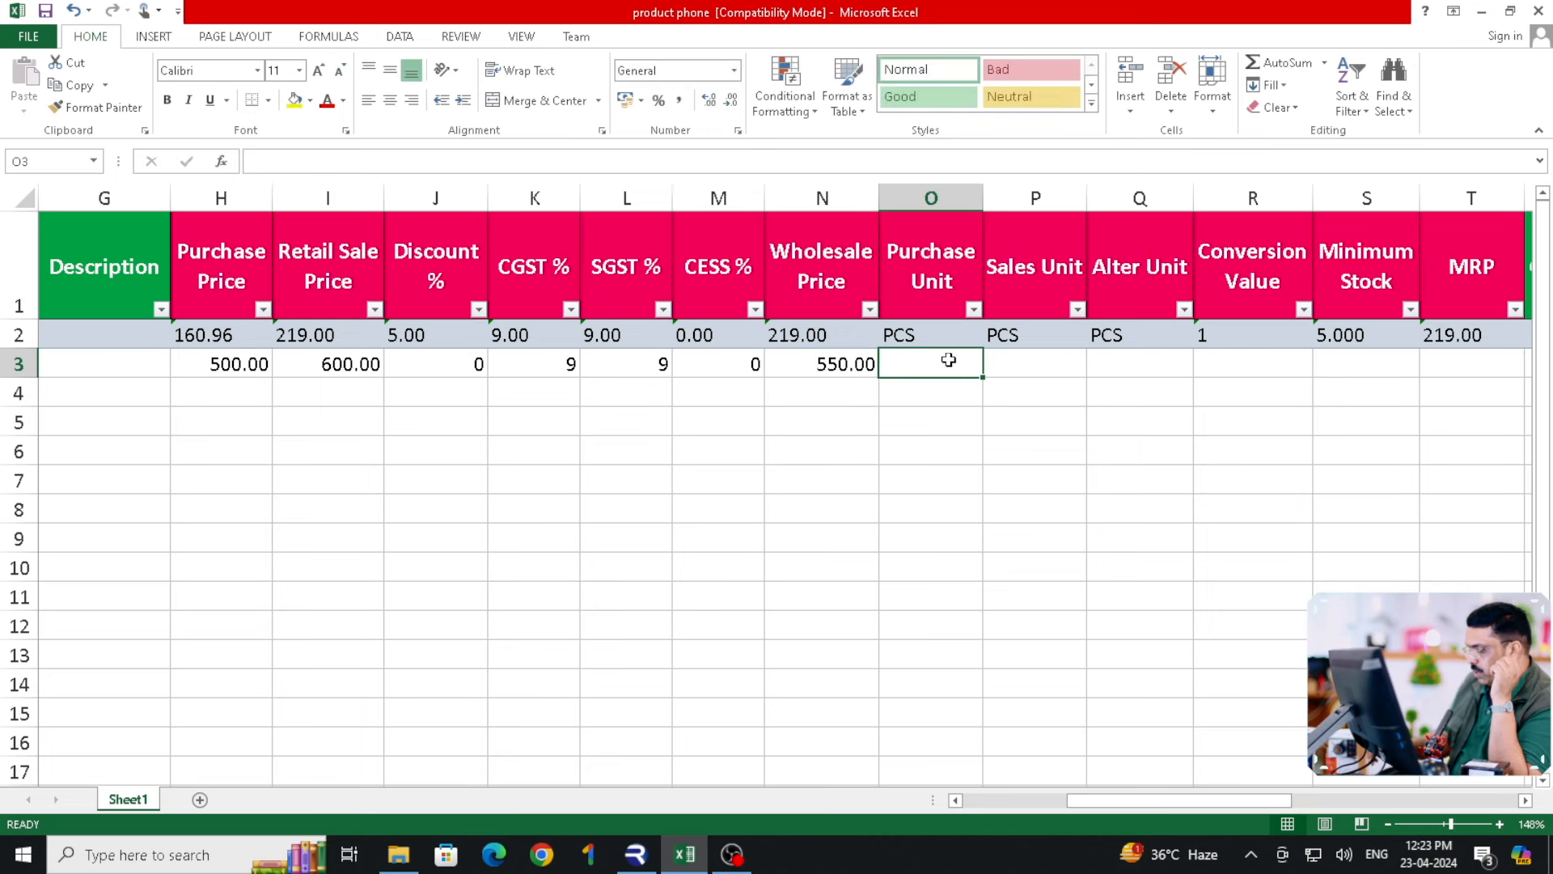
text(p)
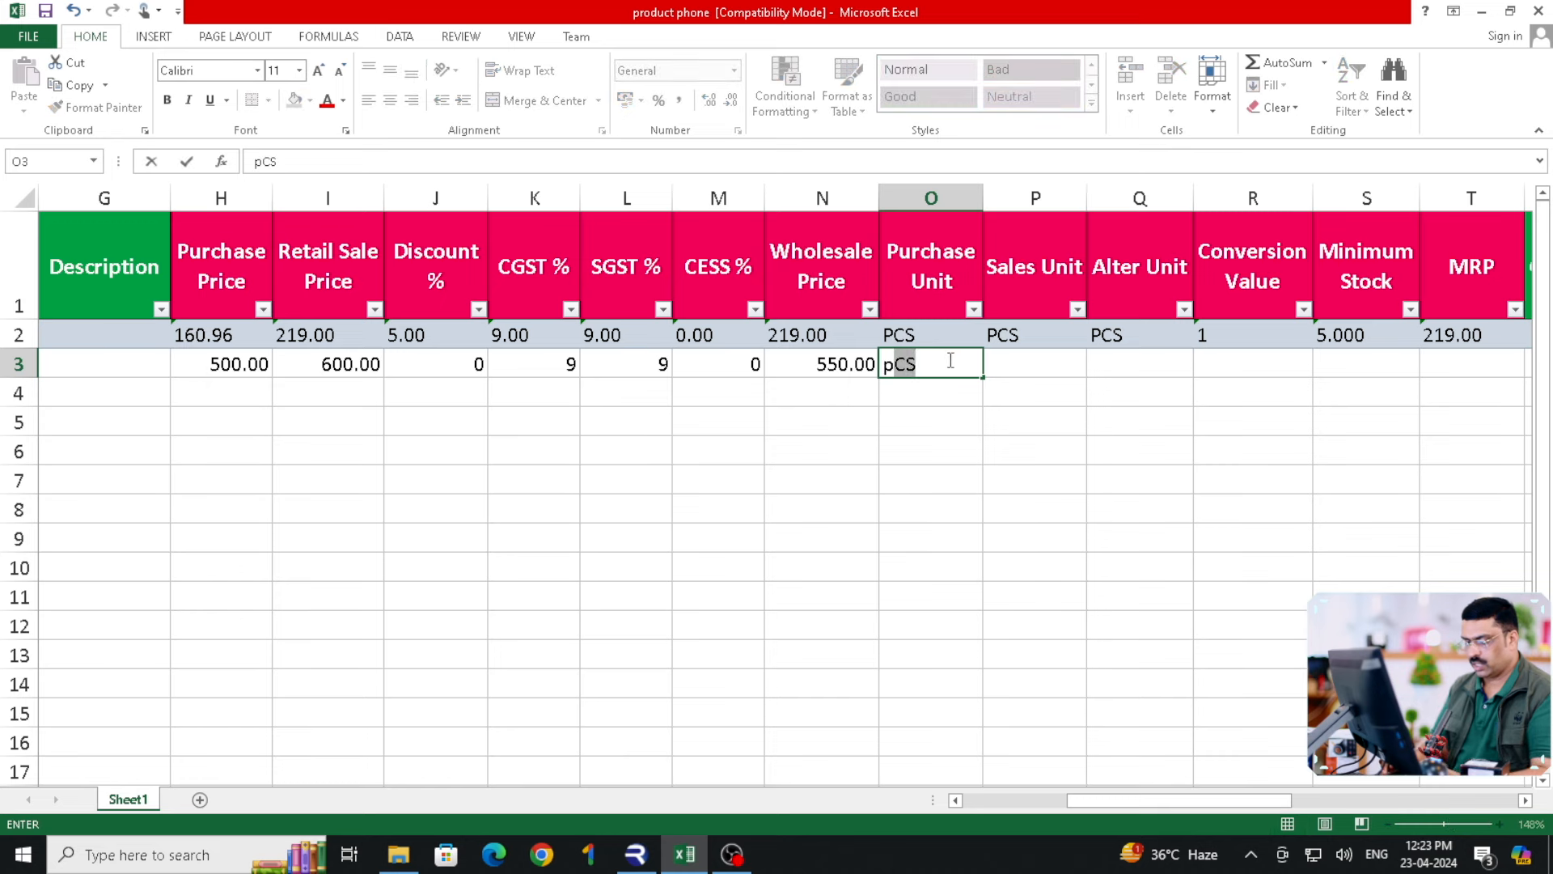
text(cs)
click(961, 452)
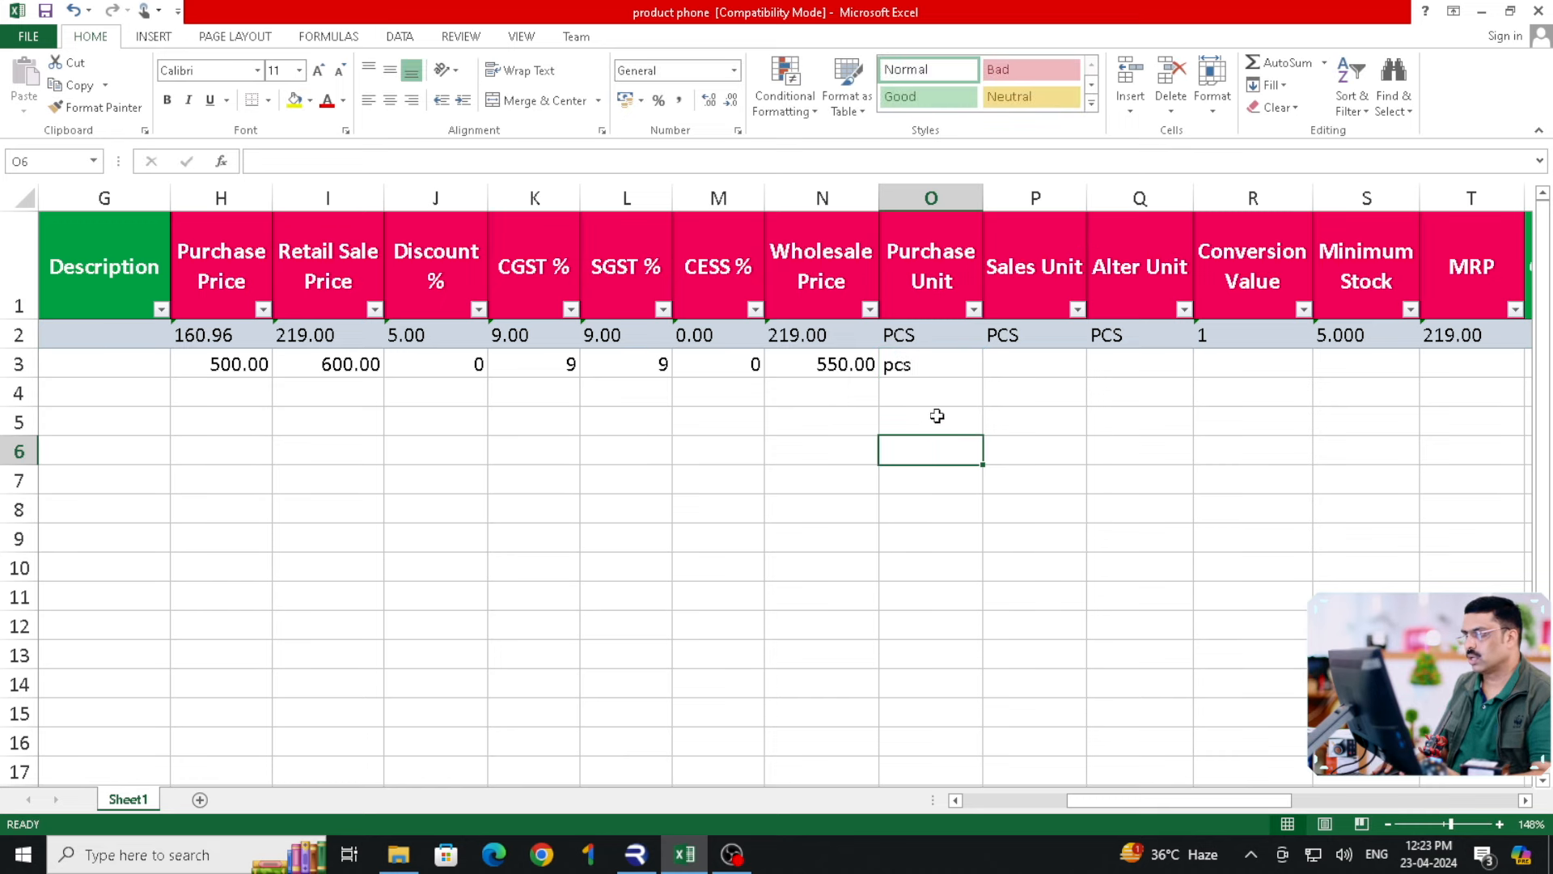
Fill the PCS purchase, sales and alter units from row 2 down into row 3.
click(906, 335)
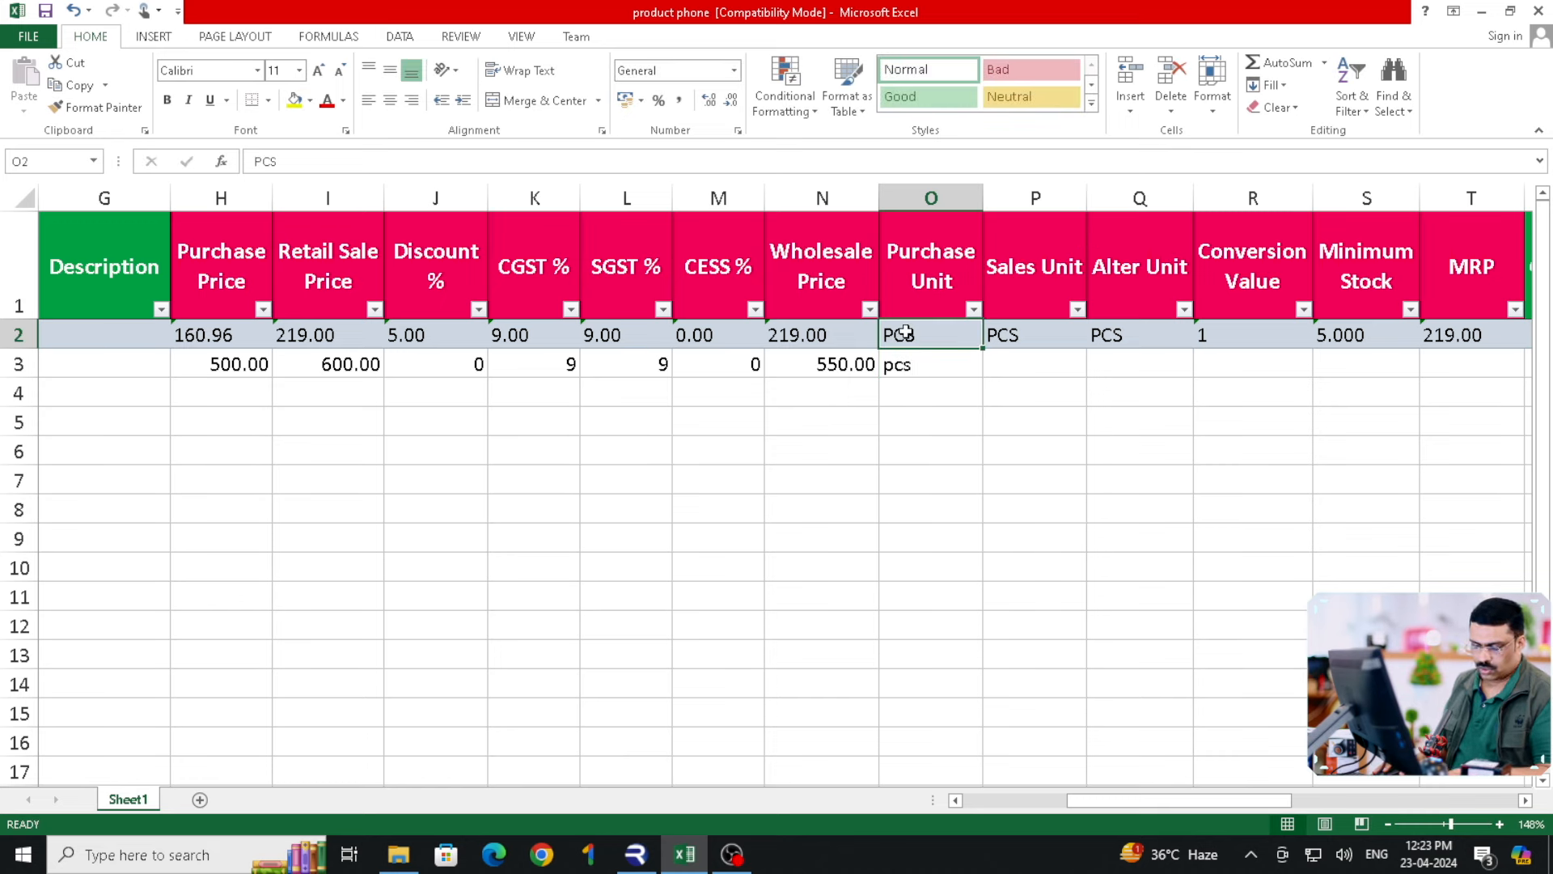
key(ctrl+c)
click(921, 364)
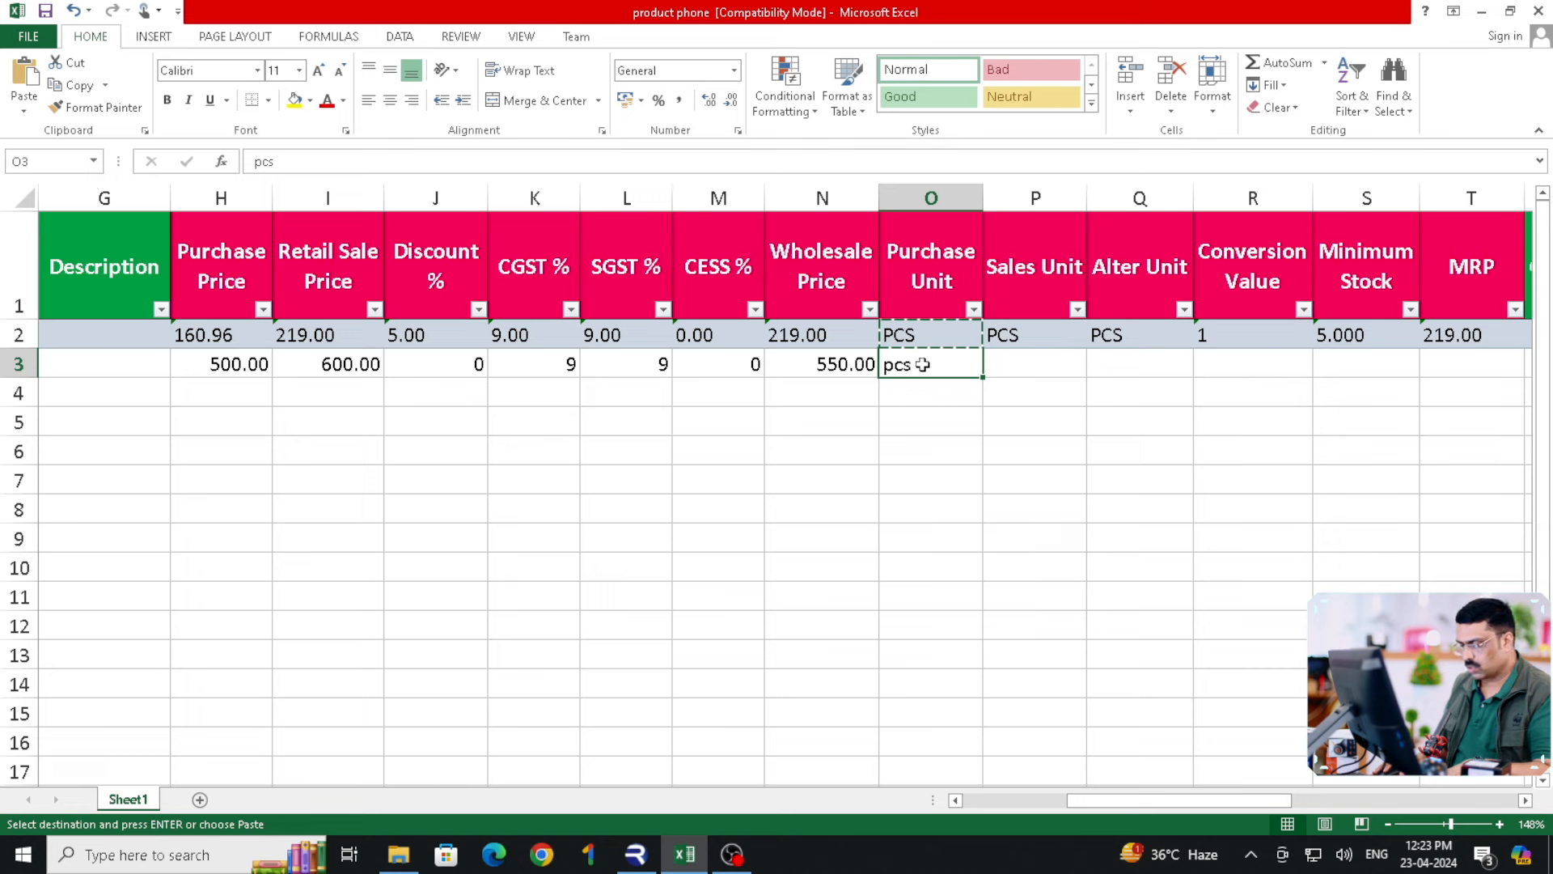
key(ctrl+c)
click(947, 337)
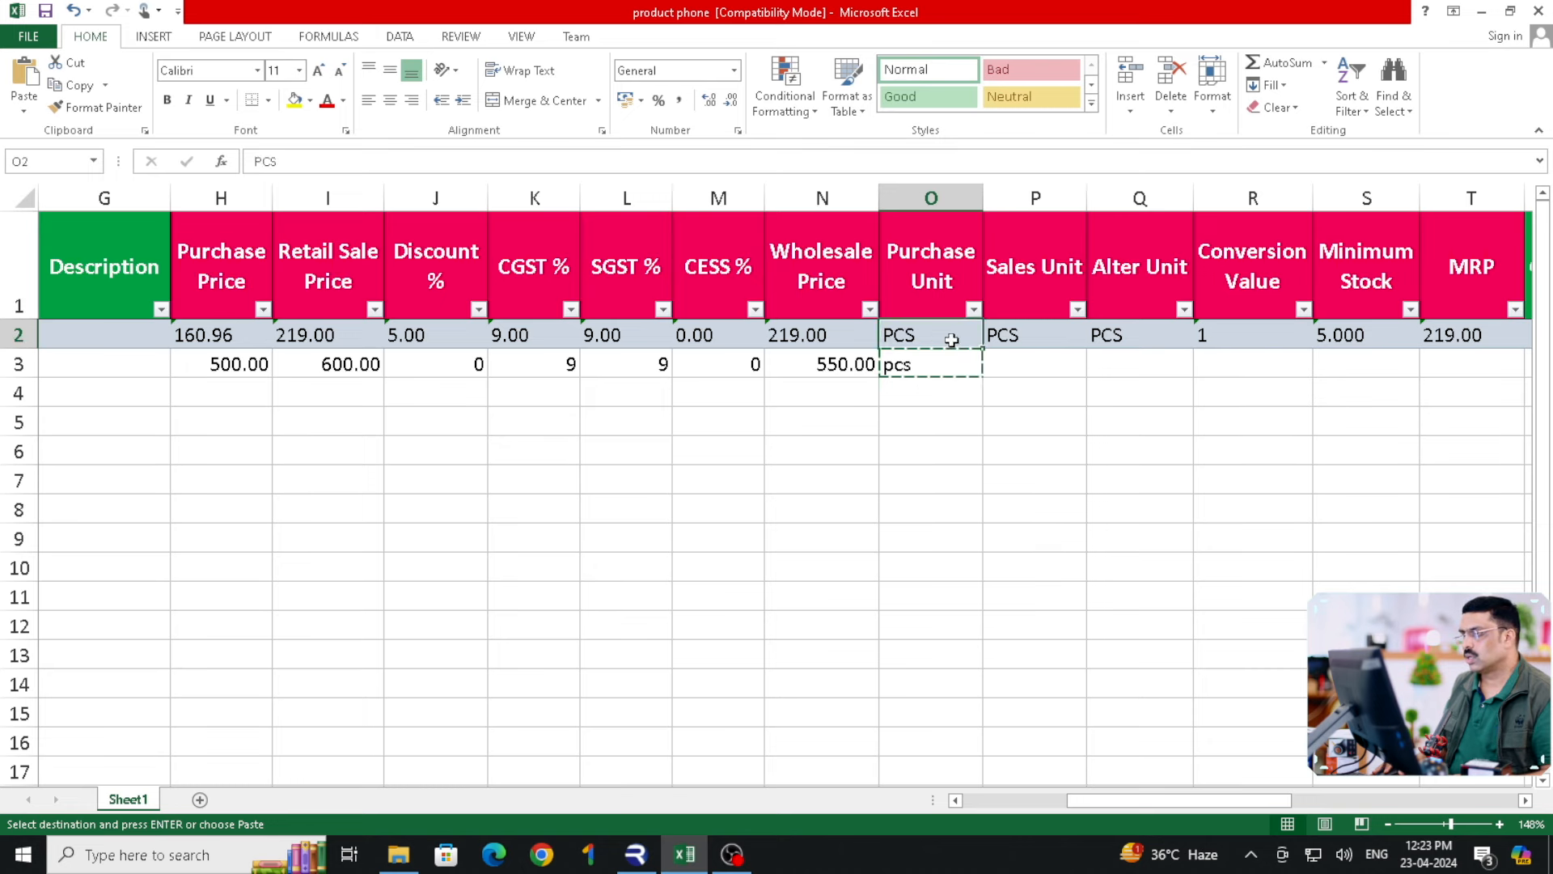
drag(955, 331, 1198, 374)
Set row 3's conversion value to 1 and minimum stock to 2.
click(1250, 343)
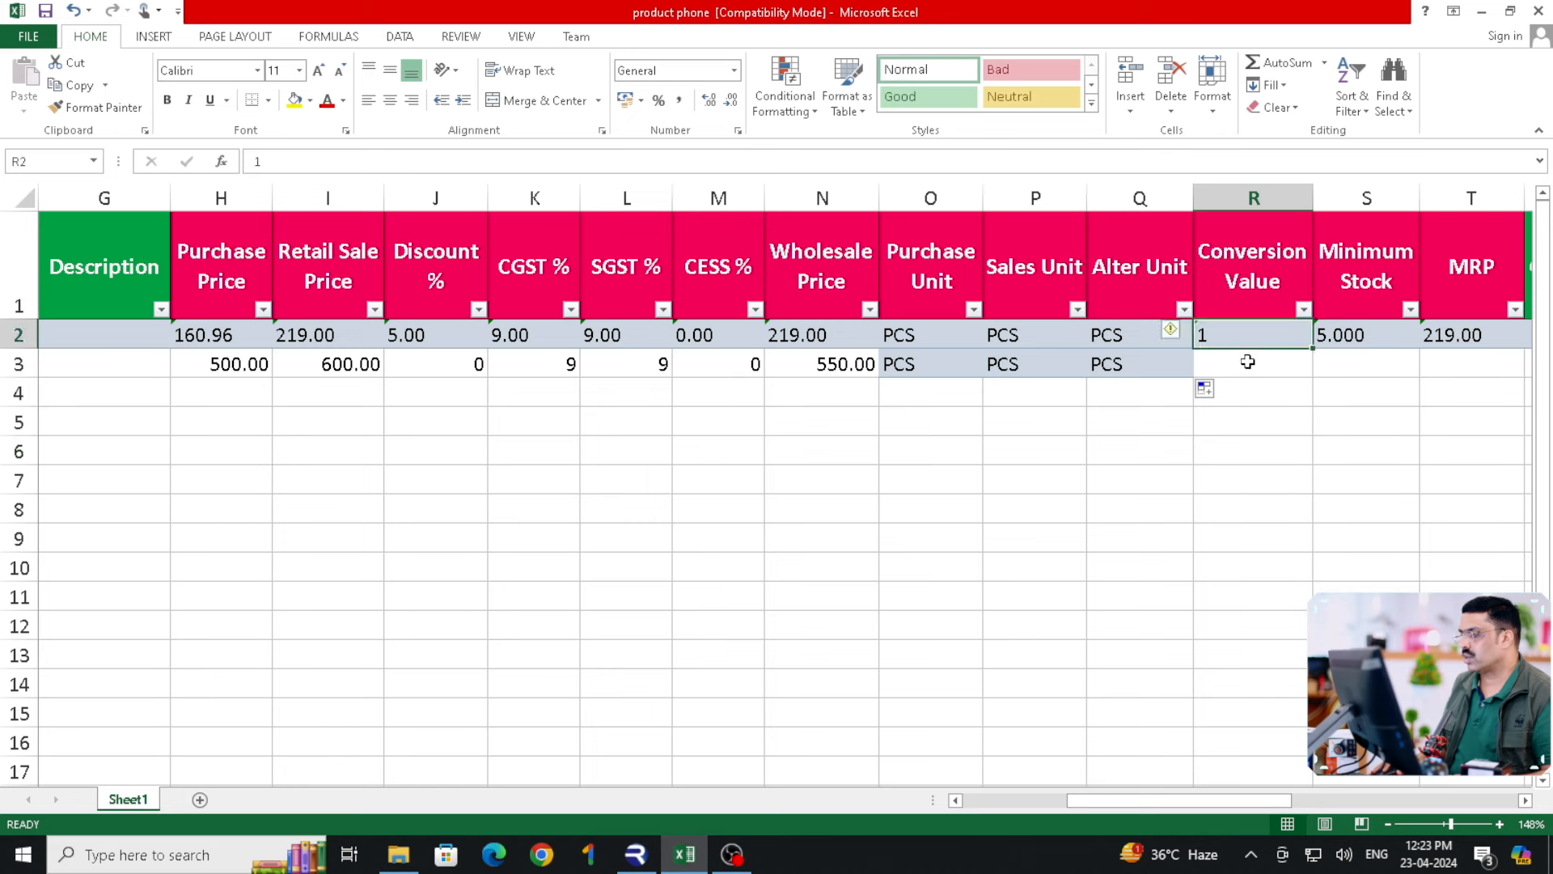
click(1247, 361)
text(1)
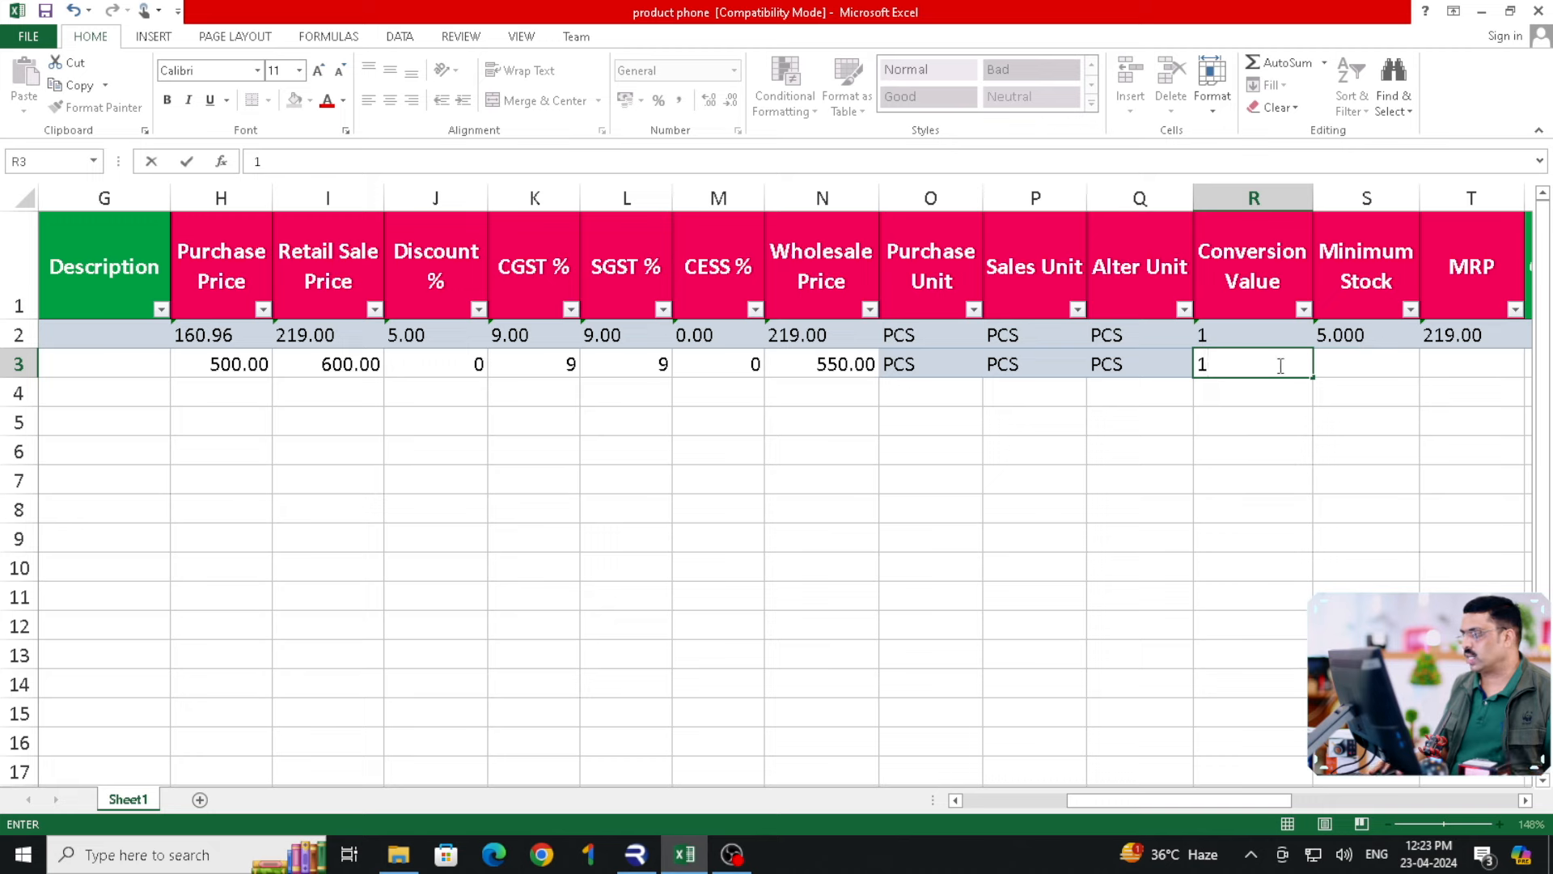
click(1353, 356)
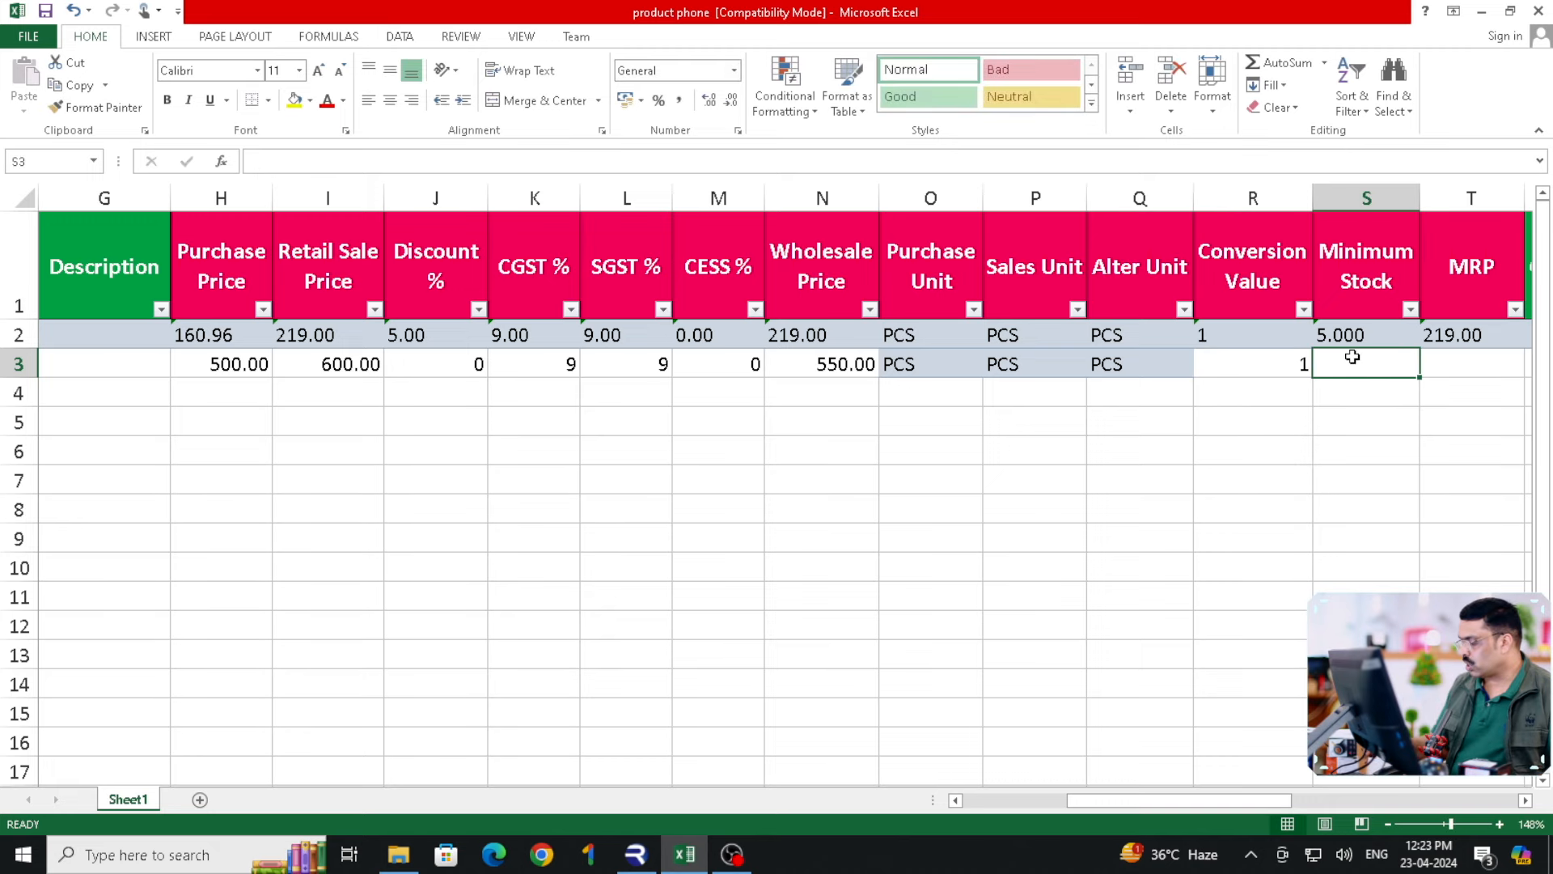
text(2)
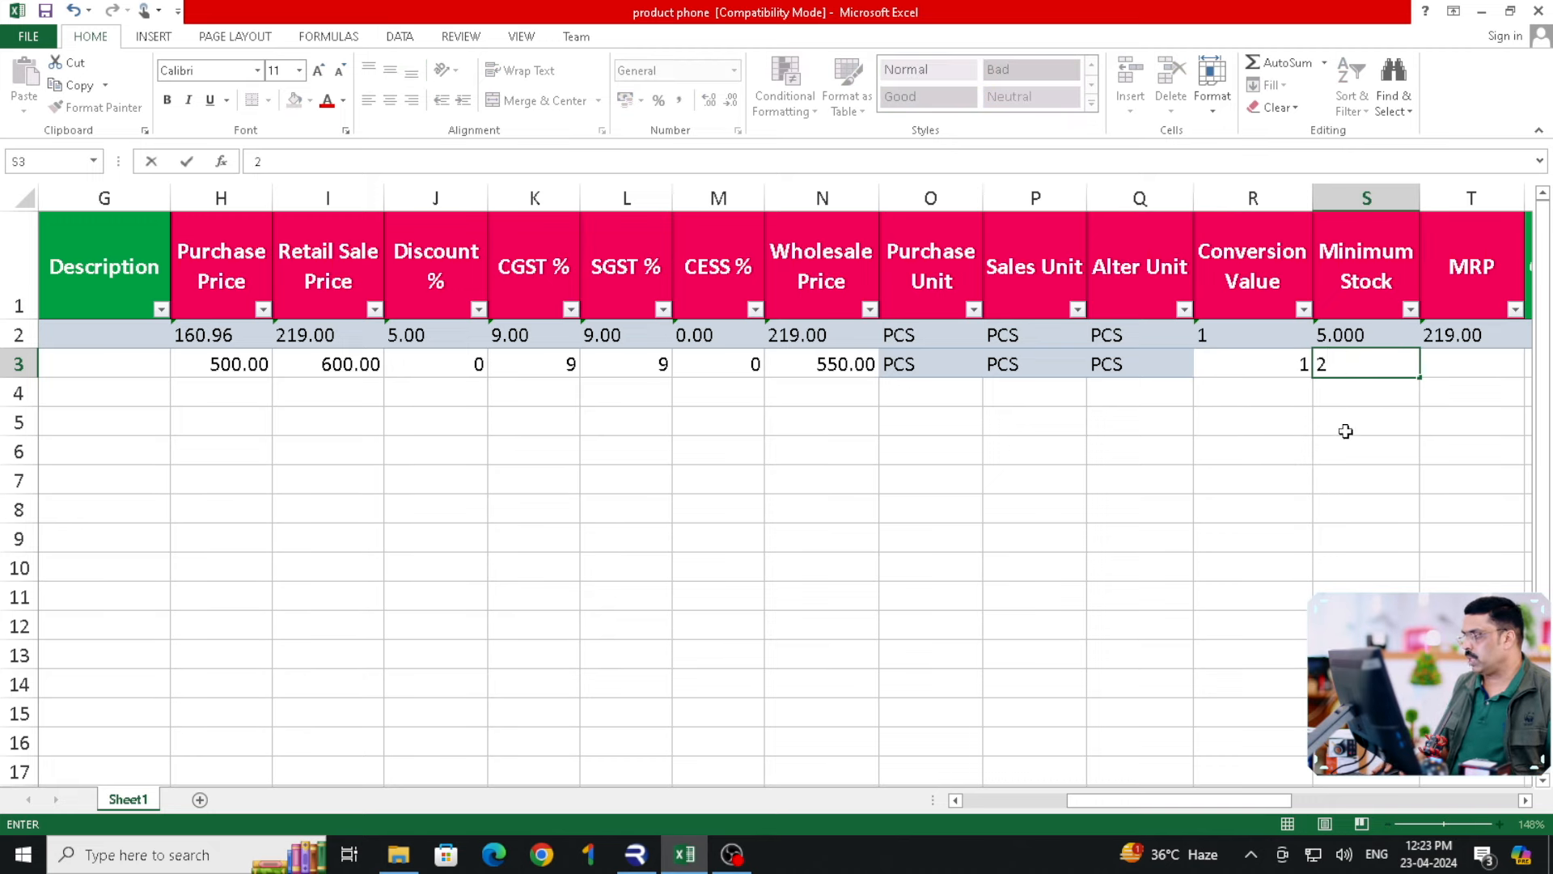
Set row 3's MRP to 700 and its opening quantity to 100.
drag(1110, 801, 1197, 801)
click(915, 365)
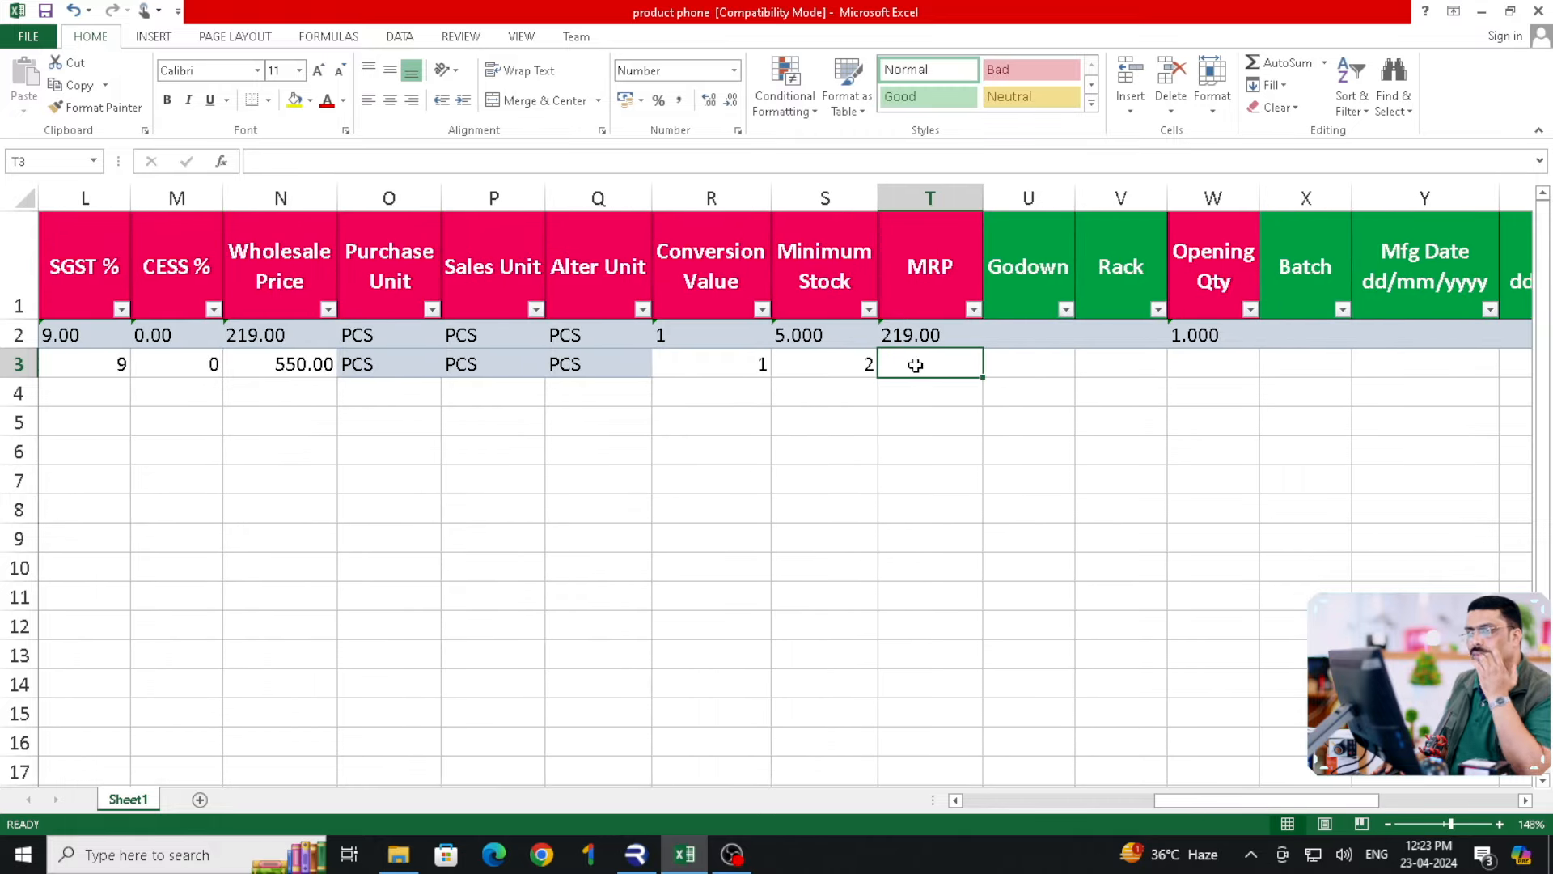
text(700.00)
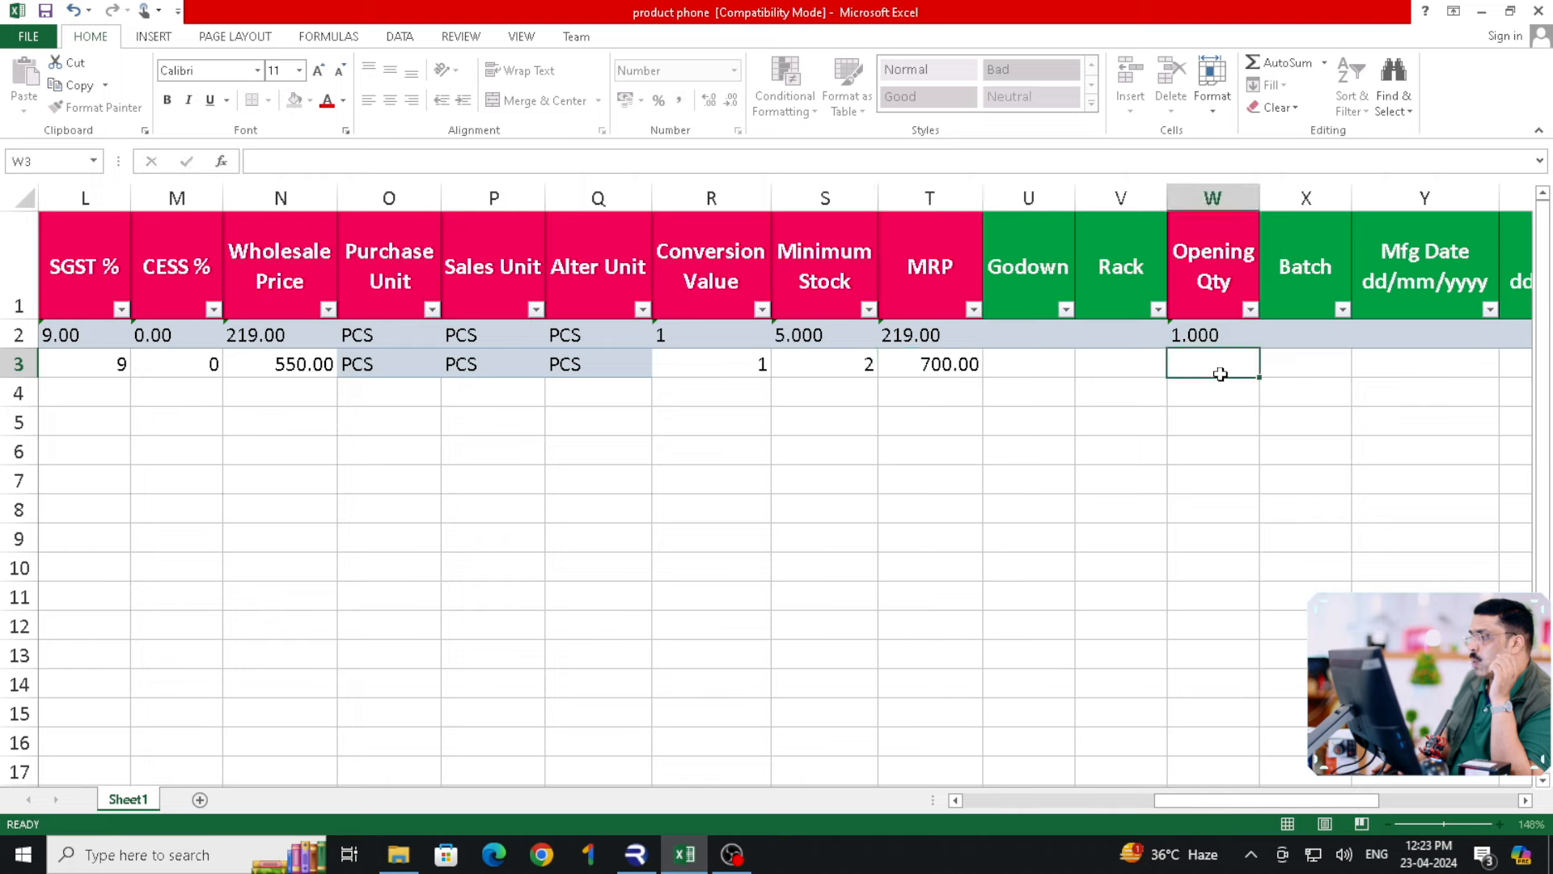
click(1209, 372)
text(1)
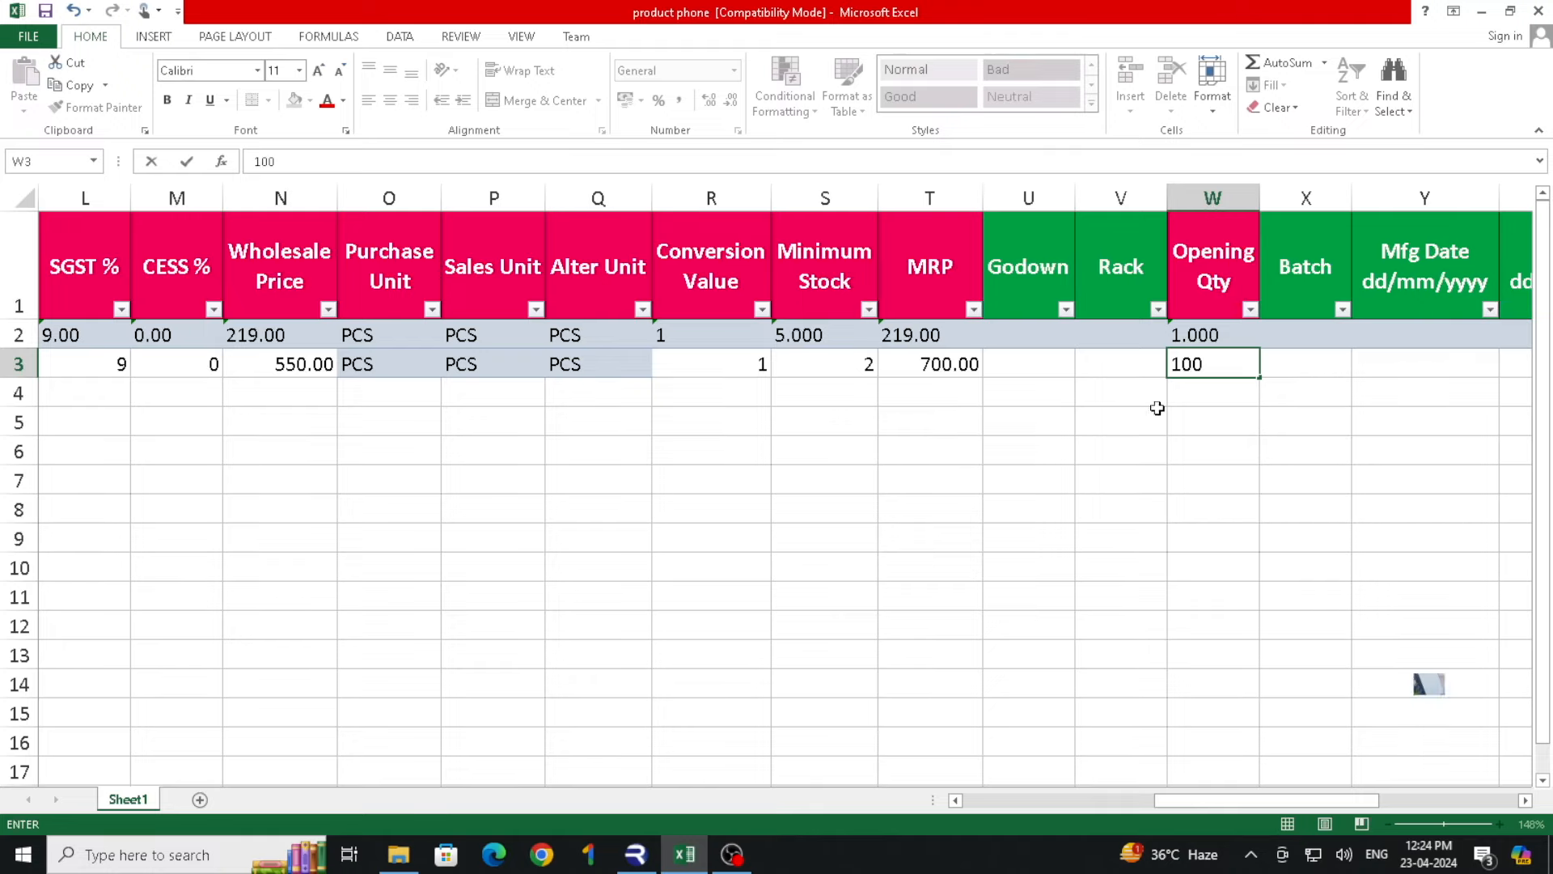
click(1135, 410)
key(Right)
key(Right)
key(Right)
key(Right)
key(Right)
key(Right)
key(Right)
key(Right)
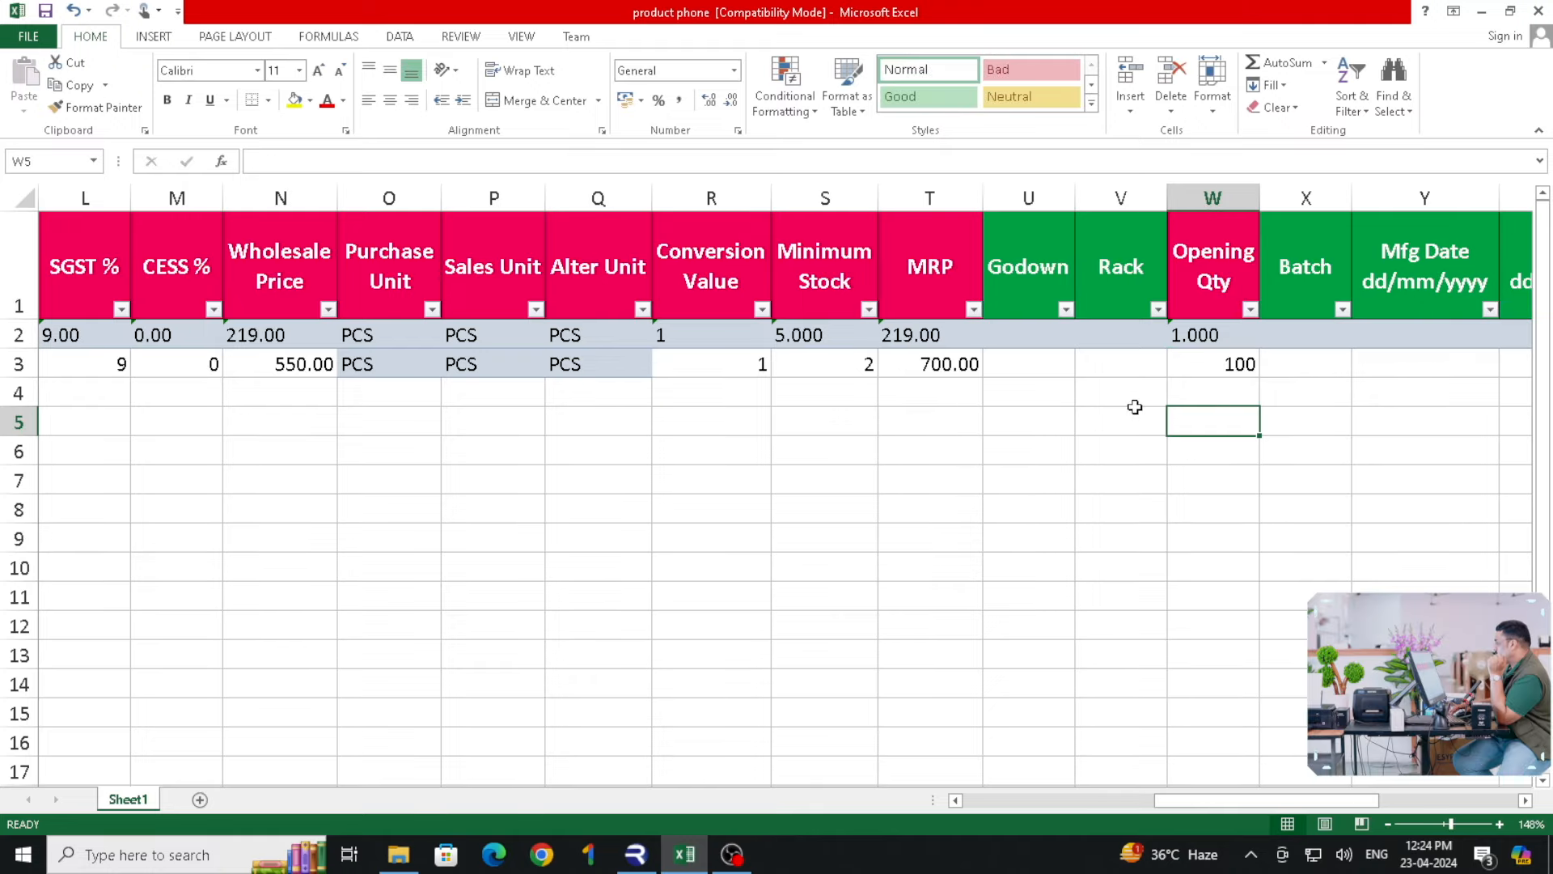
key(Right)
key(Right)
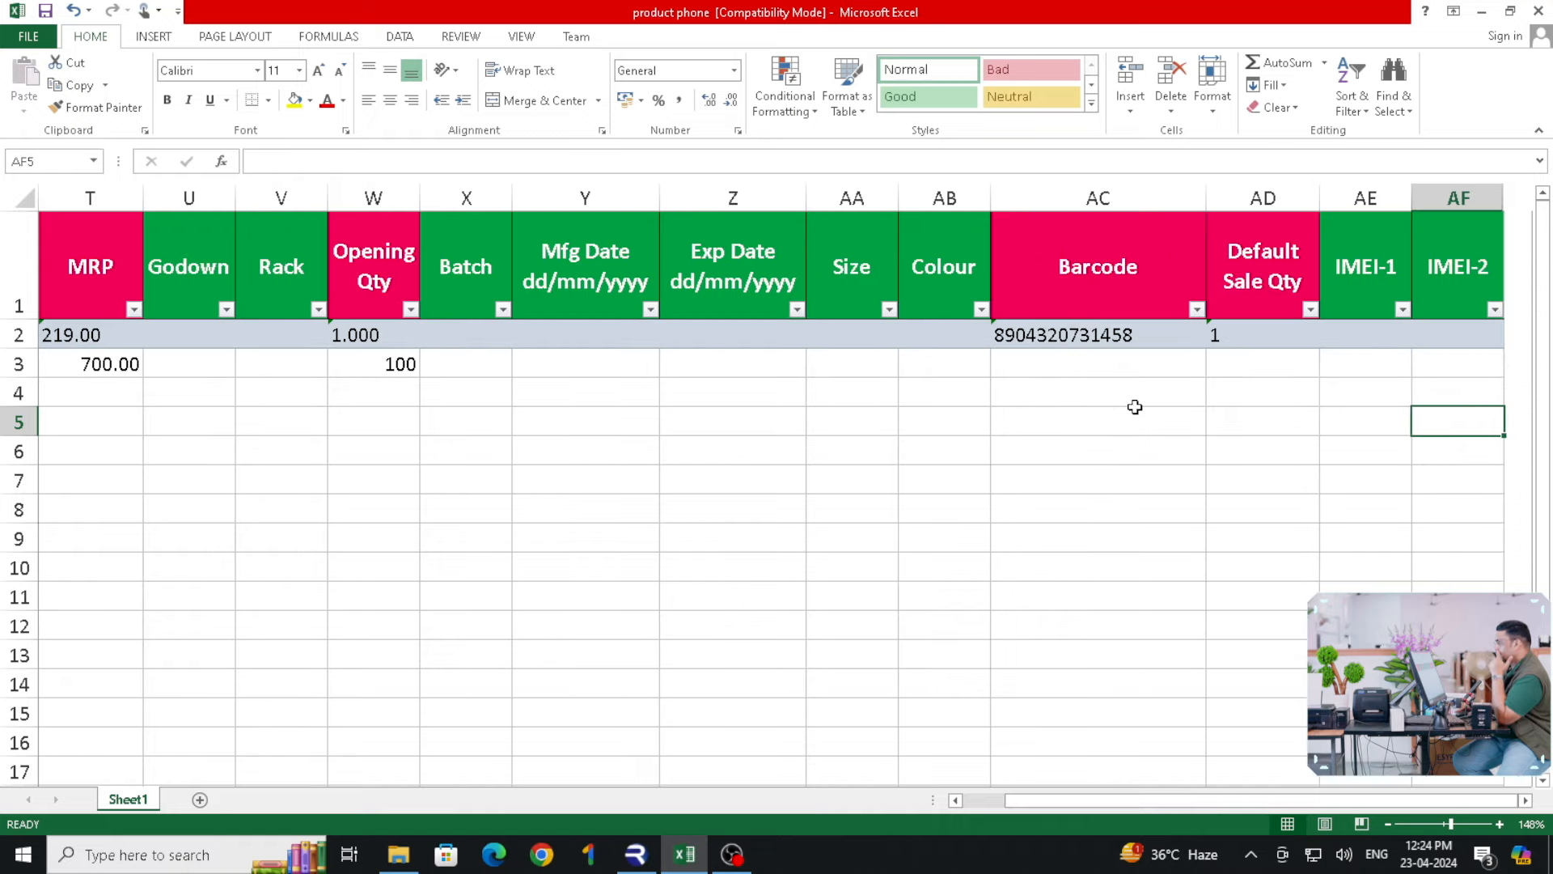
click(1110, 374)
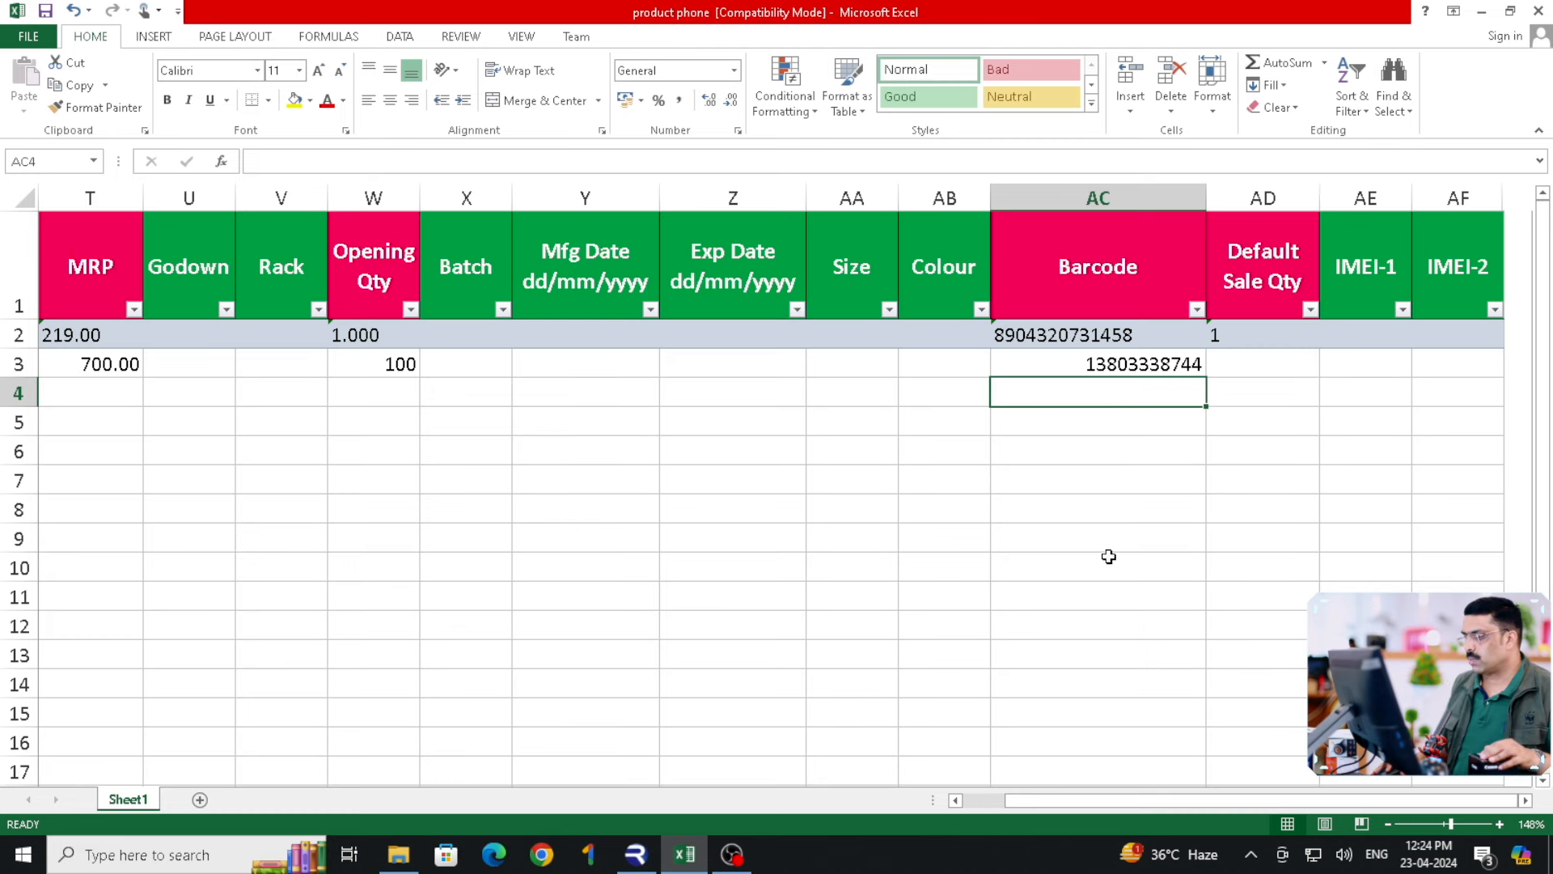
Enter "apple pencile 2" as the product name in row 4.
drag(1212, 799, 957, 771)
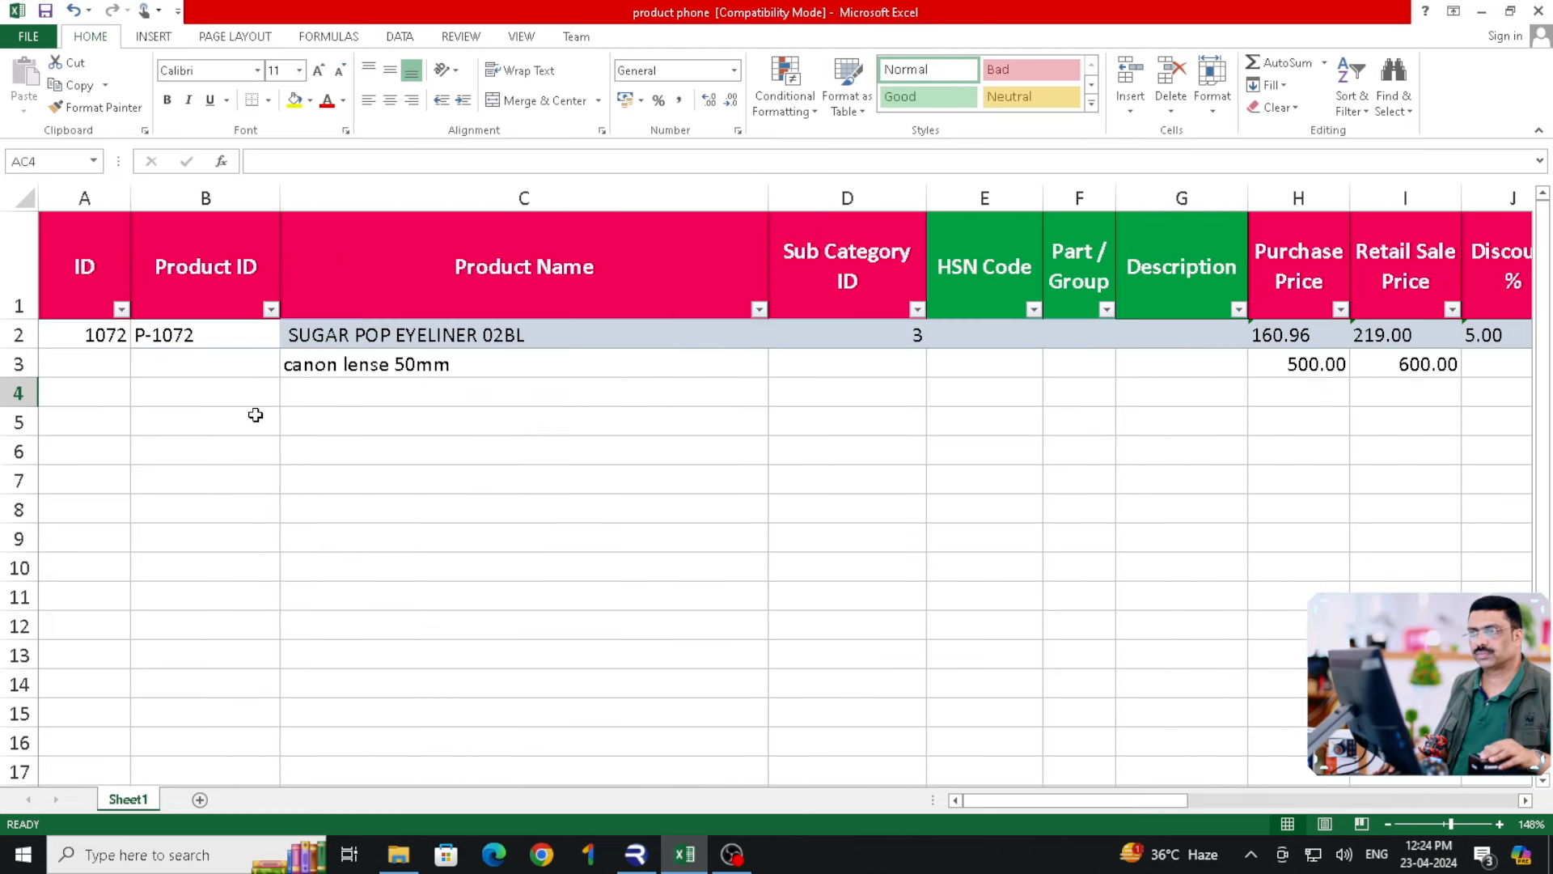
click(320, 391)
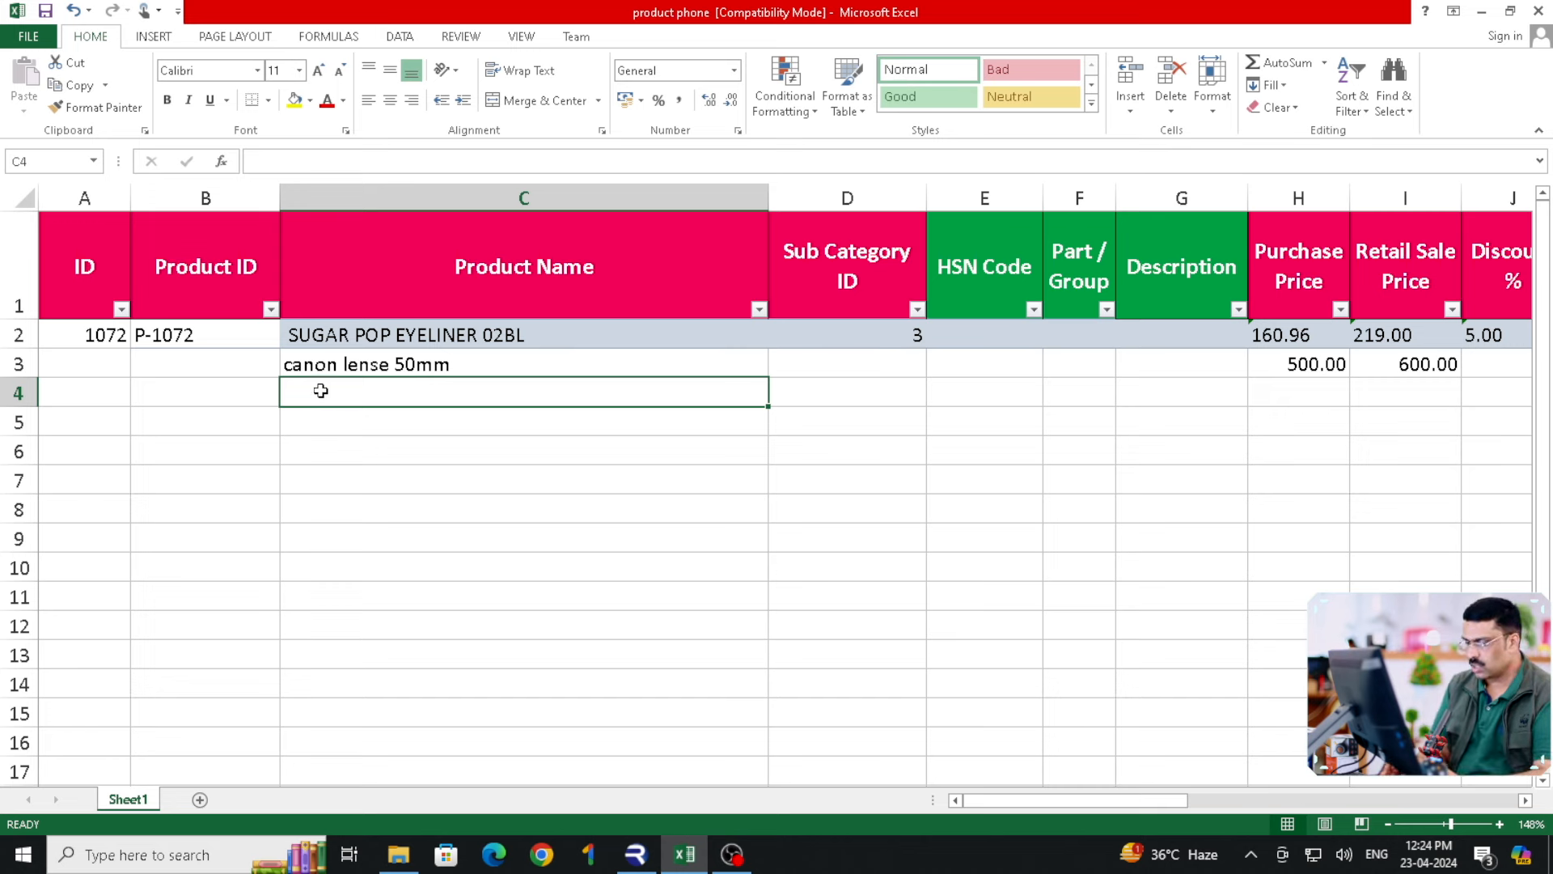
text(apple)
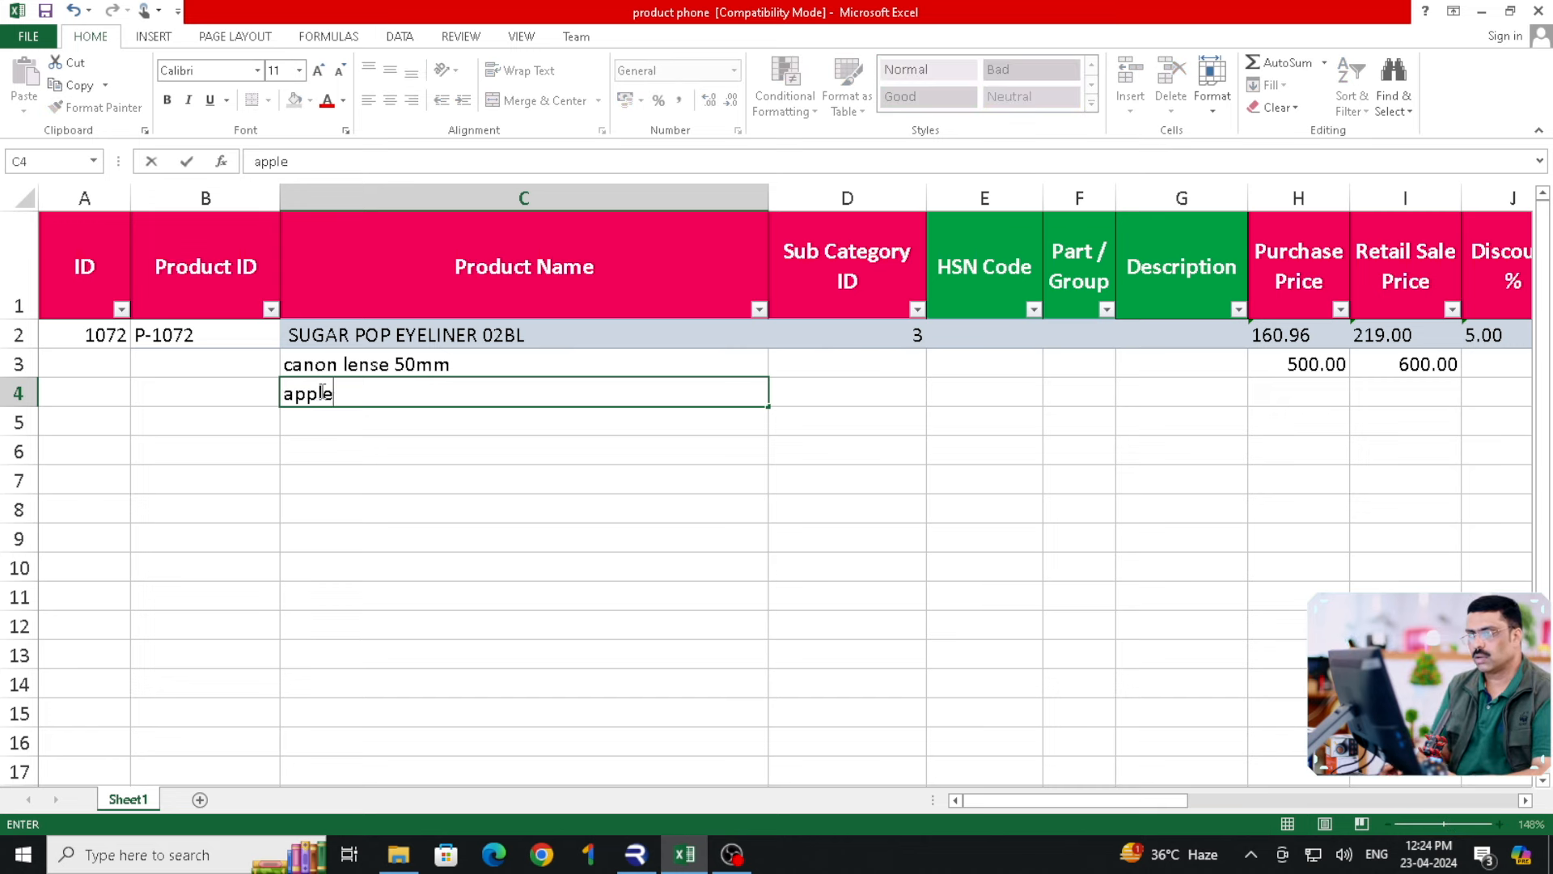
text( pencel)
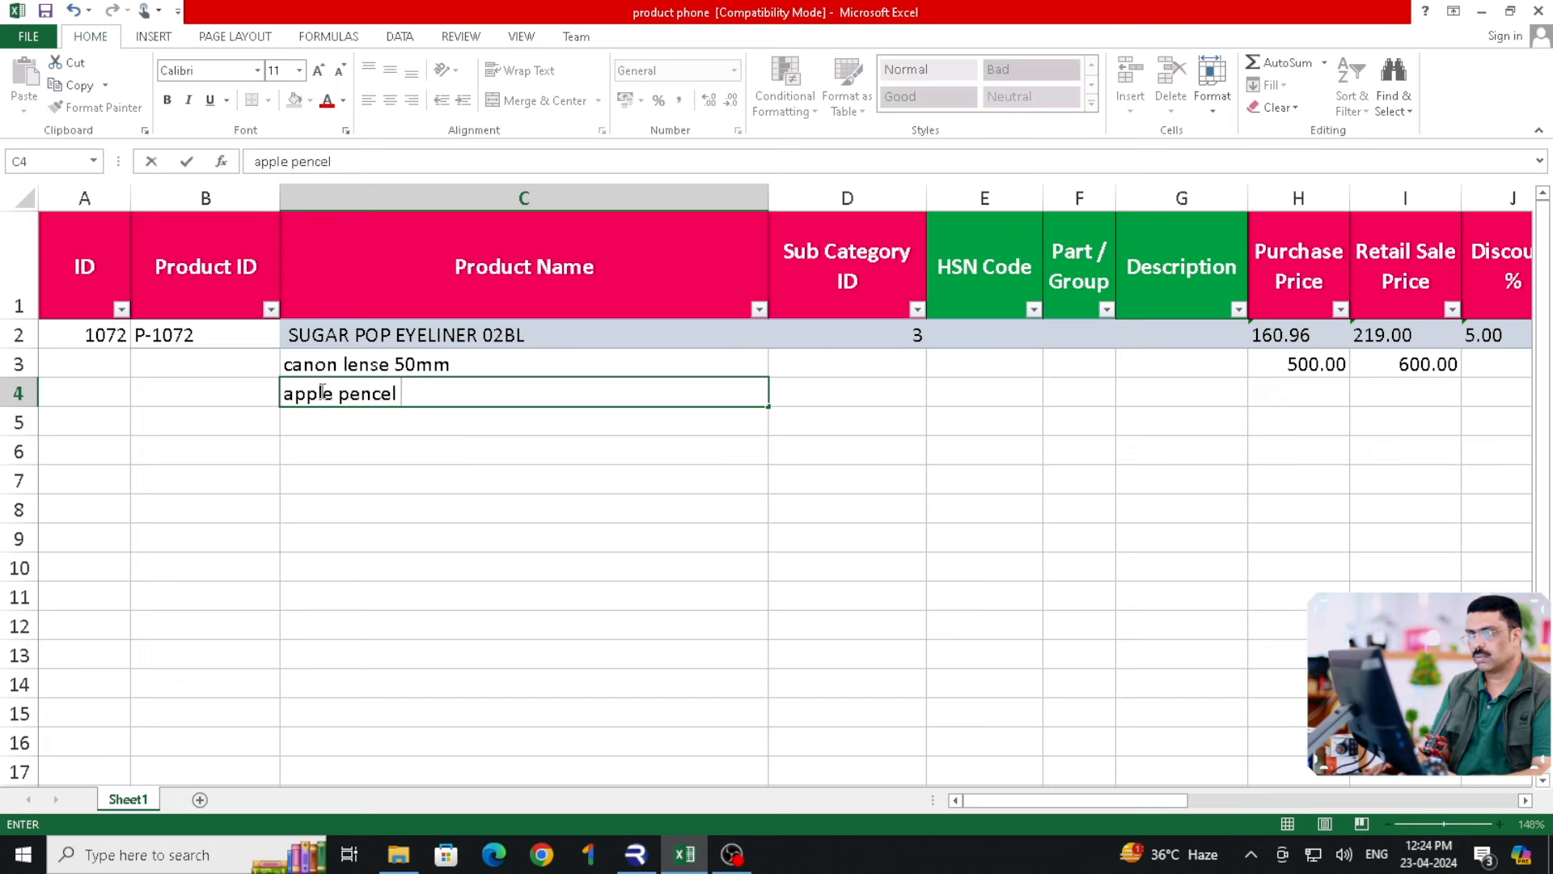
key(BackSpace)
key(BackSpace)
key(BackSpace)
key(BackSpace)
text(ncile 2)
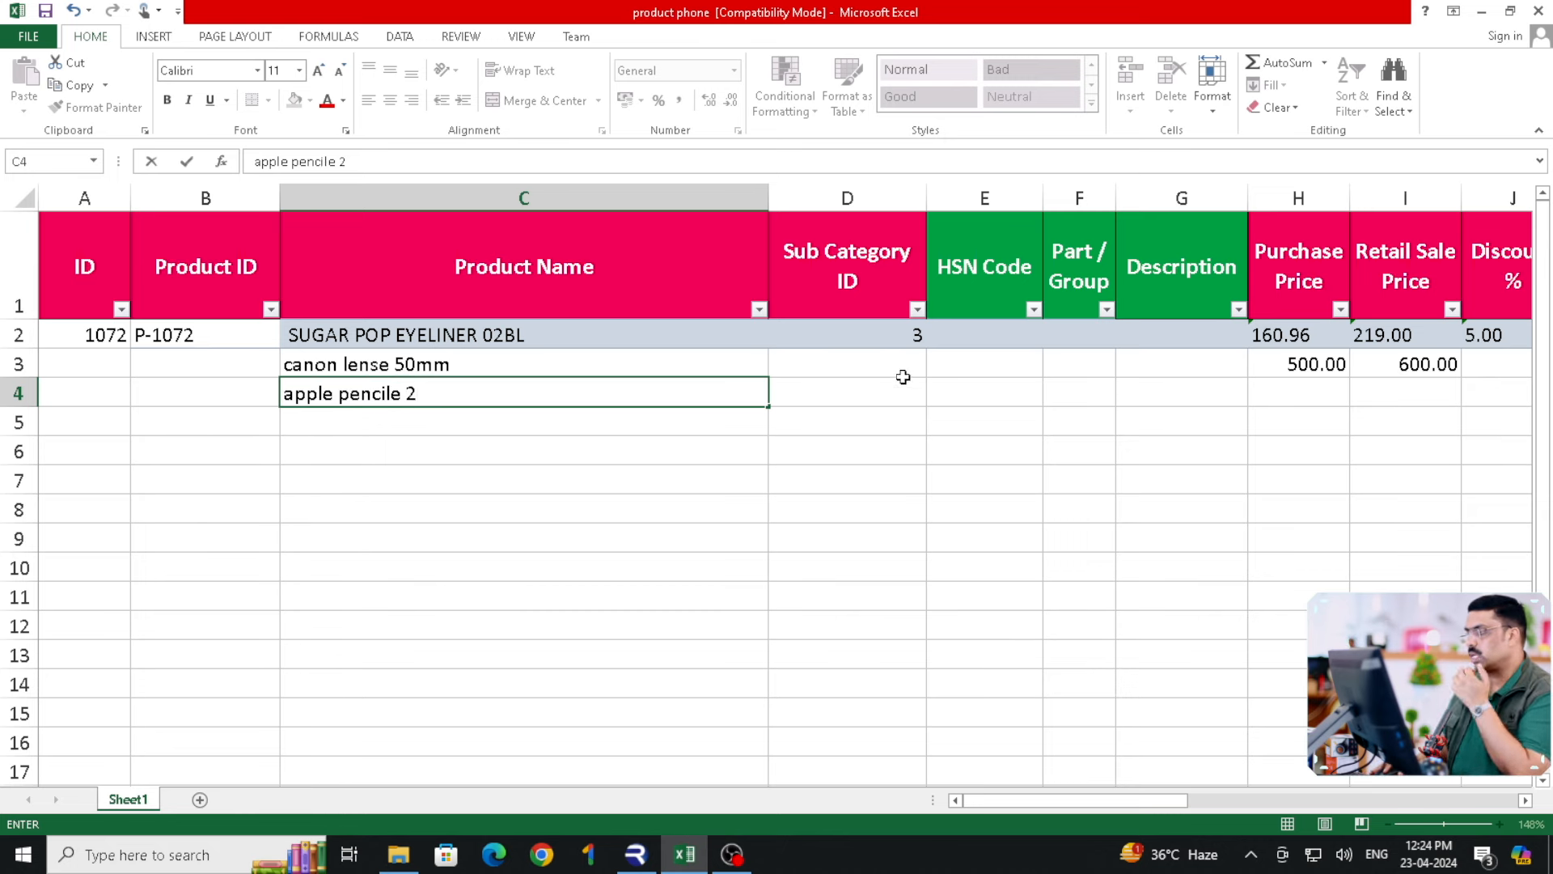
click(1322, 394)
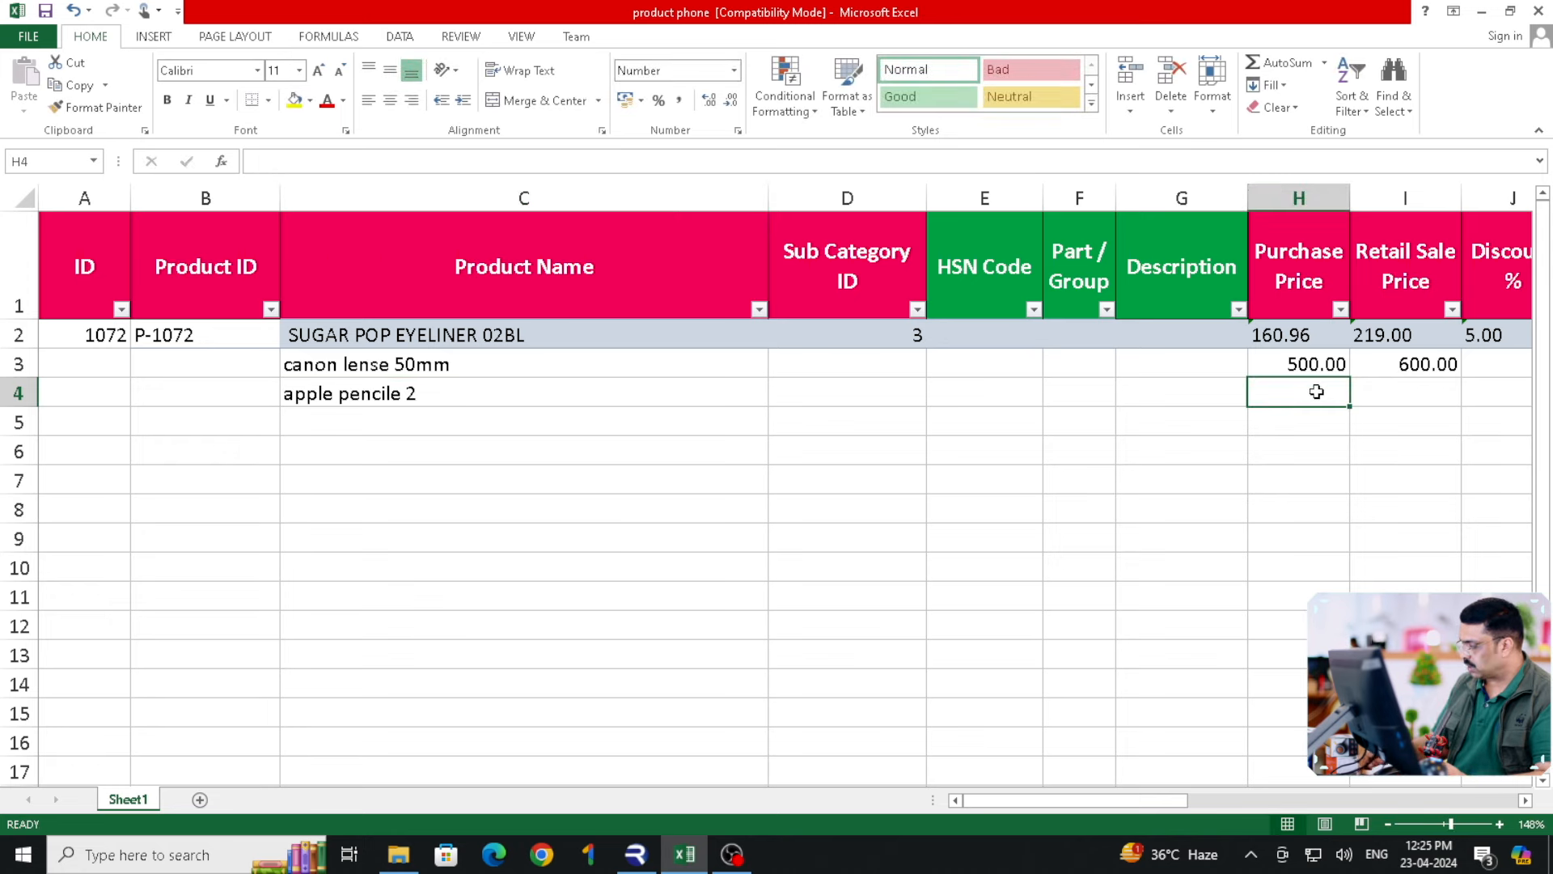
Set row 4's purchase price to 400 and its retail sale price to 800.
text(400)
key(Tab)
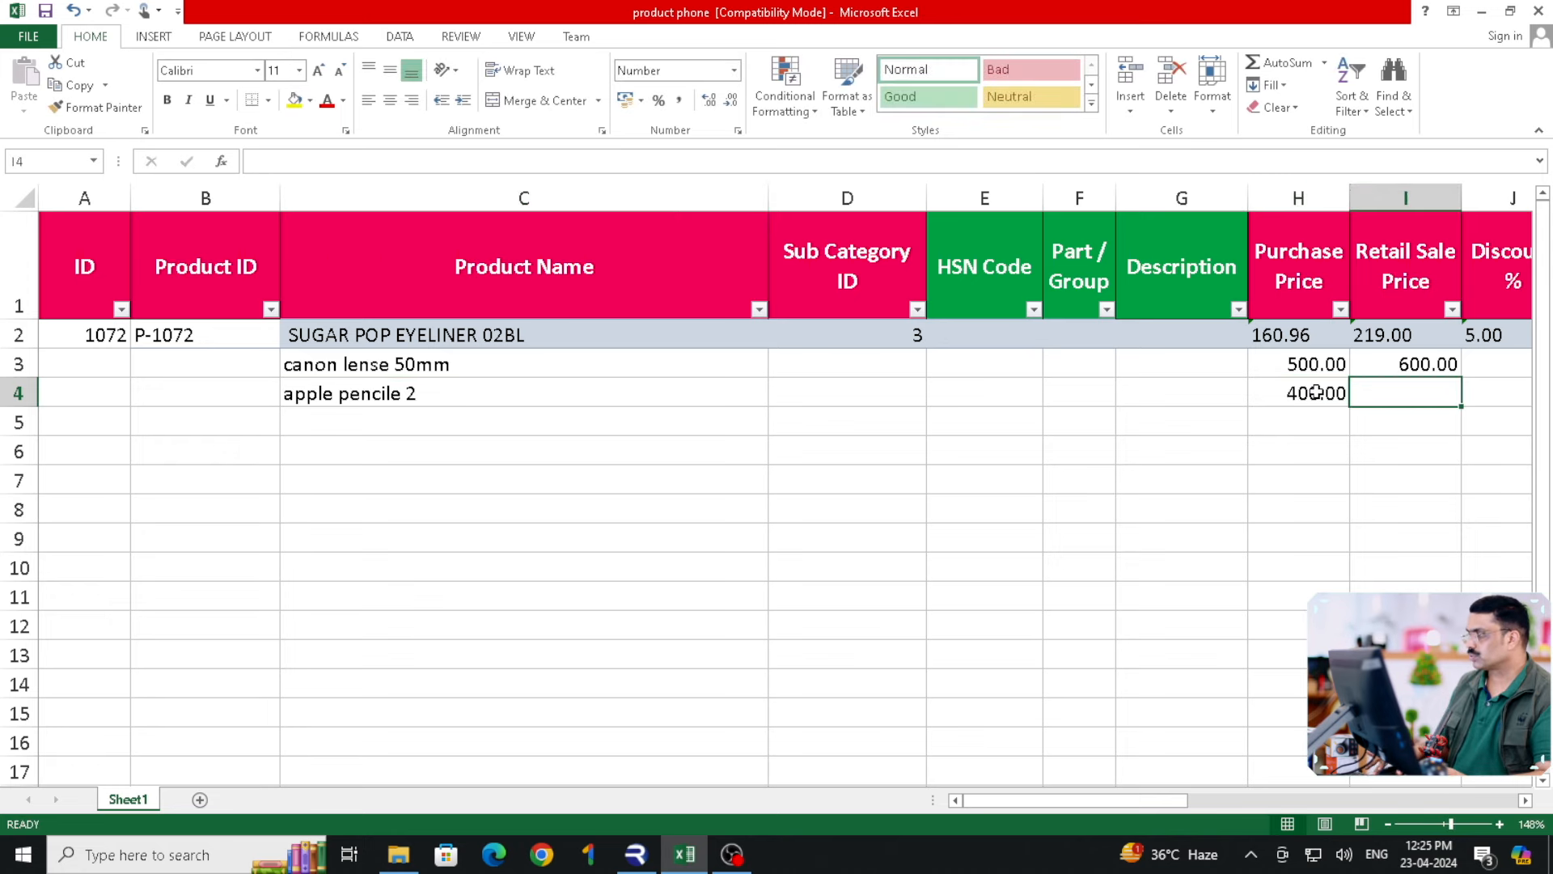
key(Tab)
key(Tab)
key(Tab)
key(Tab)
scroll(1246, 400, down, 1)
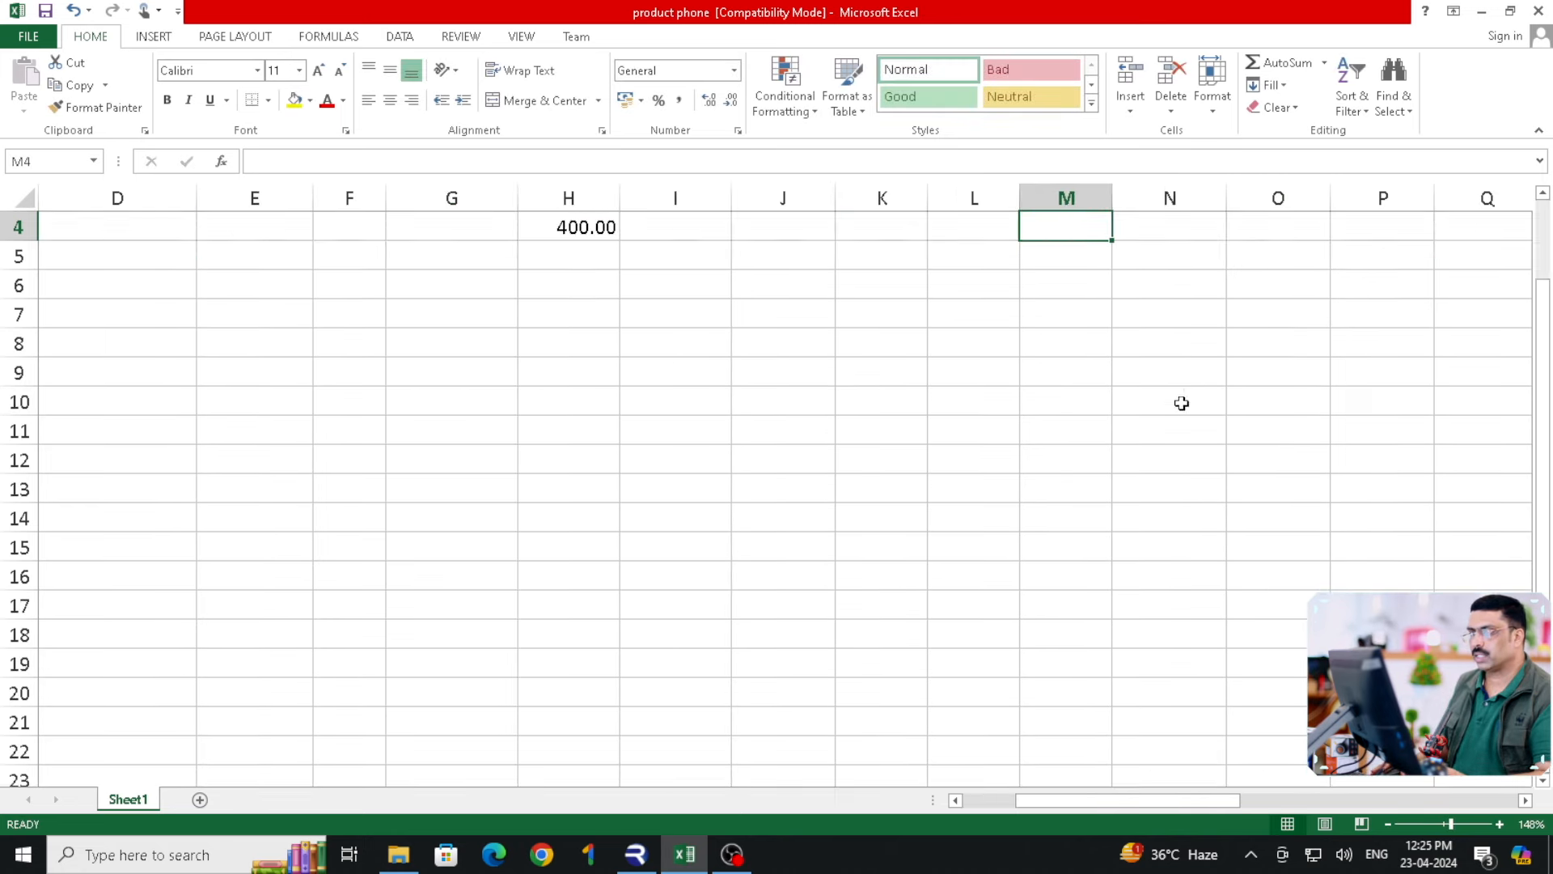
scroll(741, 331, up, 1)
click(665, 396)
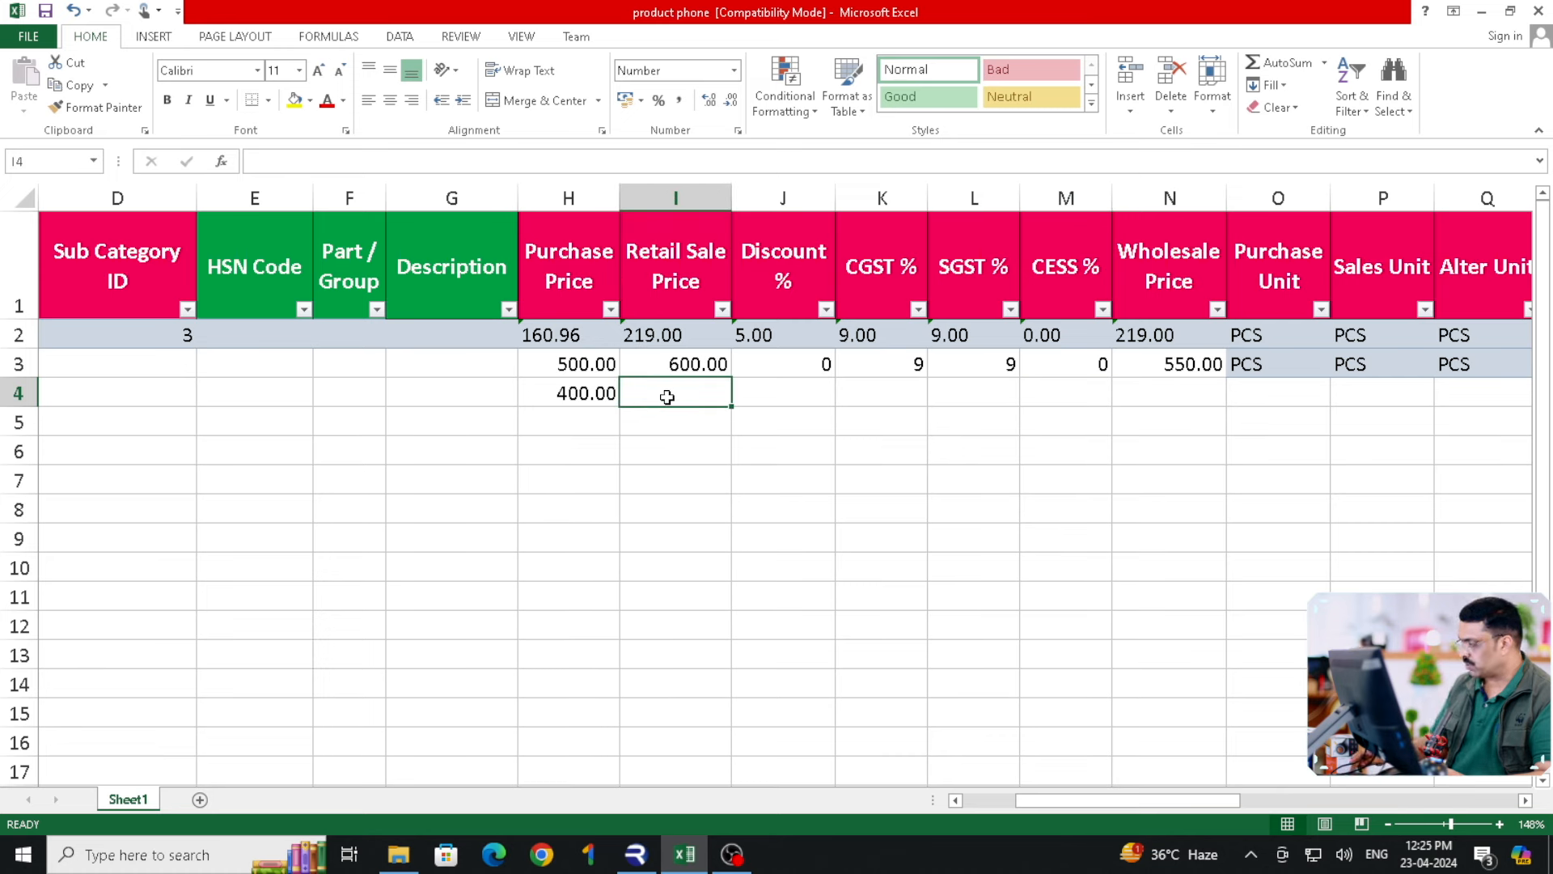
text(800)
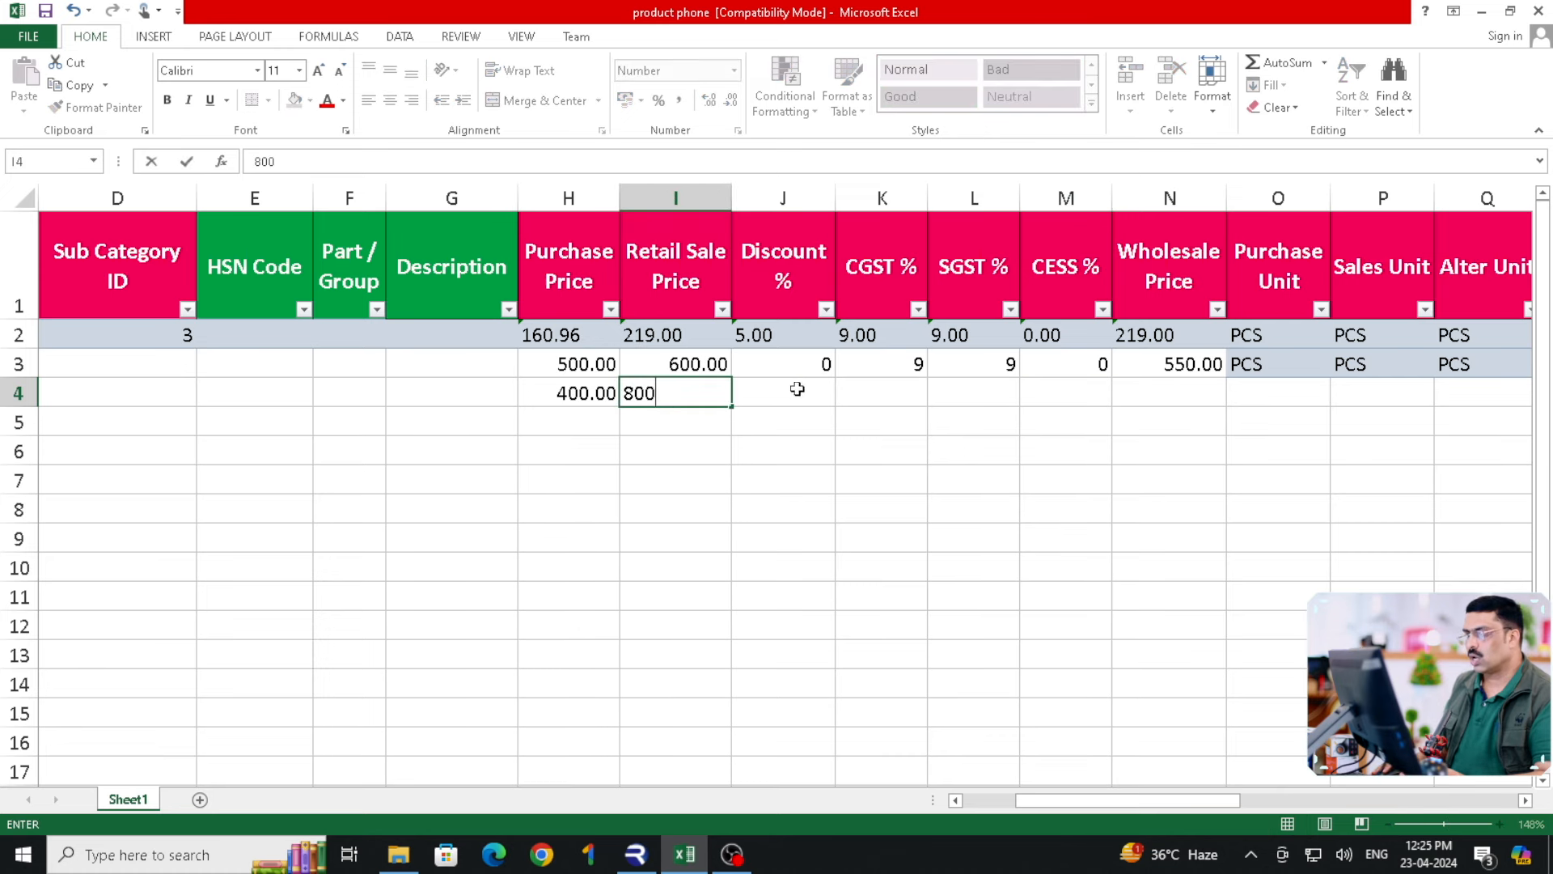
click(797, 390)
Copy the discount, CGST, SGST and CESS rates from row 3 into row 4 and set row 4's wholesale price to 750.
drag(801, 360, 1113, 409)
click(1208, 393)
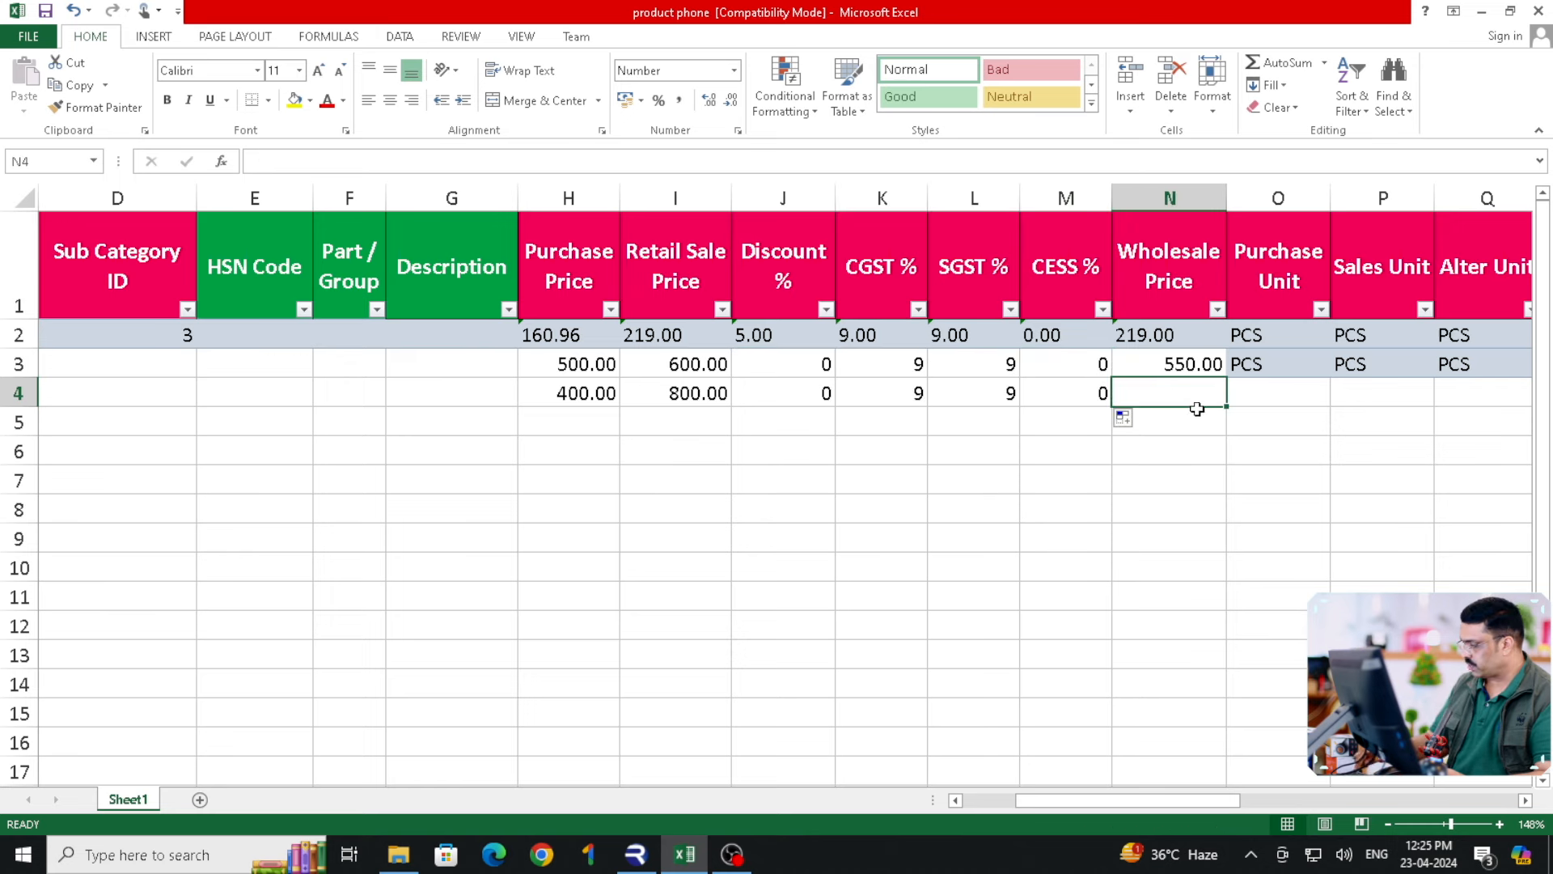
text(750)
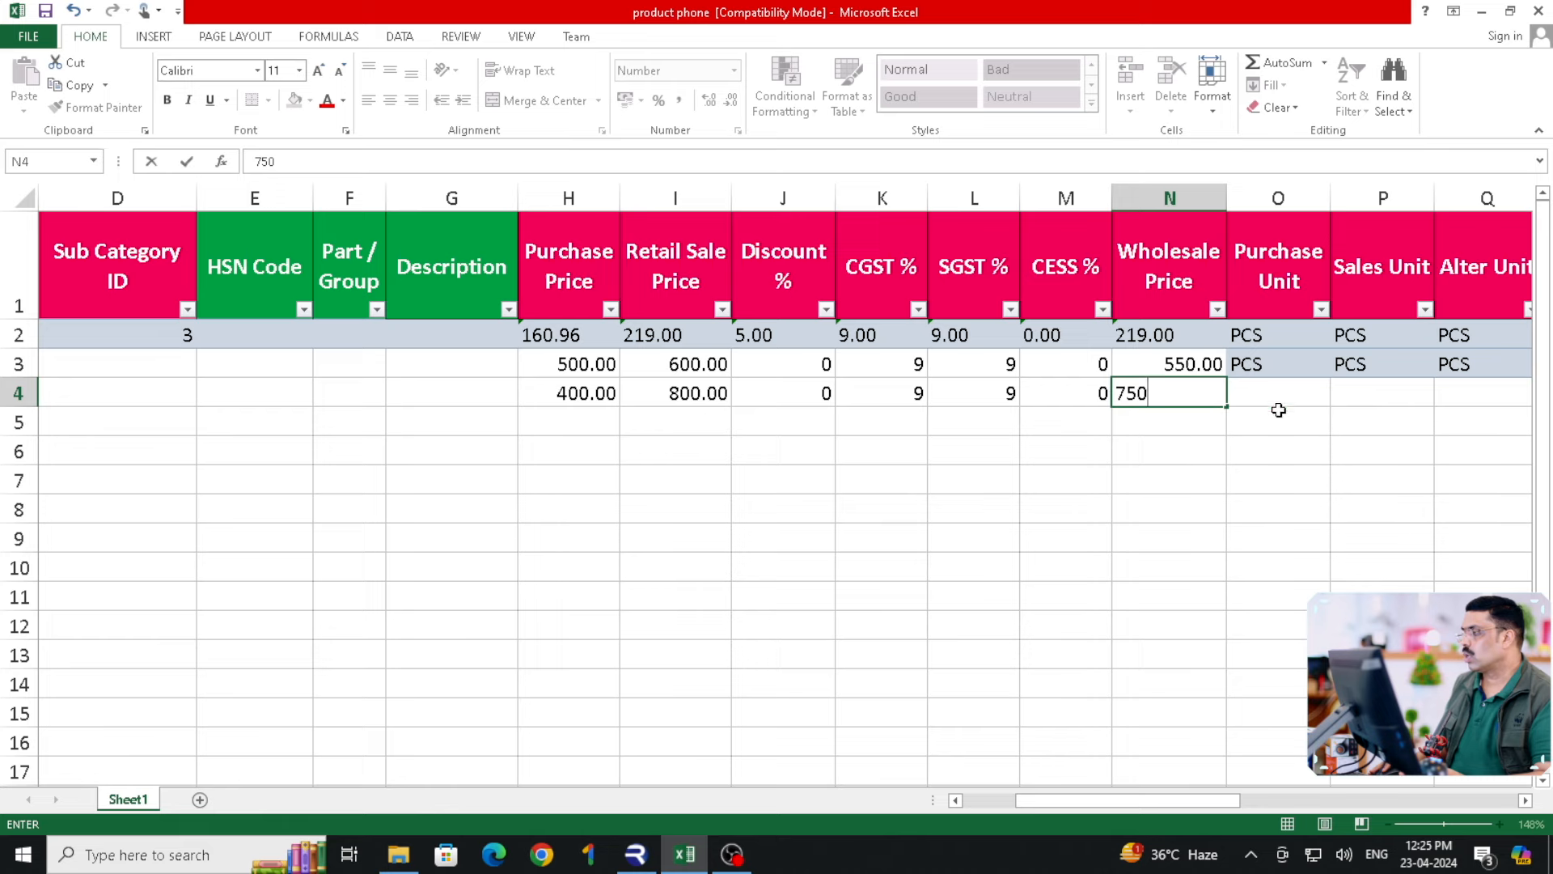
click(1286, 393)
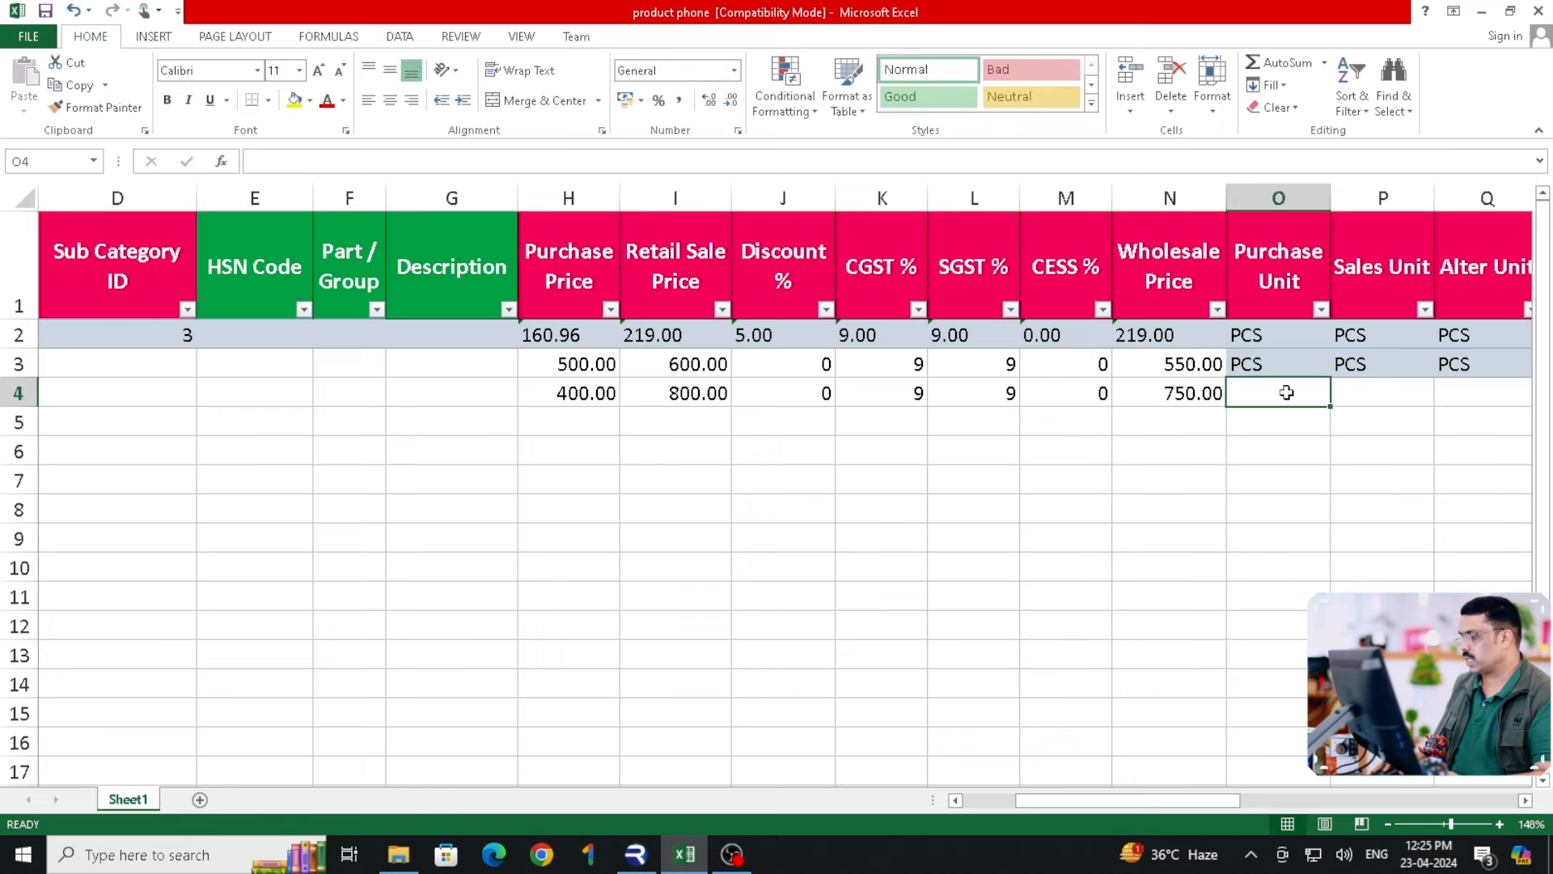
Copy row 3's PCS units, conversion value of 1 and minimum stock of 2 down into row 4.
drag(1207, 801, 1276, 804)
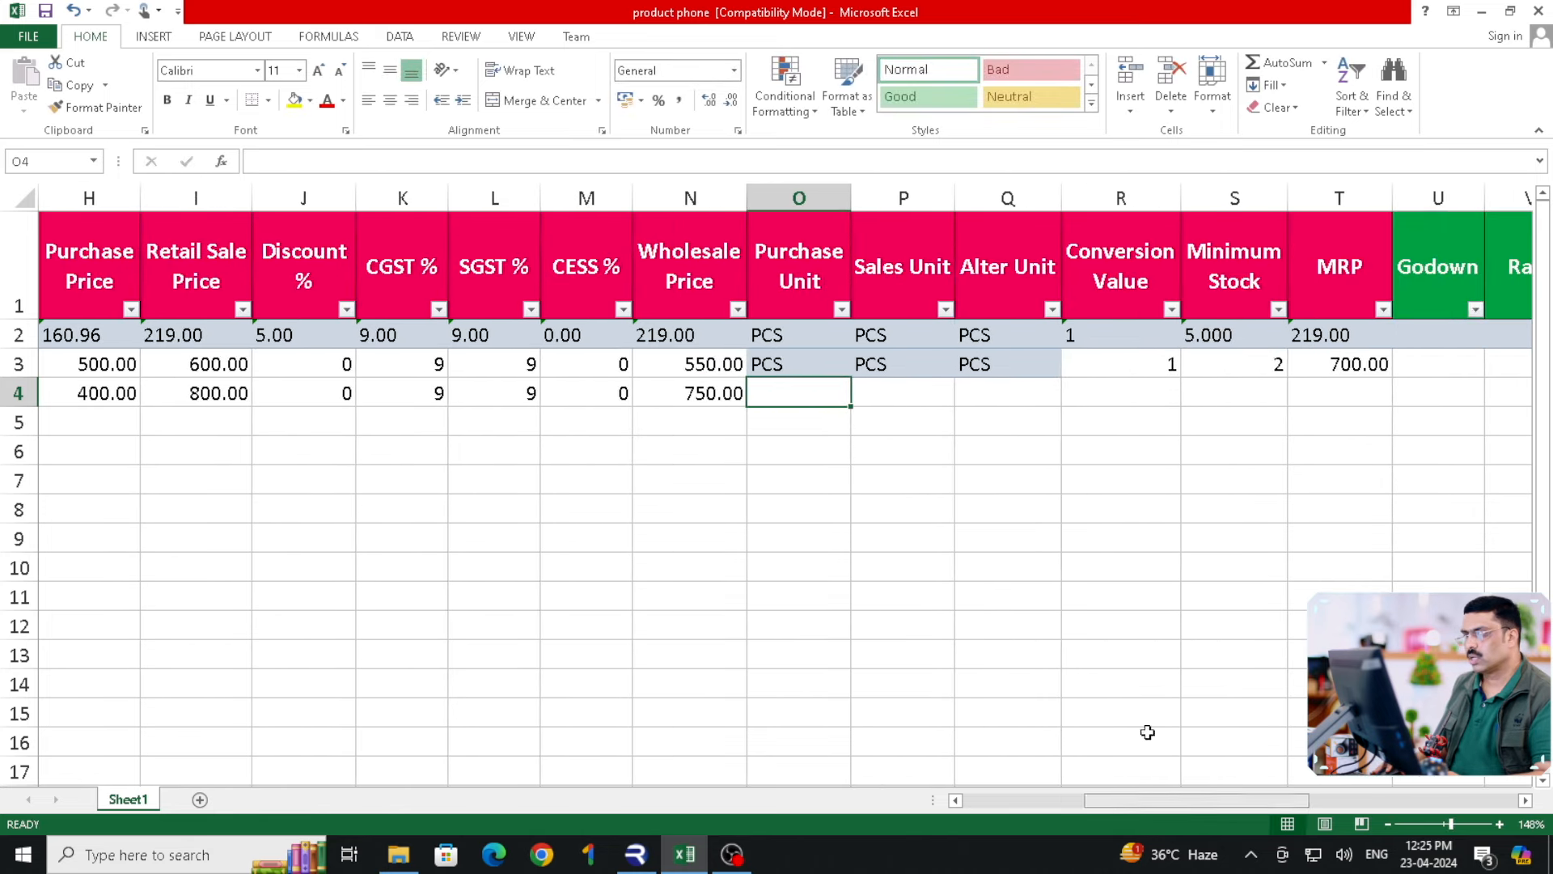
drag(798, 364, 1054, 409)
click(1154, 361)
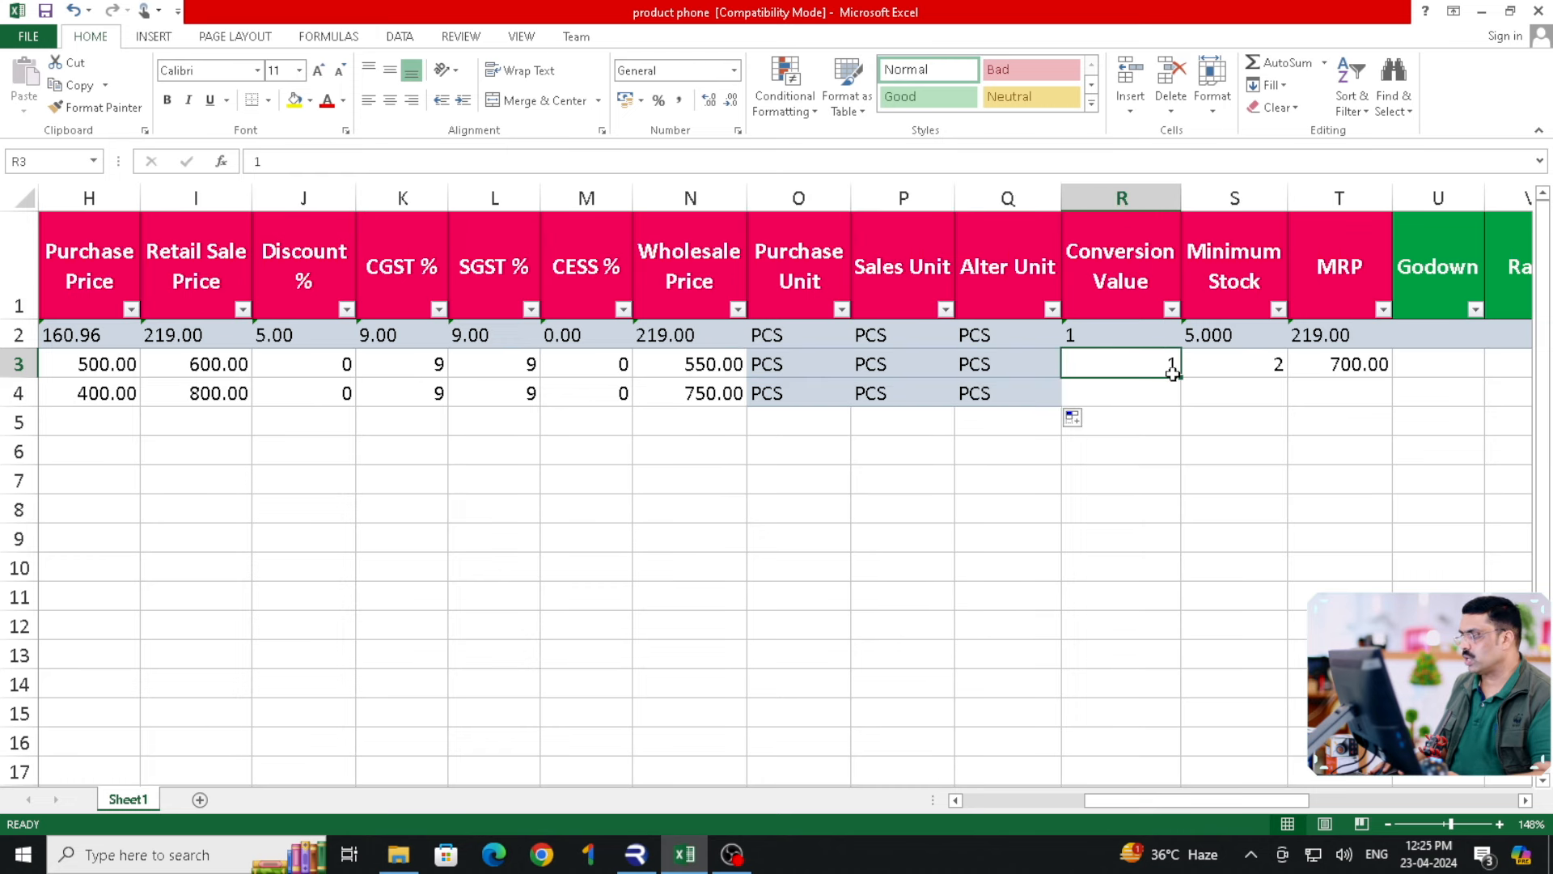
drag(1180, 378, 1179, 404)
click(1233, 363)
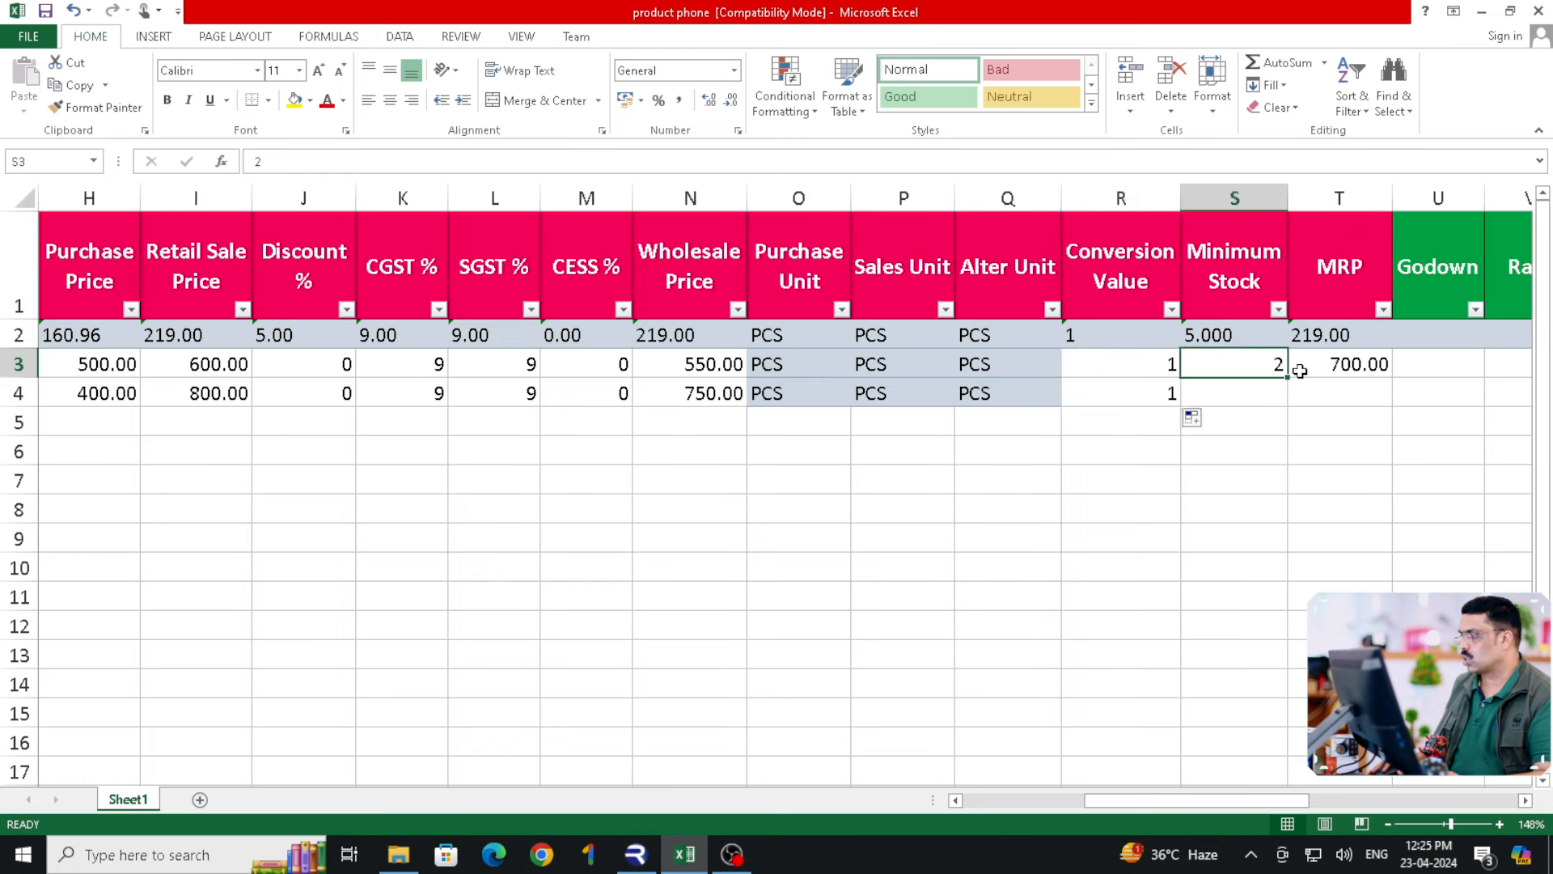
drag(1286, 378, 1292, 400)
Set row 4's MRP to 1000 and its opening quantity to 5.
click(1328, 362)
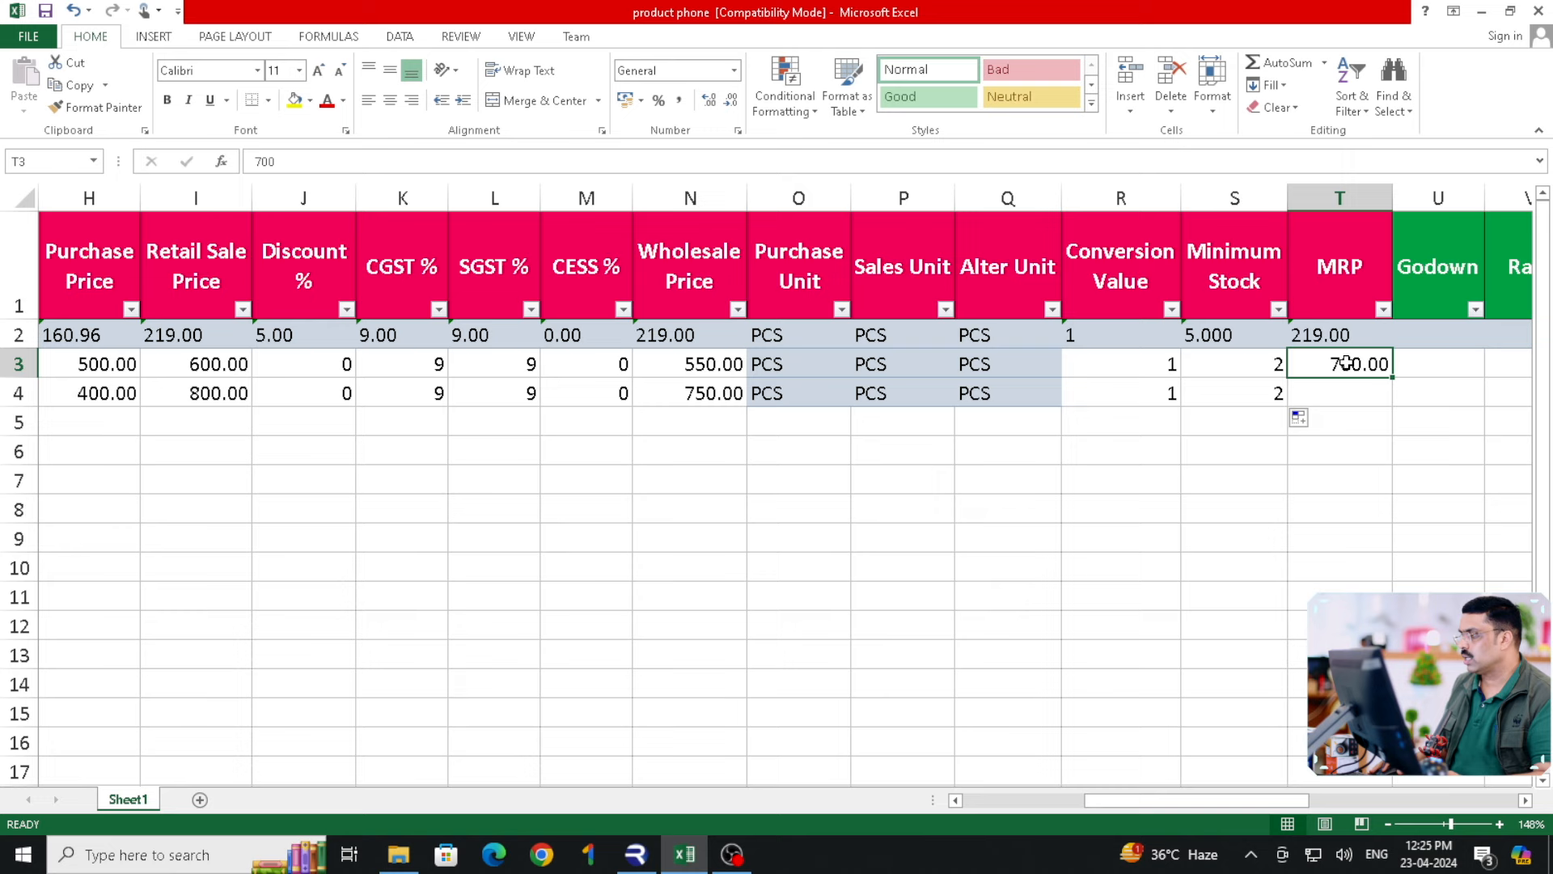
click(1363, 390)
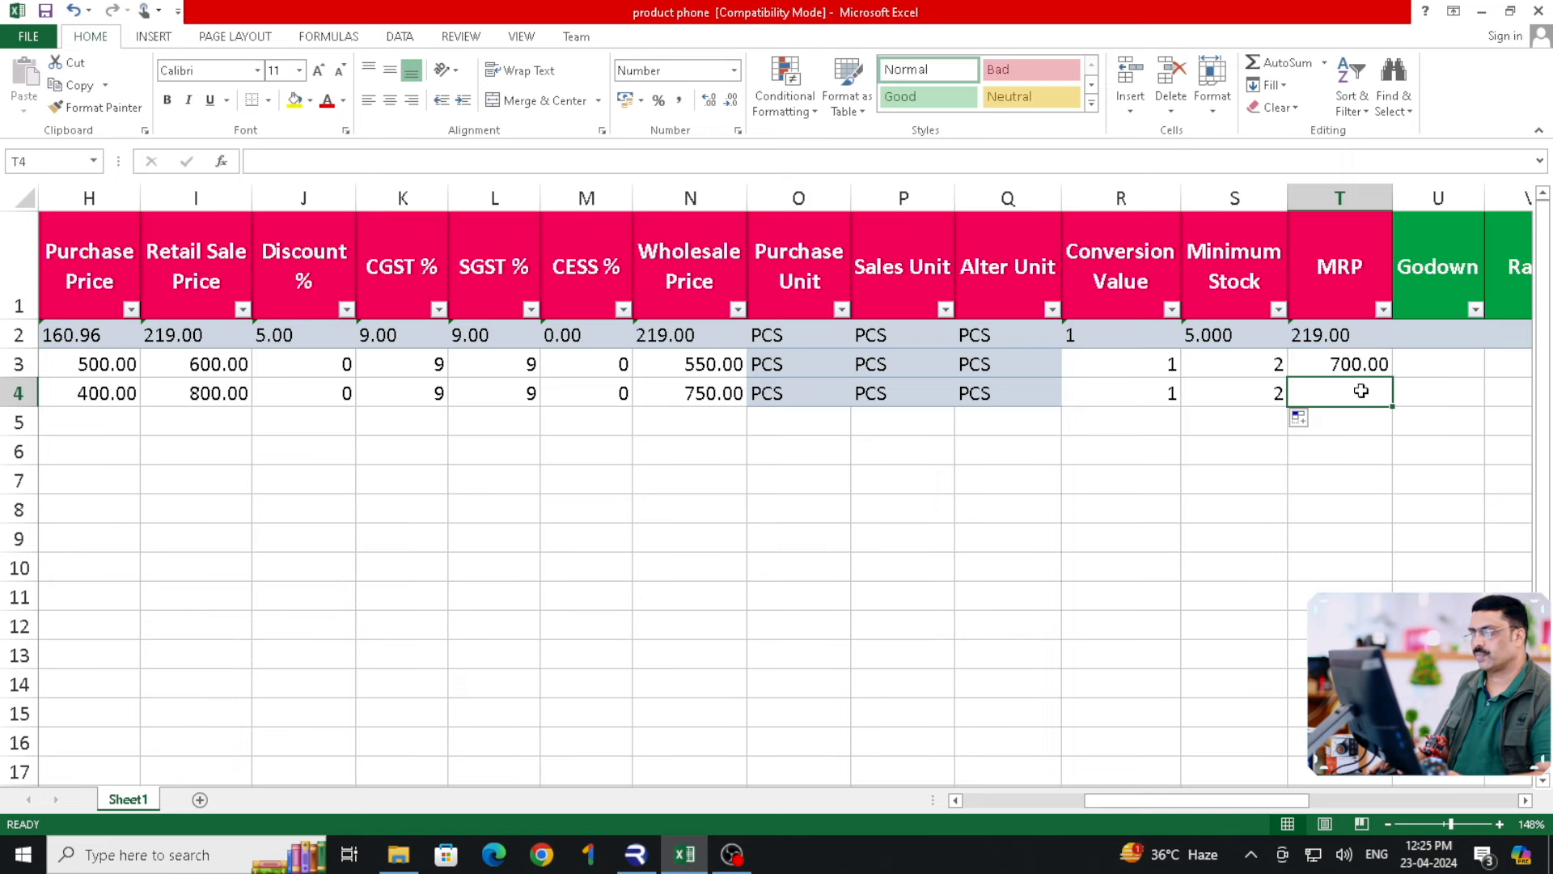
text(1000)
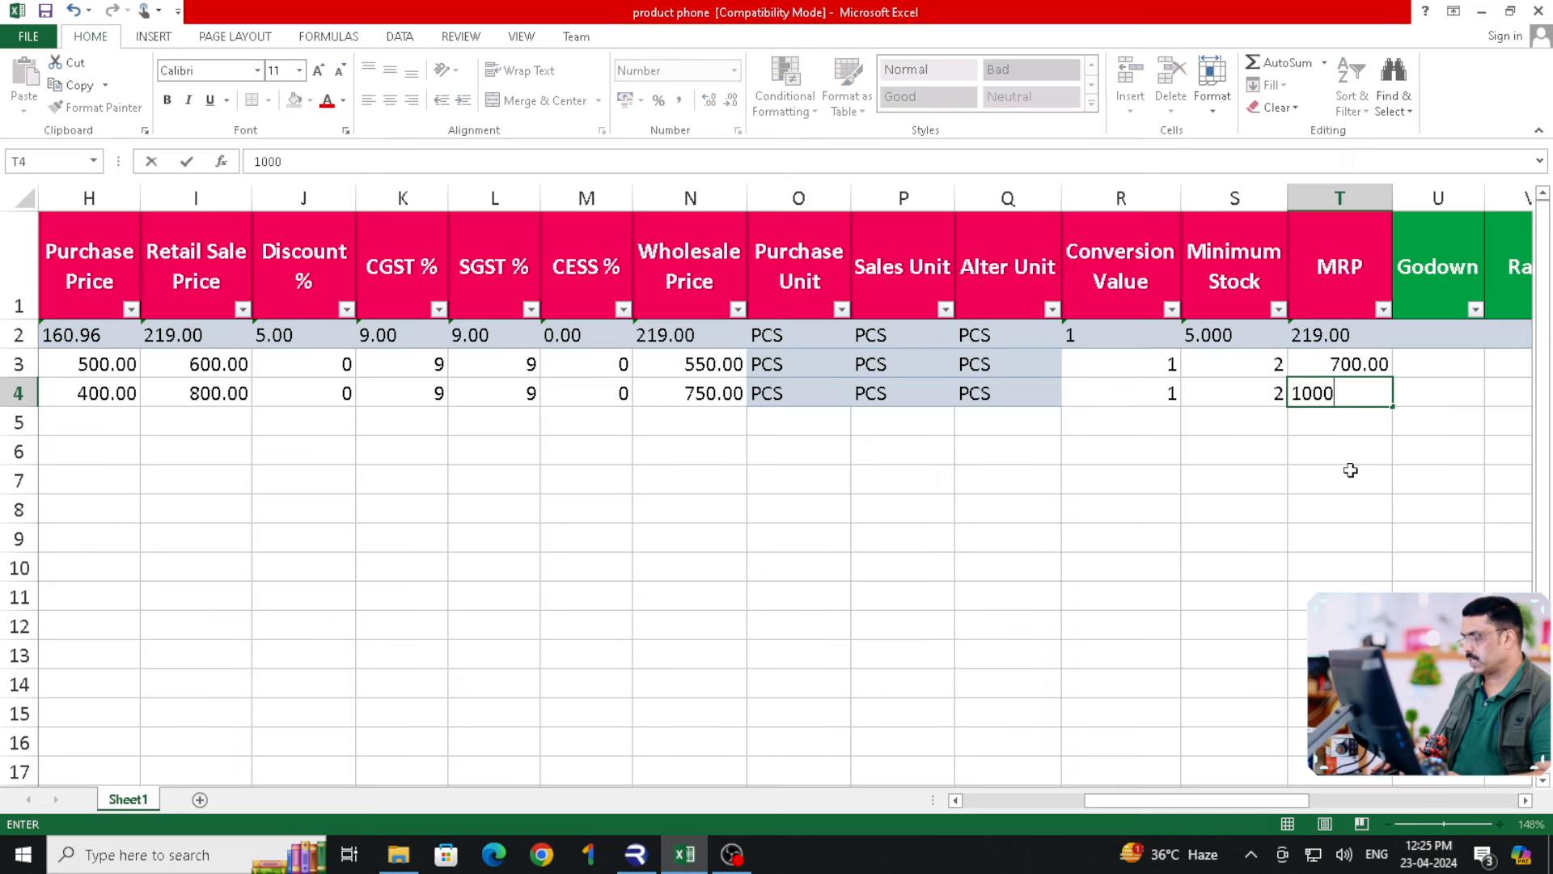
click(1330, 505)
key(Right)
key(Right)
key(Right)
key(Right)
key(Right)
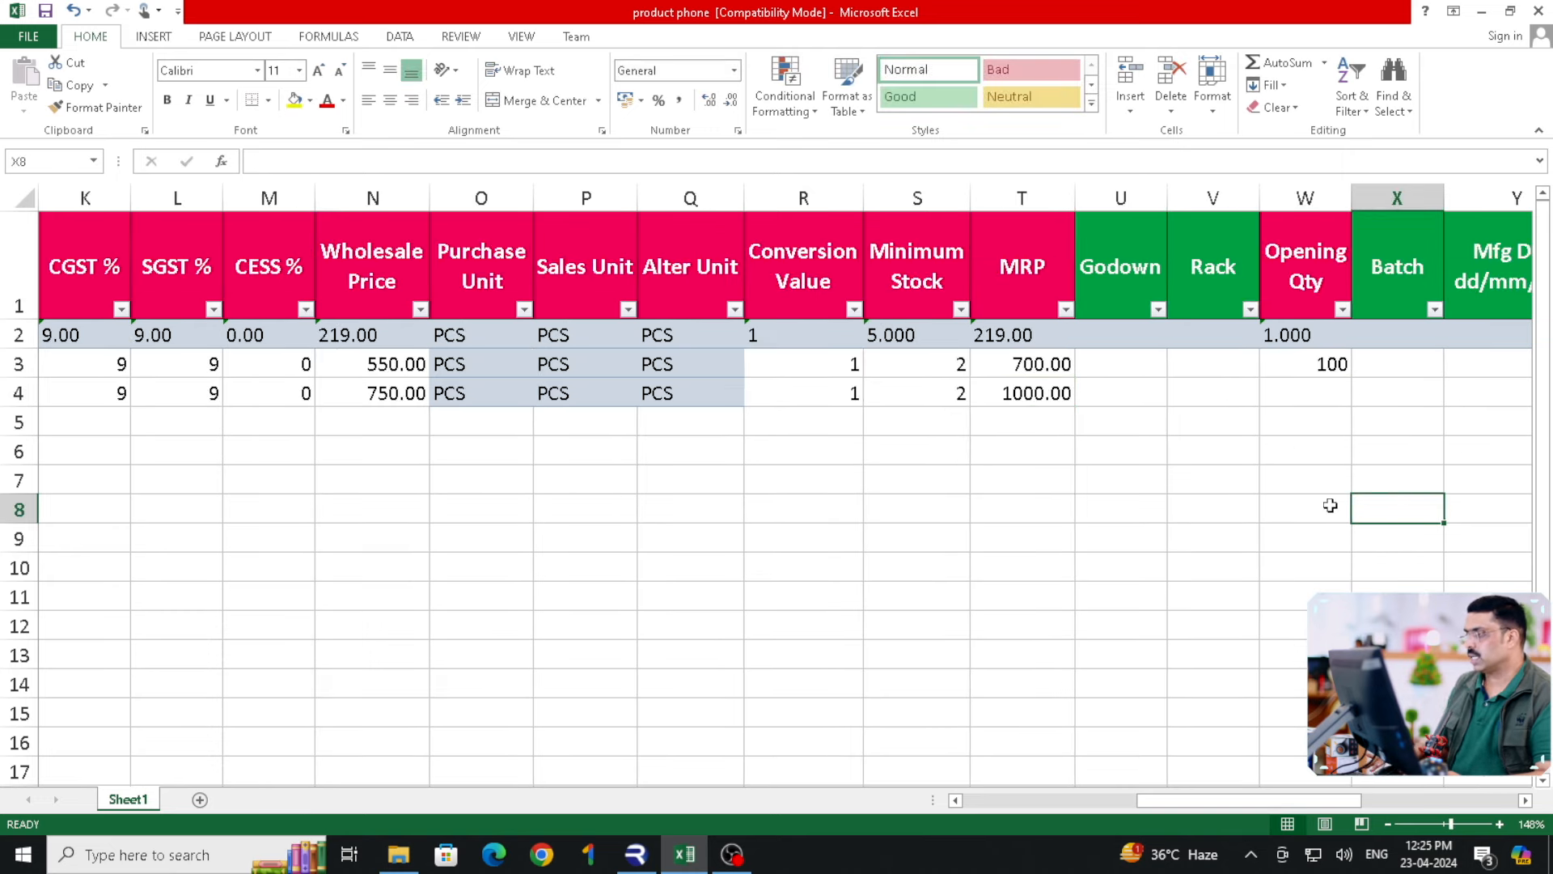
click(1218, 390)
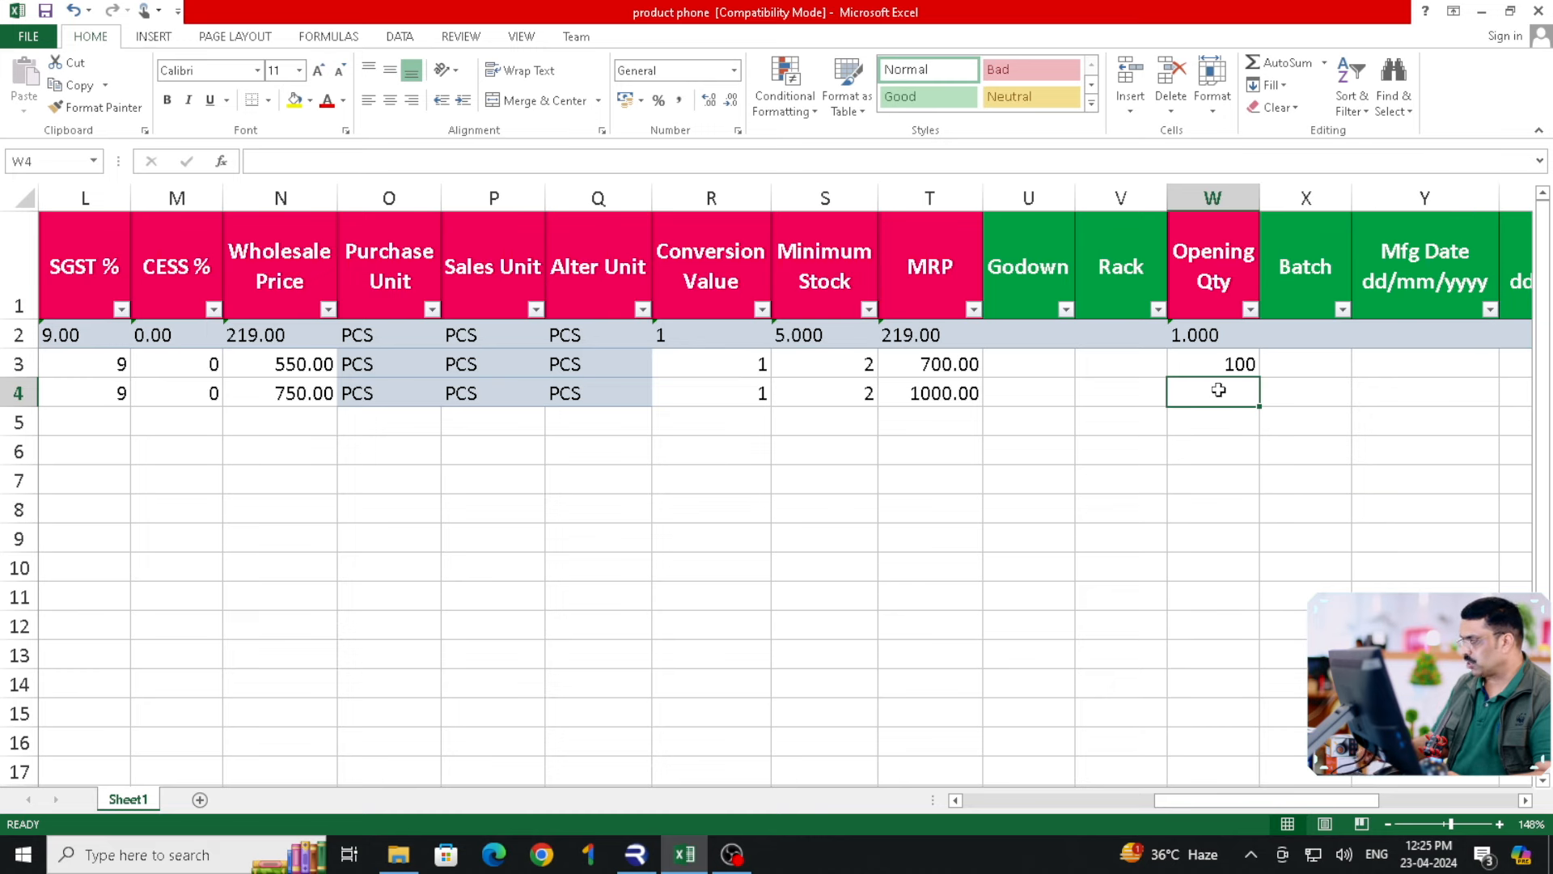
text(5)
click(1171, 457)
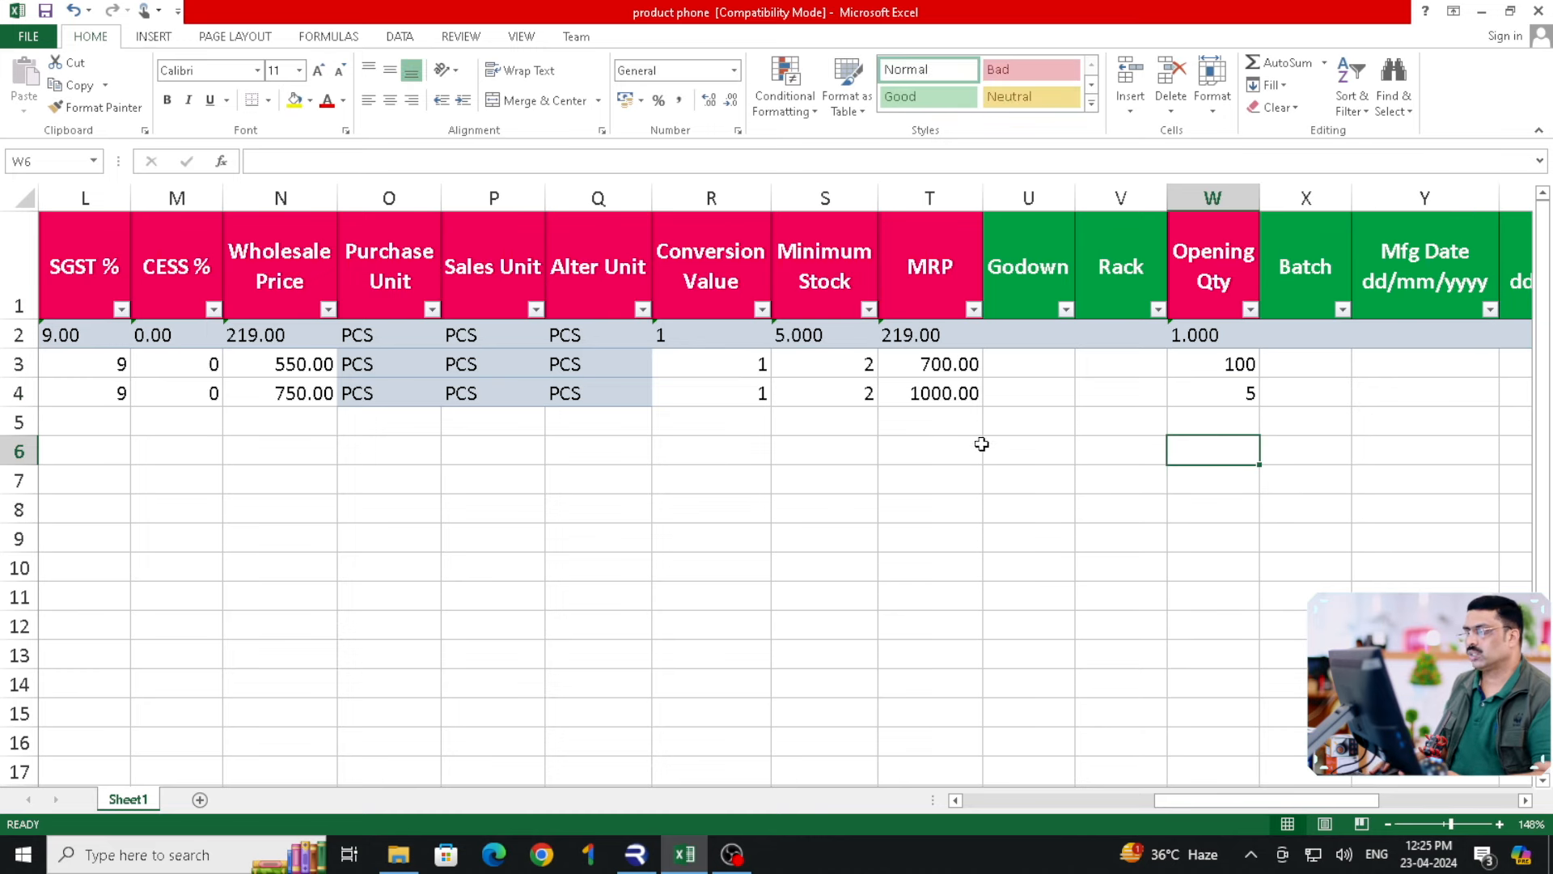
Enter 900001 as the barcode of the product in row 4.
key(Right)
key(Right)
key(Right)
key(Right)
key(Right)
key(Right)
key(Right)
key(Right)
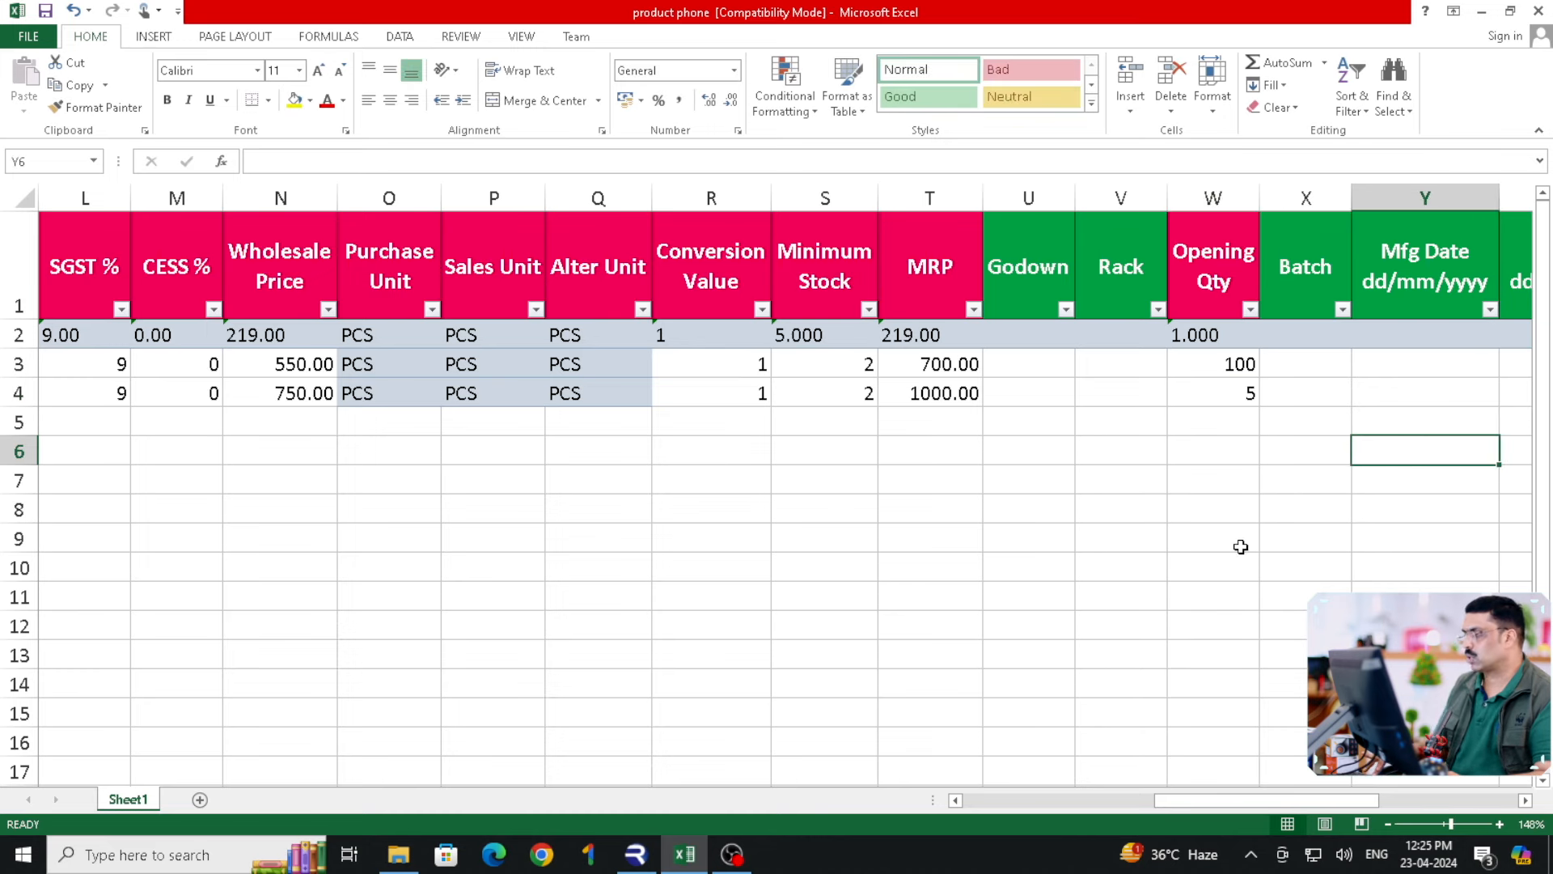
click(1276, 399)
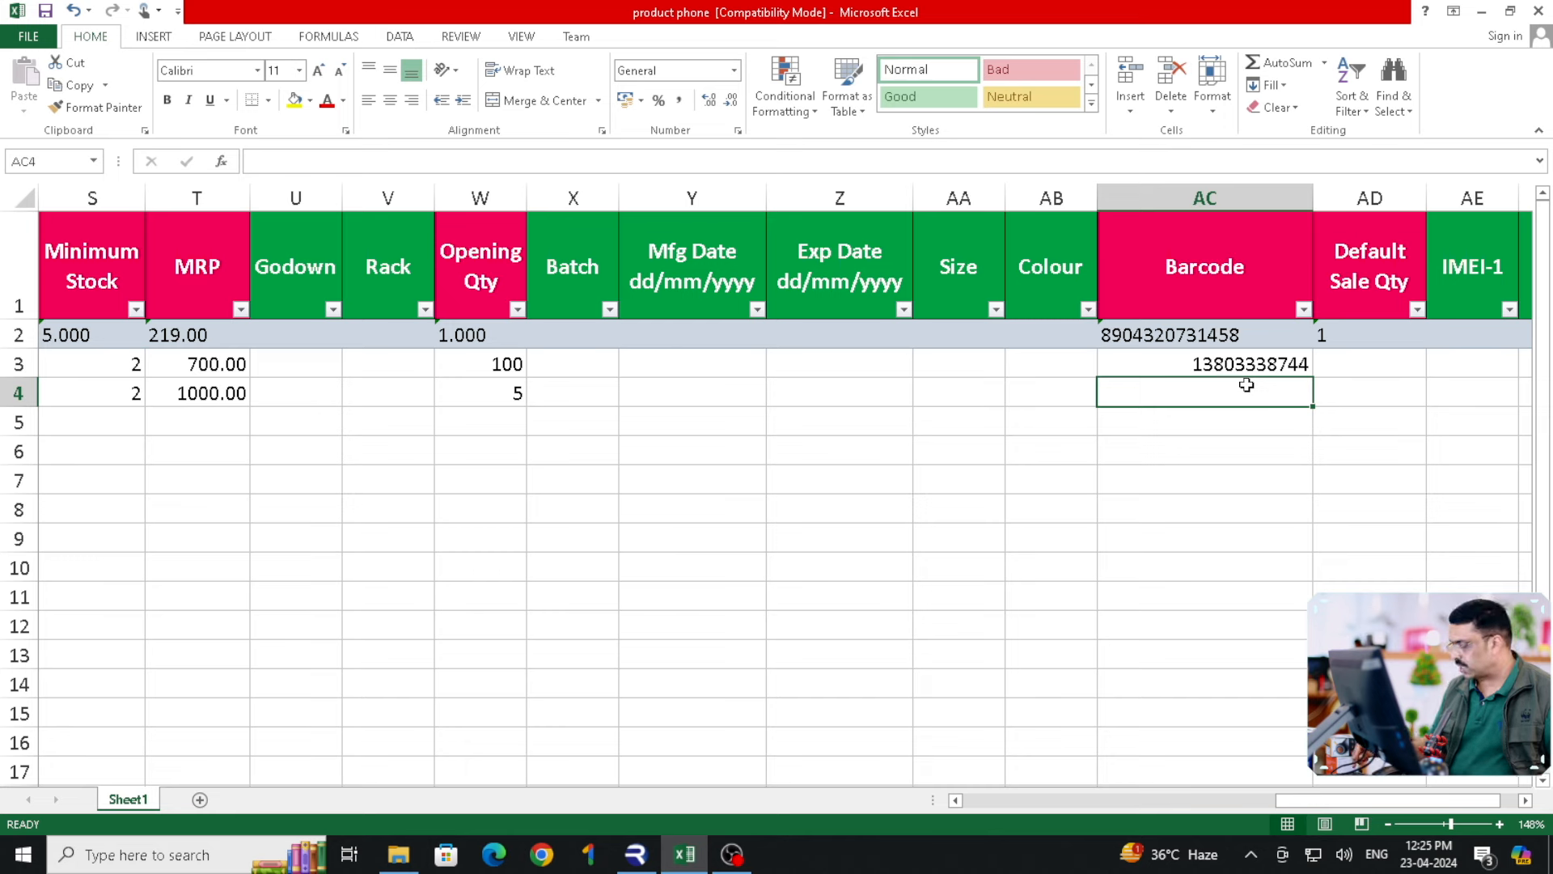
text(9)
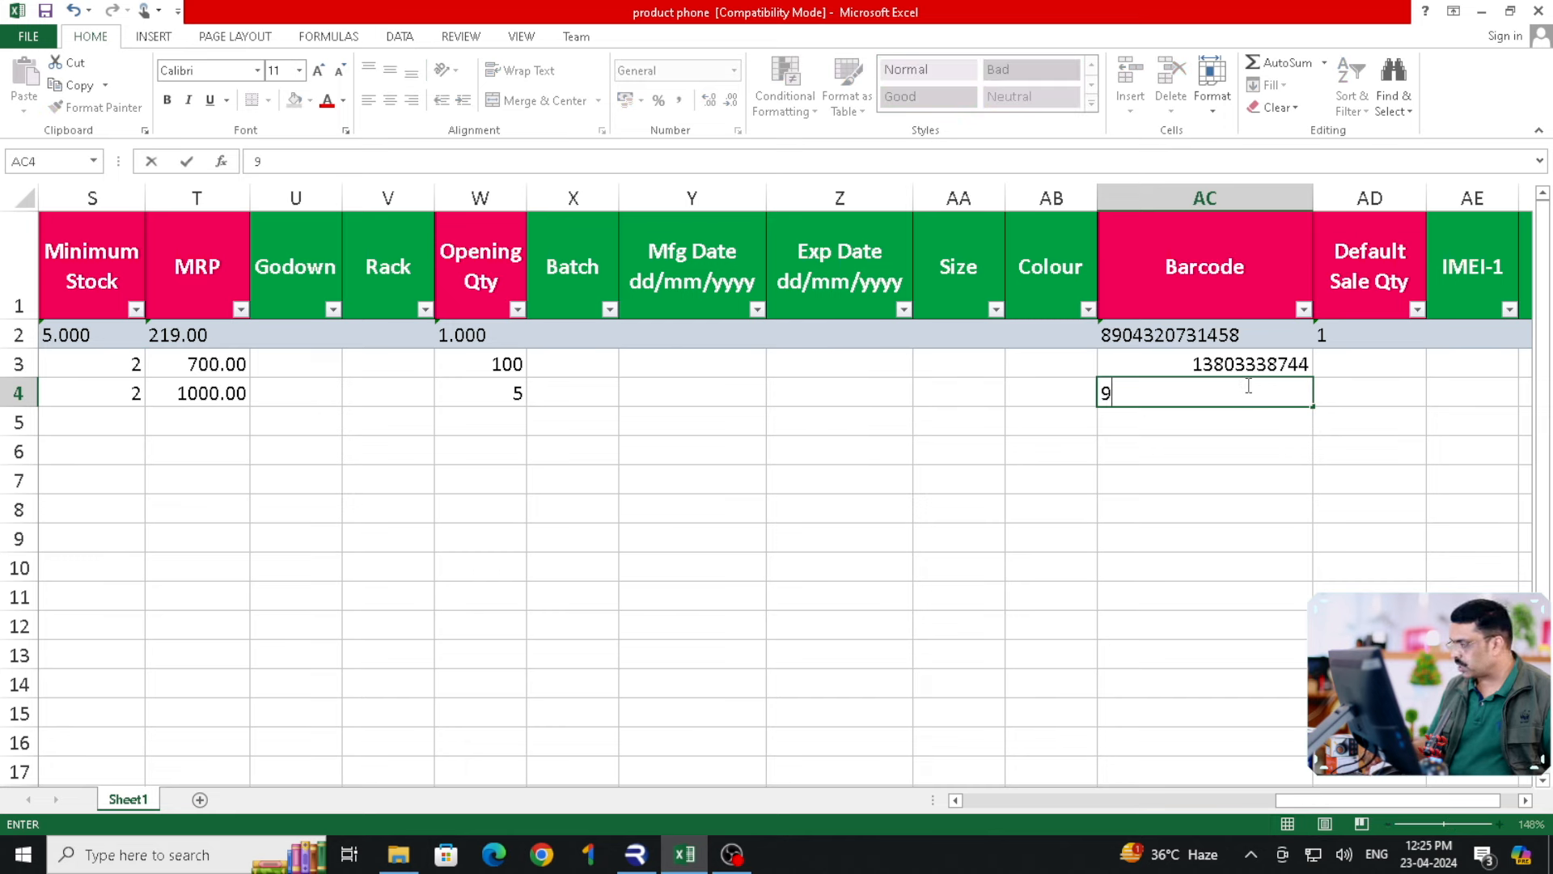
text(000)
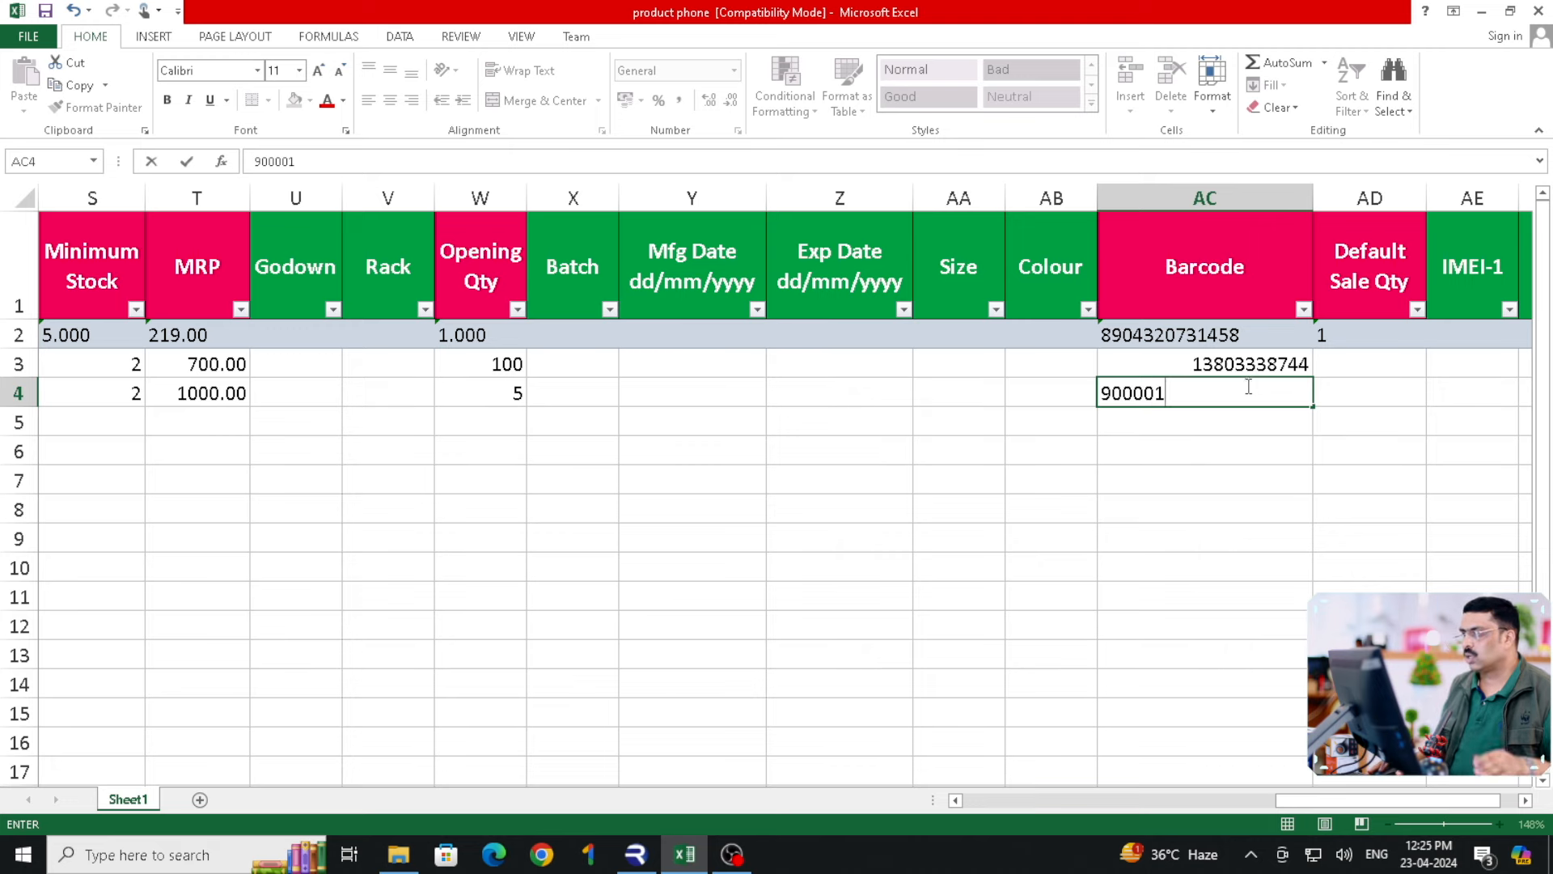
text(01)
key(Return)
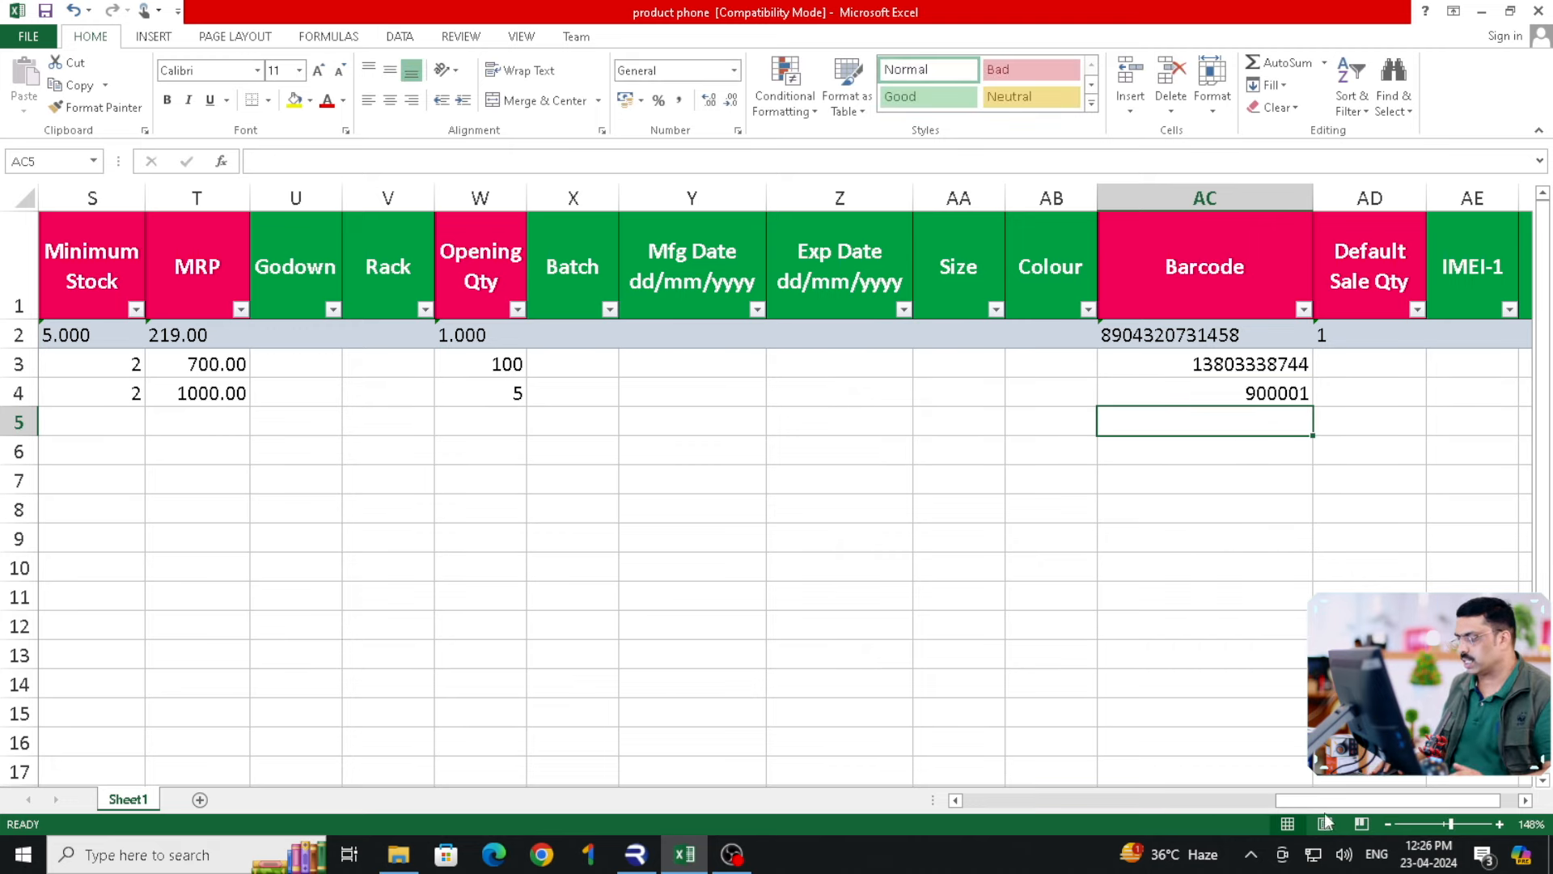
Change the ID of the sample product in row 2 to 3002 and its product ID to P-3002.
drag(1295, 801, 728, 744)
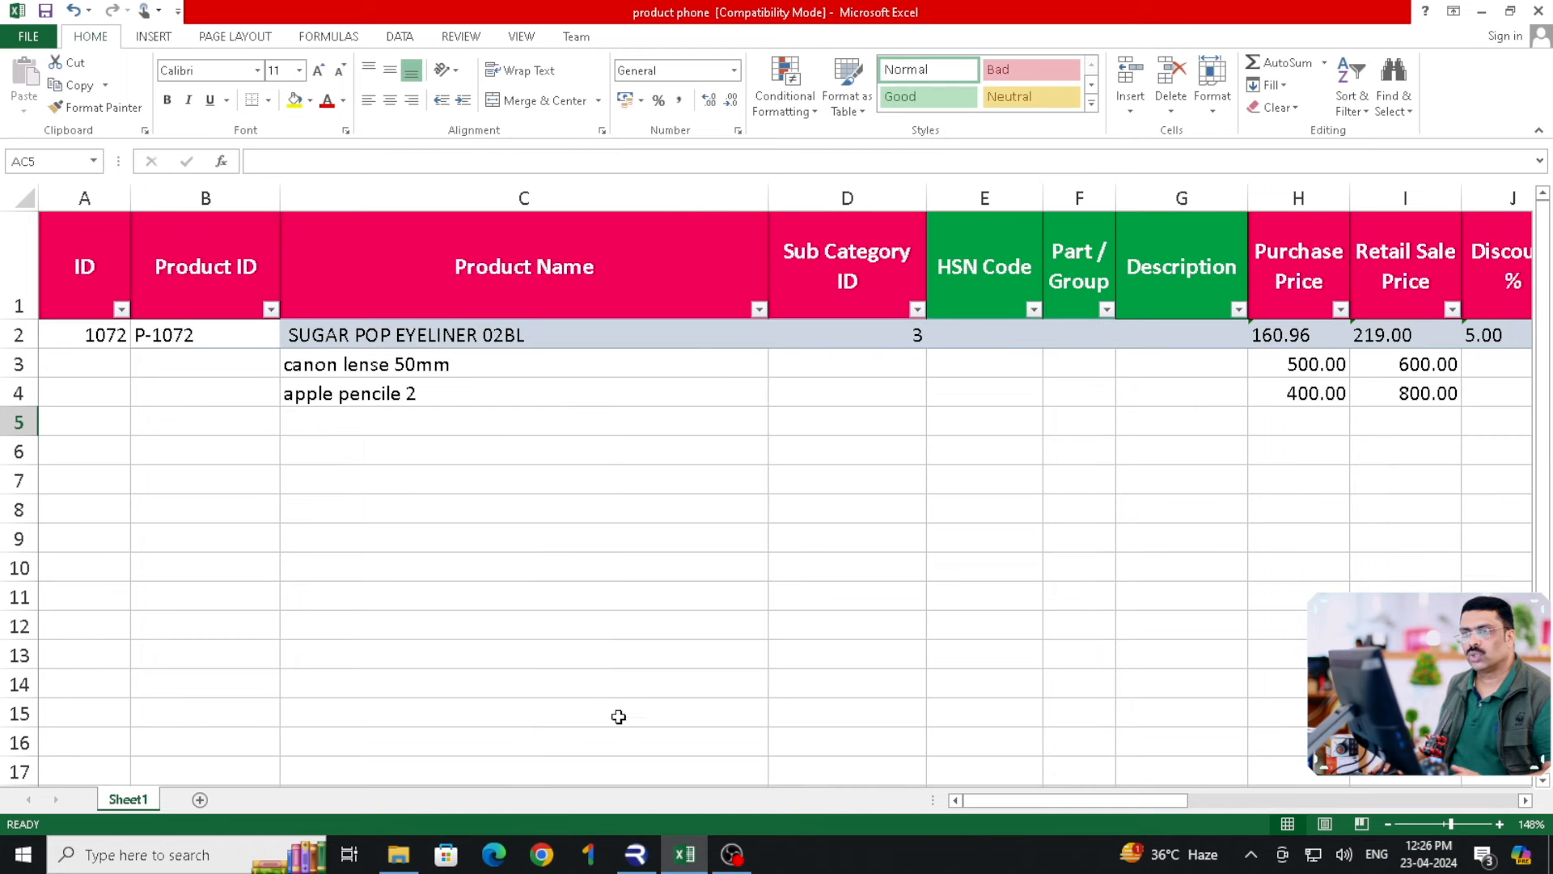
click(76, 335)
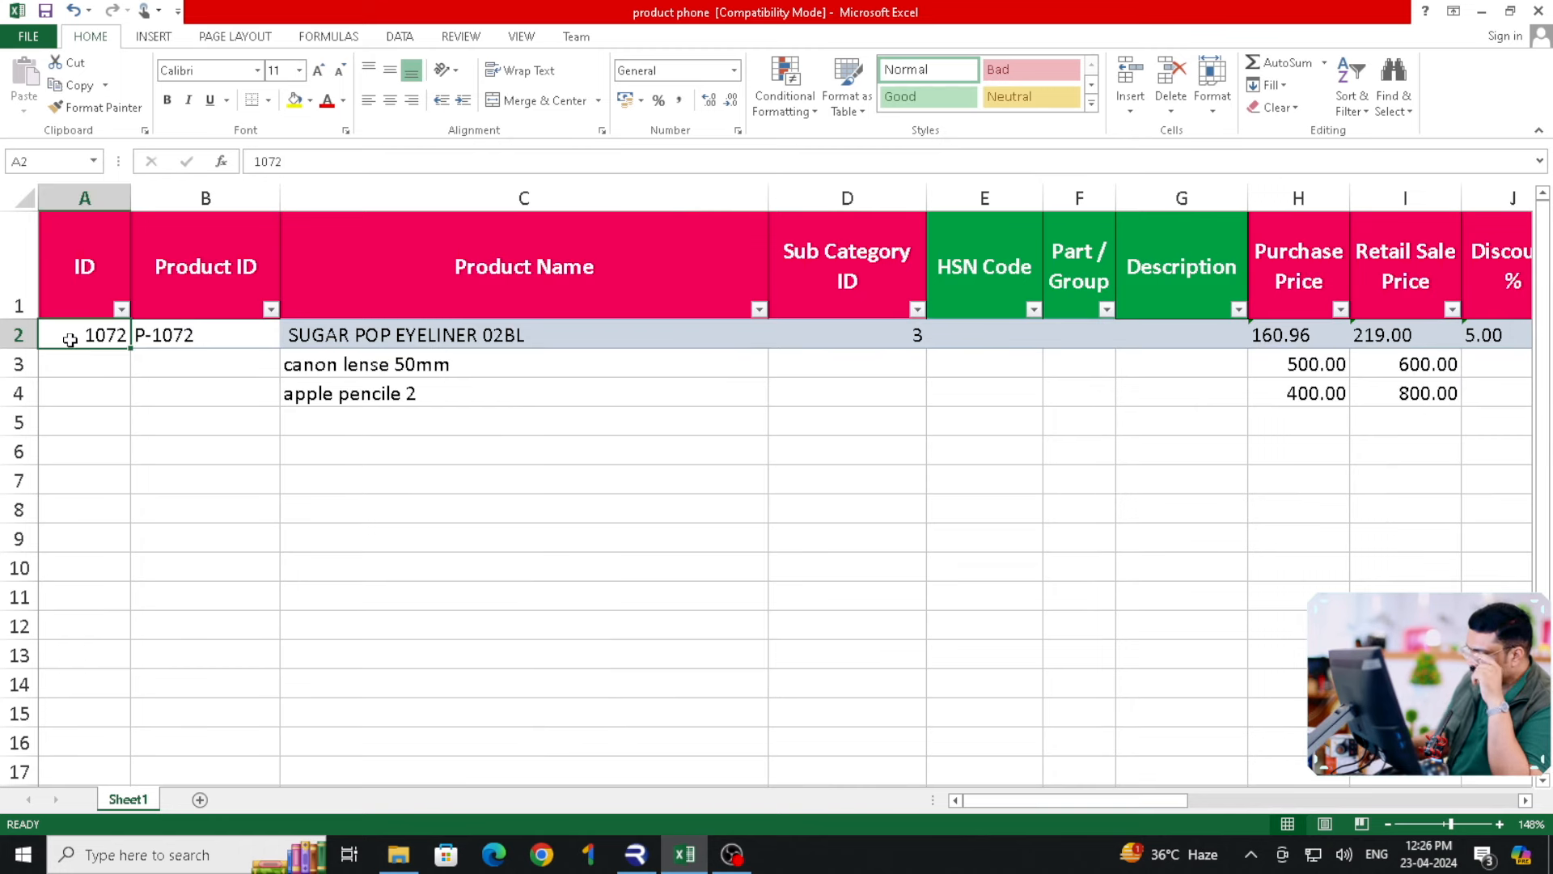
text(300)
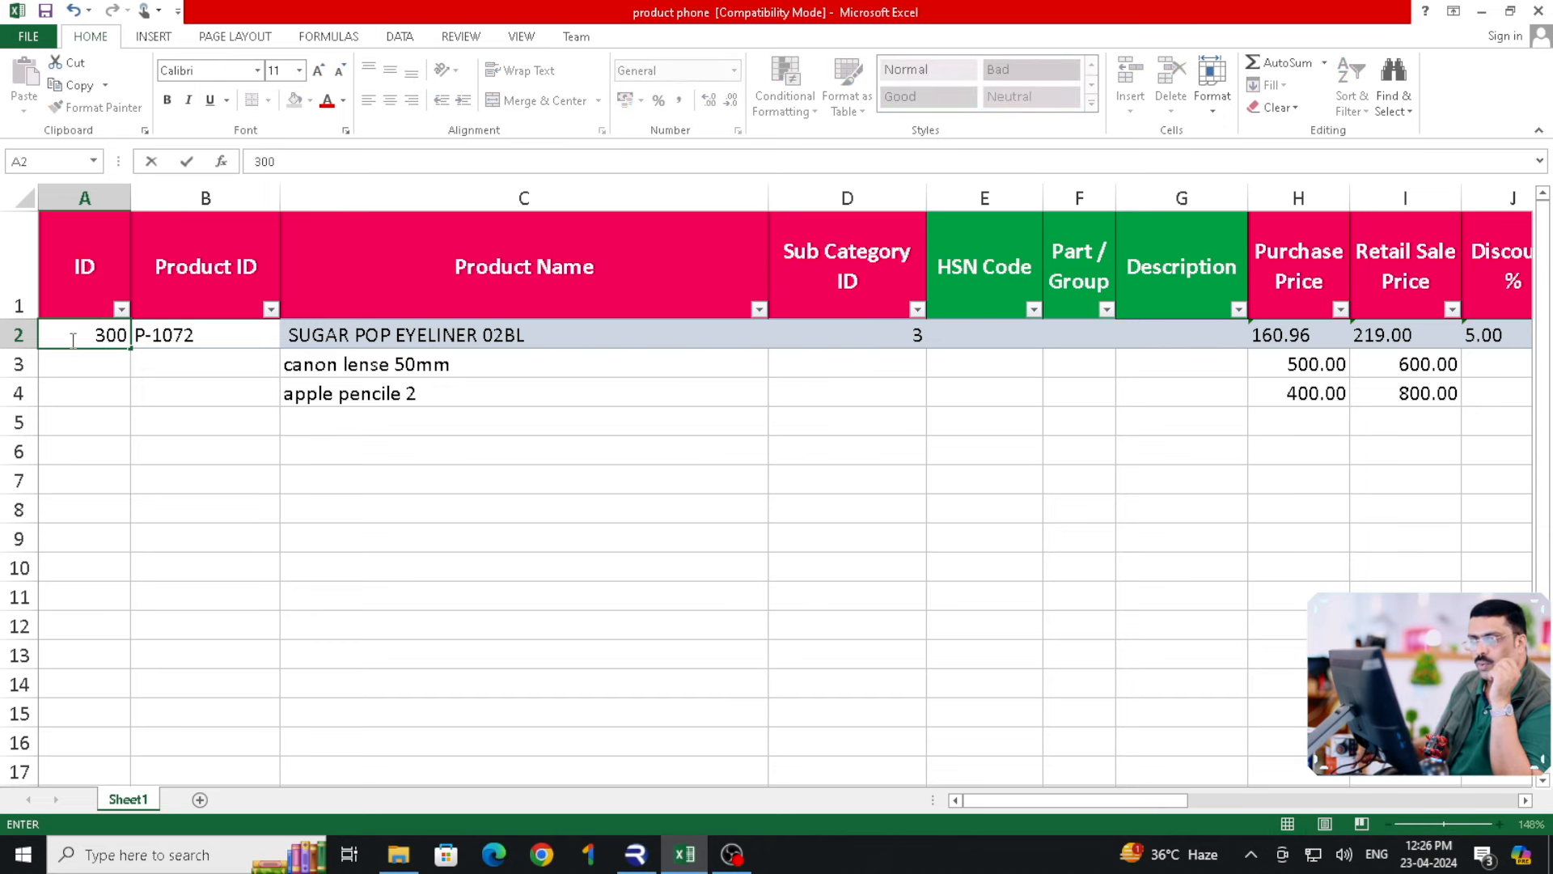
key(Return)
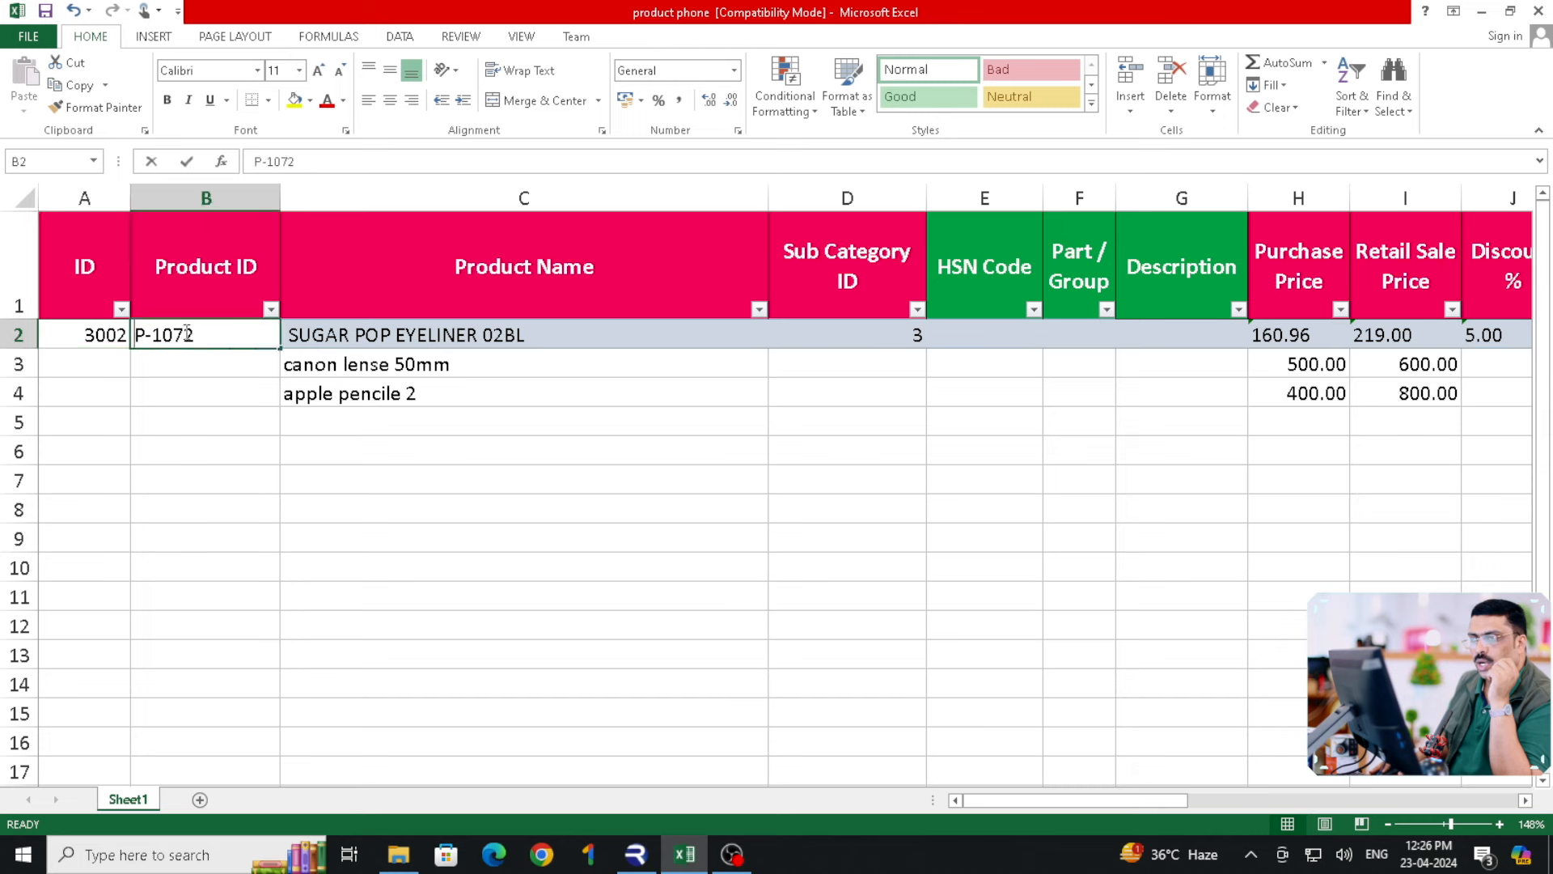
double_click(195, 334)
drag(161, 328, 153, 327)
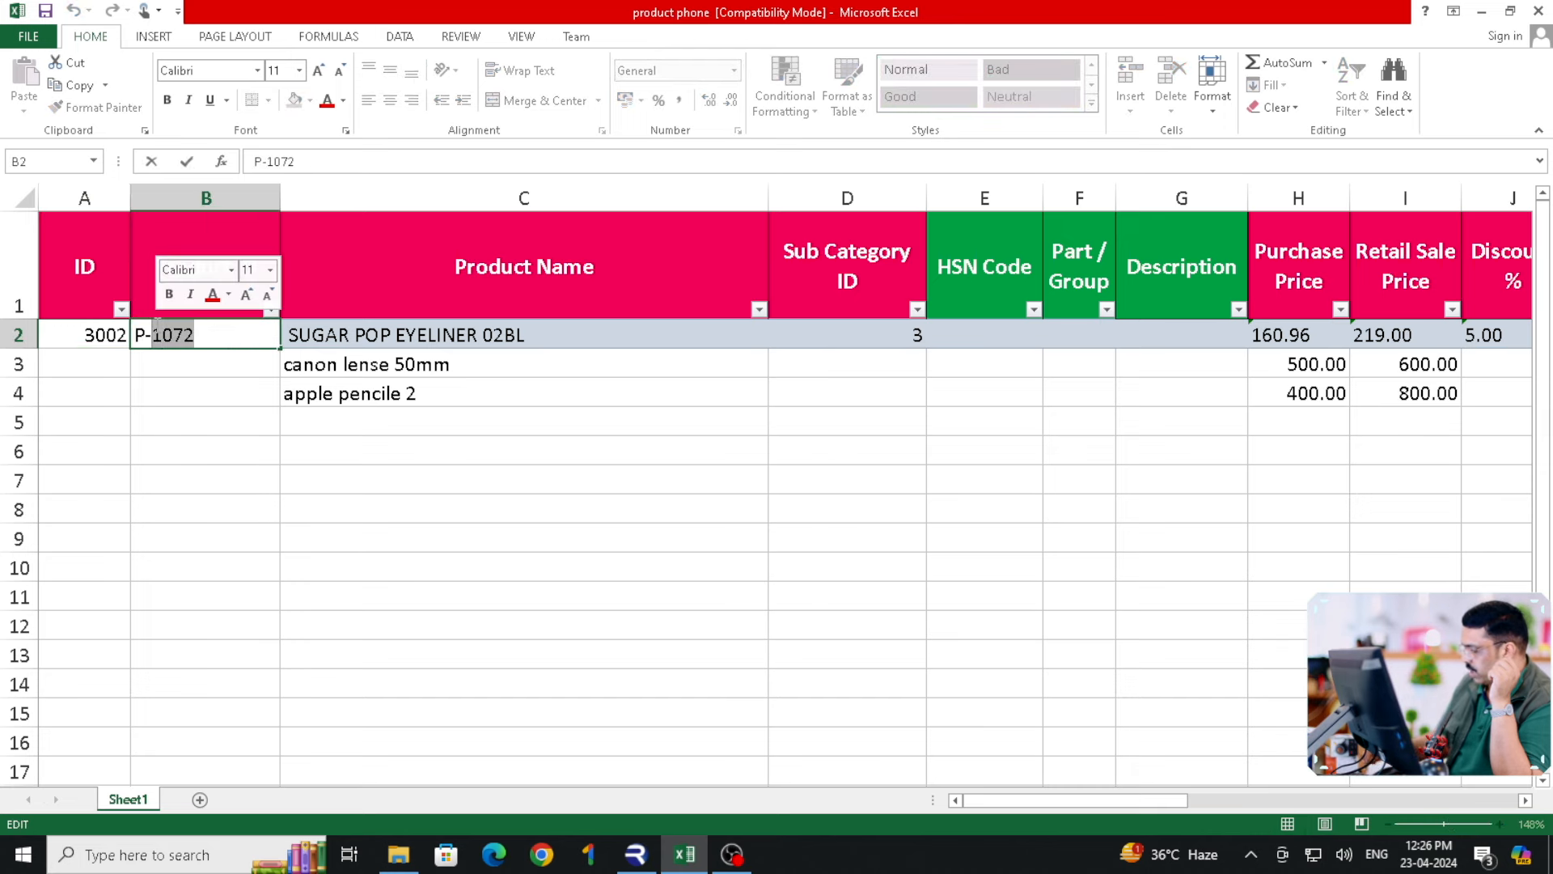
text(300)
key(Return)
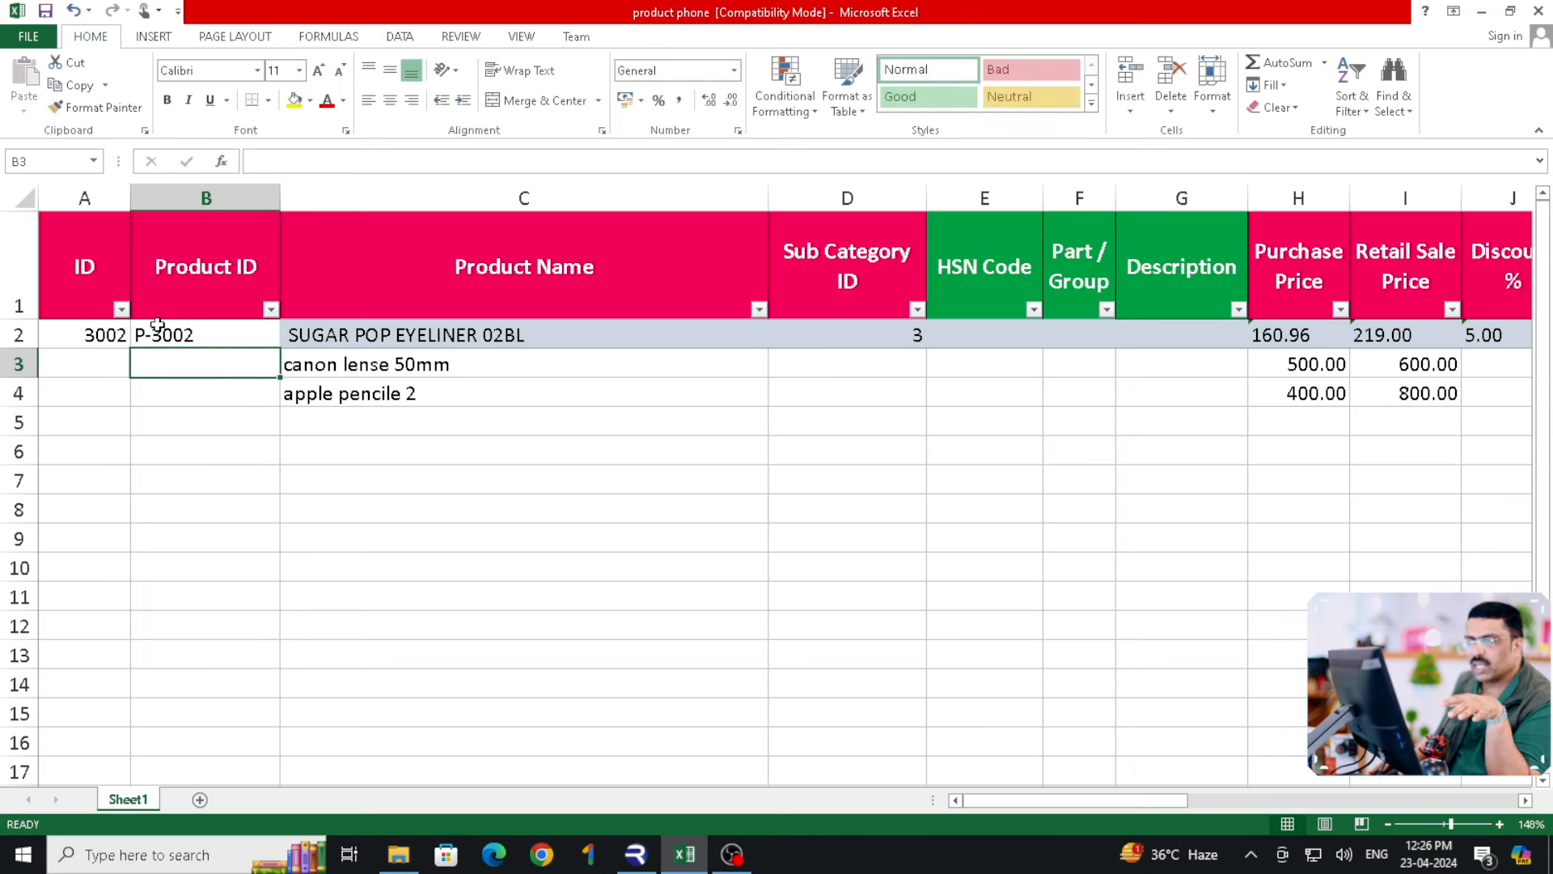
Continue the numbering in rows 3 and 4 with product IDs P-3003 and P-3004 and IDs 3003 and 3004.
click(149, 339)
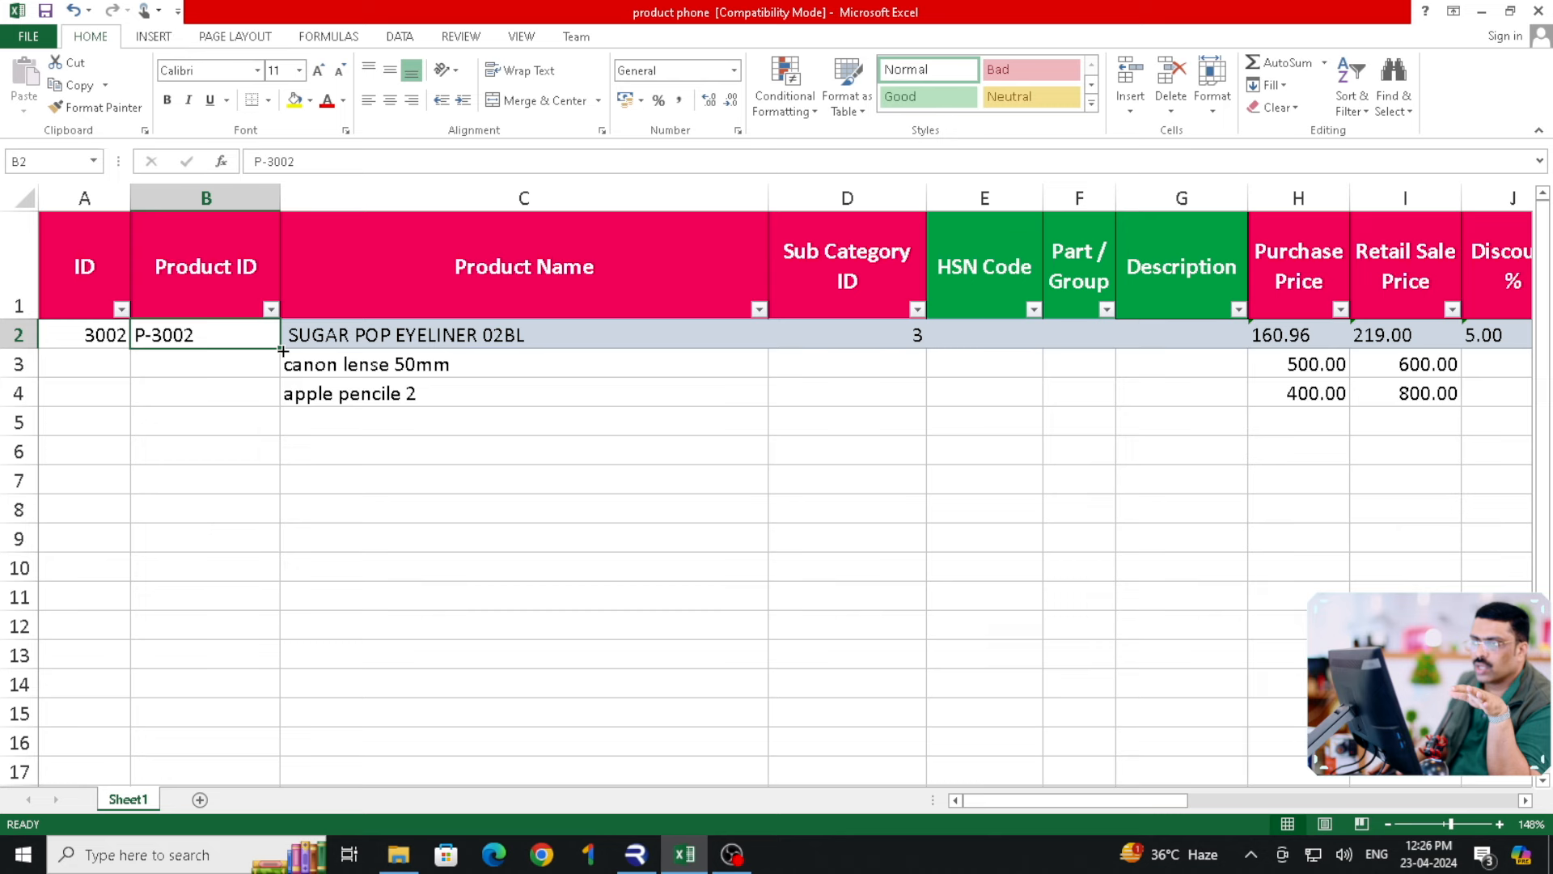
drag(279, 349, 284, 400)
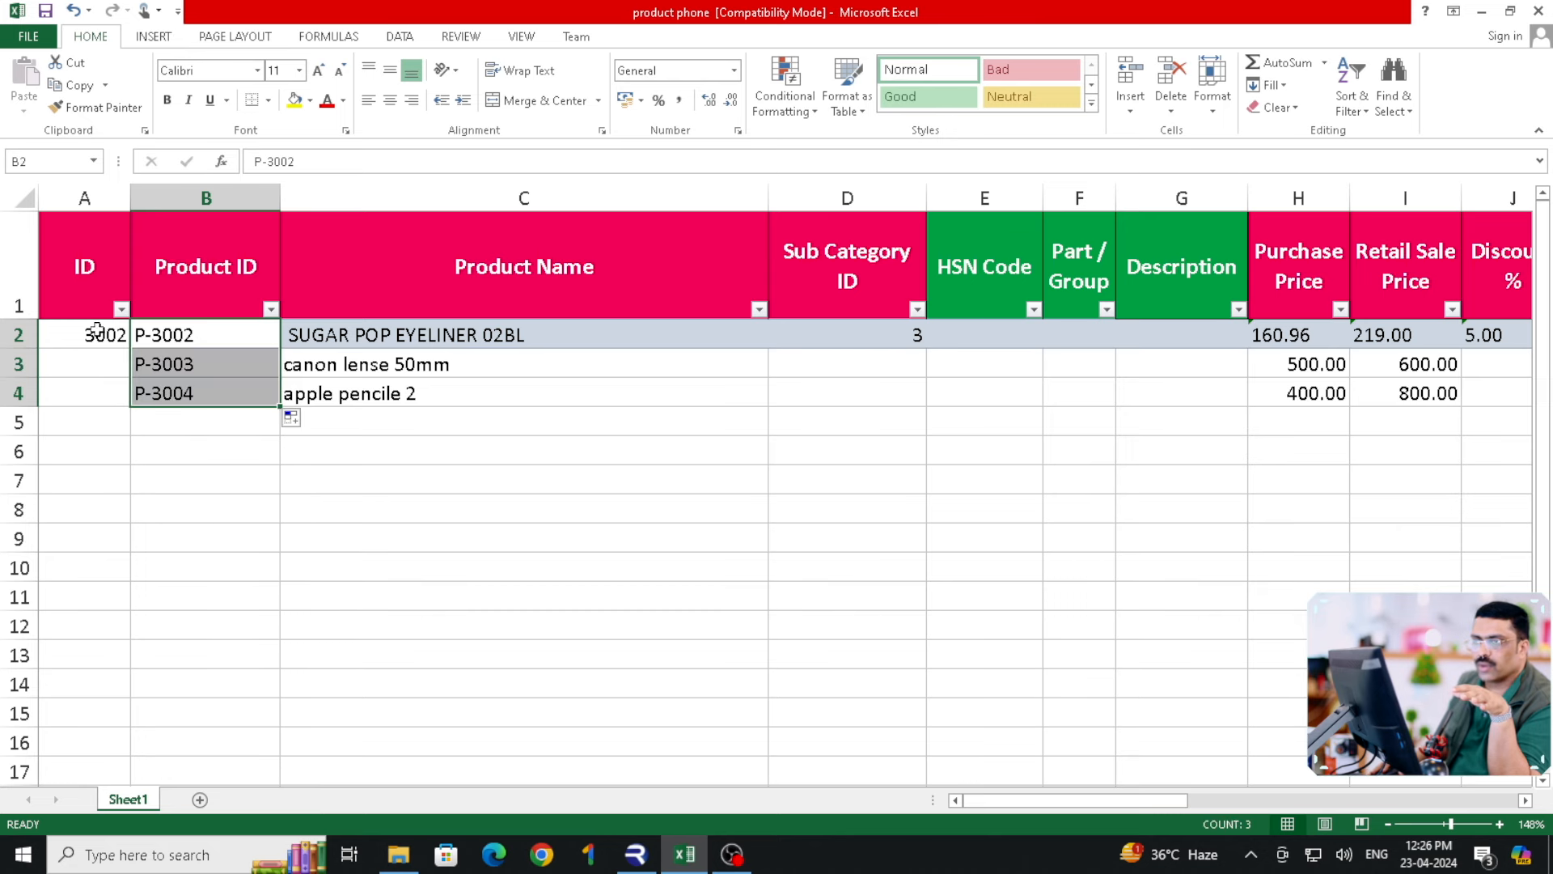
click(97, 332)
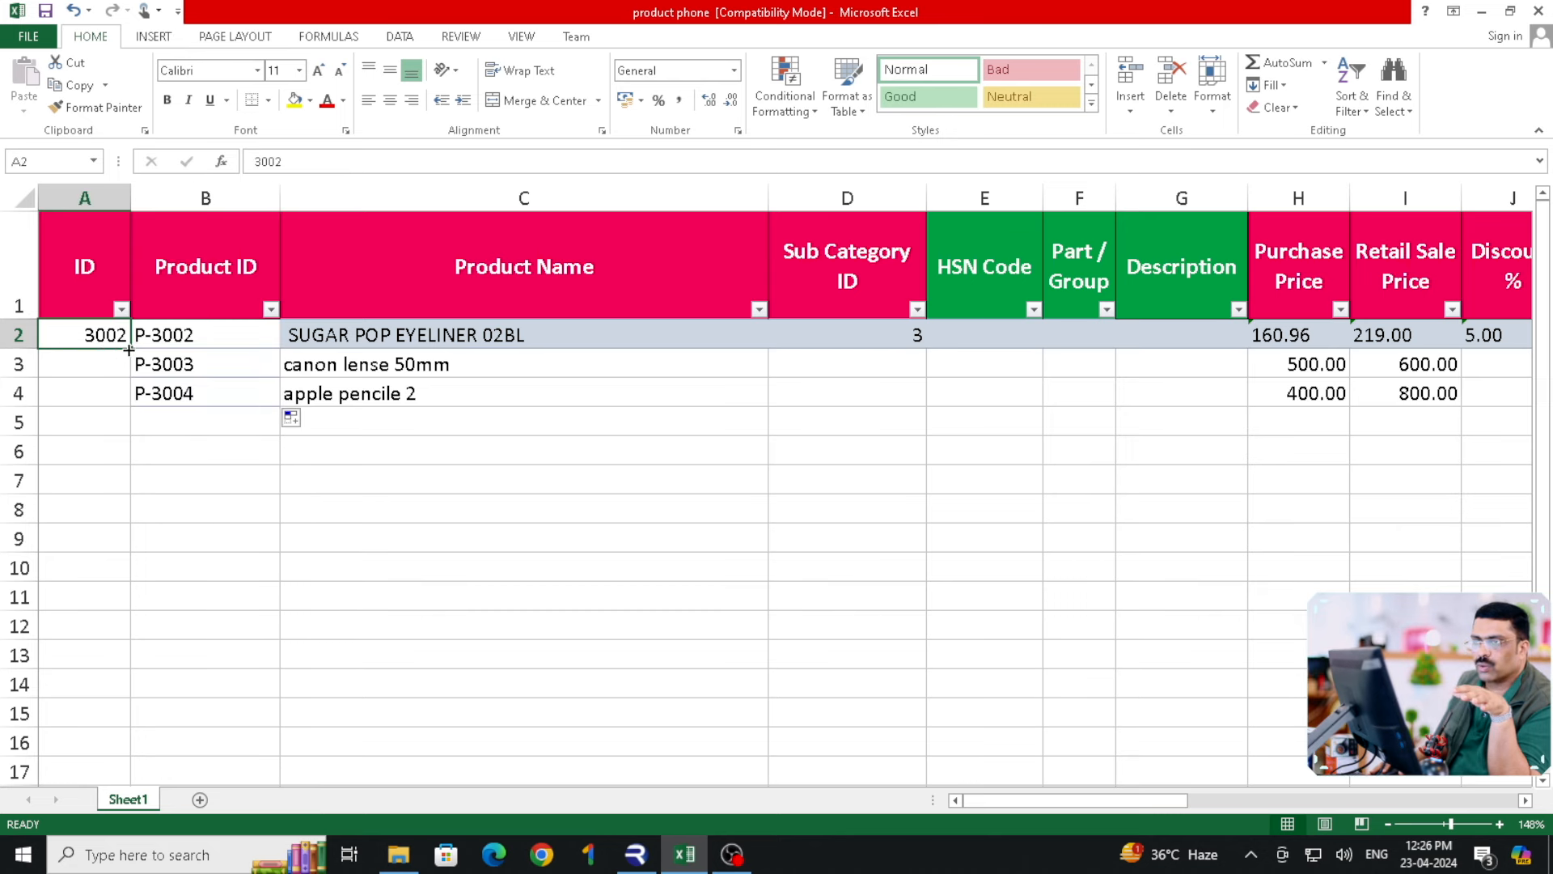
mouse_move(129, 349)
mouse_down()
mouse_move(130, 406)
mouse_move(128, 343)
mouse_up()
click(114, 364)
text(300)
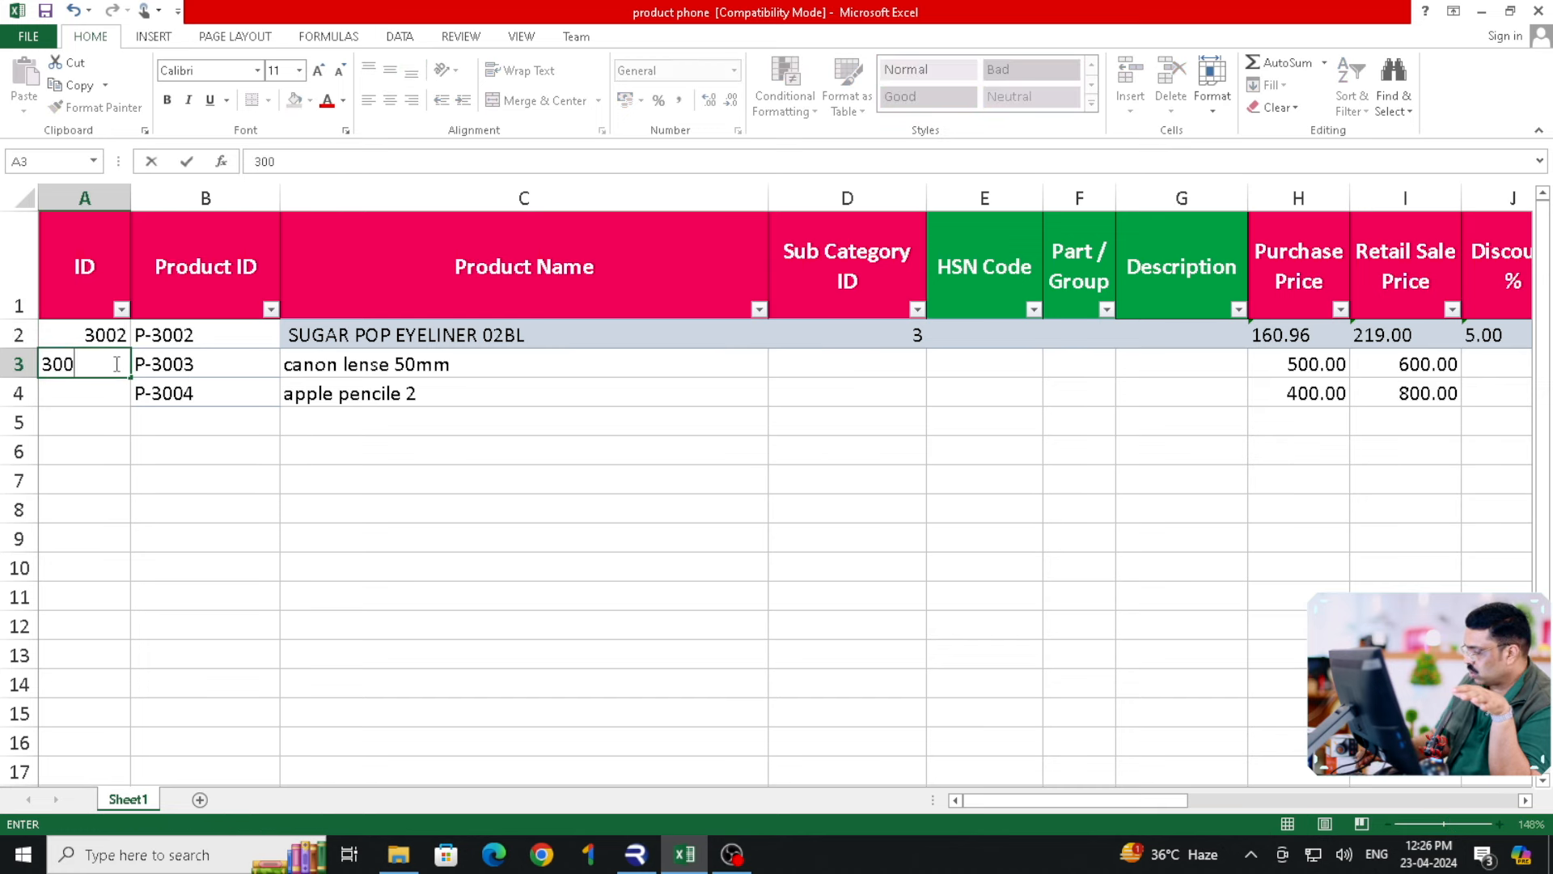
text(3)
key(Return)
text(30)
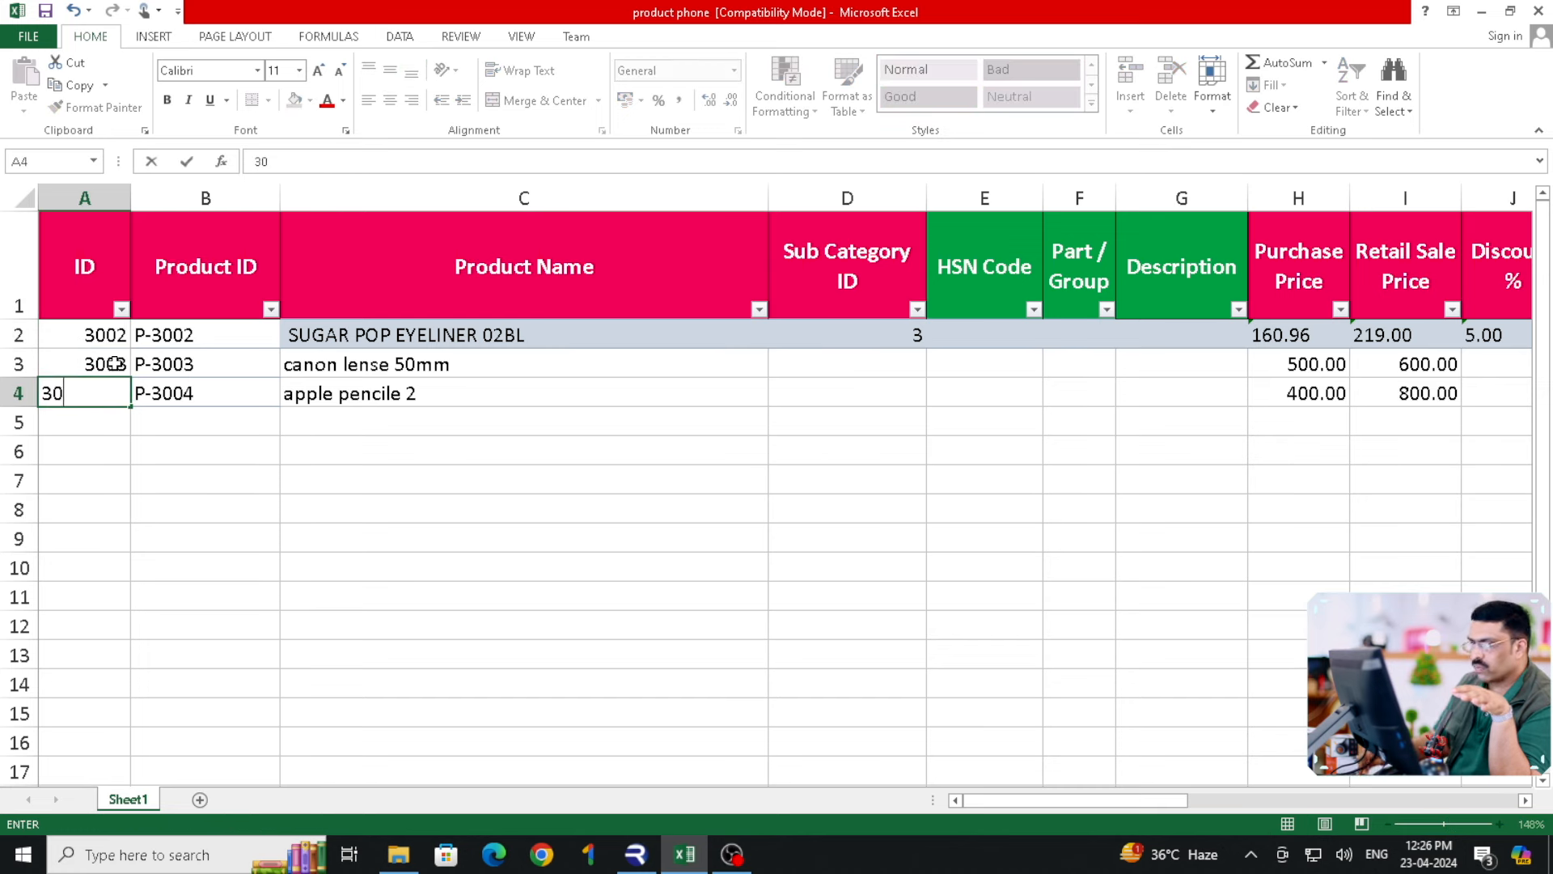
key(Return)
Delete the sample SUGAR POP EYELINER row from the sheet and select the remaining product names.
click(18, 334)
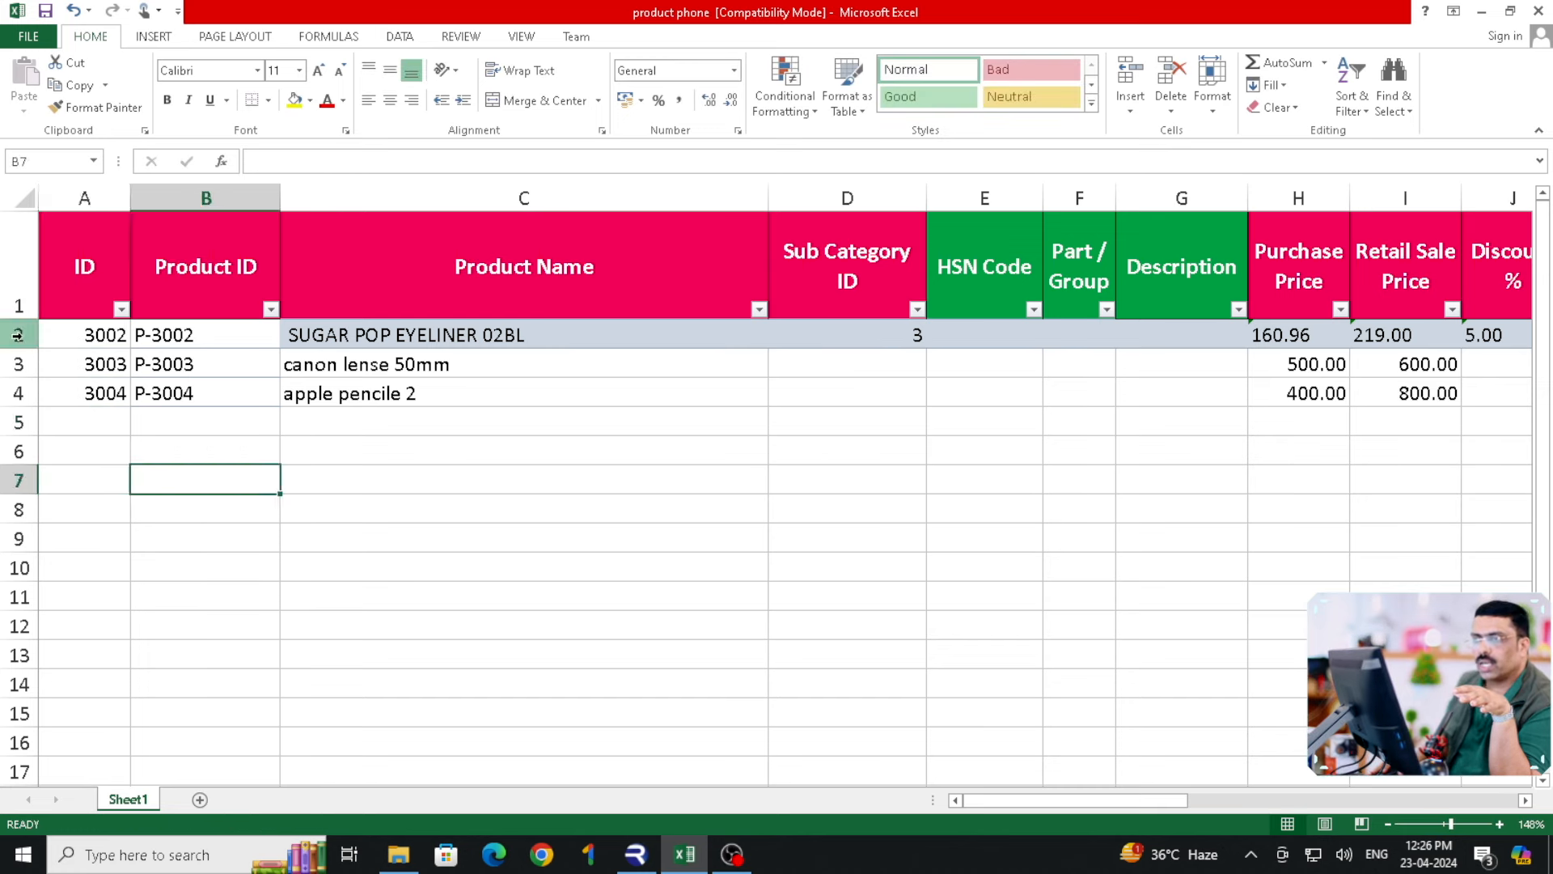
right_click(19, 334)
click(78, 489)
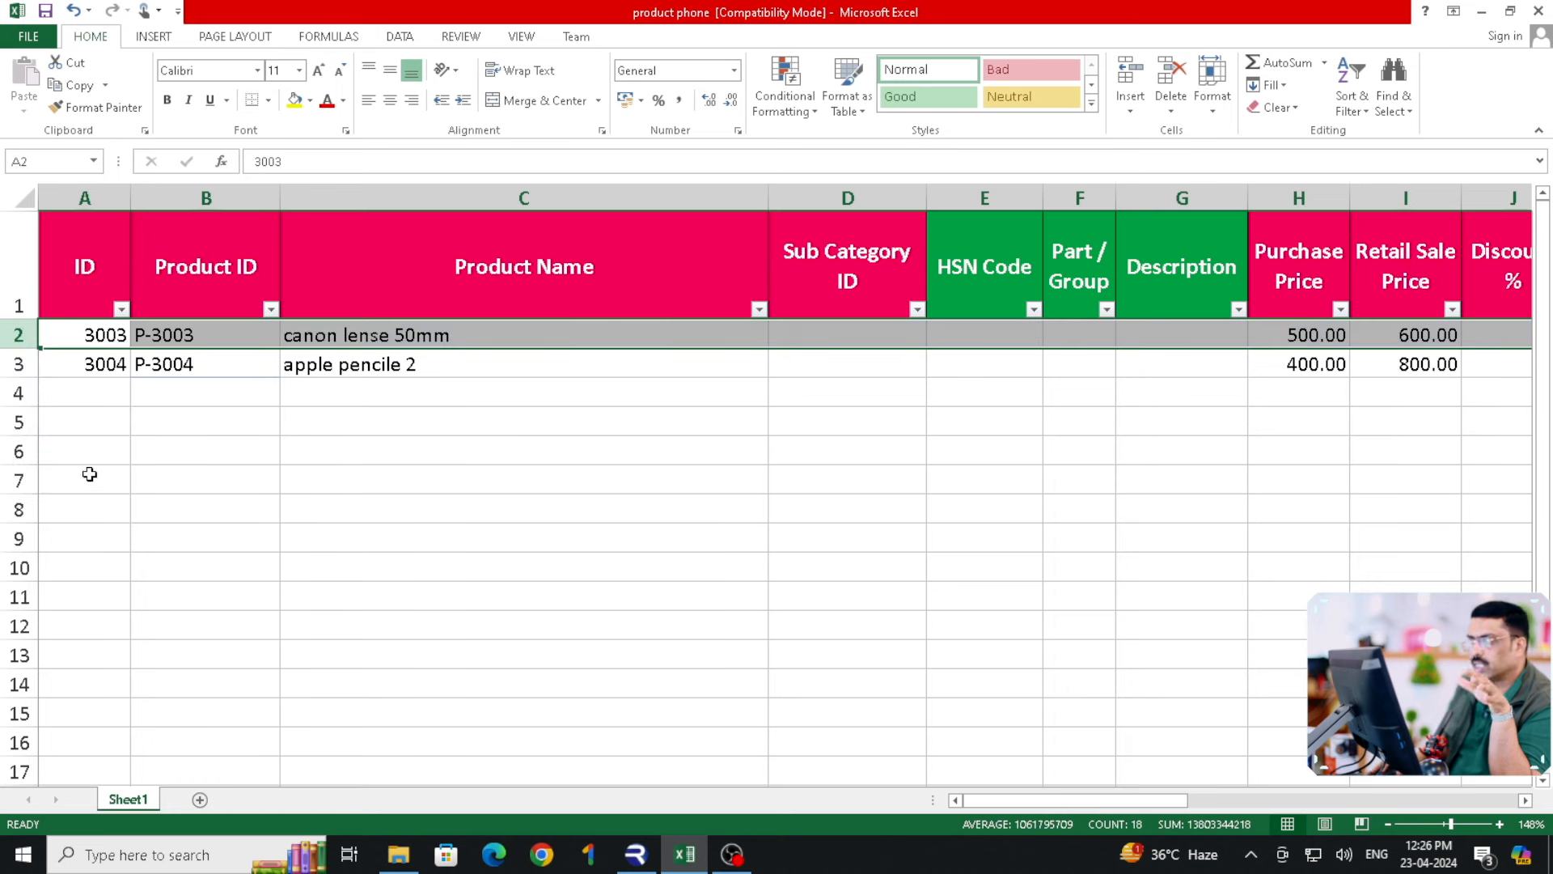
click(462, 400)
drag(394, 337, 397, 381)
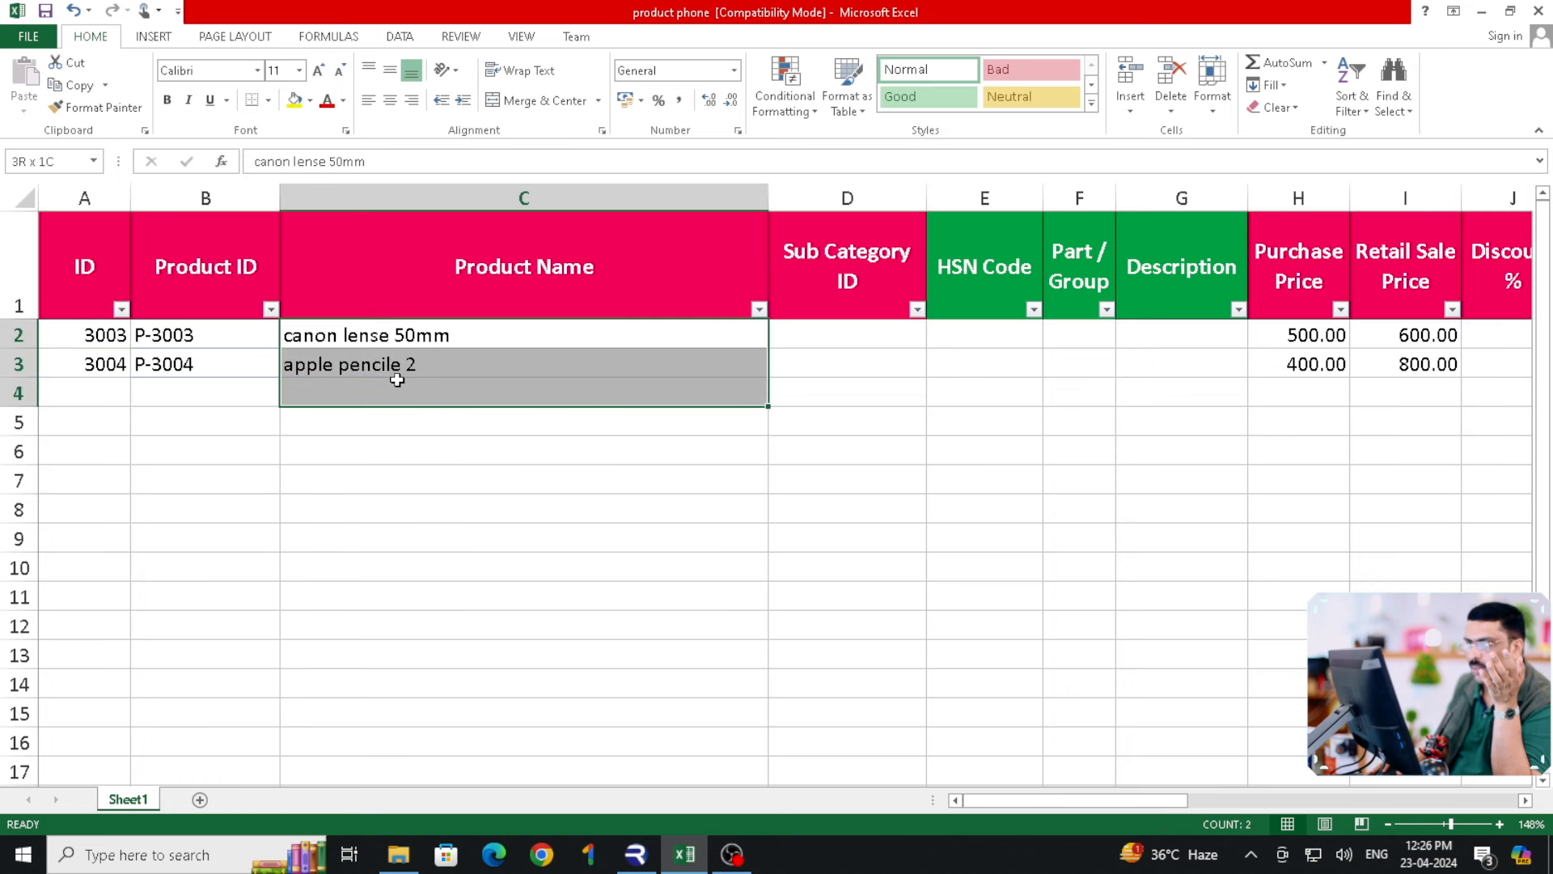
click(522, 421)
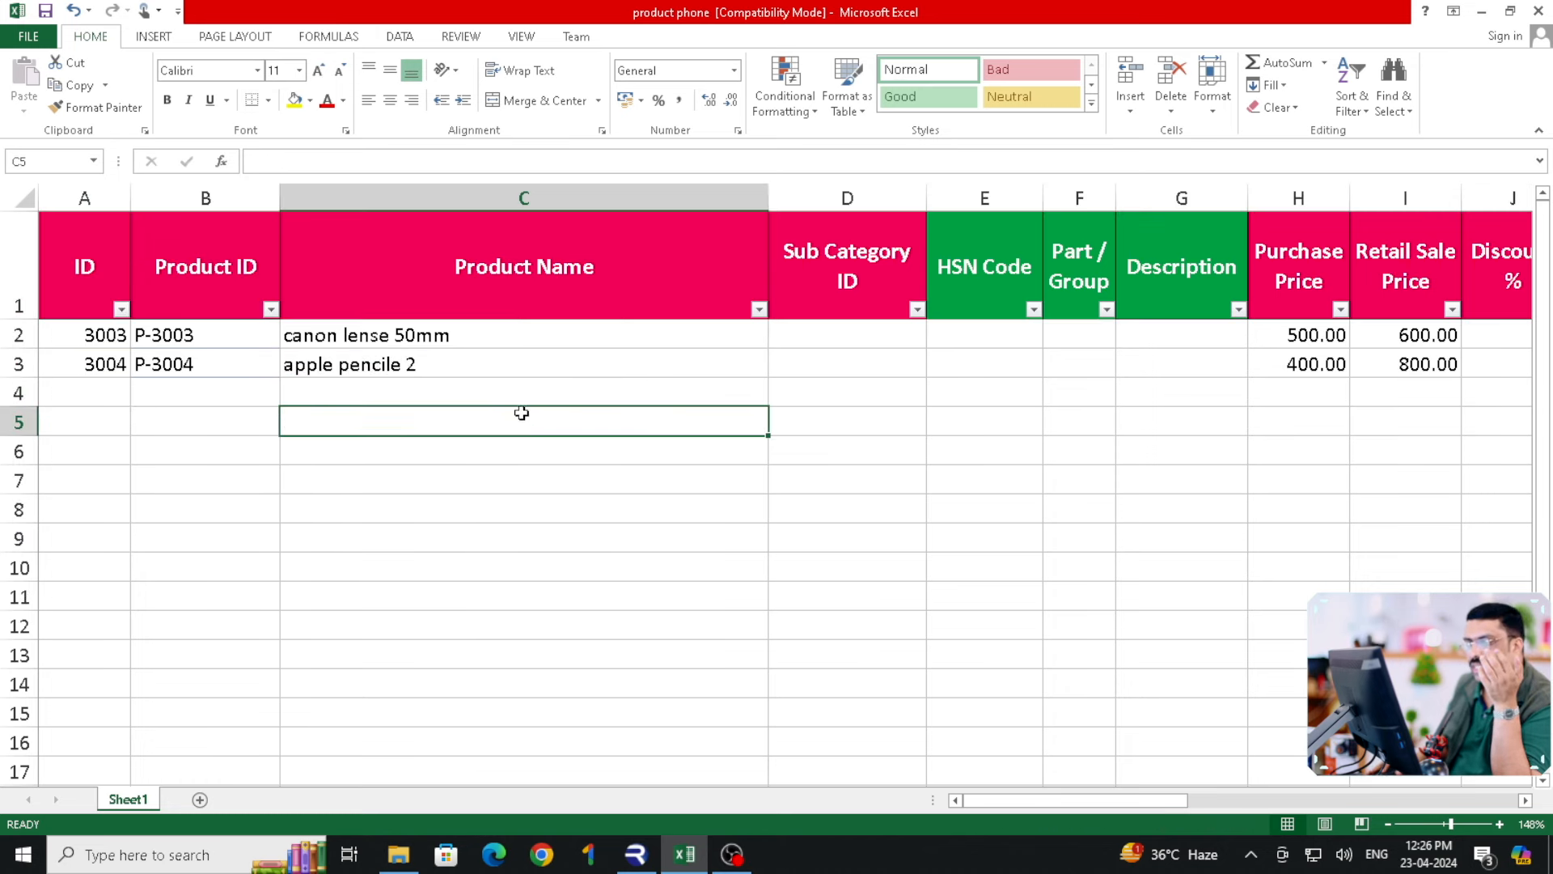
drag(530, 399, 537, 751)
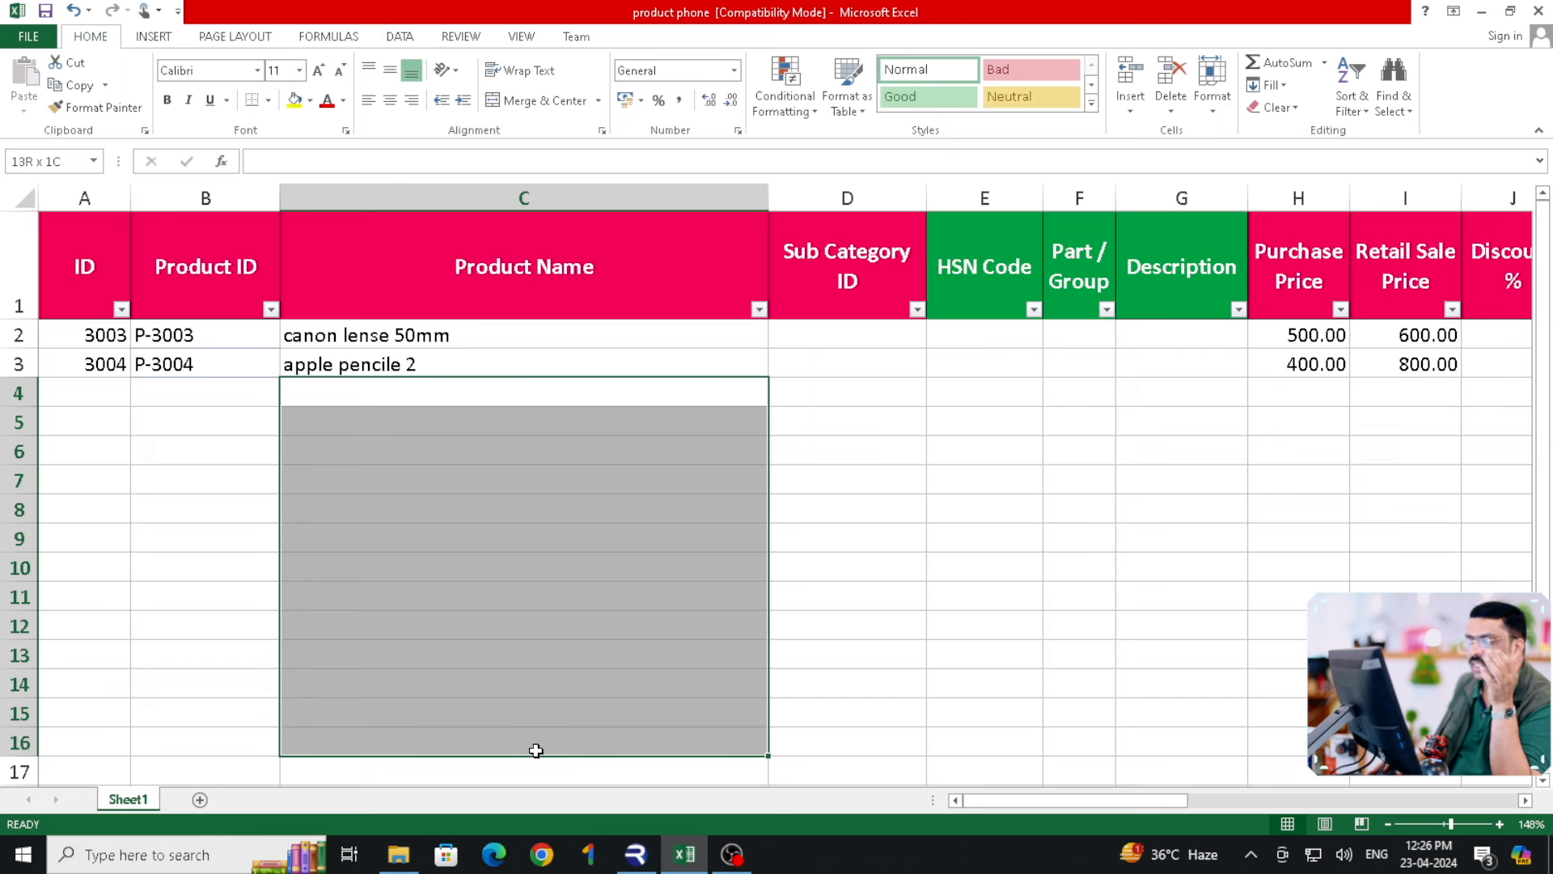
click(784, 520)
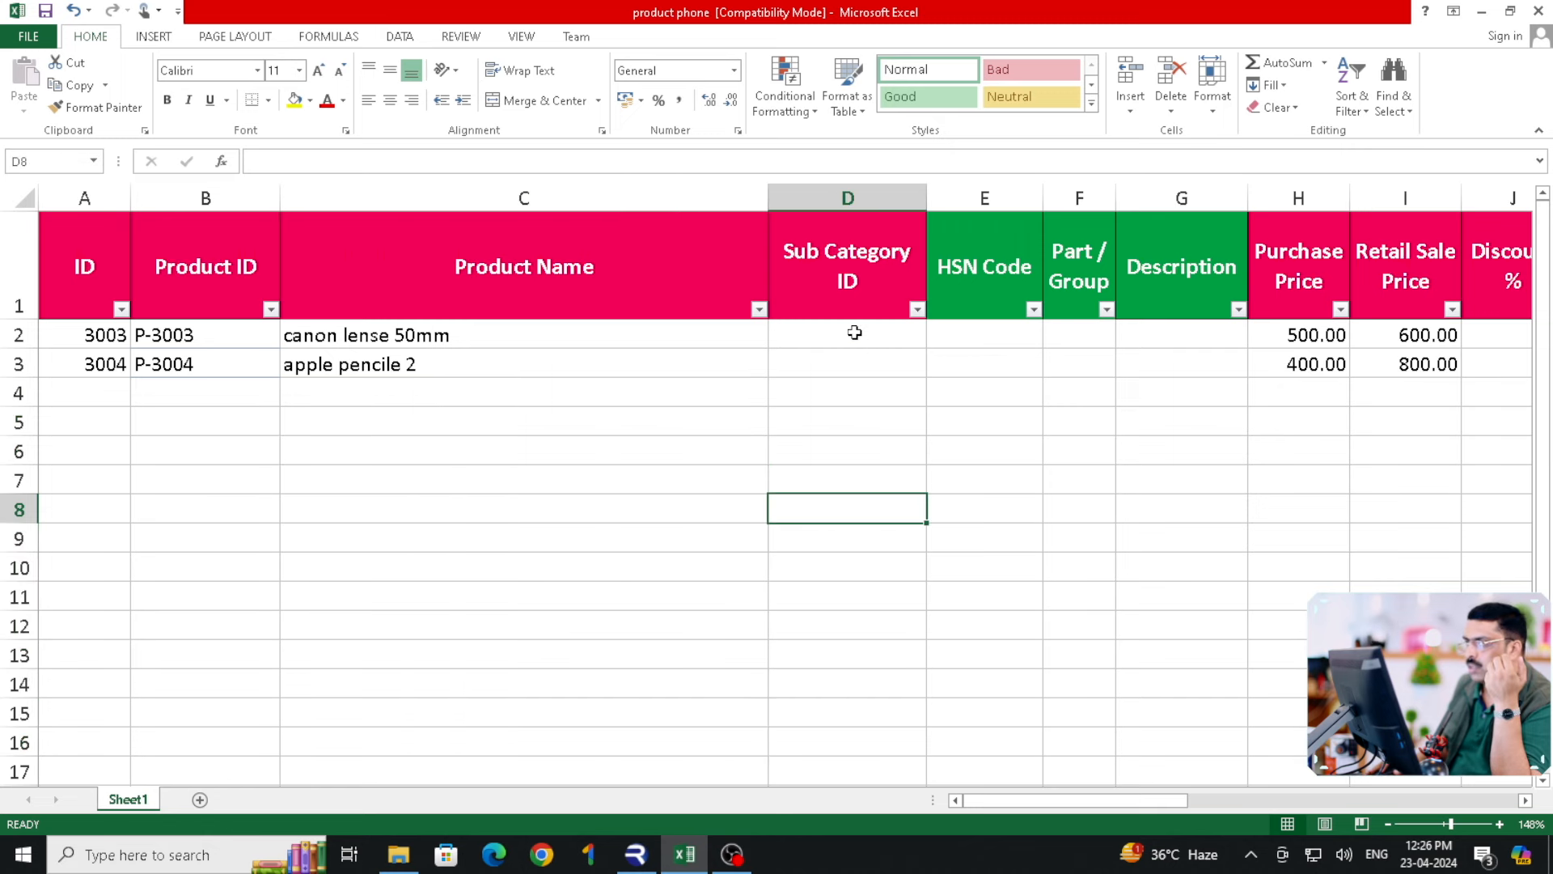
drag(855, 333, 829, 610)
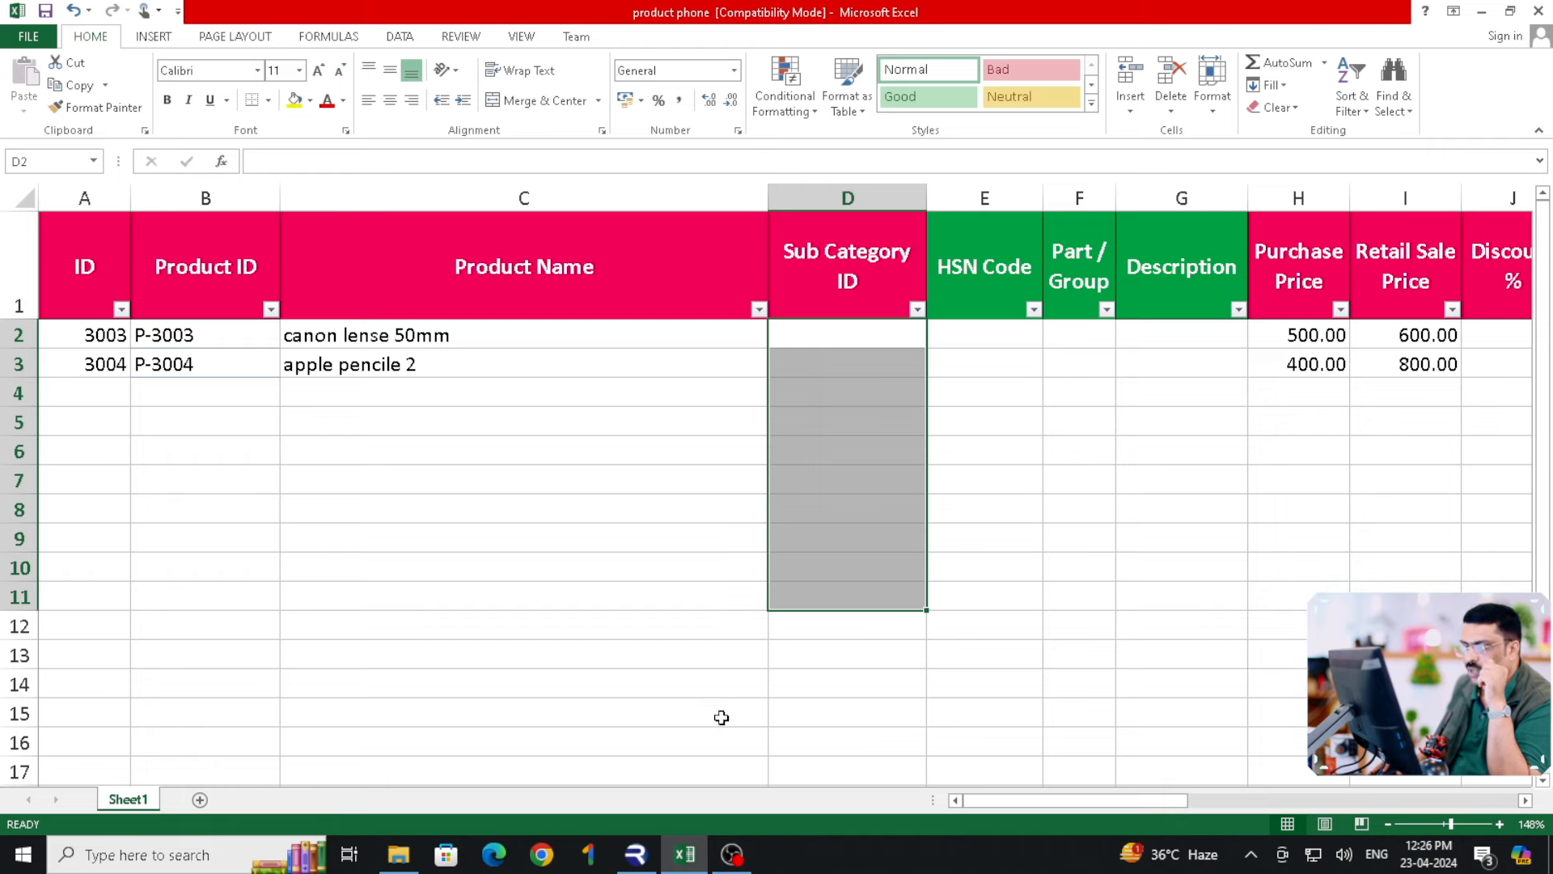
Switch to the Raintech billing software and look up the ID of ELECTRONICS in the Sub Category / Brand list.
click(636, 853)
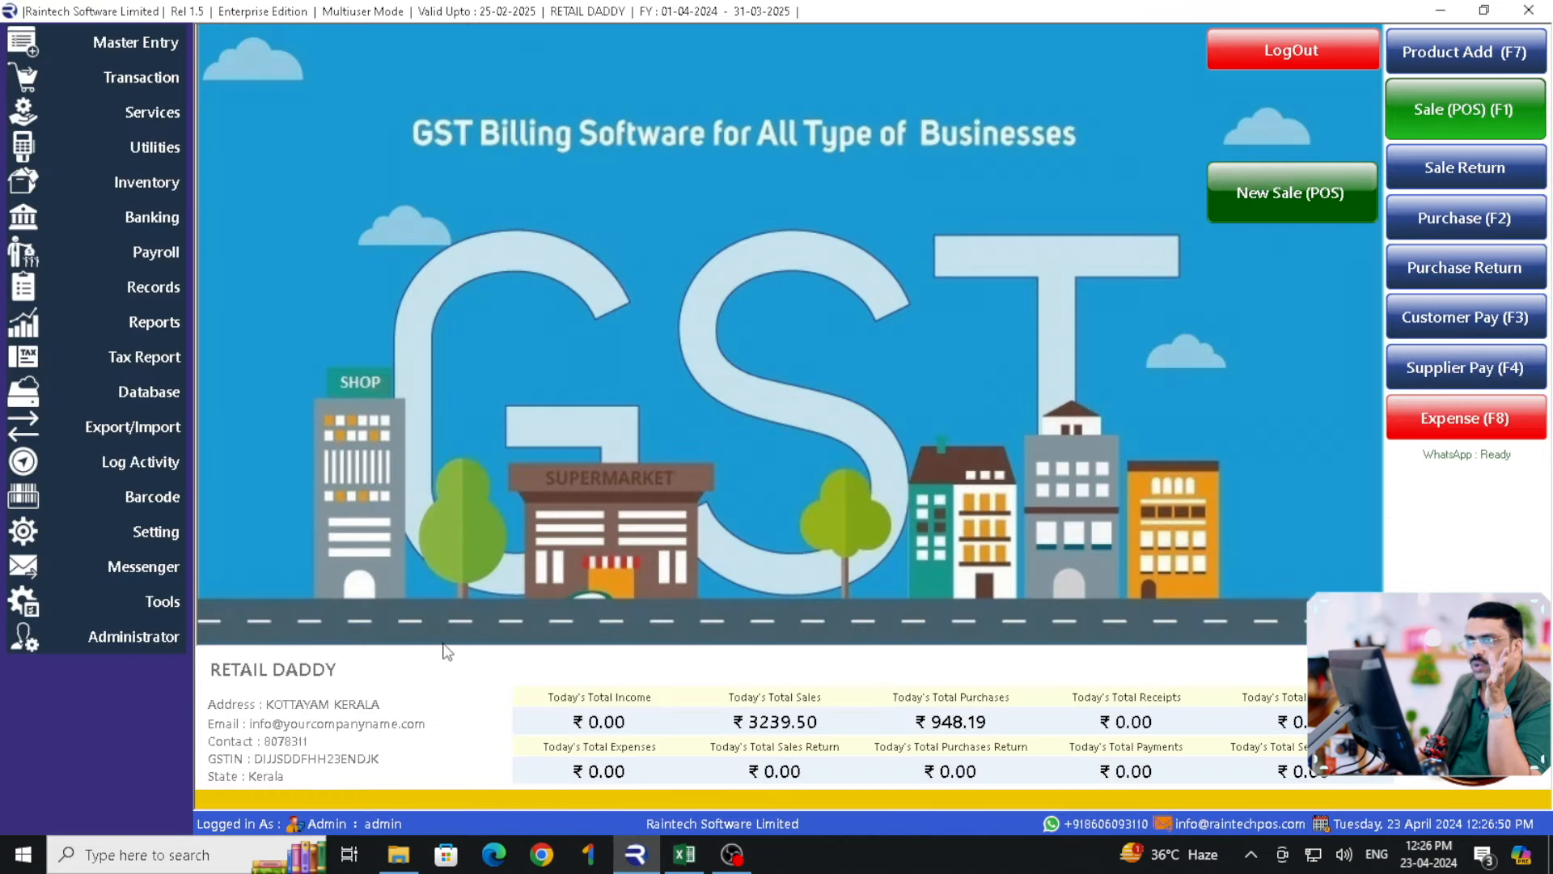
click(139, 50)
click(269, 88)
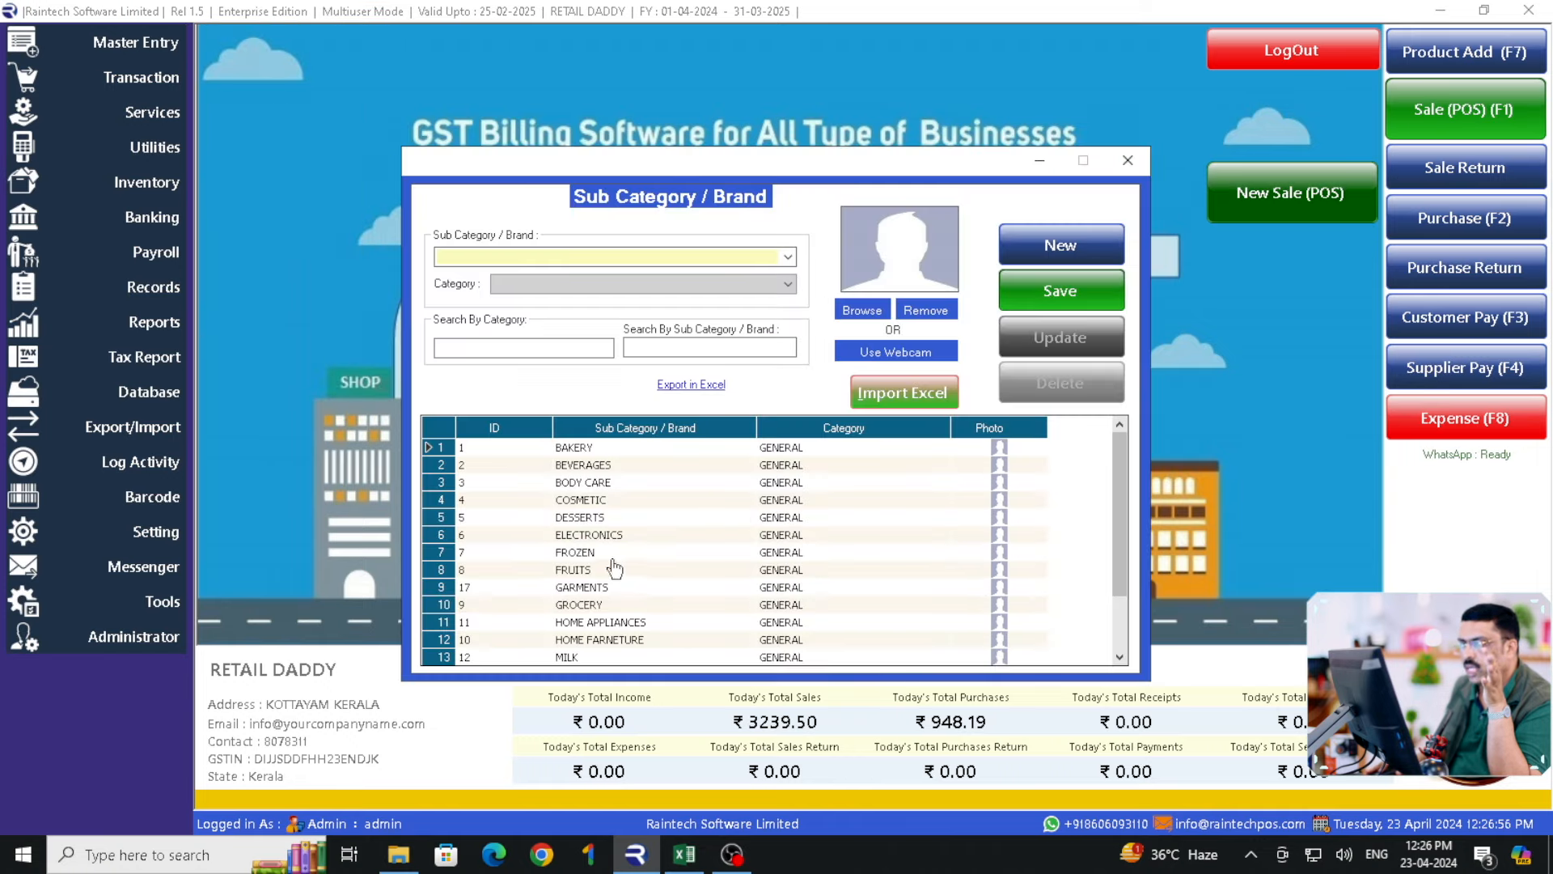
click(596, 537)
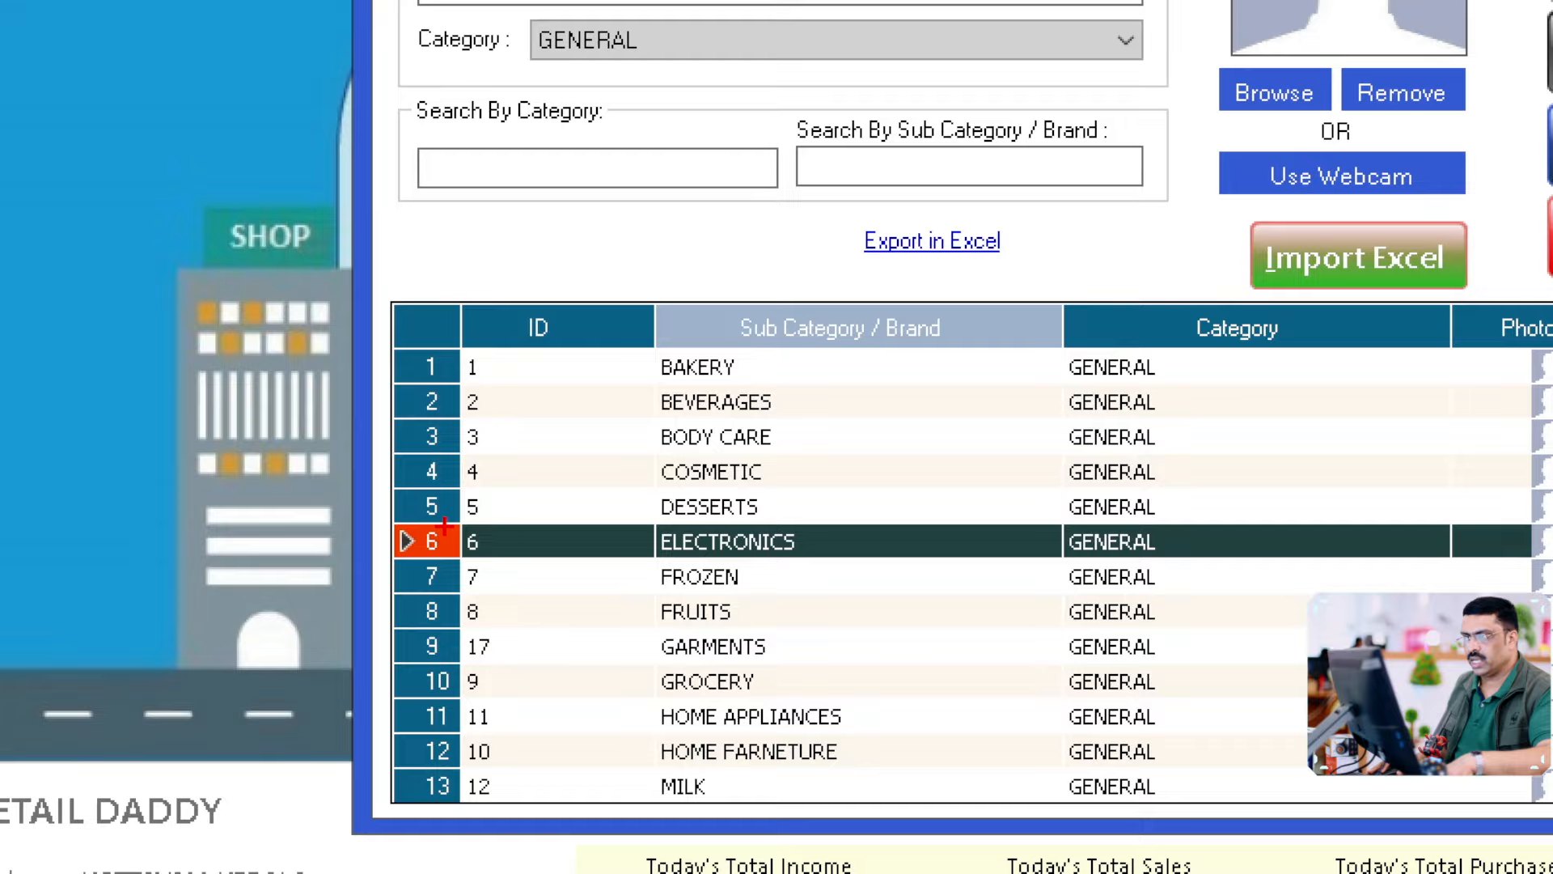
drag(444, 526, 517, 567)
key(Escape)
scroll(978, 558, down, 2)
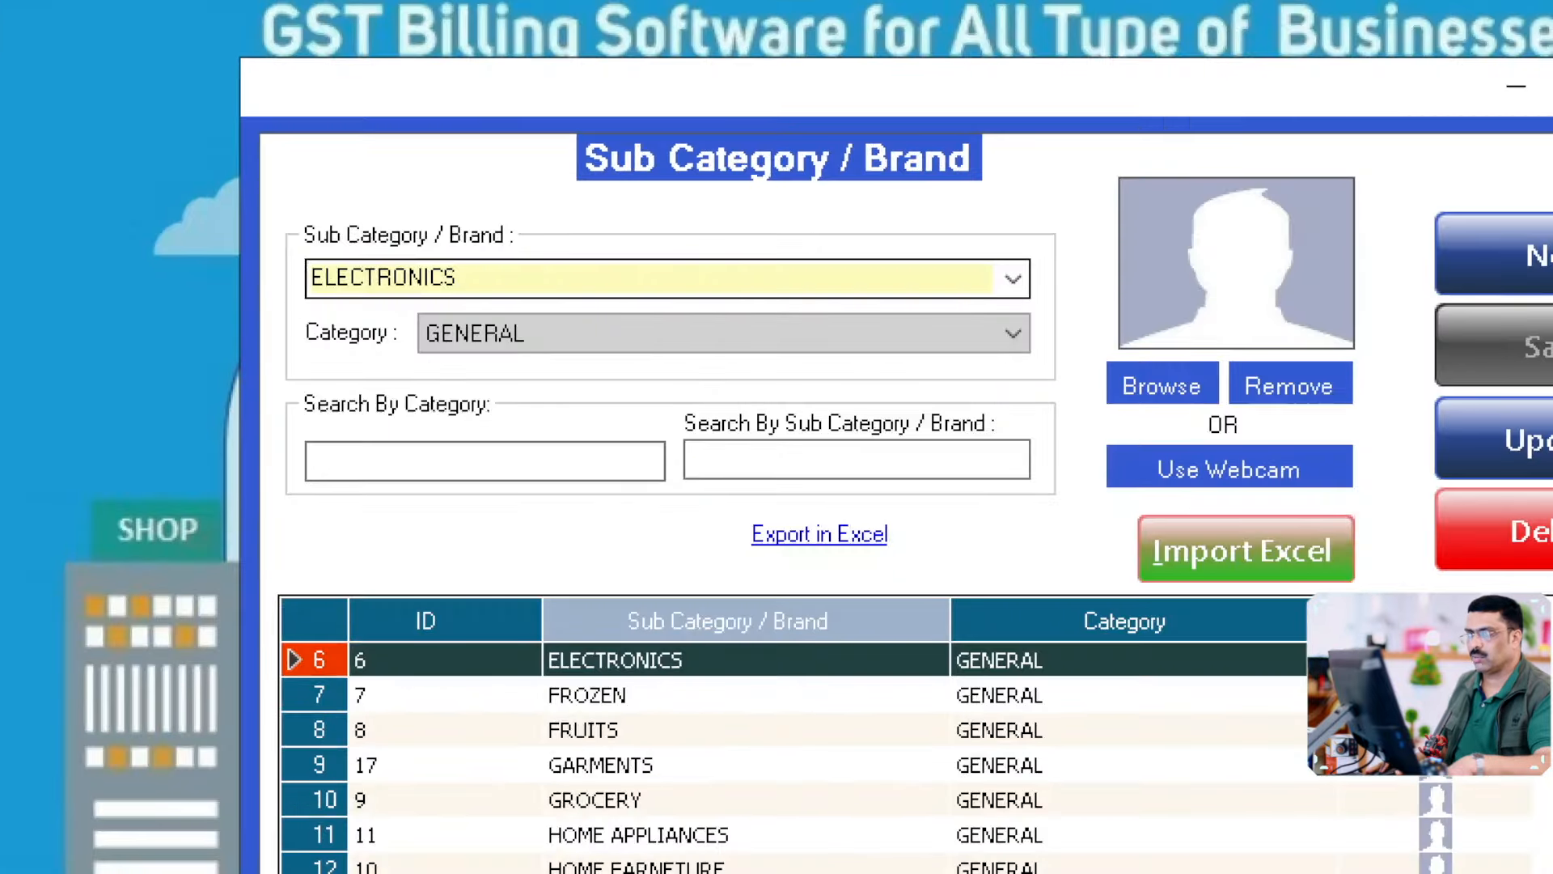
drag(414, 223, 696, 340)
key(Escape)
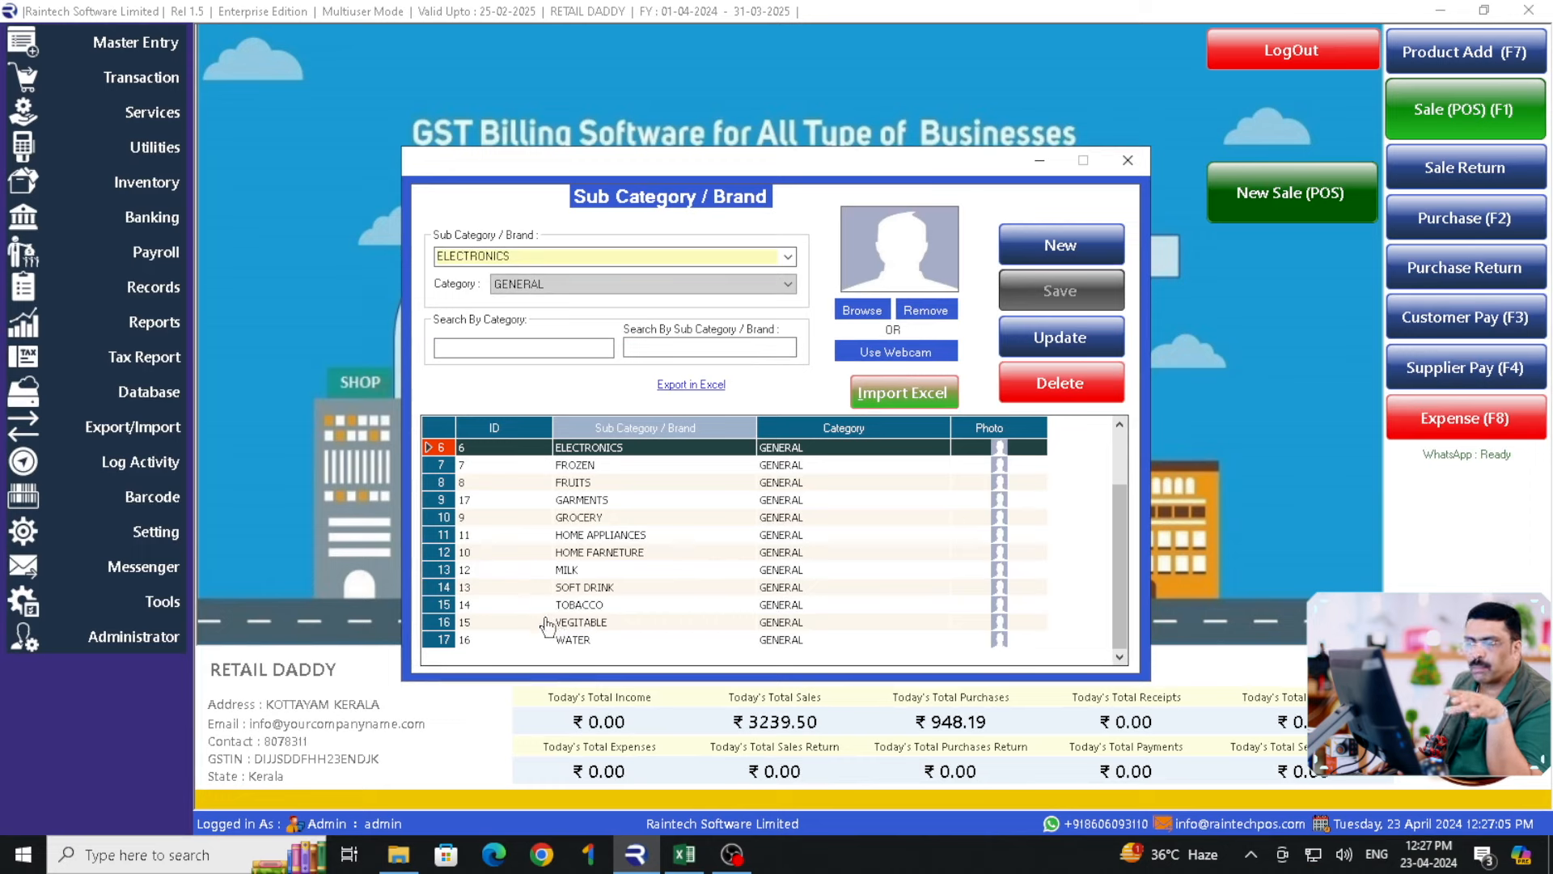
scroll(533, 617, up, 2)
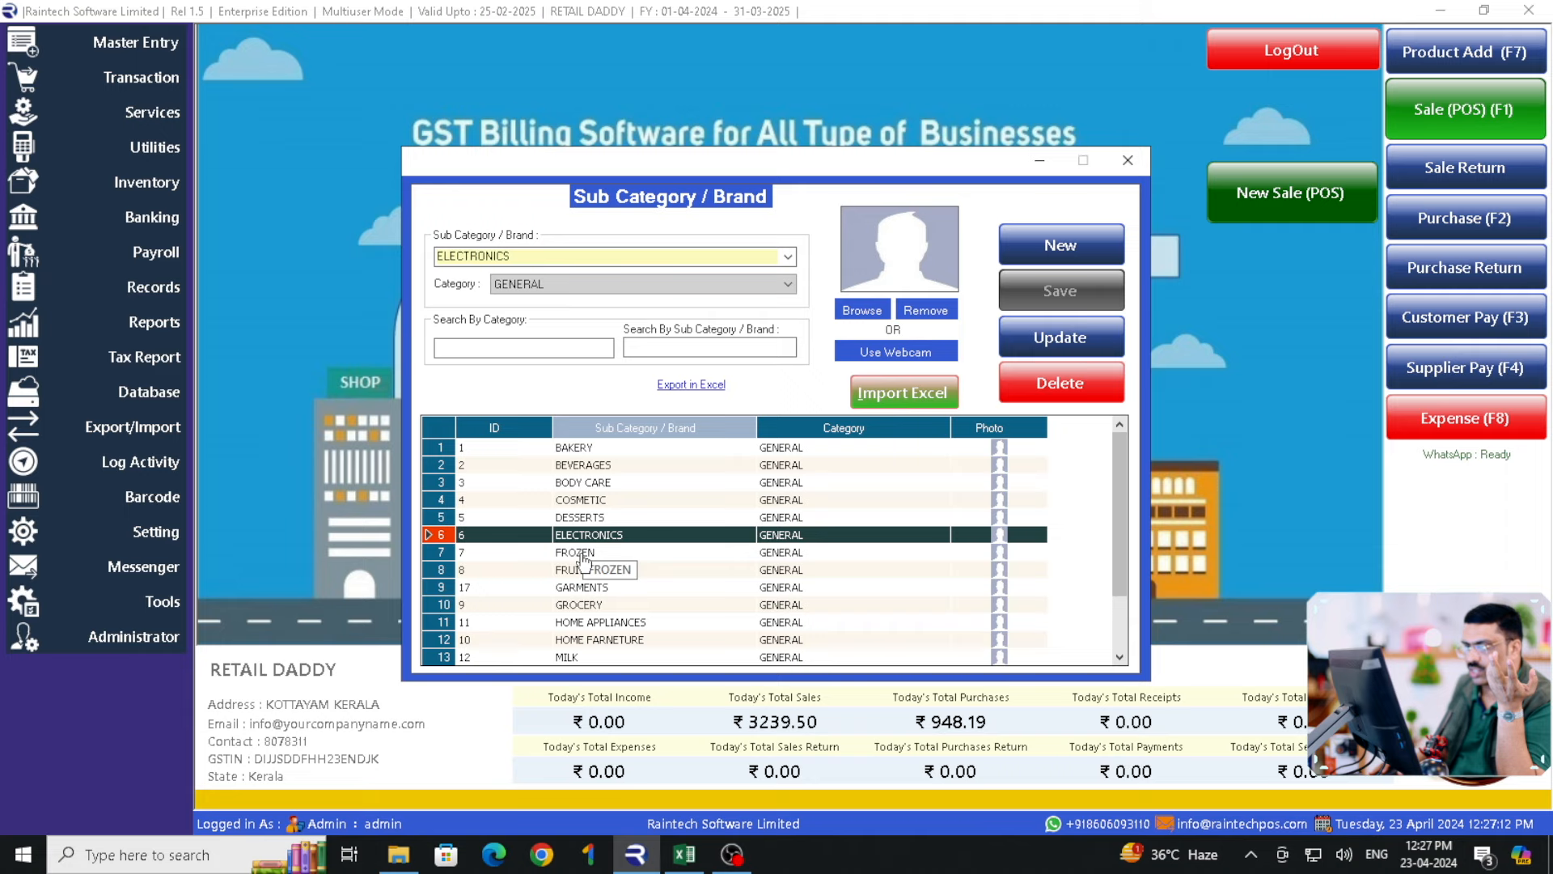
click(1128, 160)
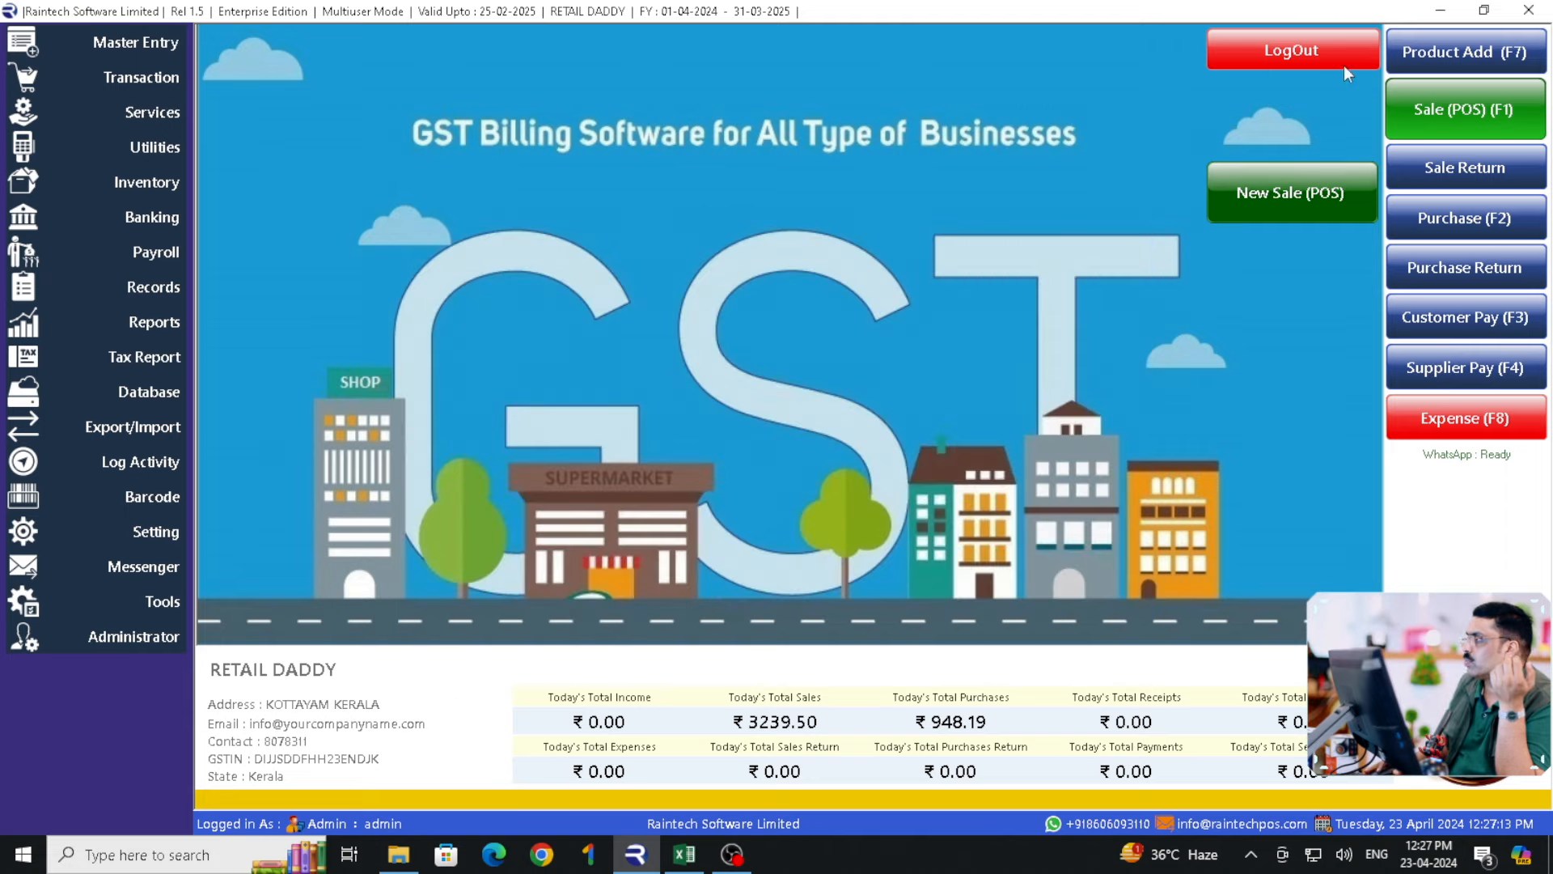
click(1440, 11)
Return to the Excel product sheet and enter sub category ID 6 for canon lense 50mm and apple pencile 2.
click(680, 441)
click(853, 340)
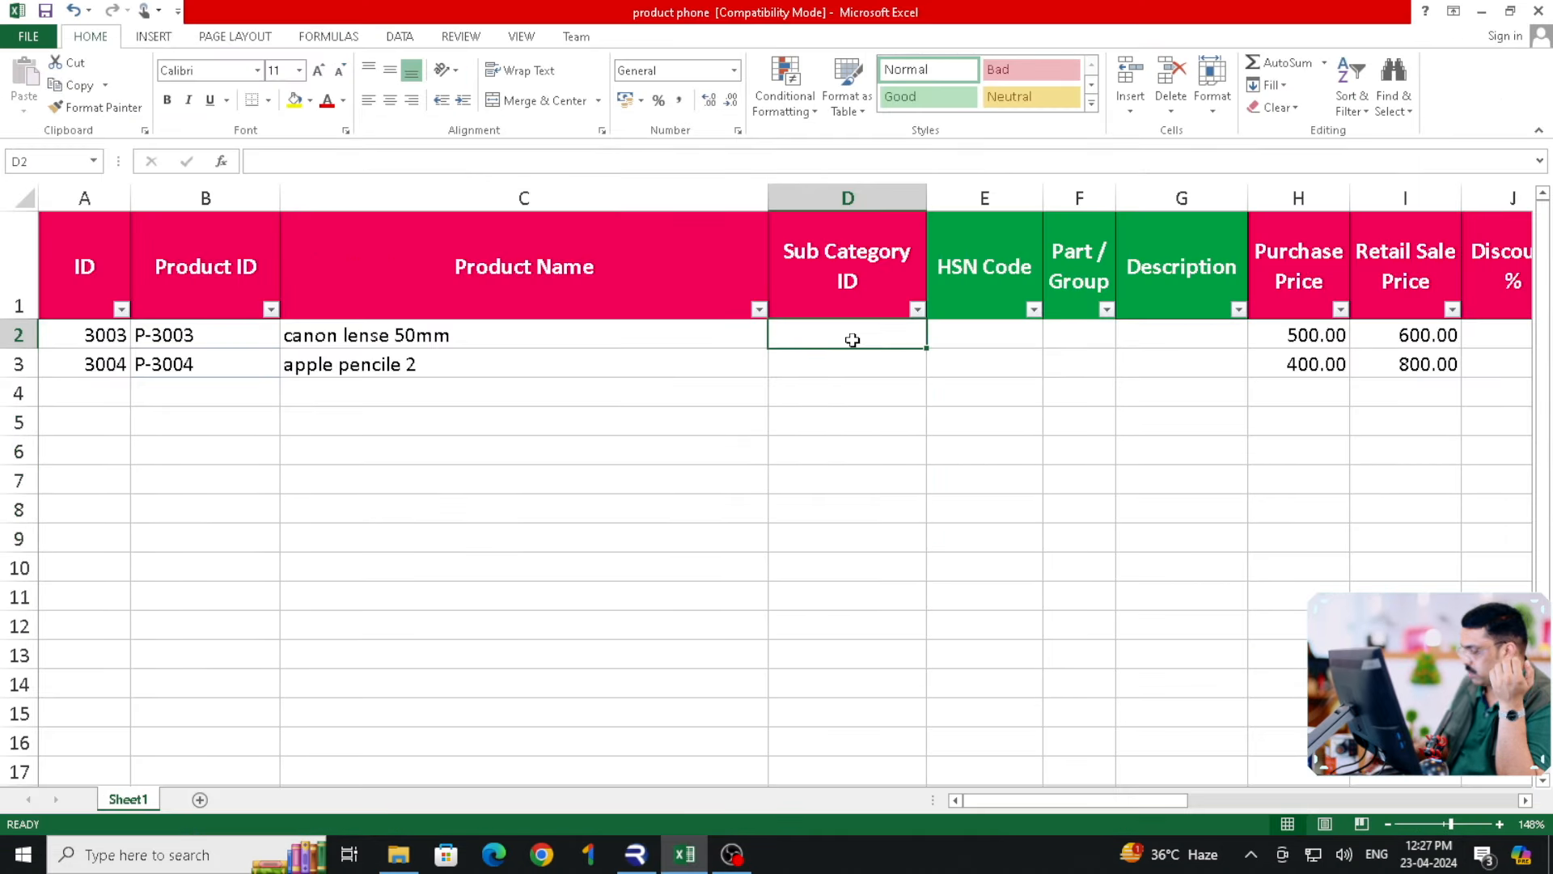
text(6)
click(810, 370)
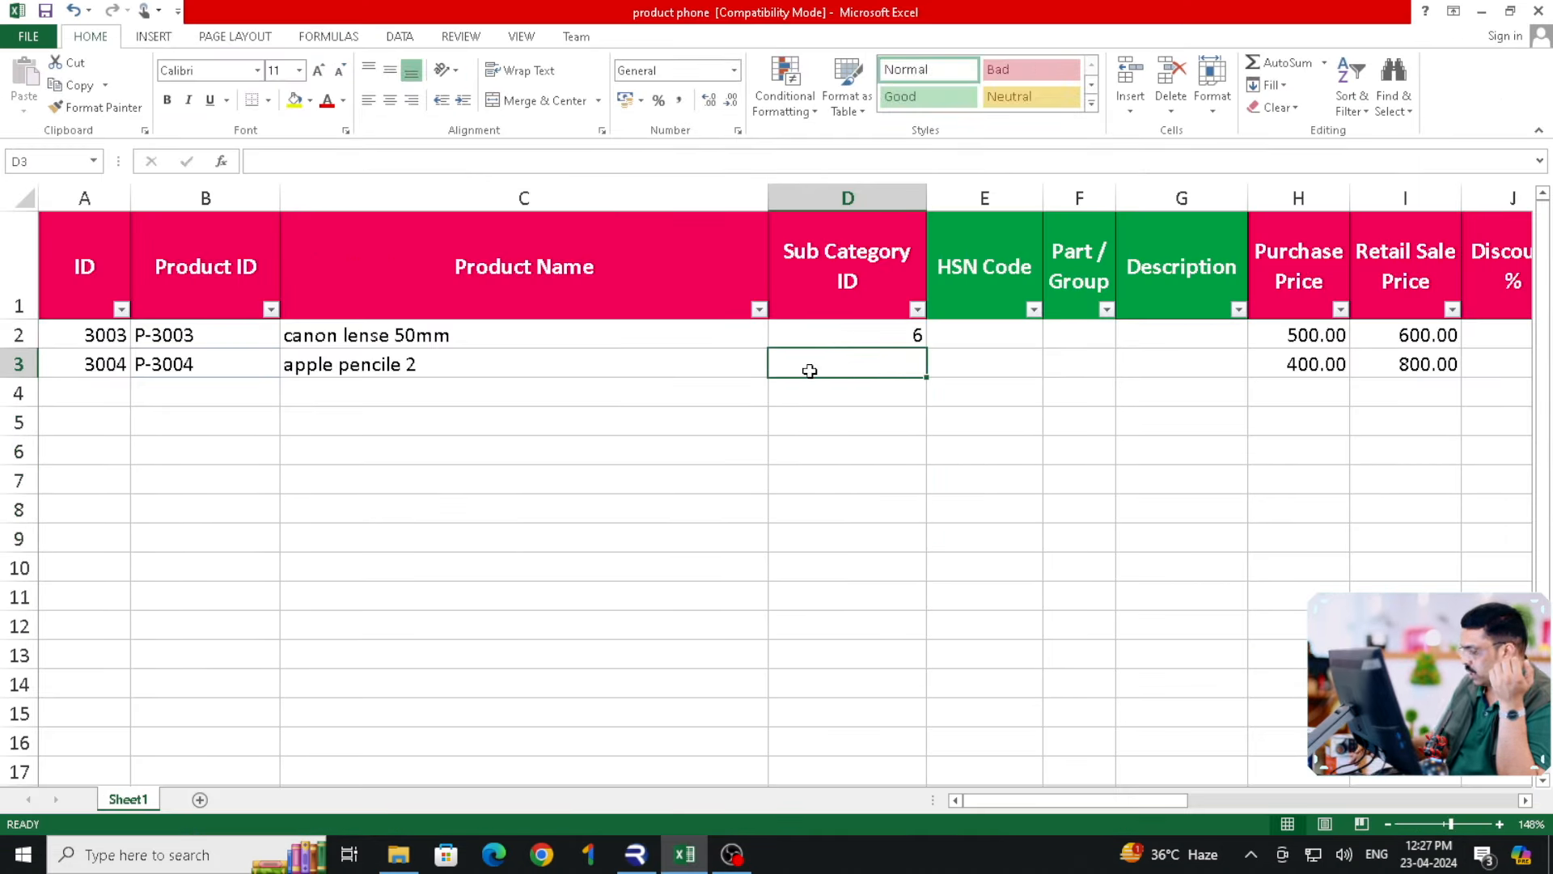
text(6)
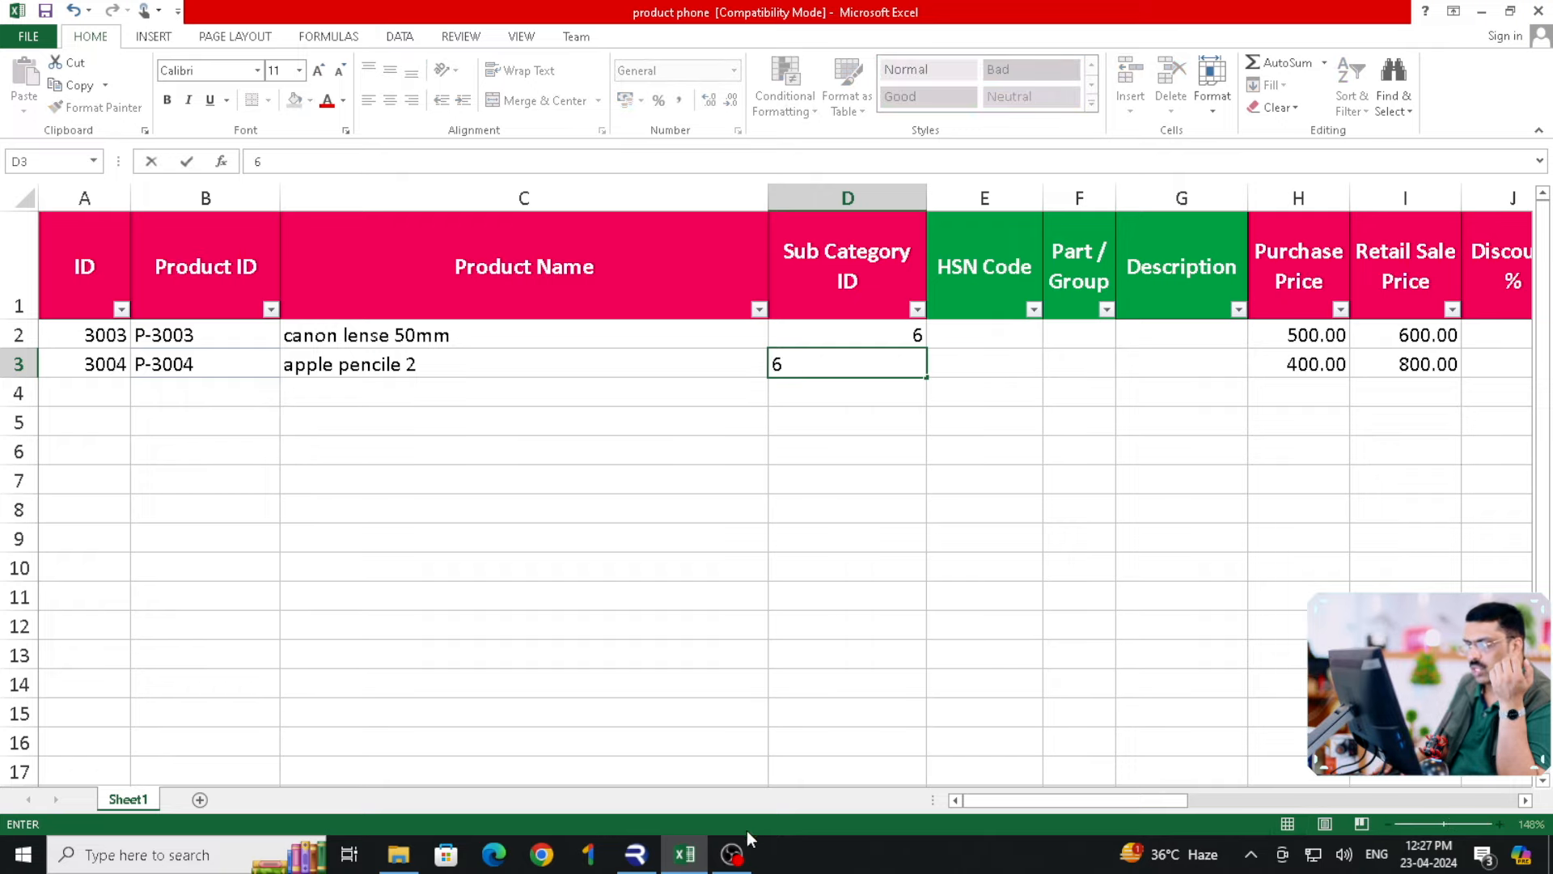
Switch to the Raintech billing software, open a new POS sale and view the products under ELECTRONICS.
click(636, 854)
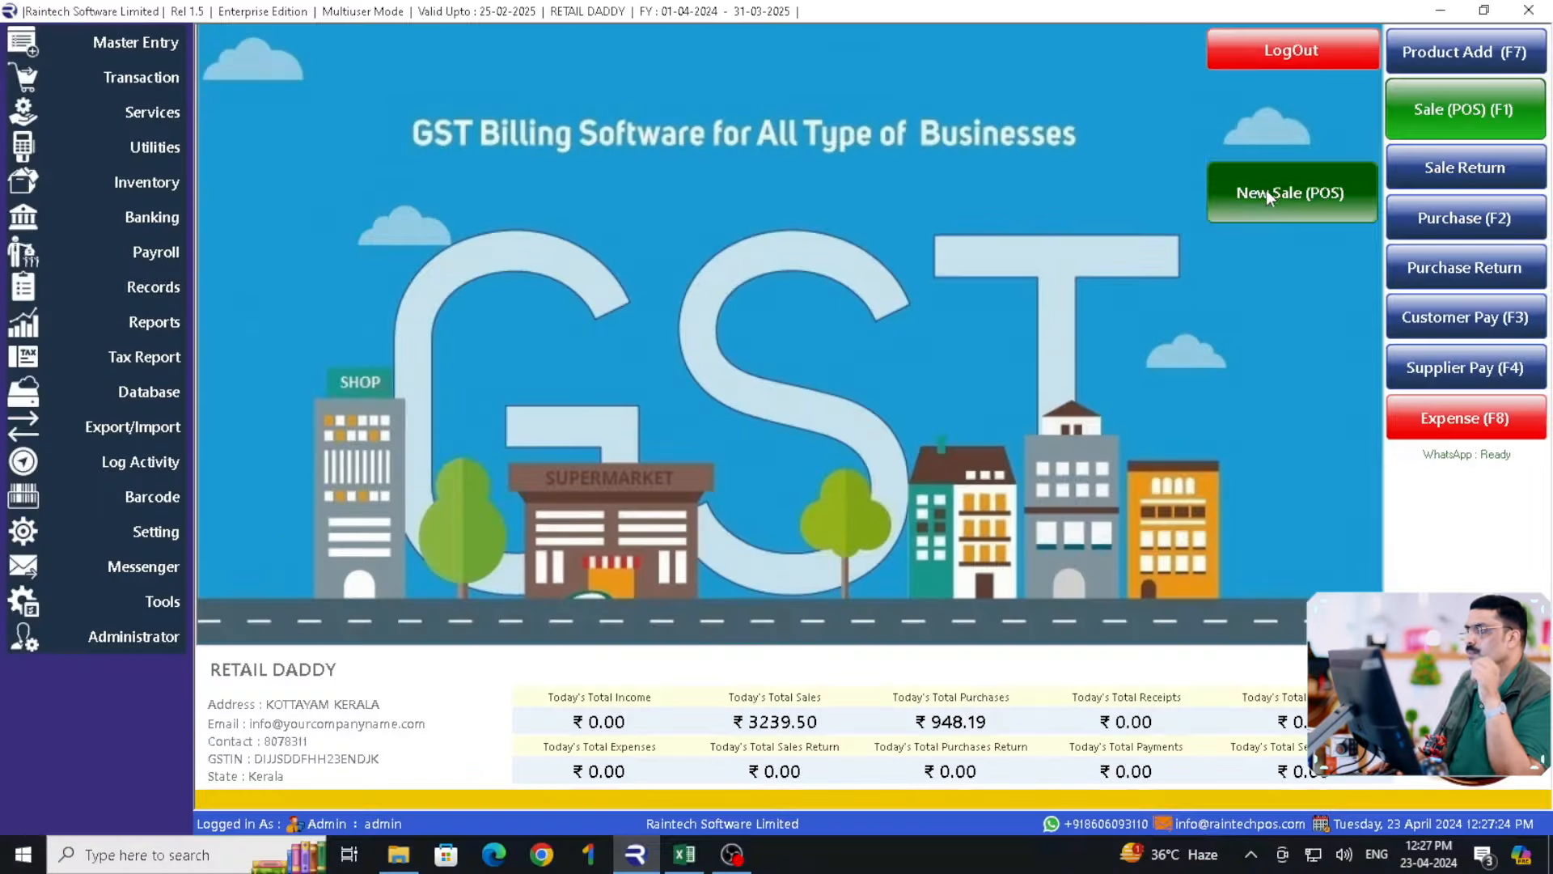
click(1278, 232)
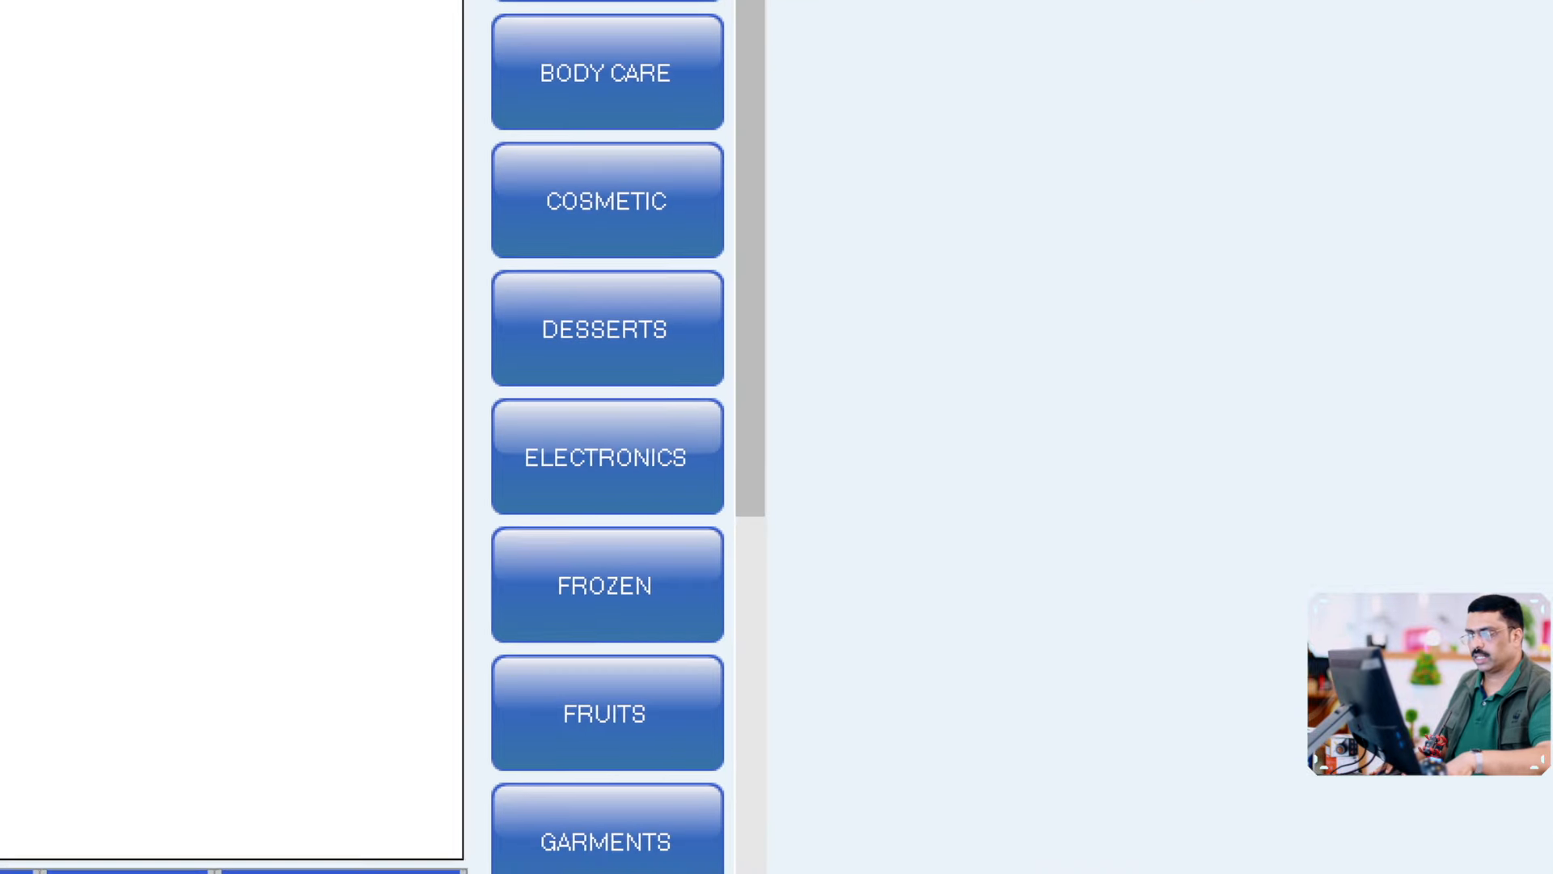
click(608, 457)
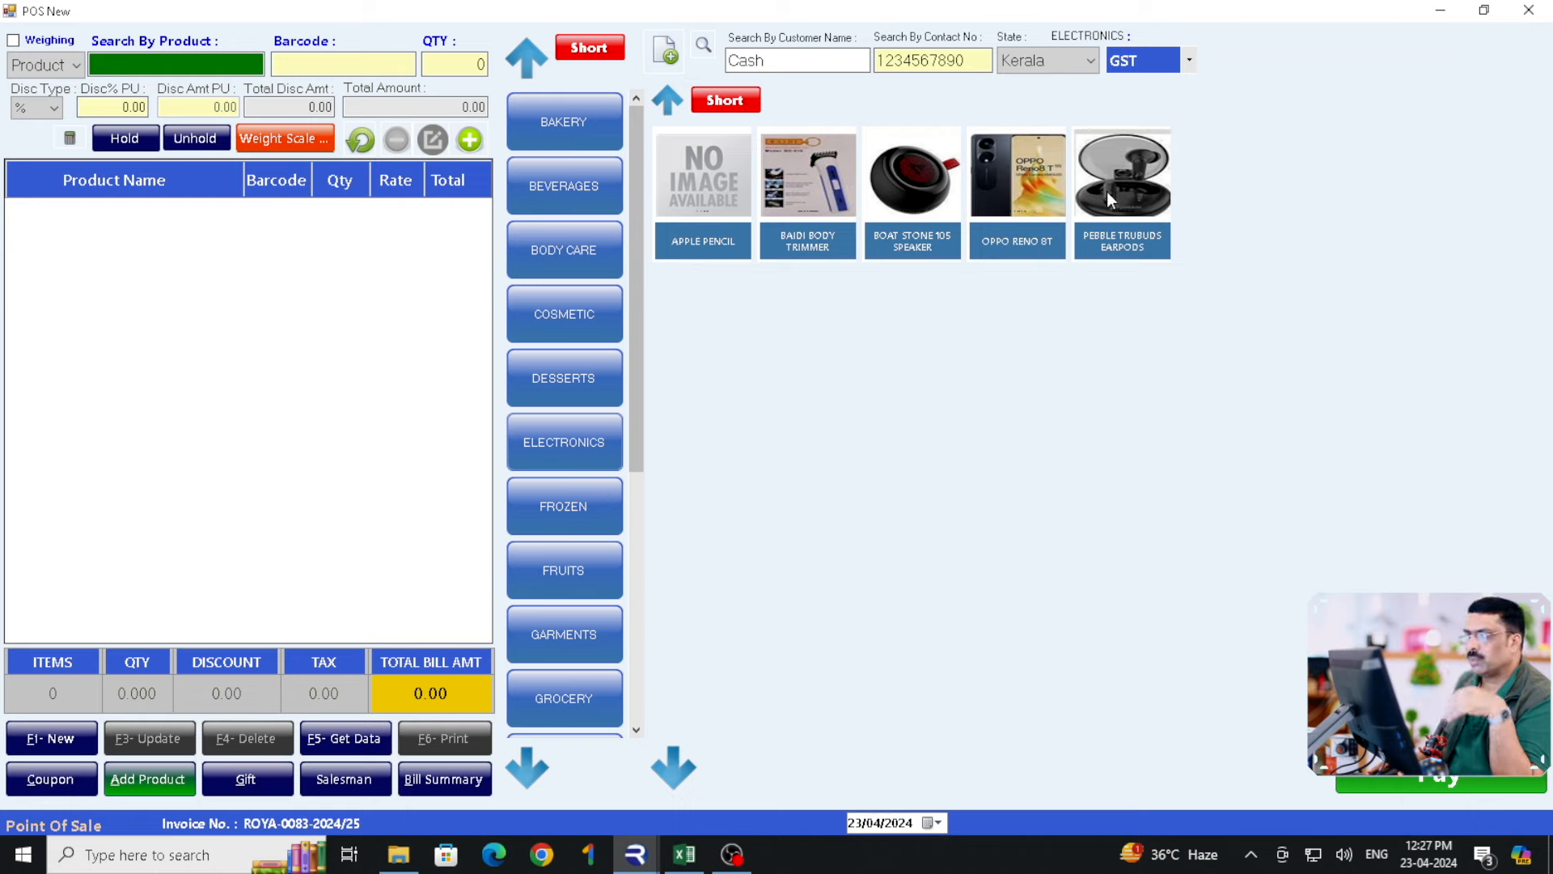
click(1540, 22)
Return to Excel, commit the sub category ID in row 3, and save and close the product phone workbook.
key(alt+Tab)
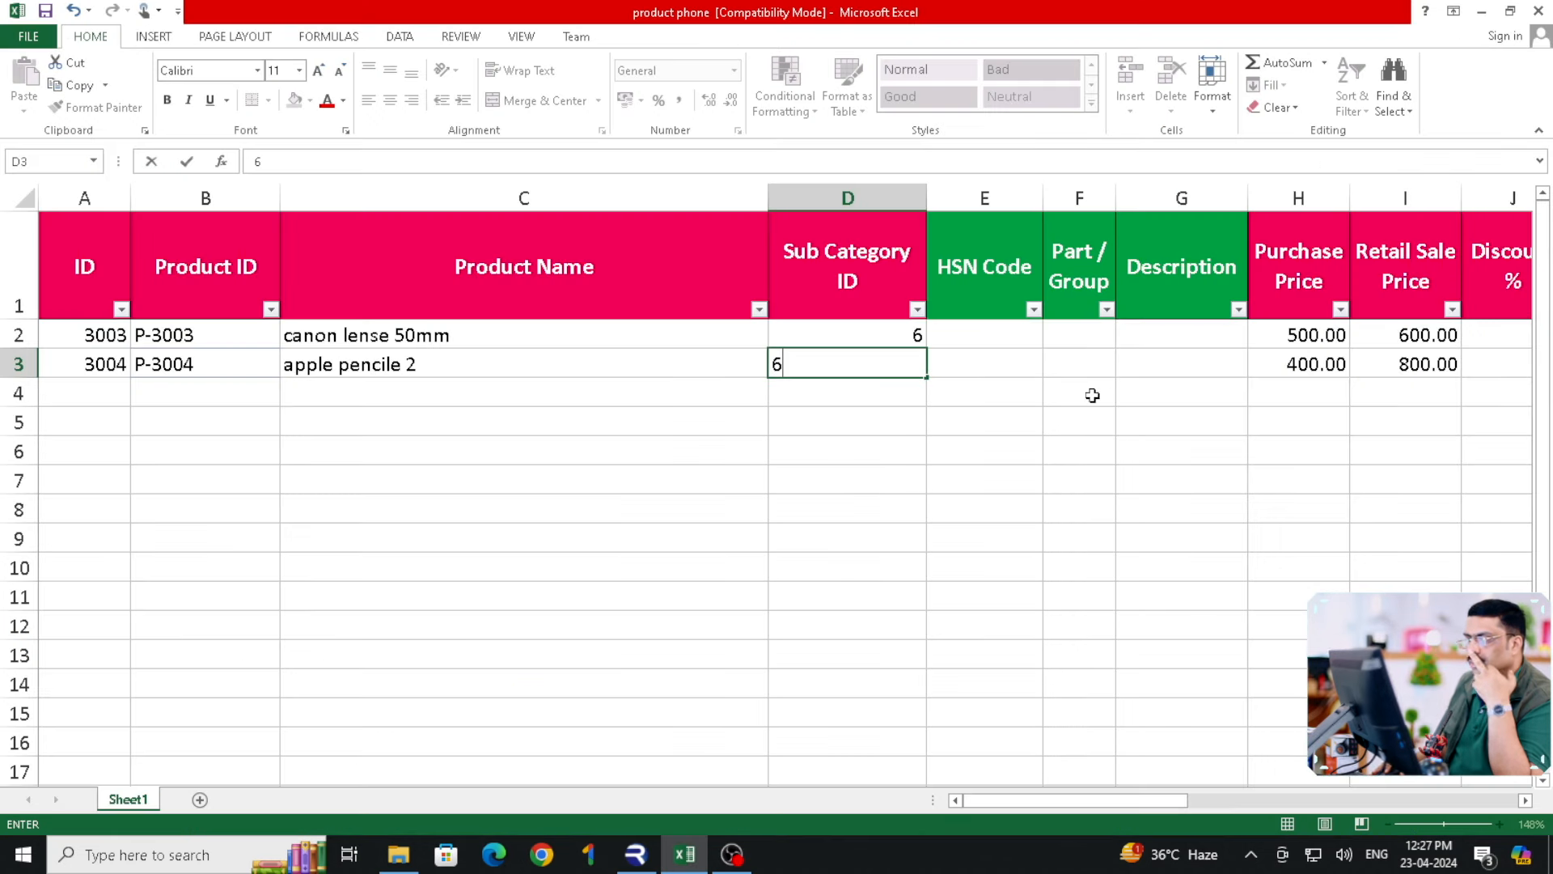
click(982, 441)
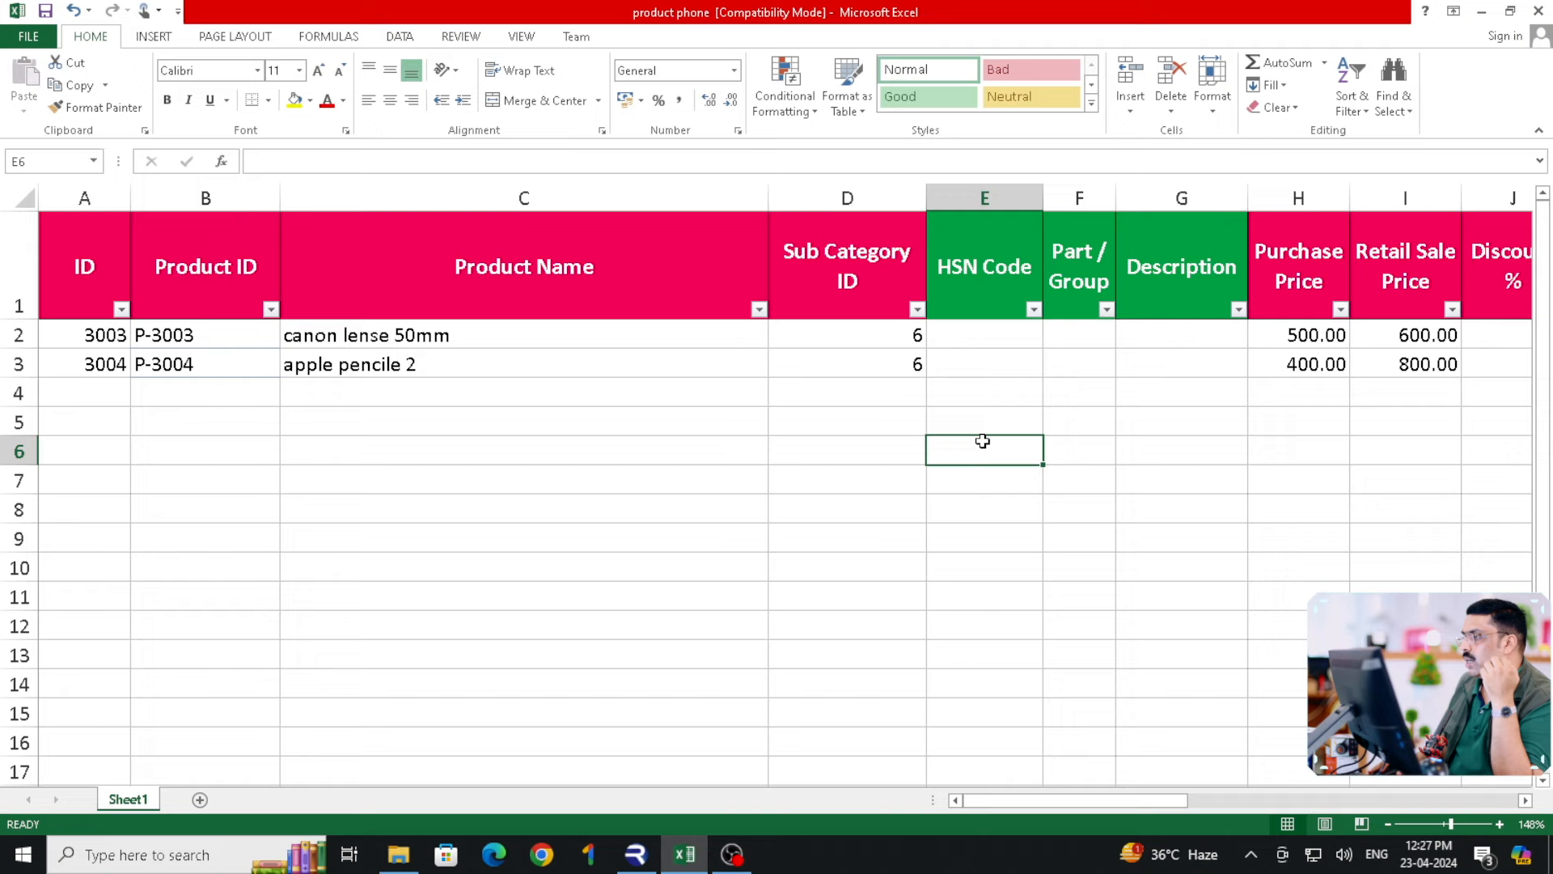
click(1149, 436)
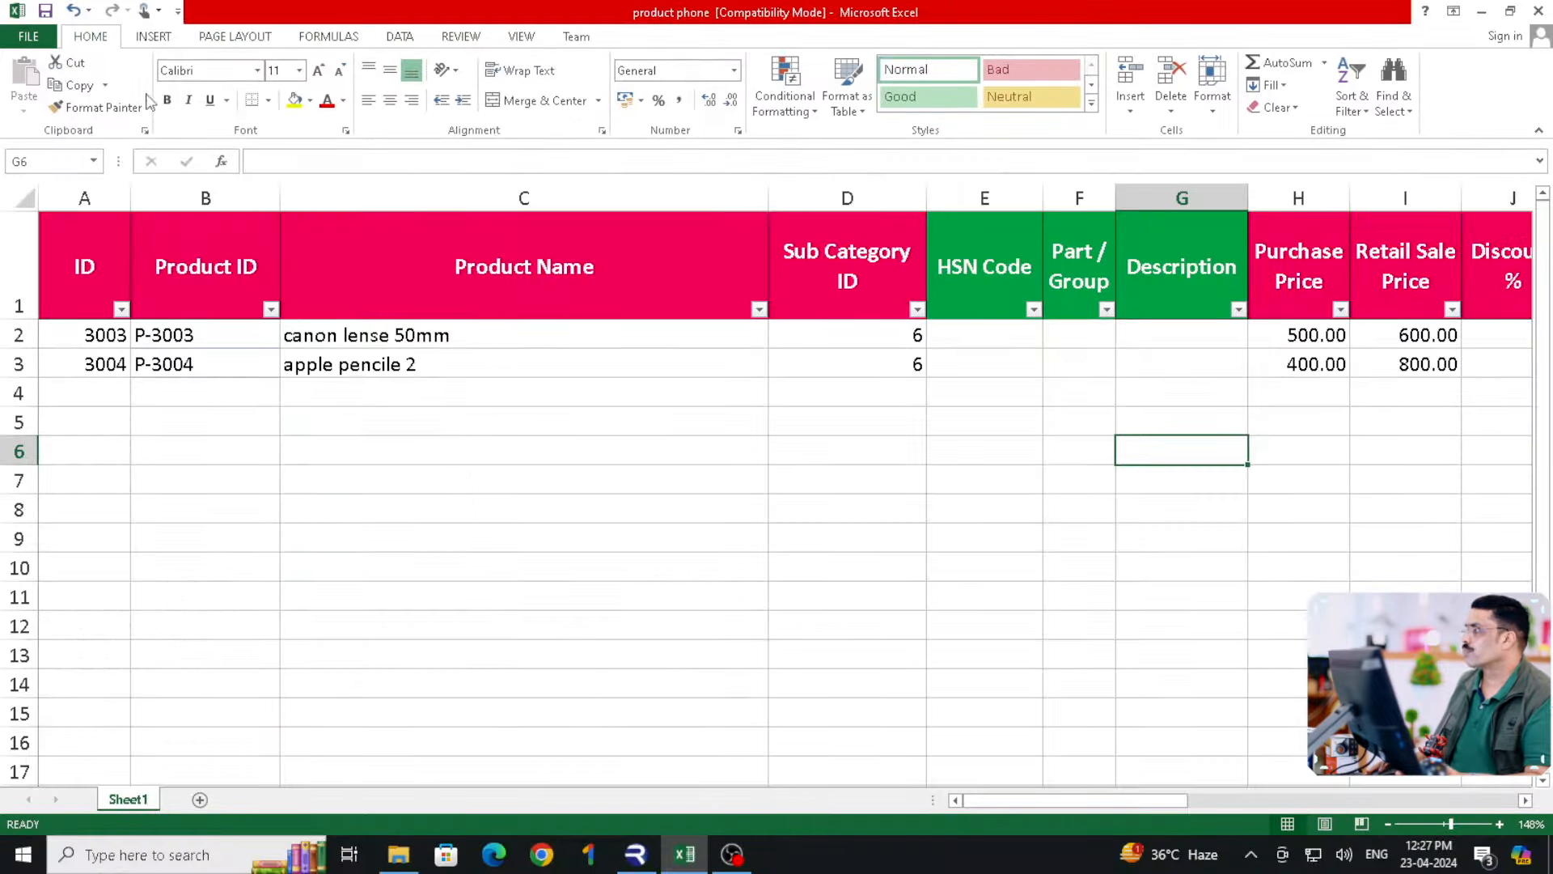
click(1539, 11)
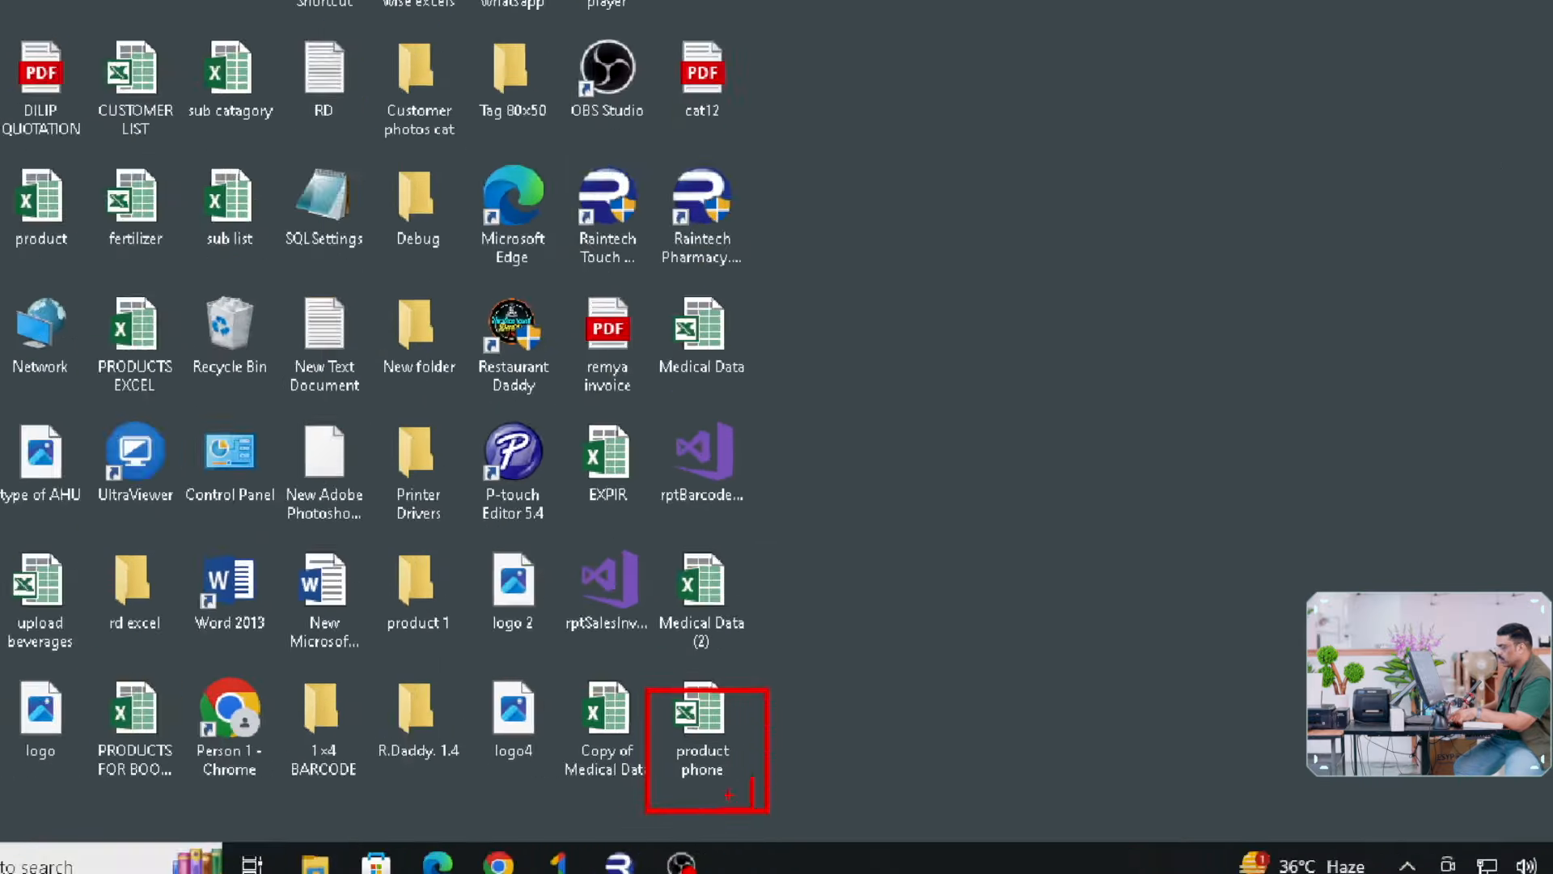
Switch to the Raintech billing software and open the Excel import/export window for products.
click(619, 870)
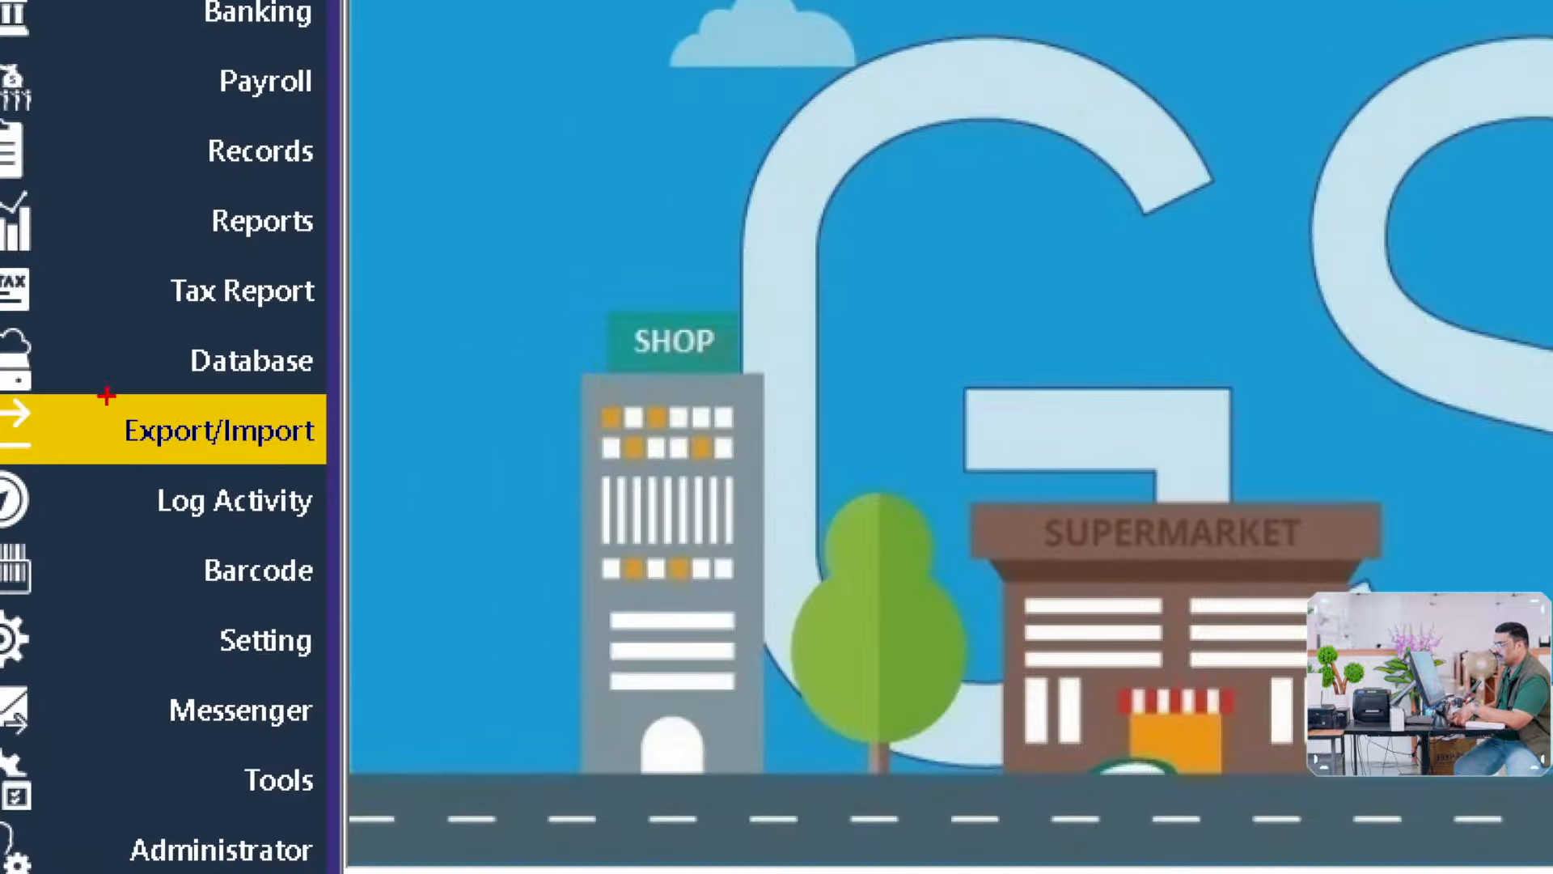
click(106, 398)
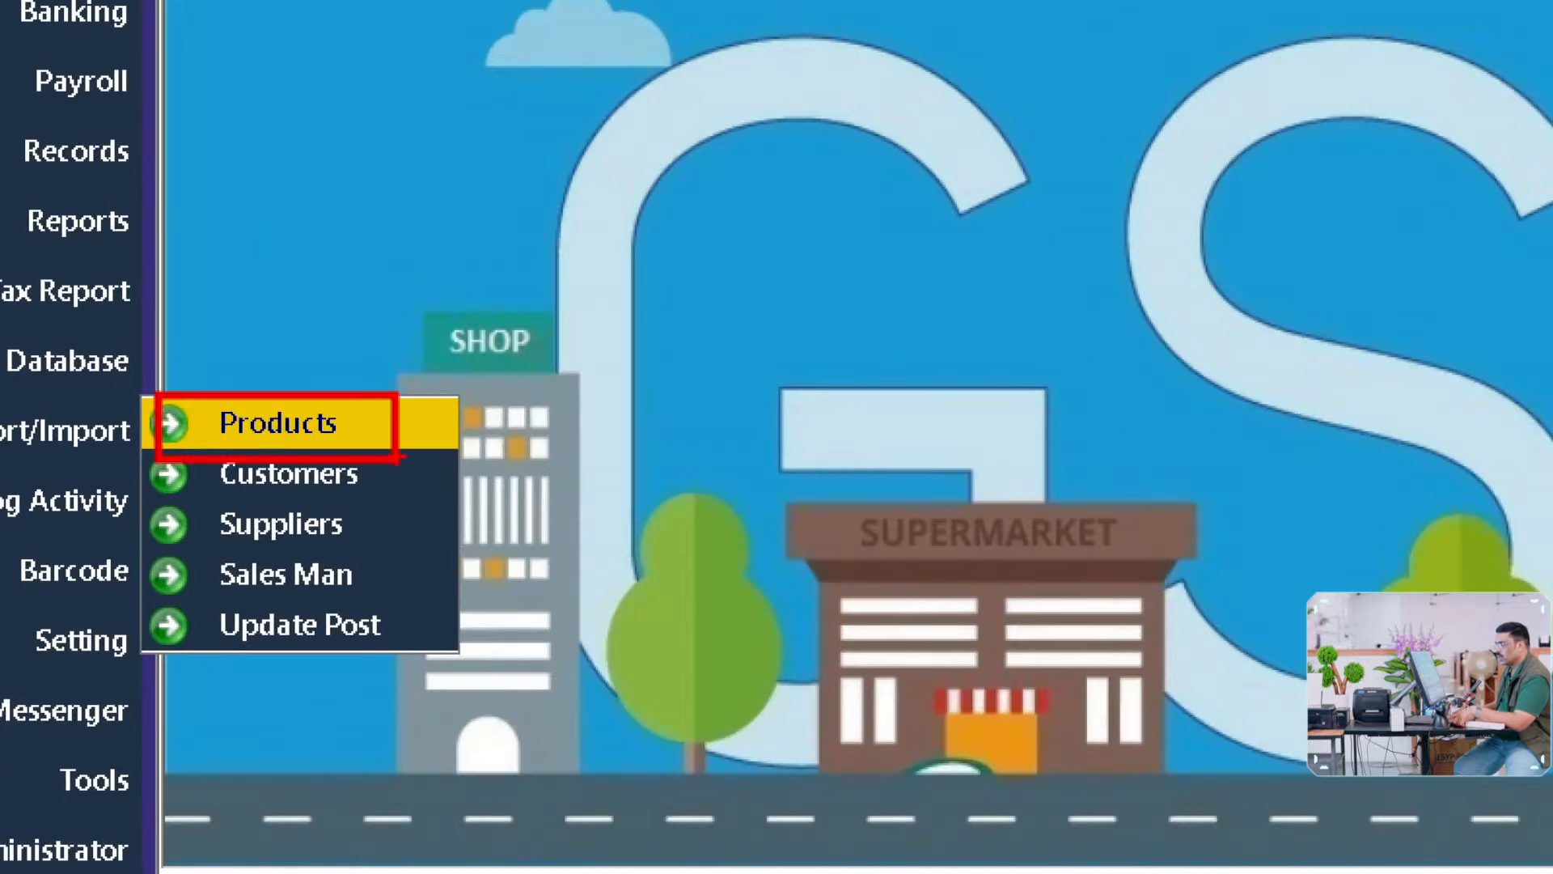
click(170, 441)
click(171, 444)
click(240, 423)
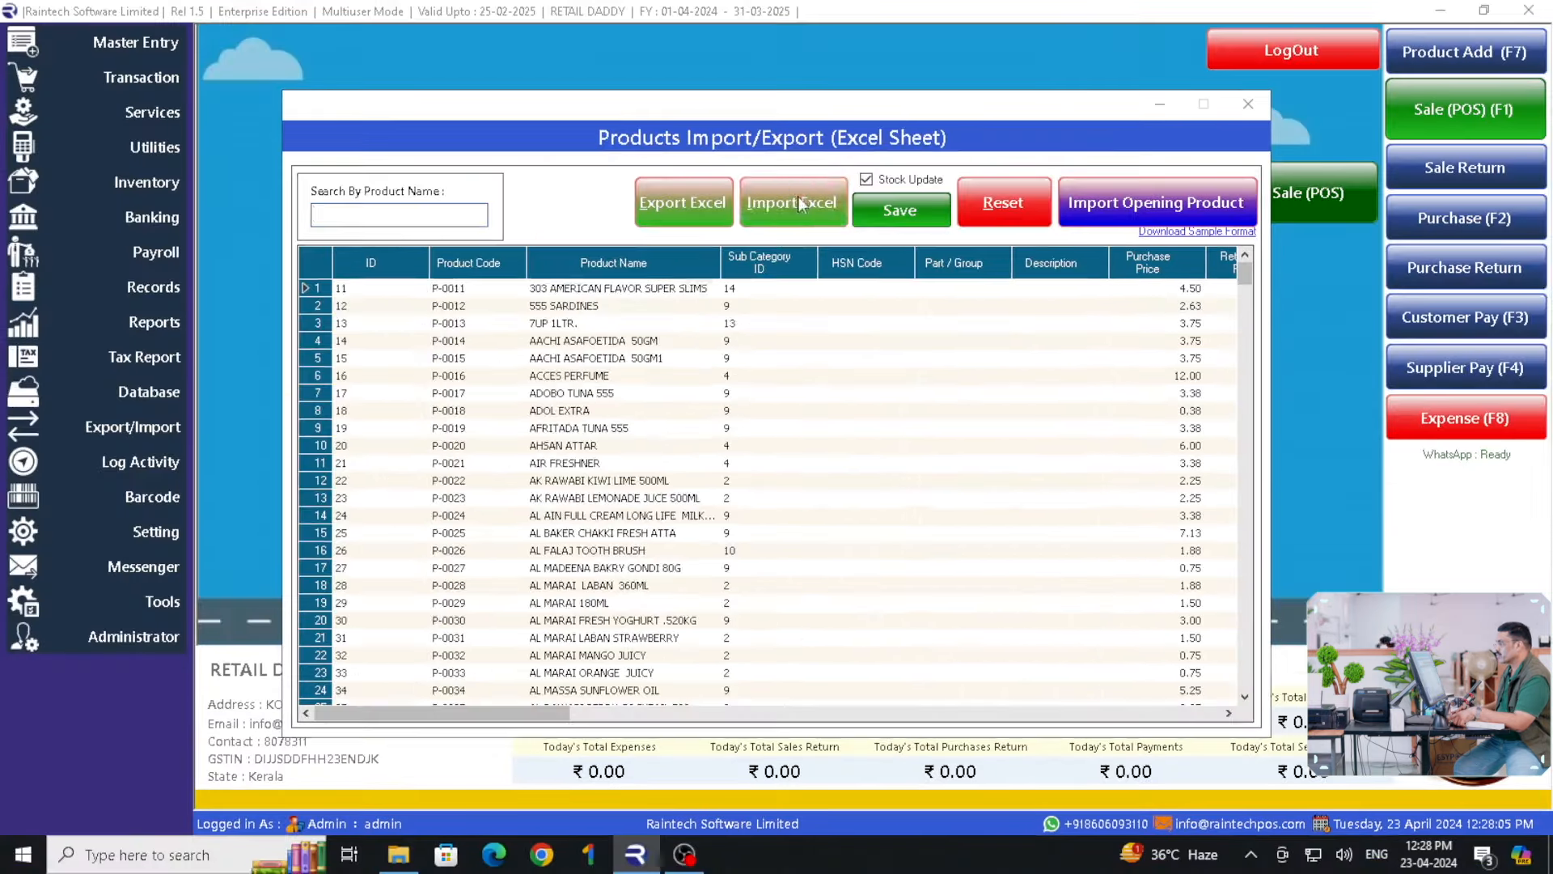
Import the product phone Excel file from the Desktop into the product grid.
click(900, 199)
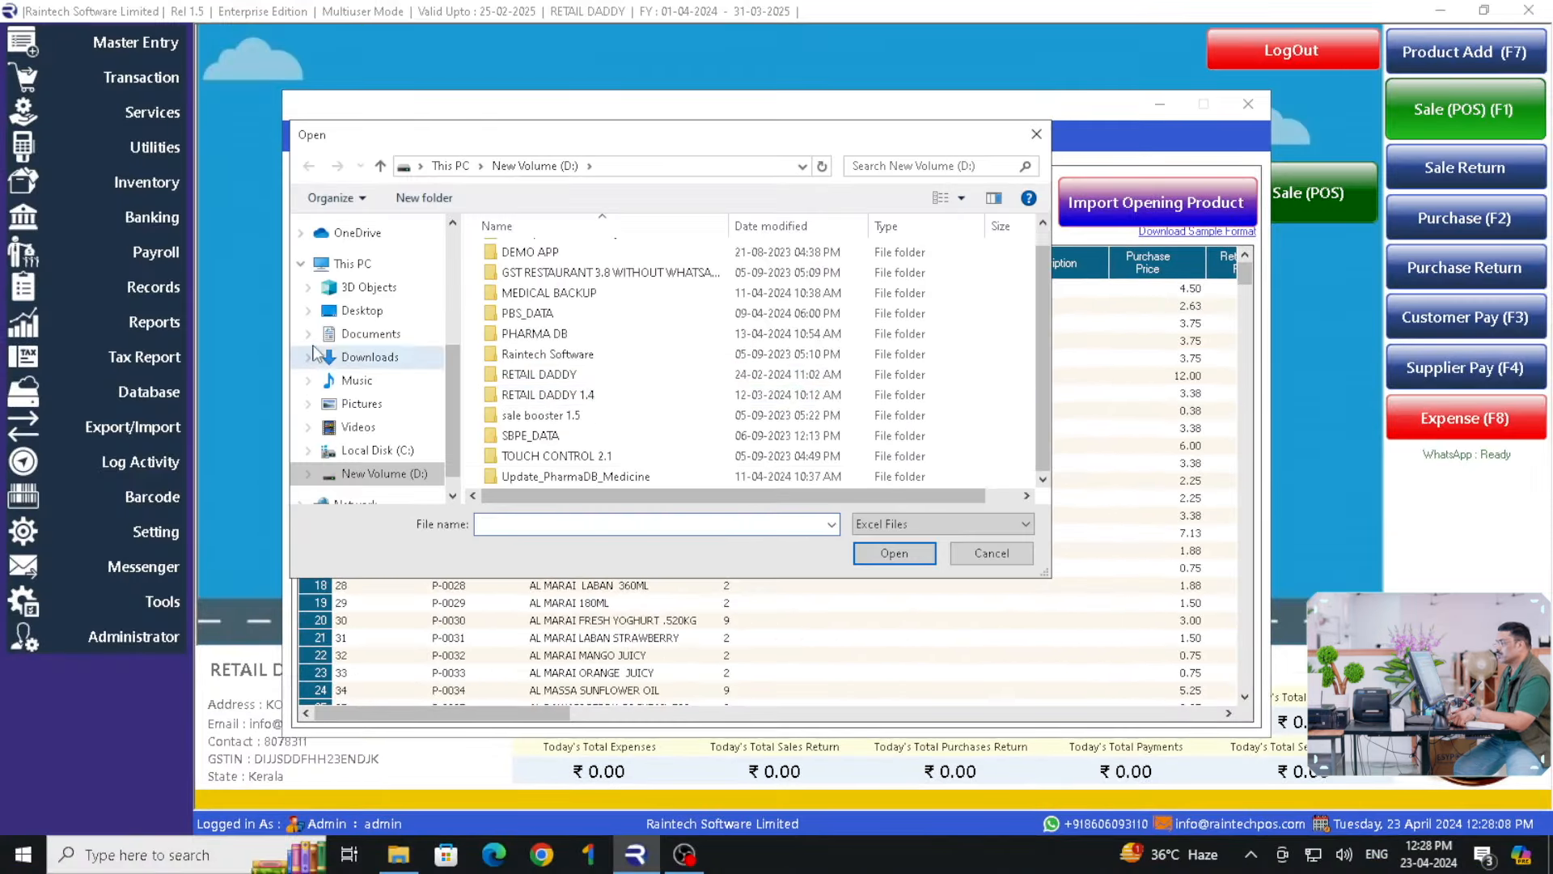
click(356, 310)
scroll(661, 400, down, 3)
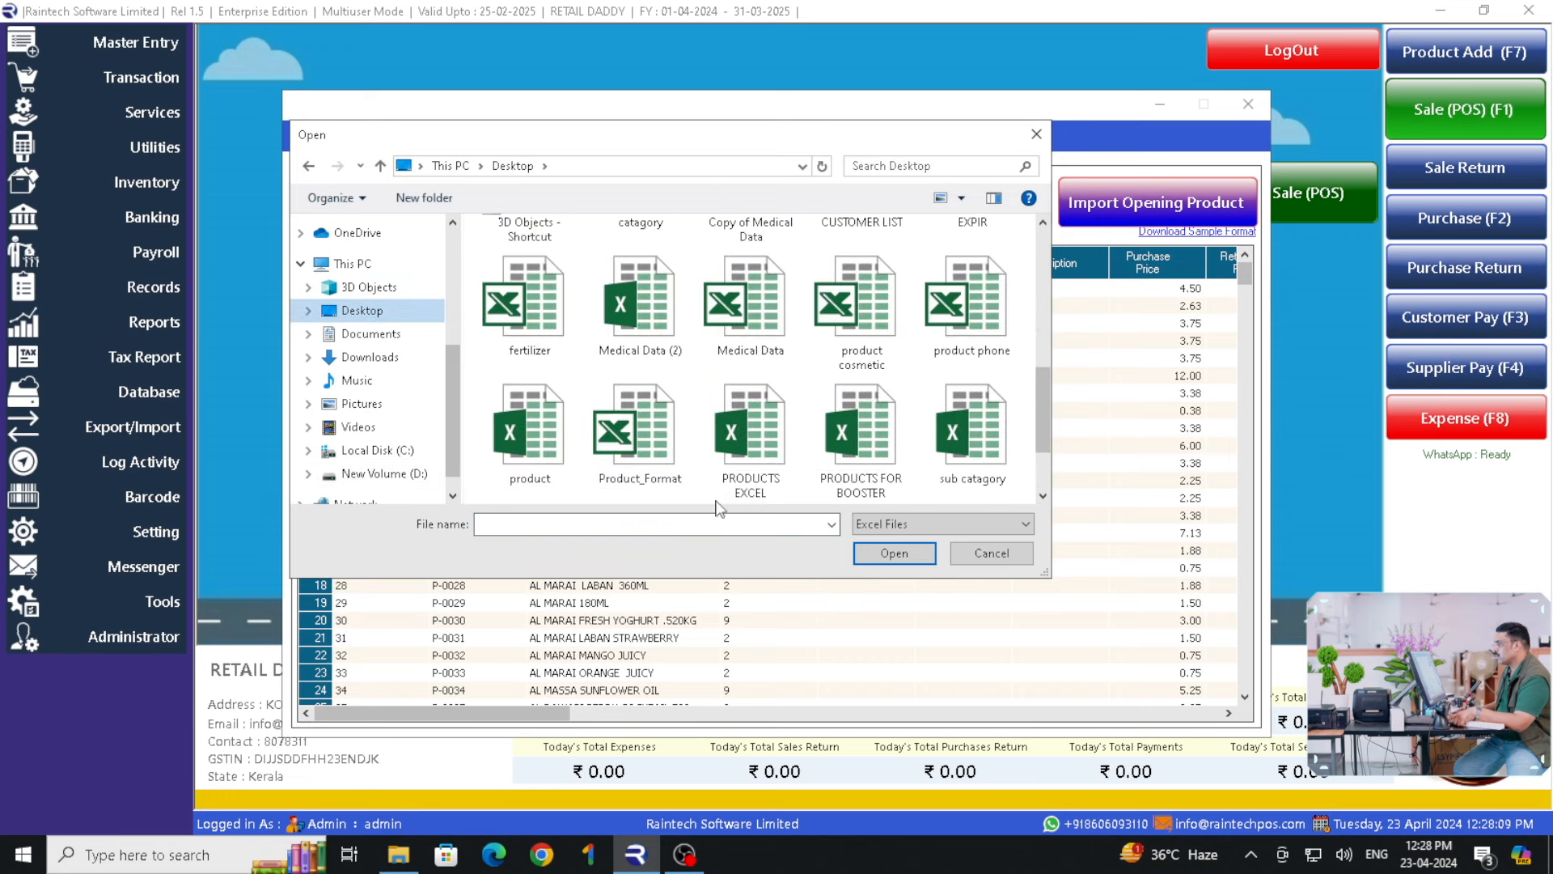
scroll(701, 433, up, 1)
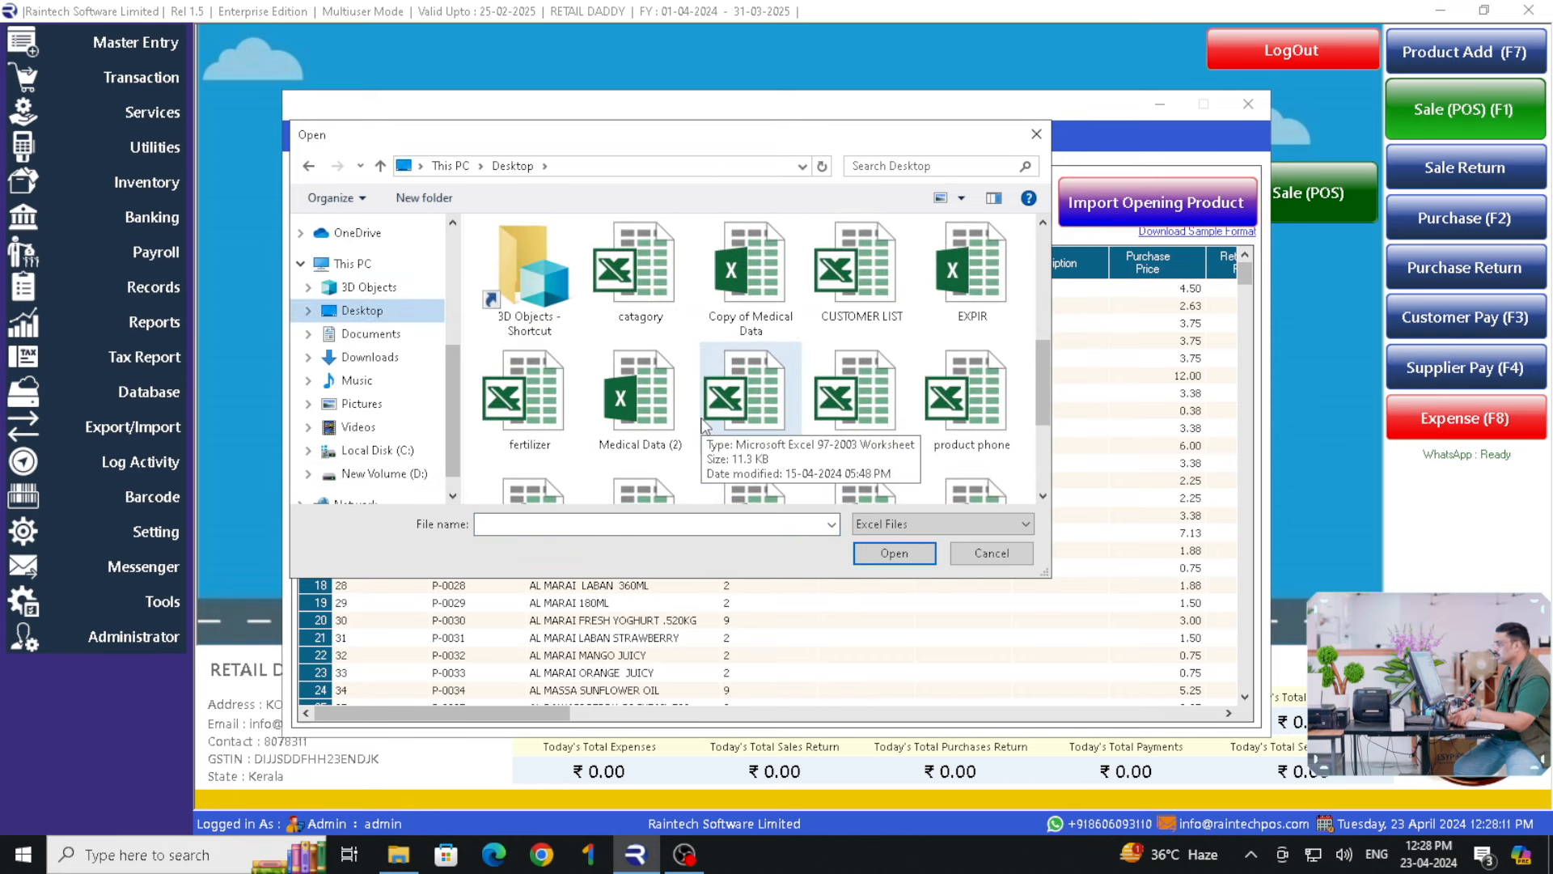
scroll(702, 426, down, 2)
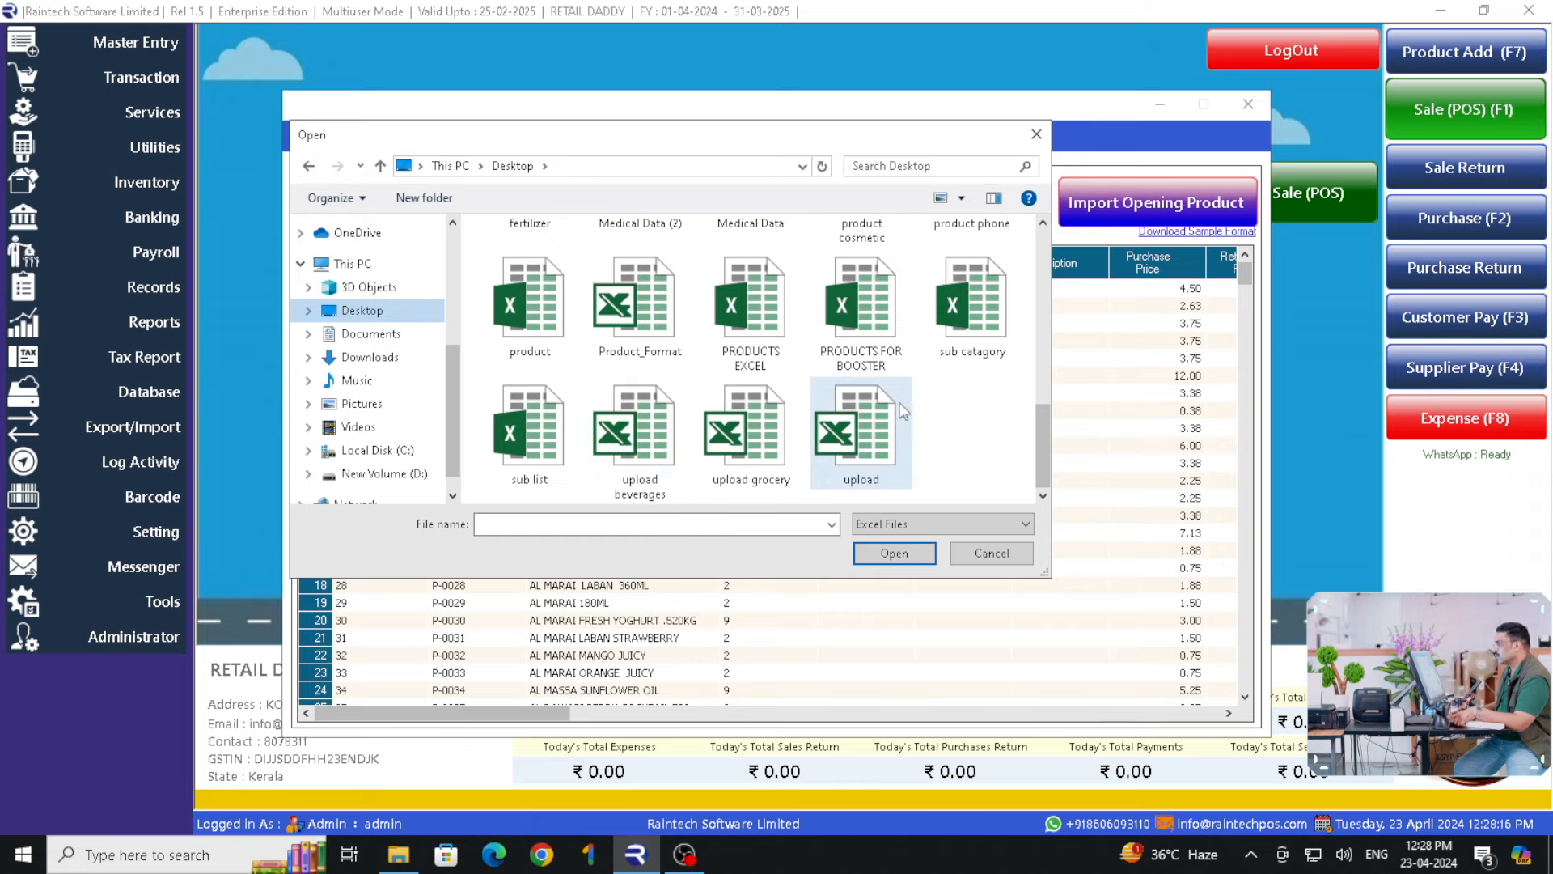
scroll(911, 396, up, 1)
click(967, 271)
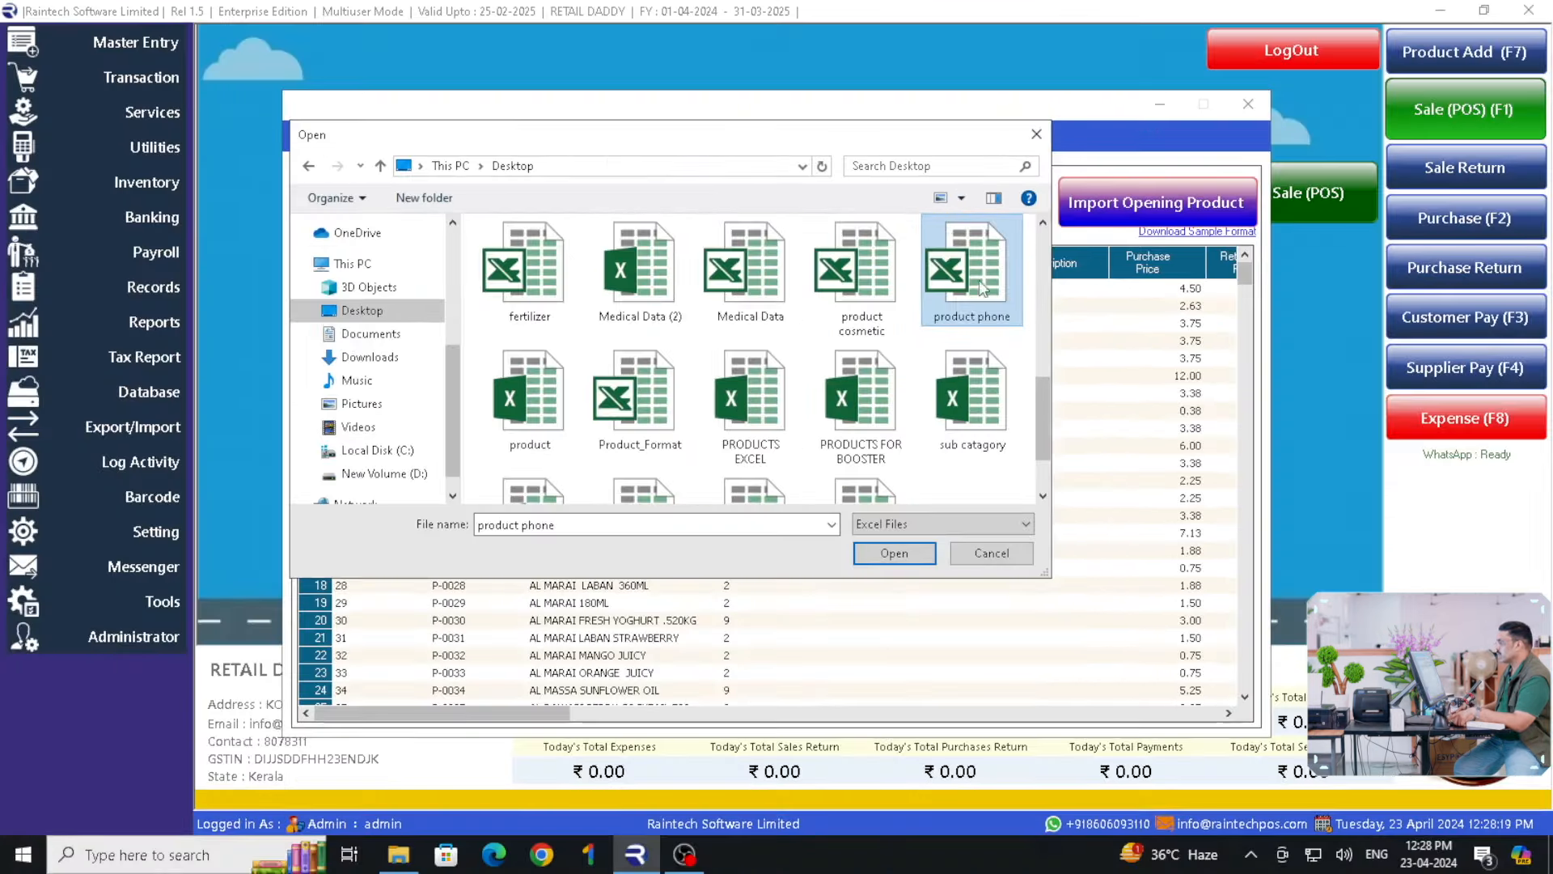
double_click(1018, 278)
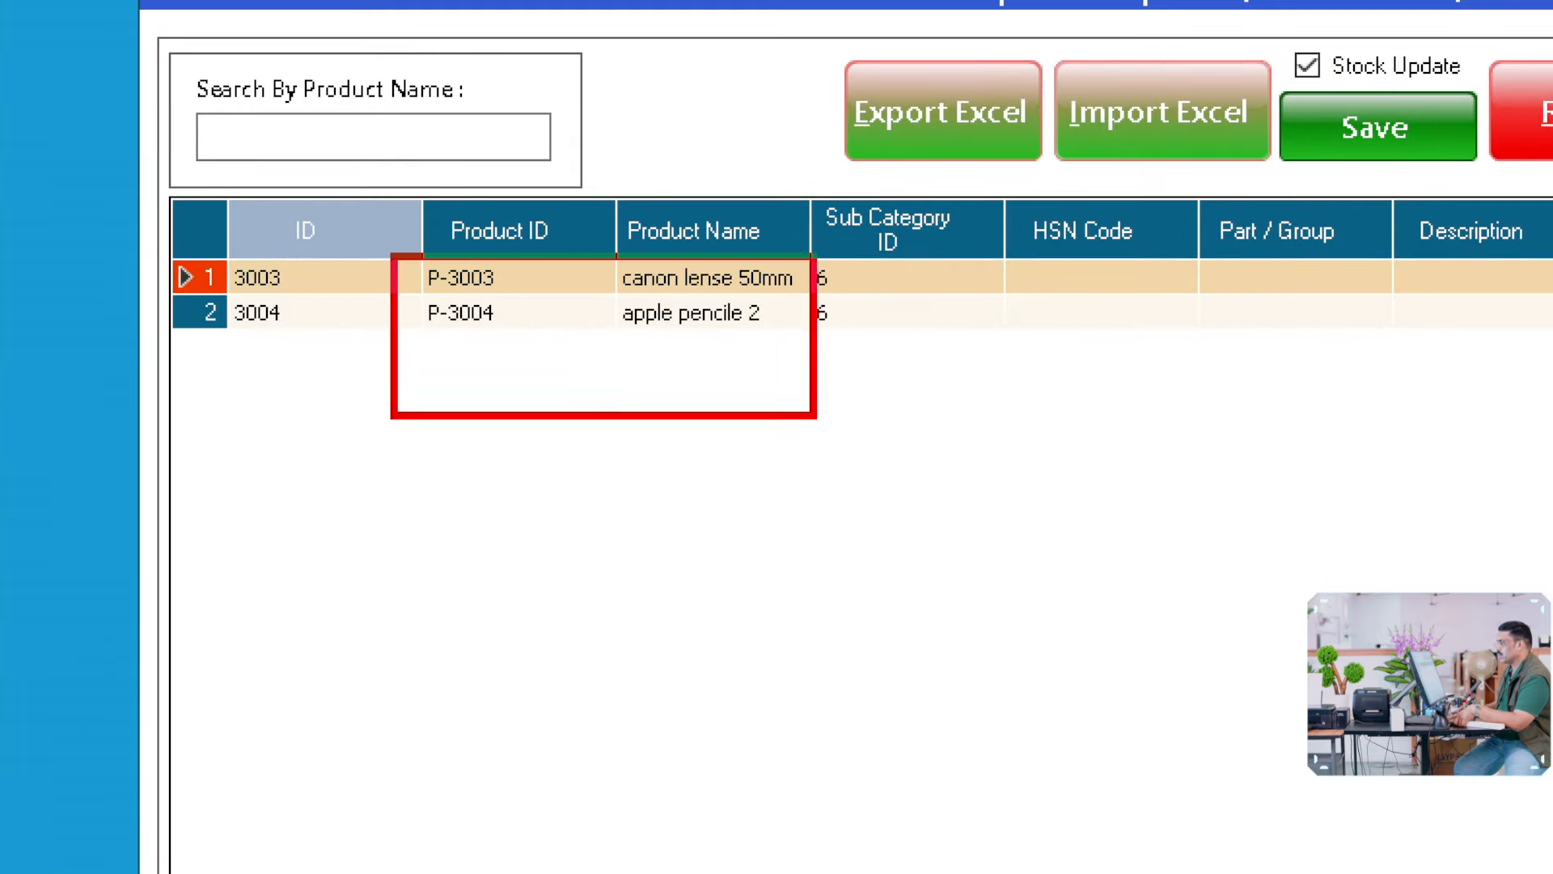
drag(814, 416, 1015, 405)
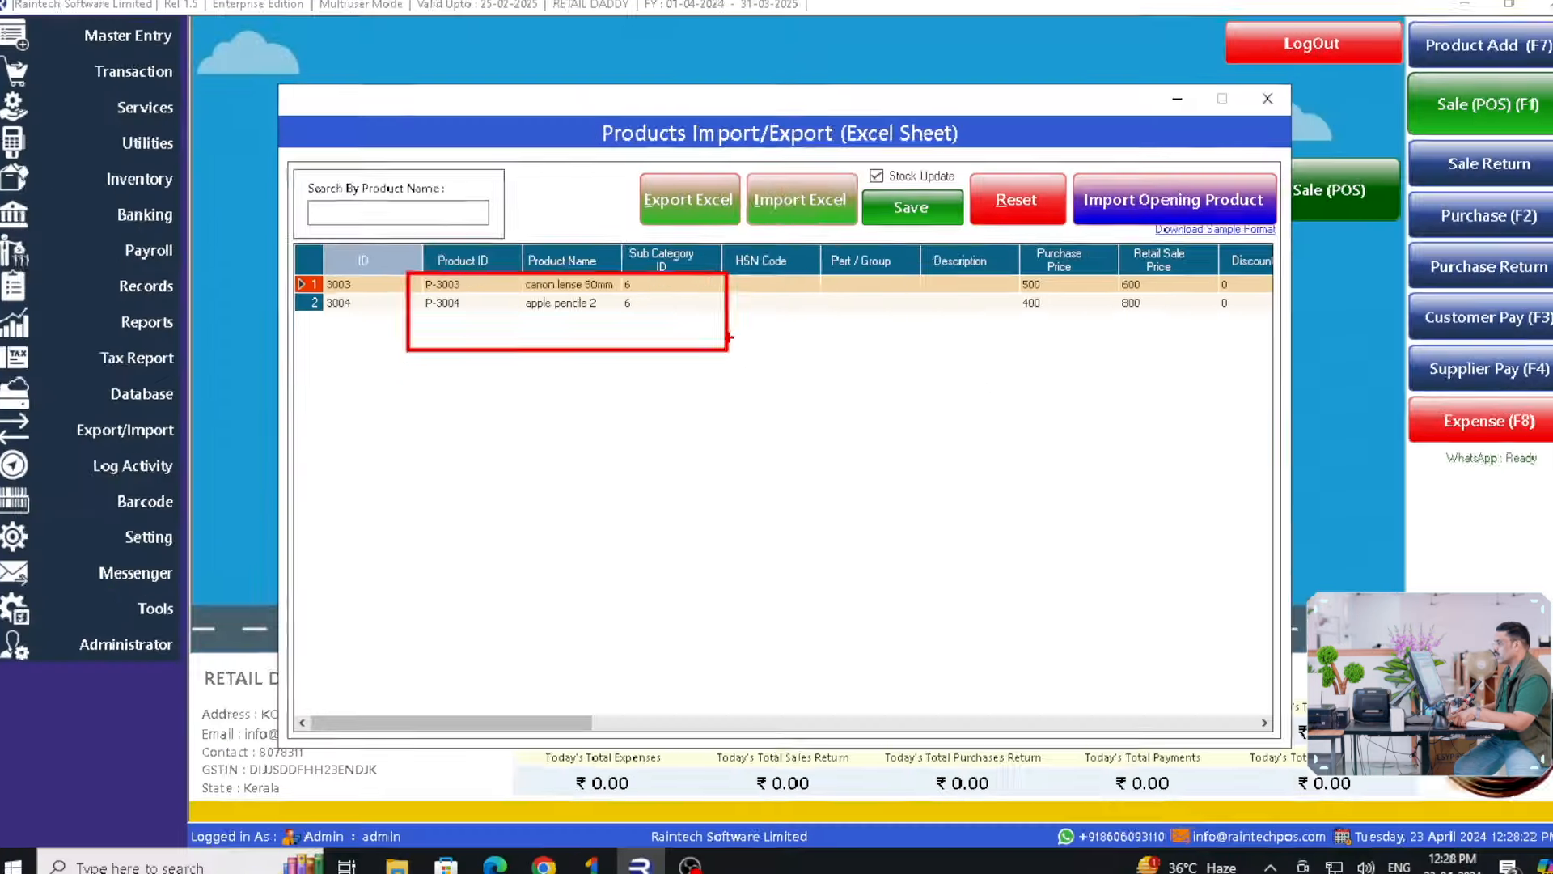
key(Escape)
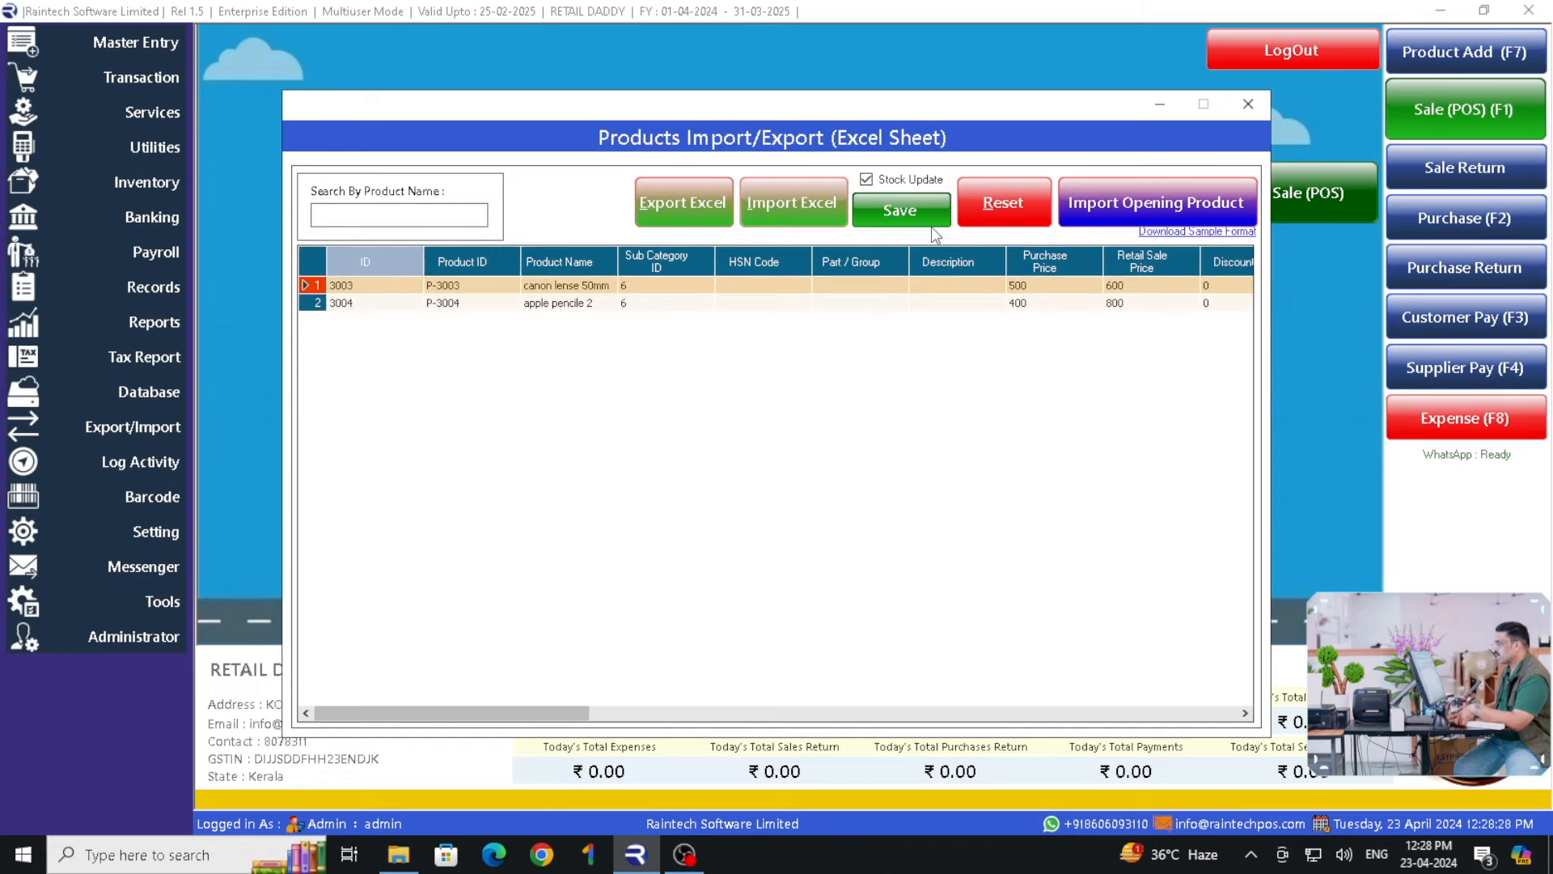
Try to save the imported products, close the Products Import/Export window and minimize the billing software.
key(ctrl+1)
drag(856, 184, 942, 235)
key(Escape)
click(906, 214)
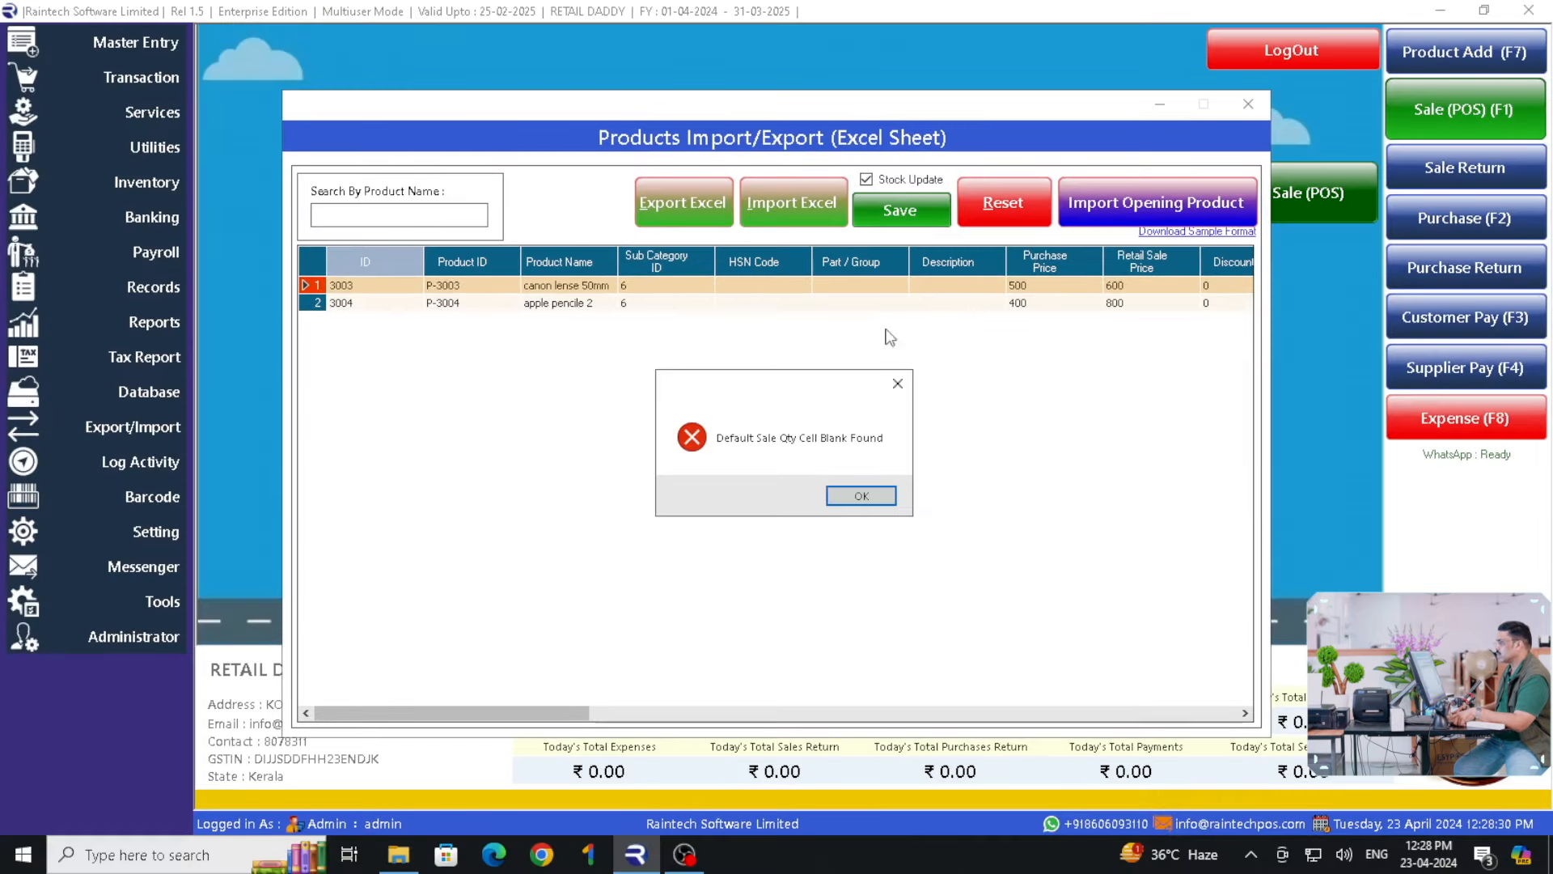
click(862, 496)
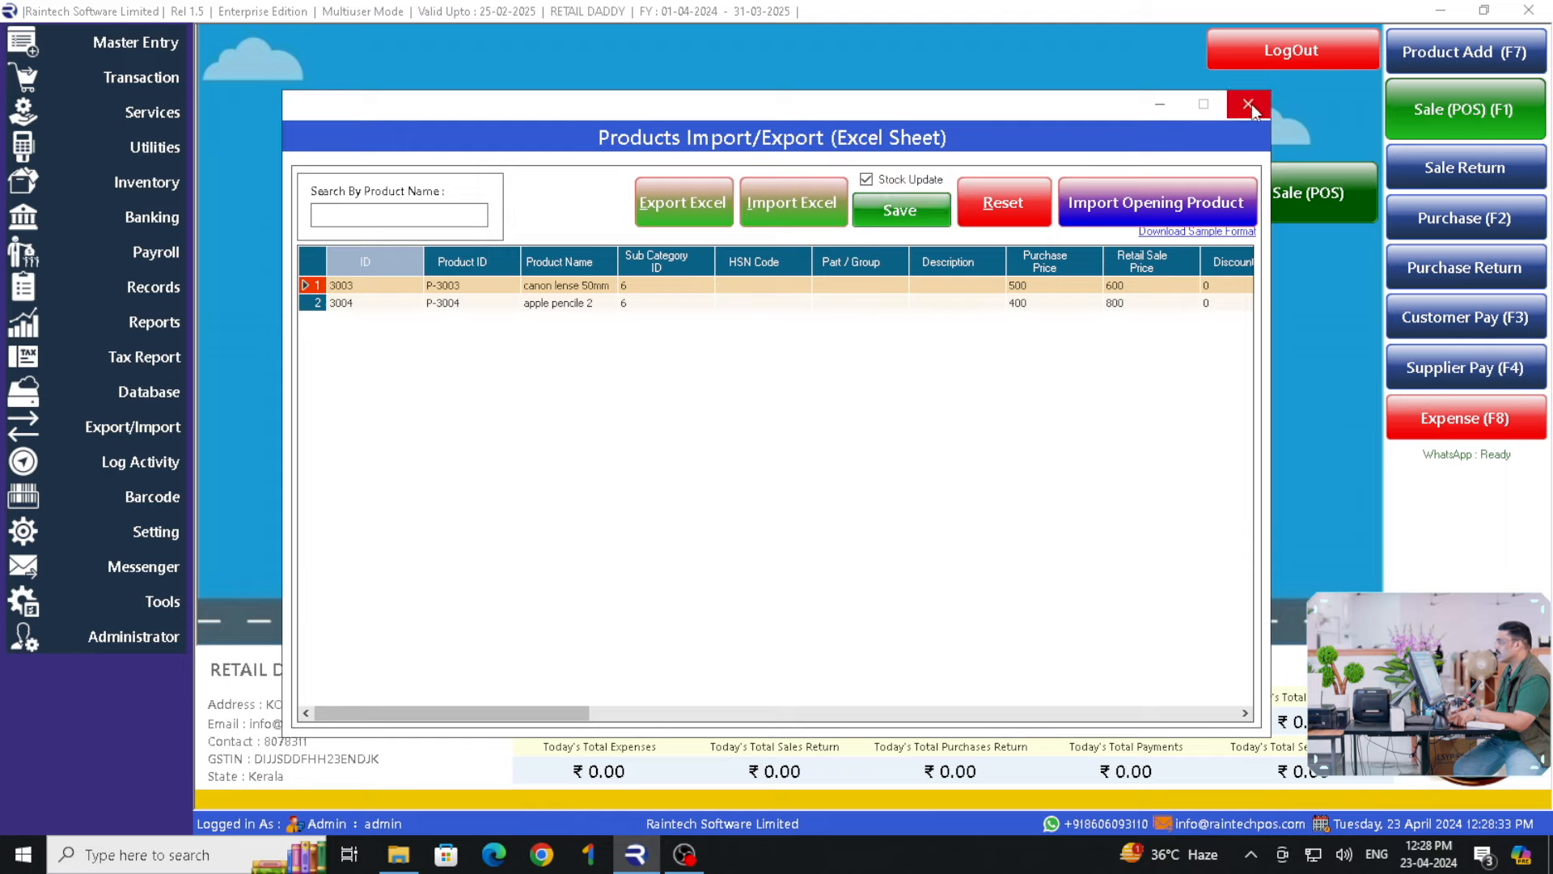
click(1248, 105)
click(1437, 11)
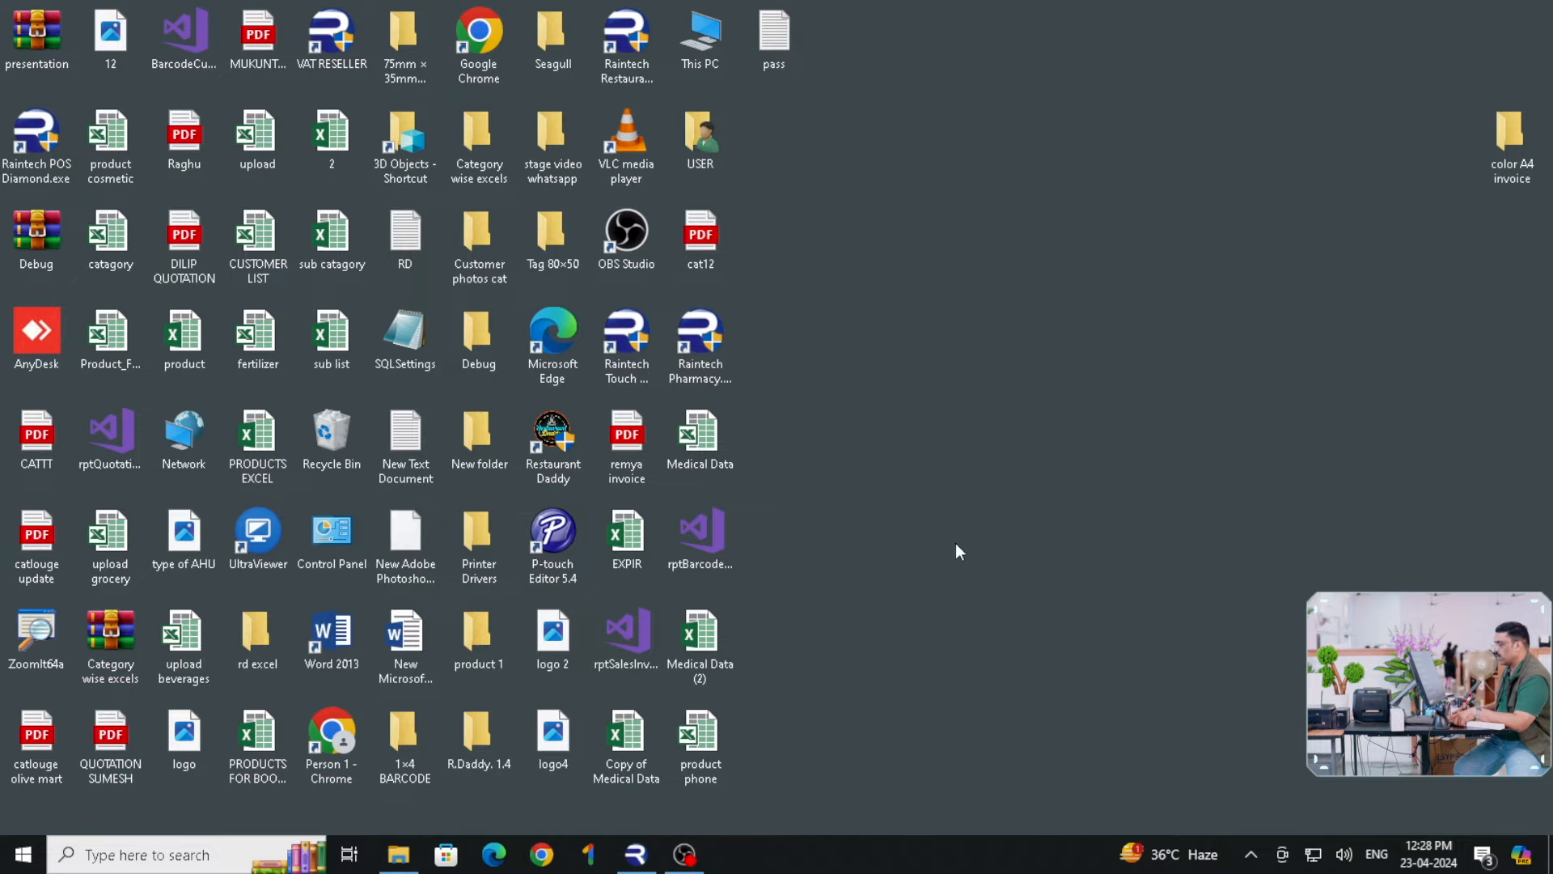
Reopen the product phone workbook from the desktop, dismiss the Office activation notice and maximize the workbook window.
double_click(732, 721)
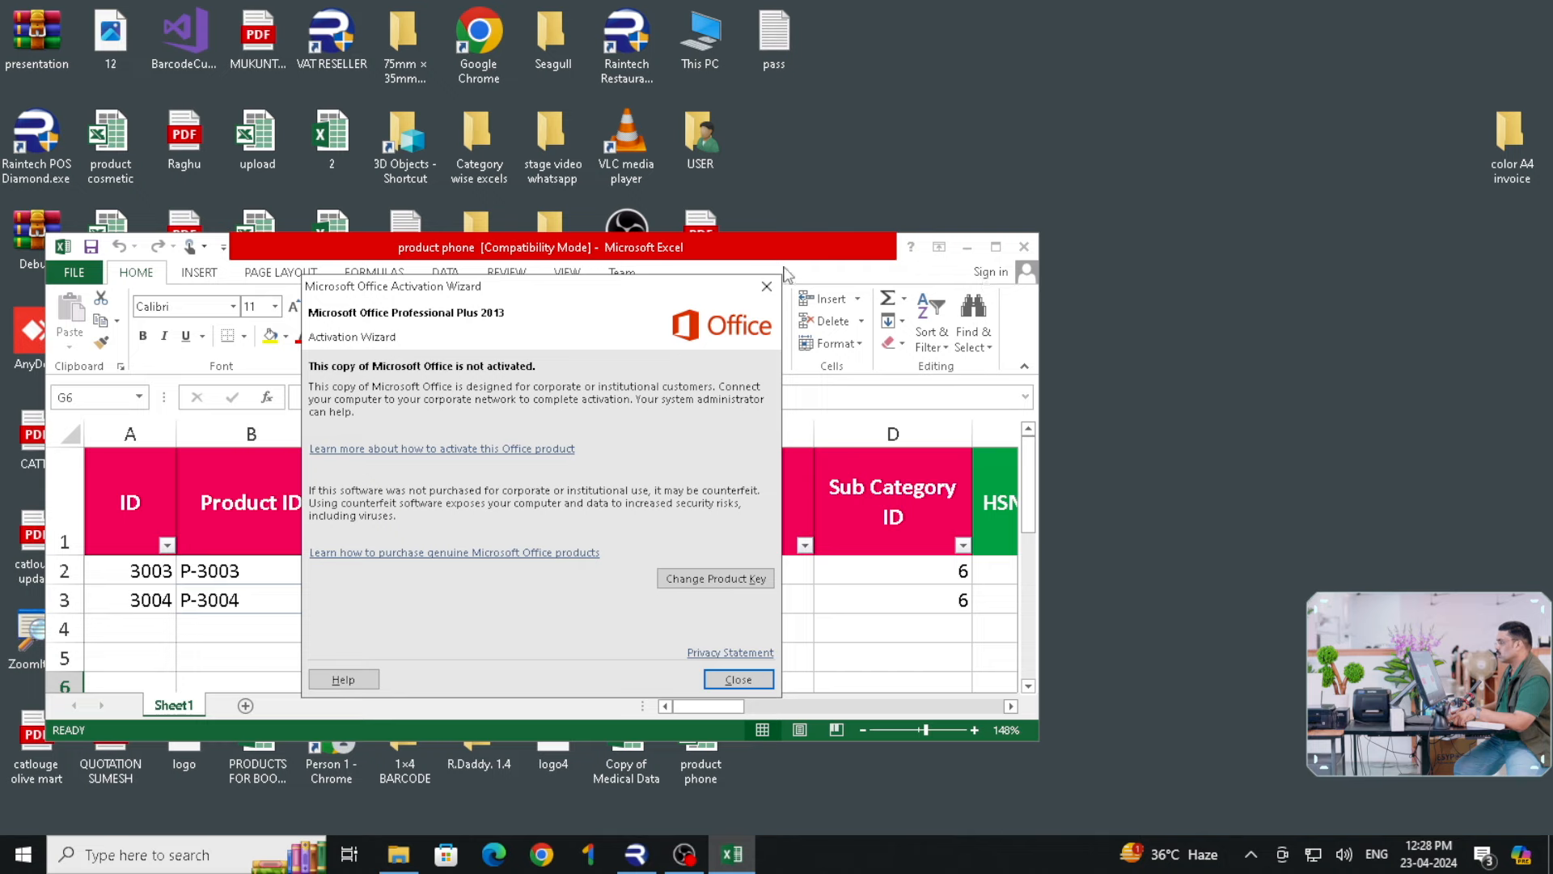
click(766, 286)
click(996, 247)
click(978, 390)
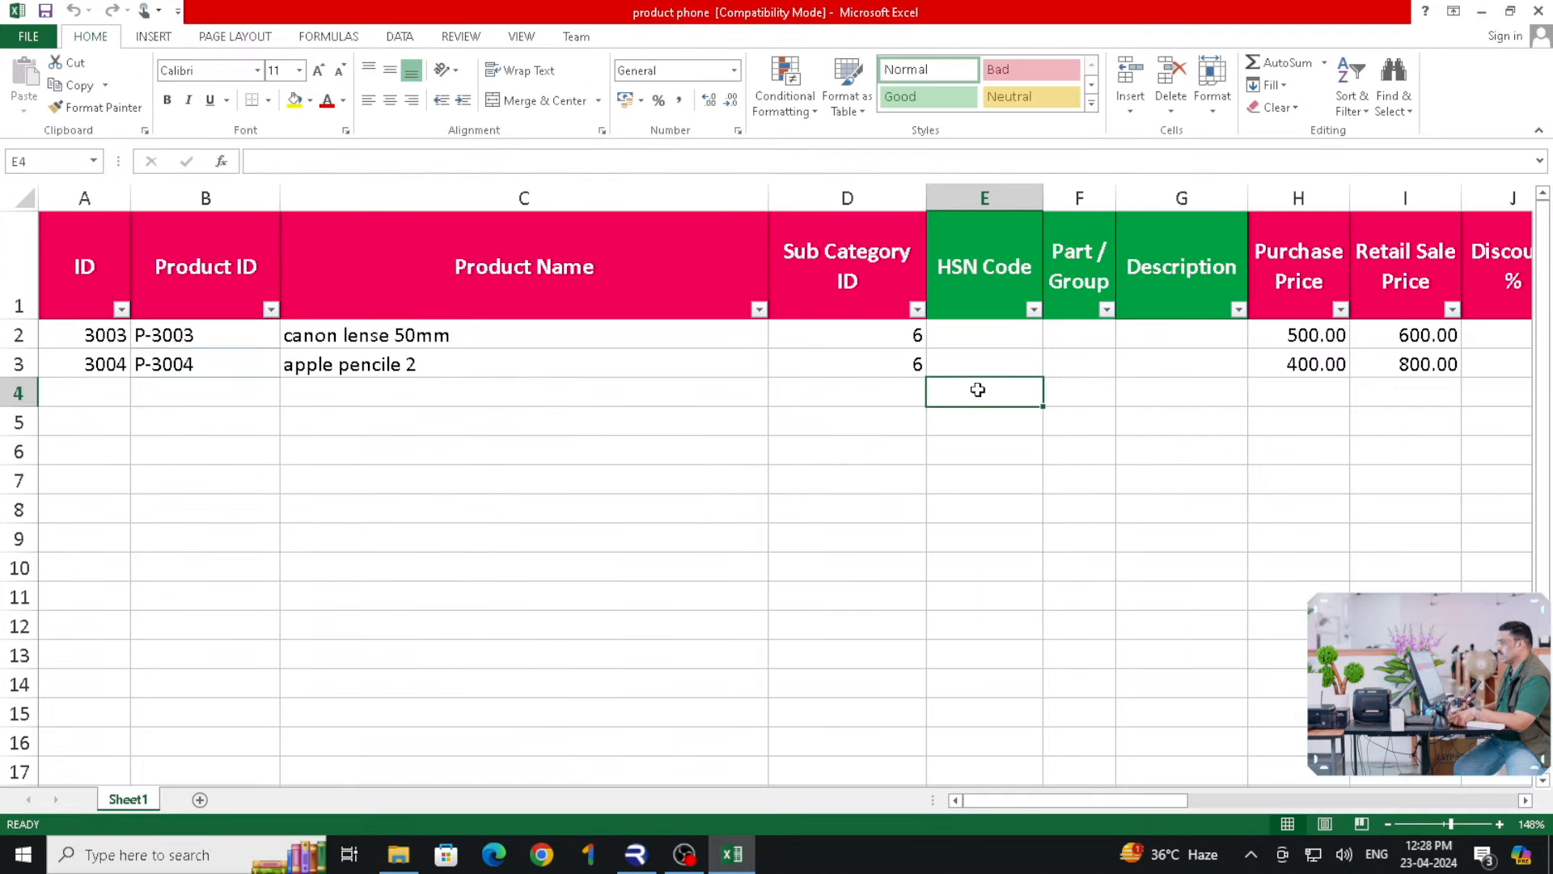
Enter 1 as the Default Sale Qty for both products in rows 2 and 3, and save and close the workbook.
click(969, 366)
key(Right)
key(Right)
key(Right)
key(Right)
key(Right)
key(Right)
key(Right)
key(Right)
key(Right)
key(Right)
key(Right)
key(Right)
key(Right)
key(Right)
key(Right)
key(Right)
key(Right)
key(Right)
key(Right)
key(Right)
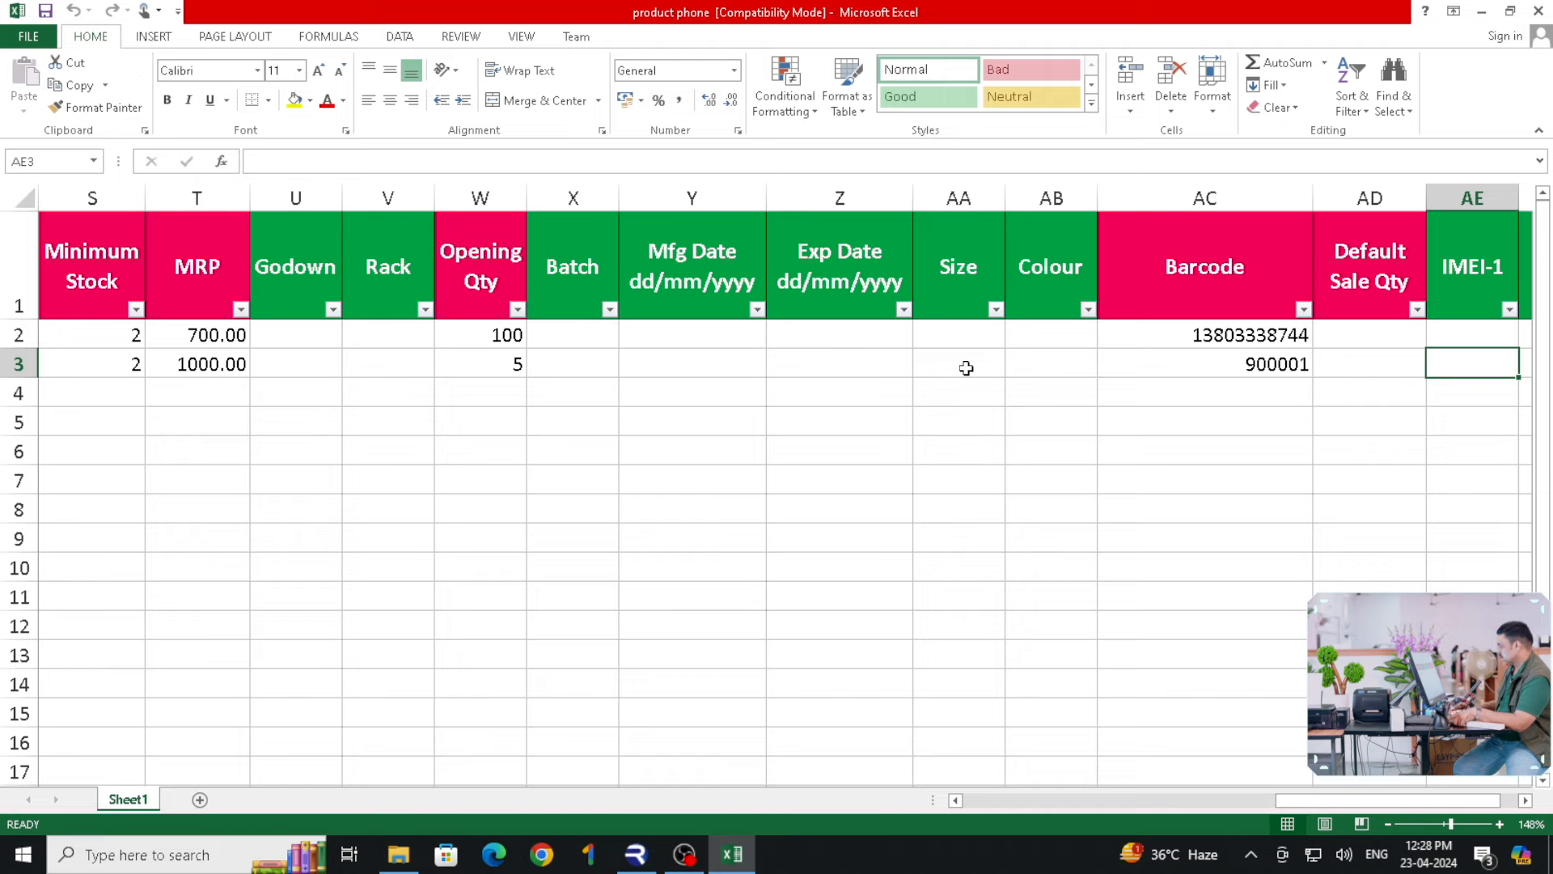
key(Right)
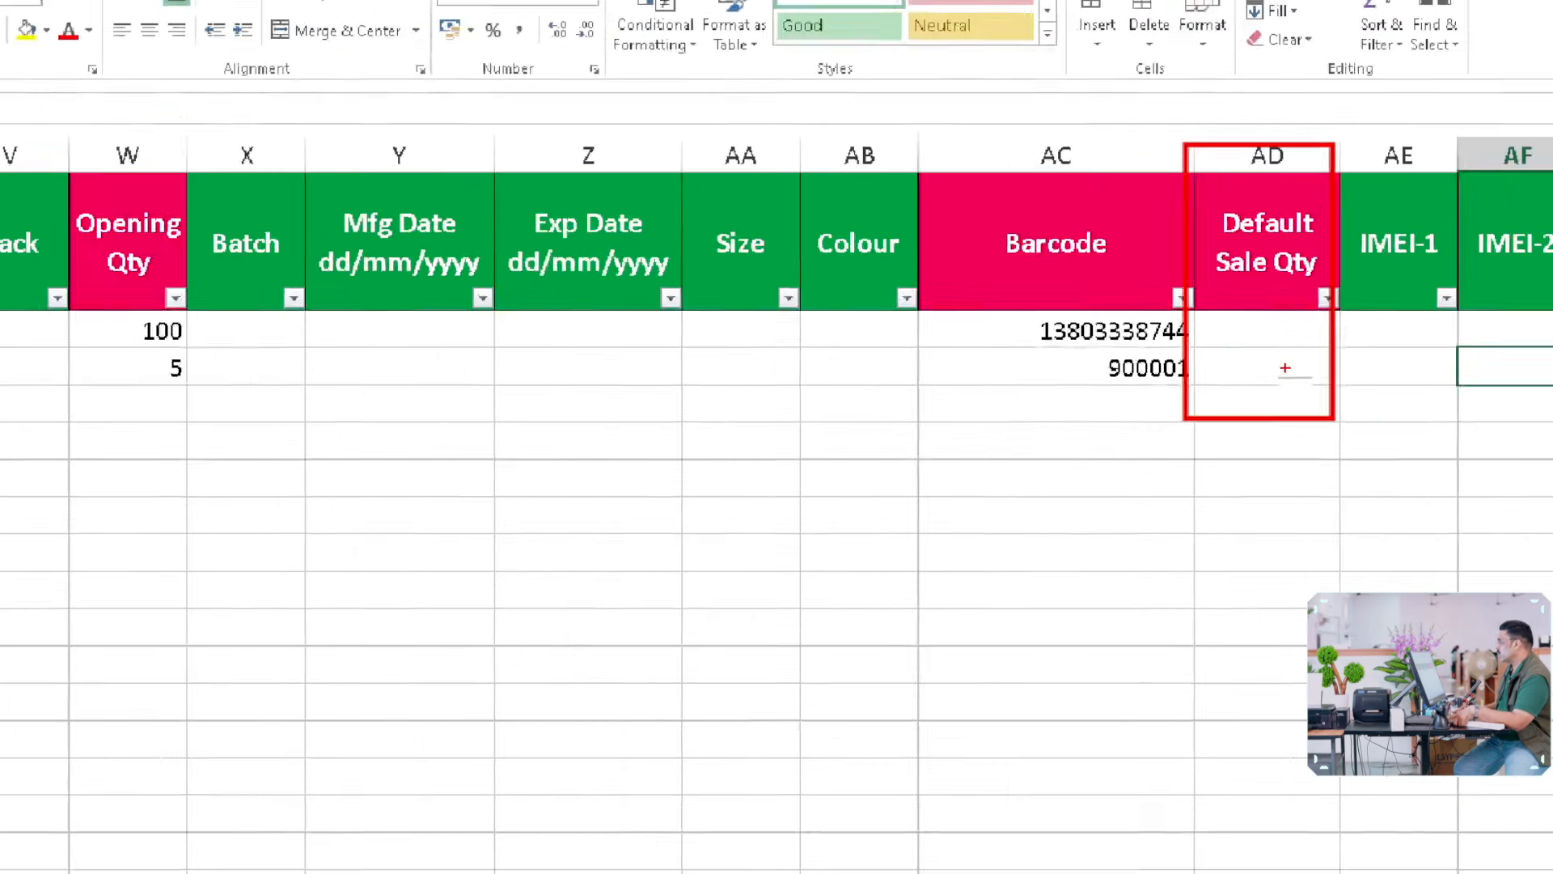
click(1292, 332)
text(1)
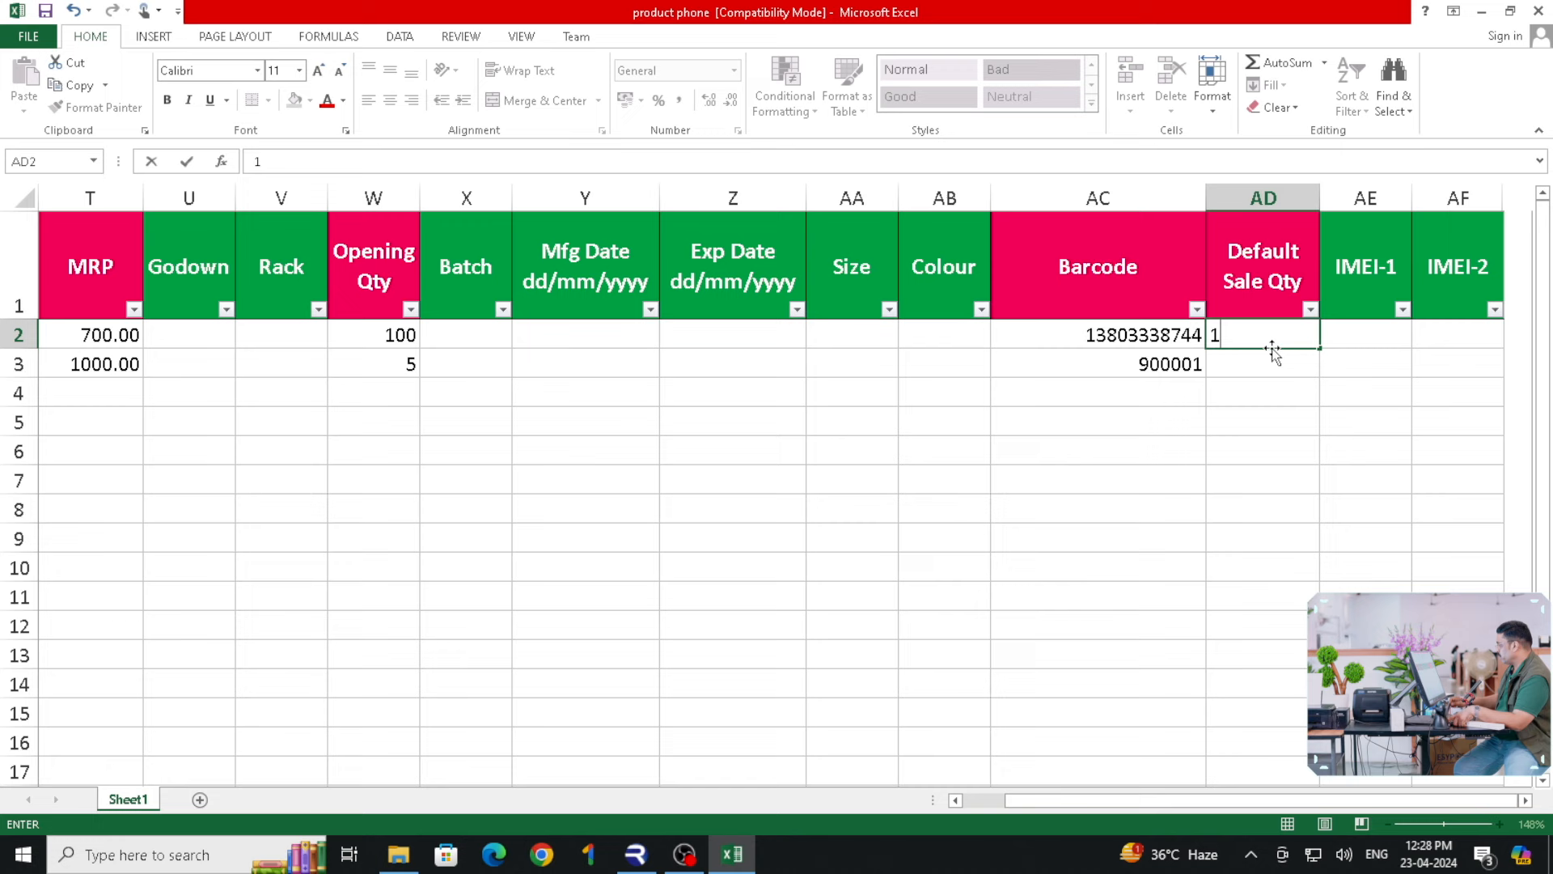
key(Return)
text(1)
key(Return)
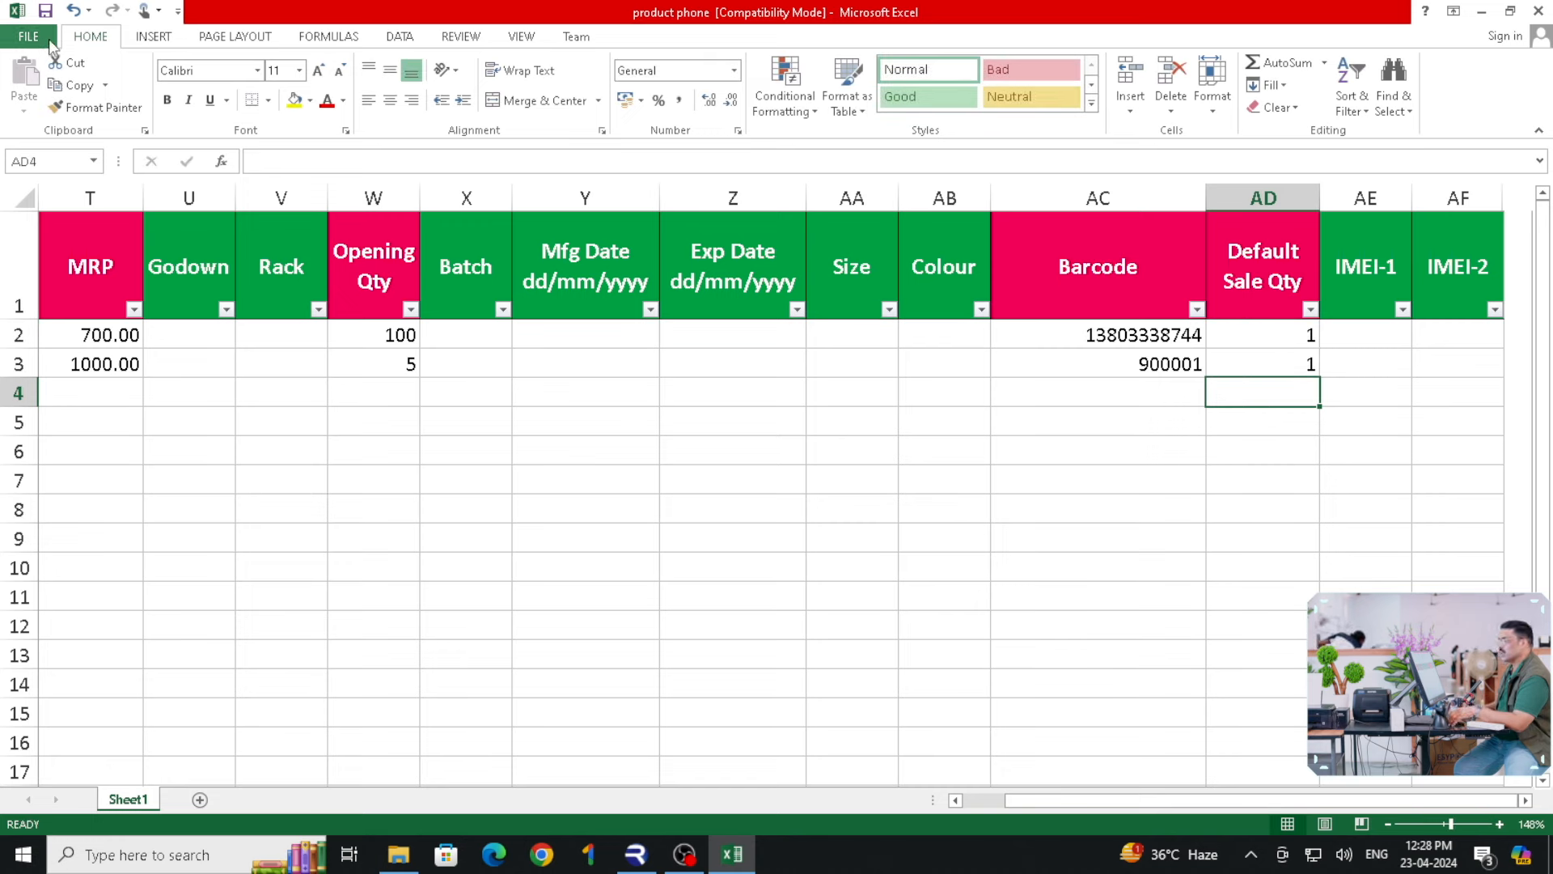
click(1537, 13)
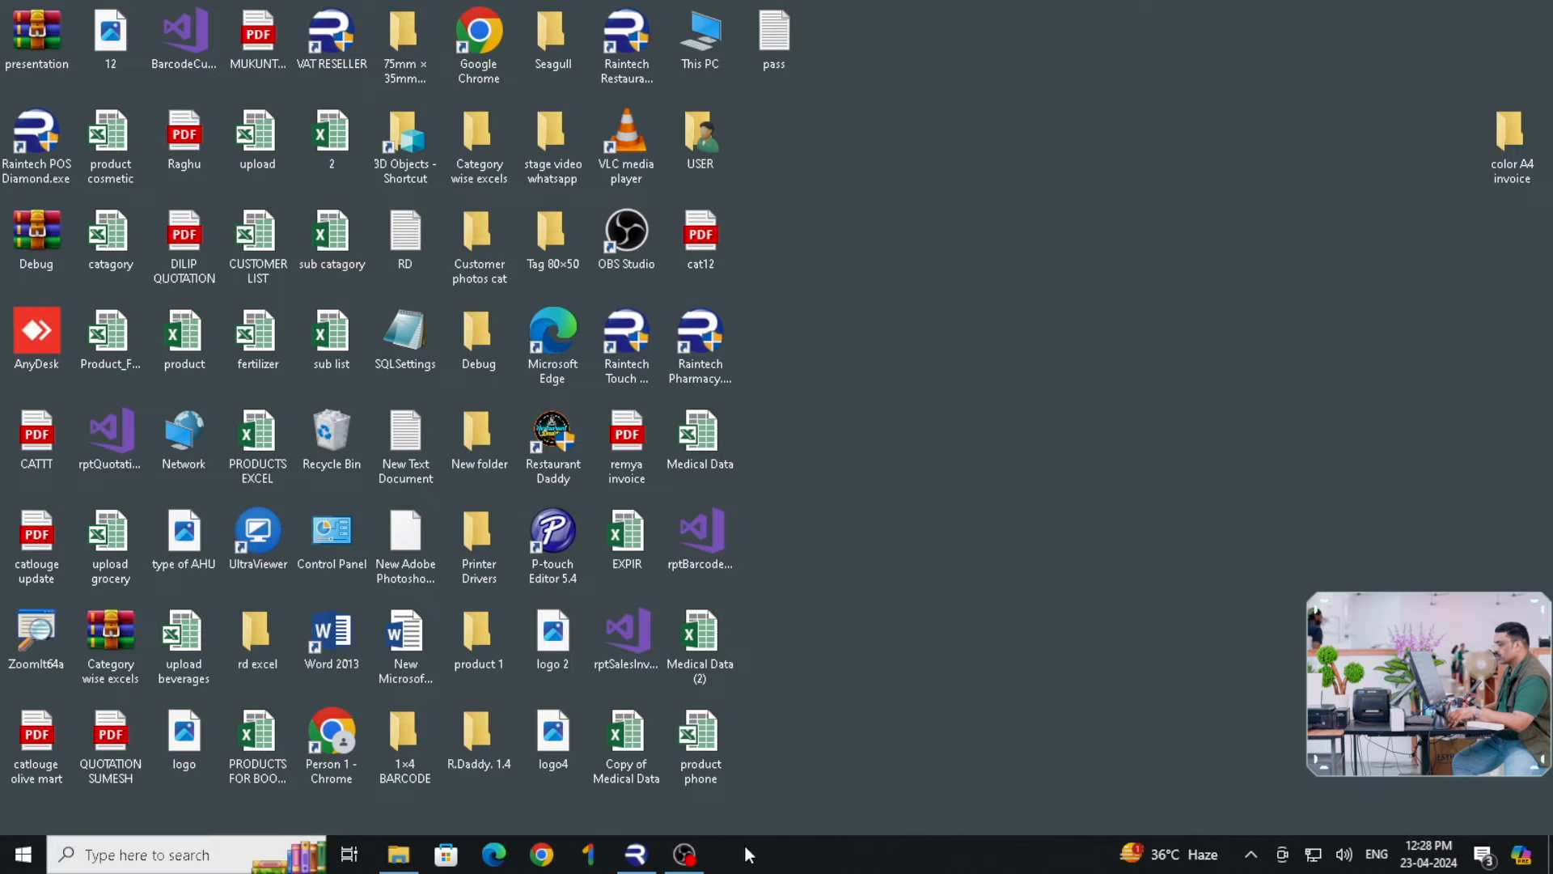
Switch to the Raintech billing software and open the products Excel import/export window again.
click(635, 854)
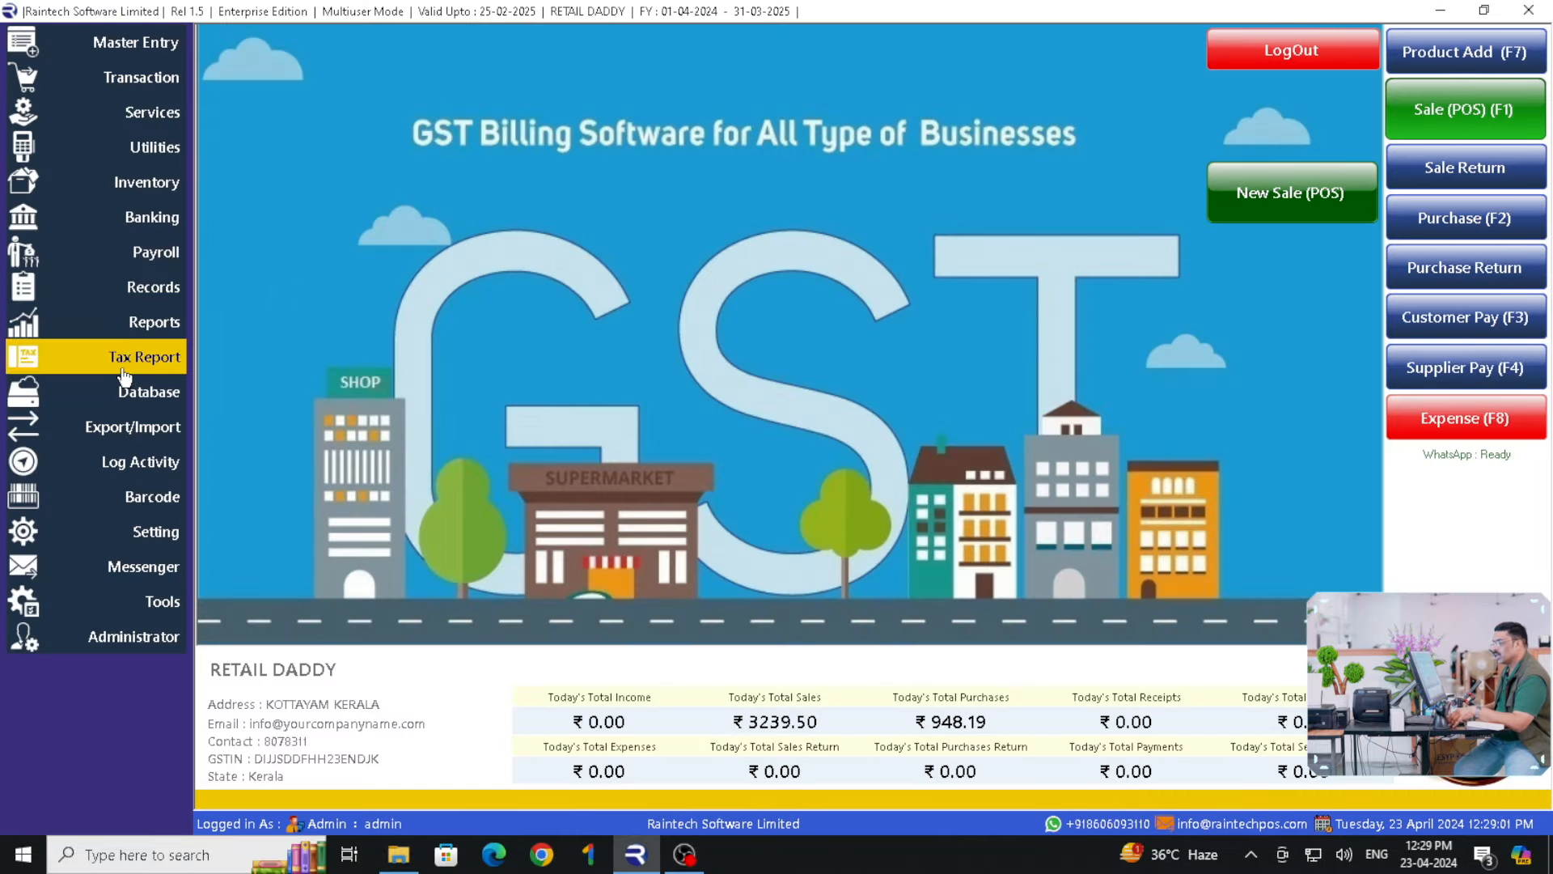
click(134, 427)
click(249, 437)
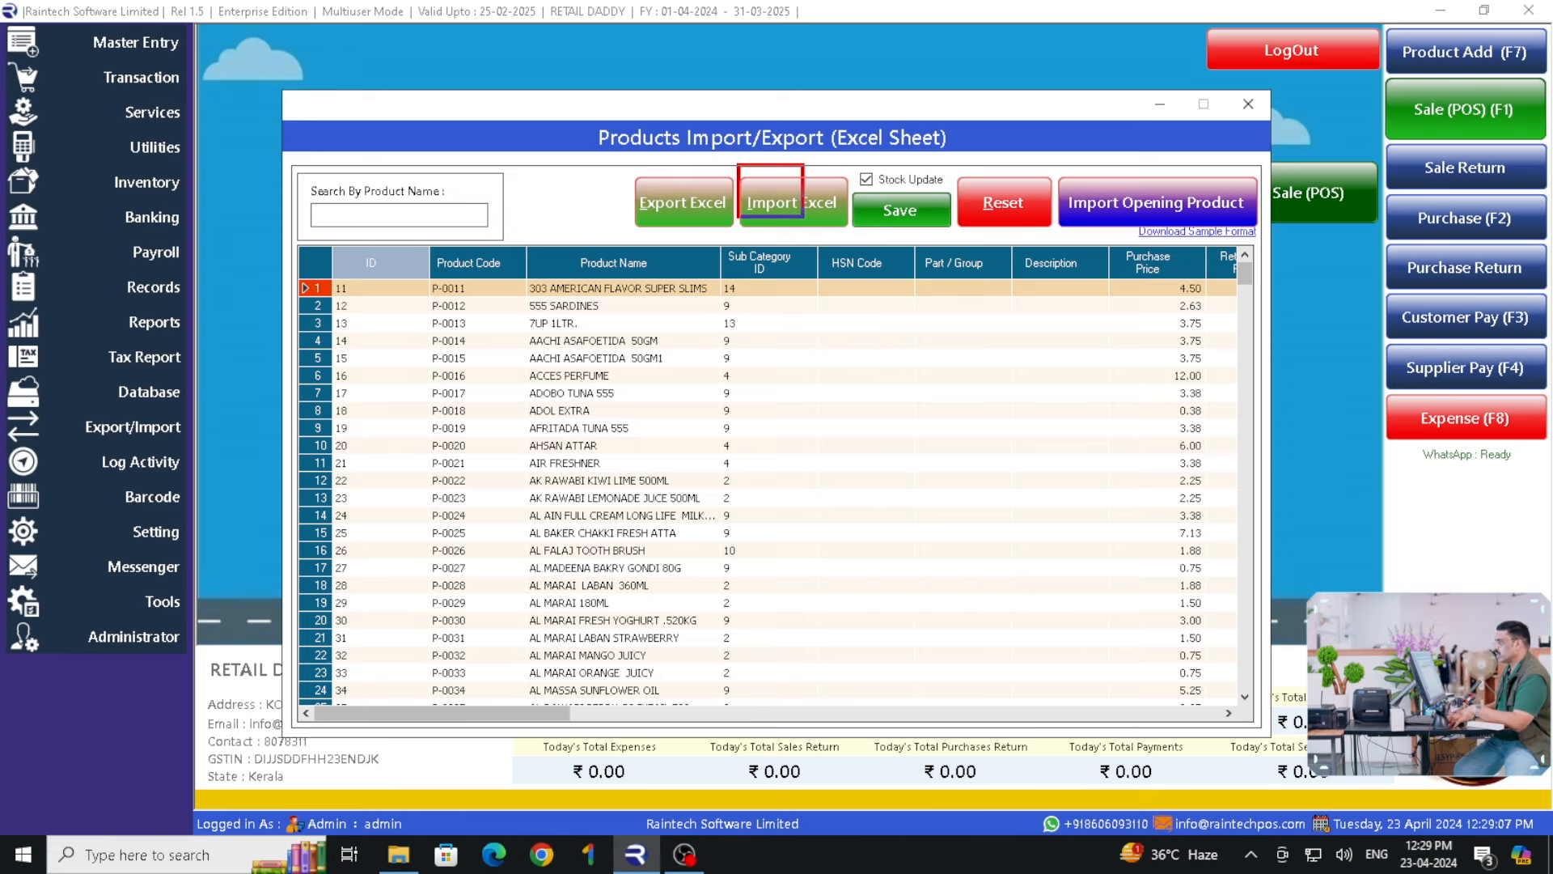
Import the updated product phone Excel file from the Desktop into the product grid.
click(804, 205)
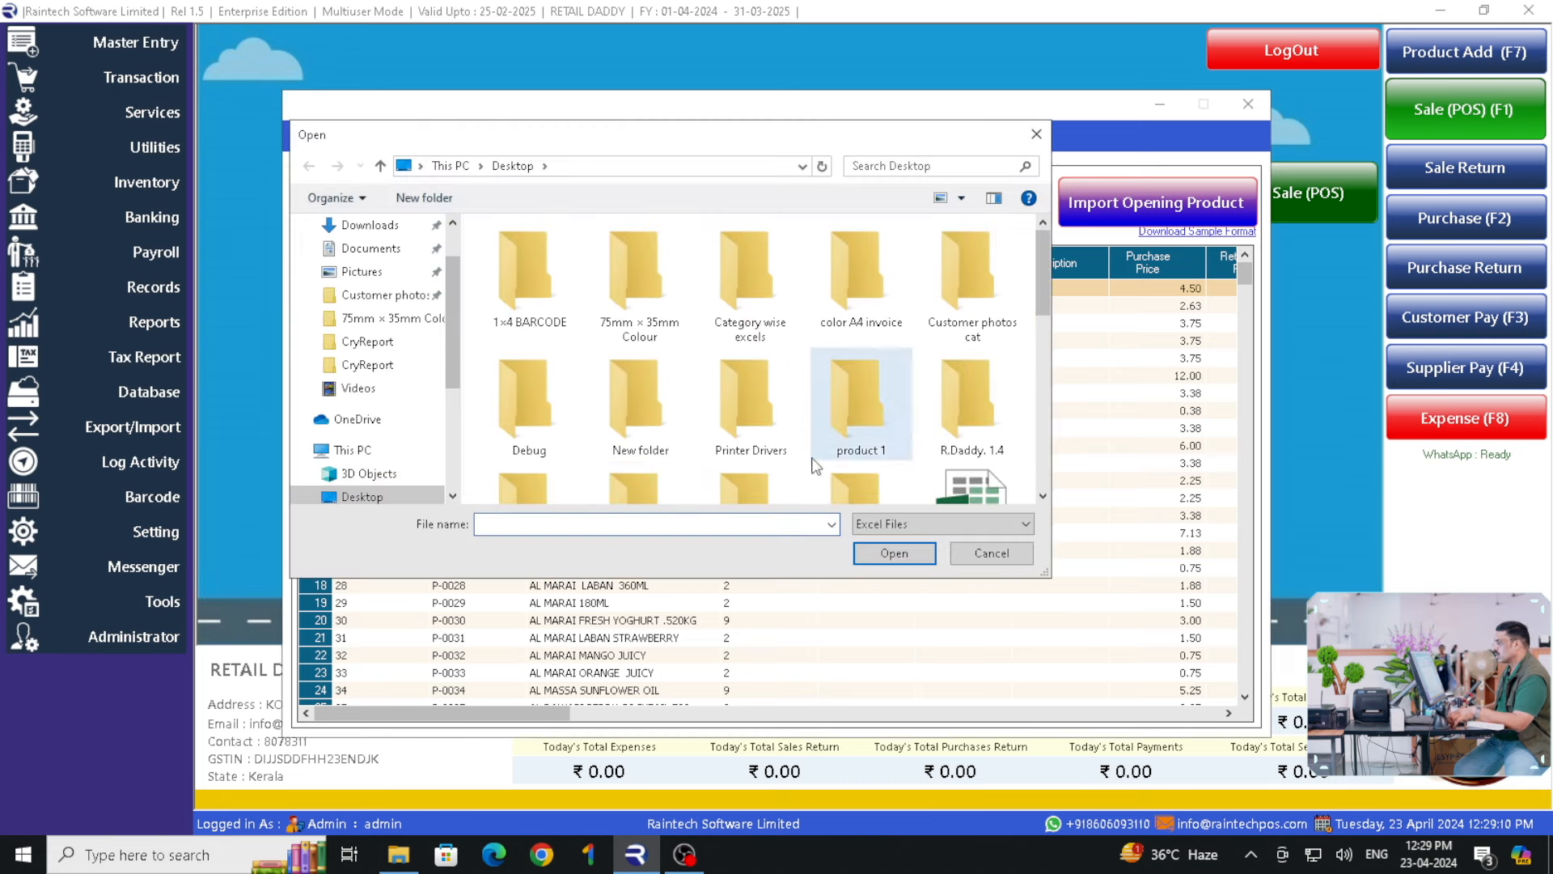
scroll(890, 420, down, 5)
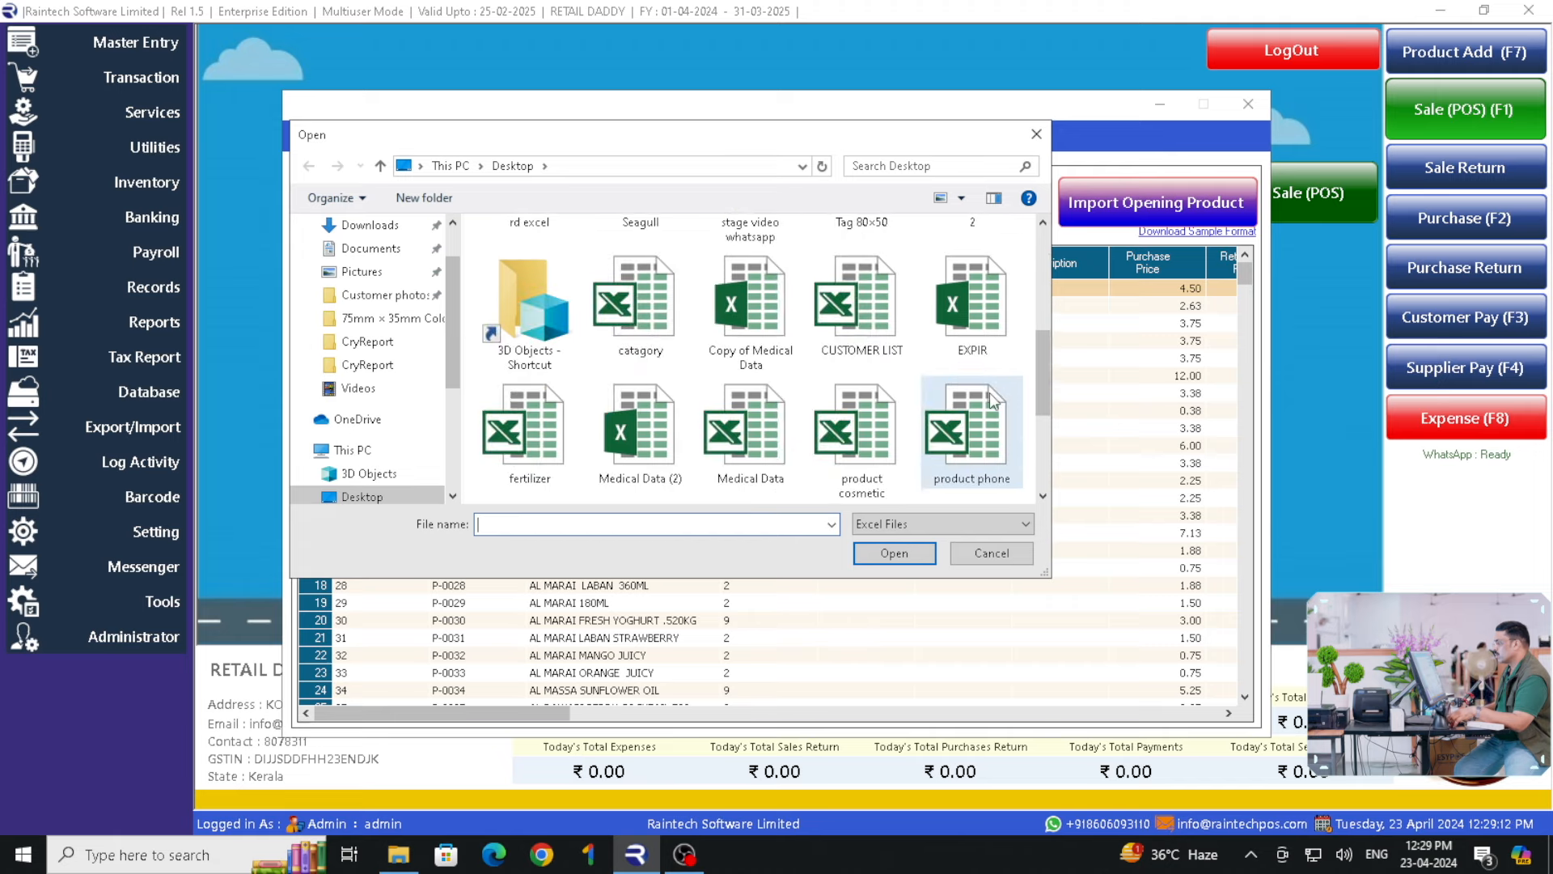
double_click(973, 447)
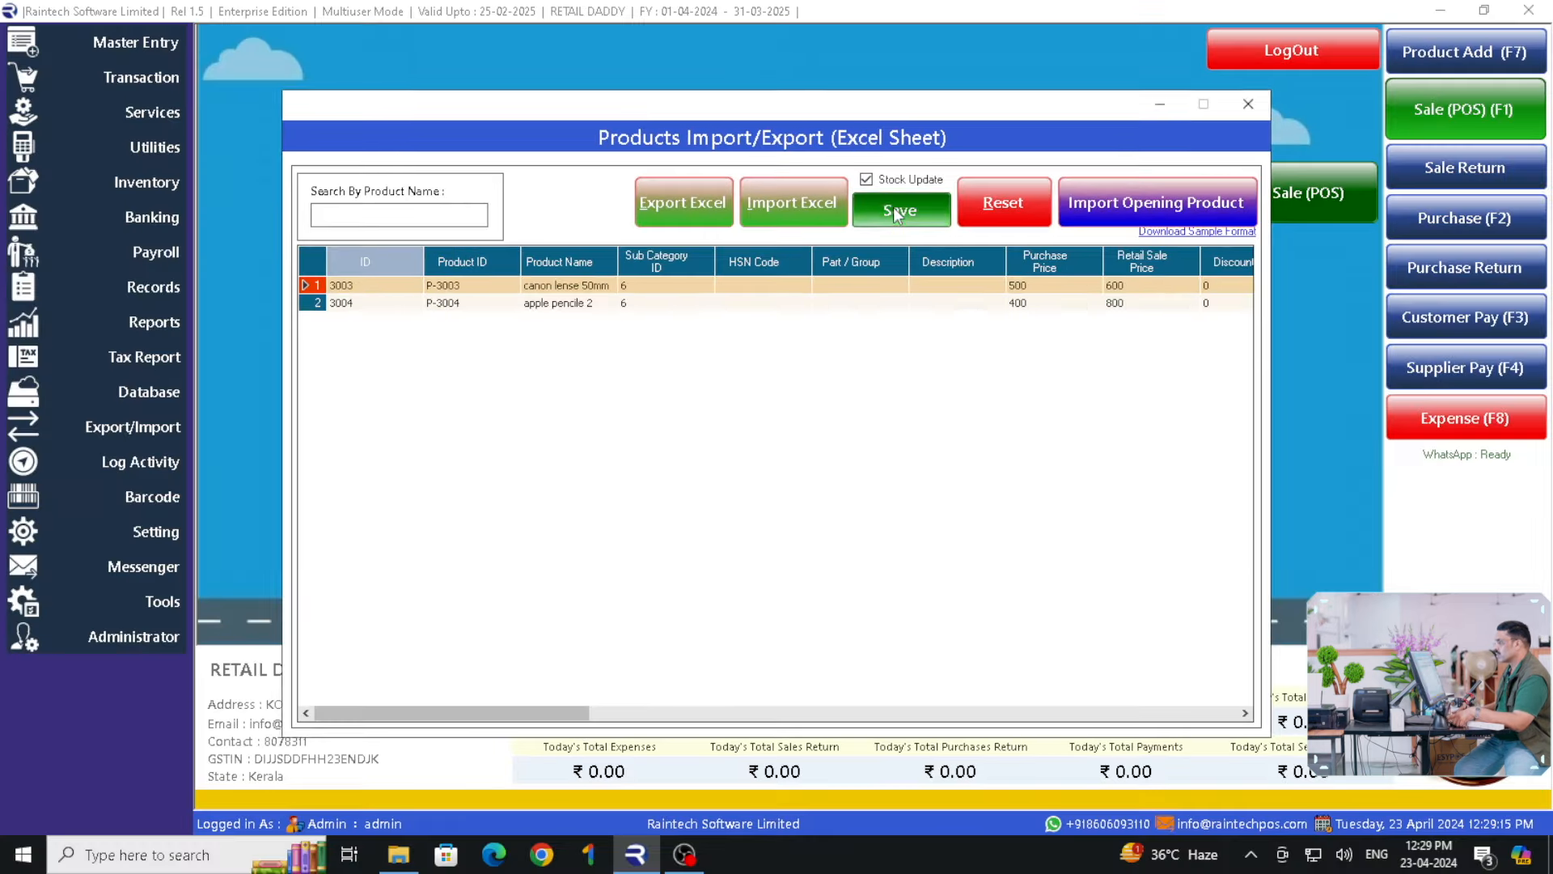
Save the two imported products with Stock Update enabled and close the Products Import/Export window.
click(896, 212)
click(813, 506)
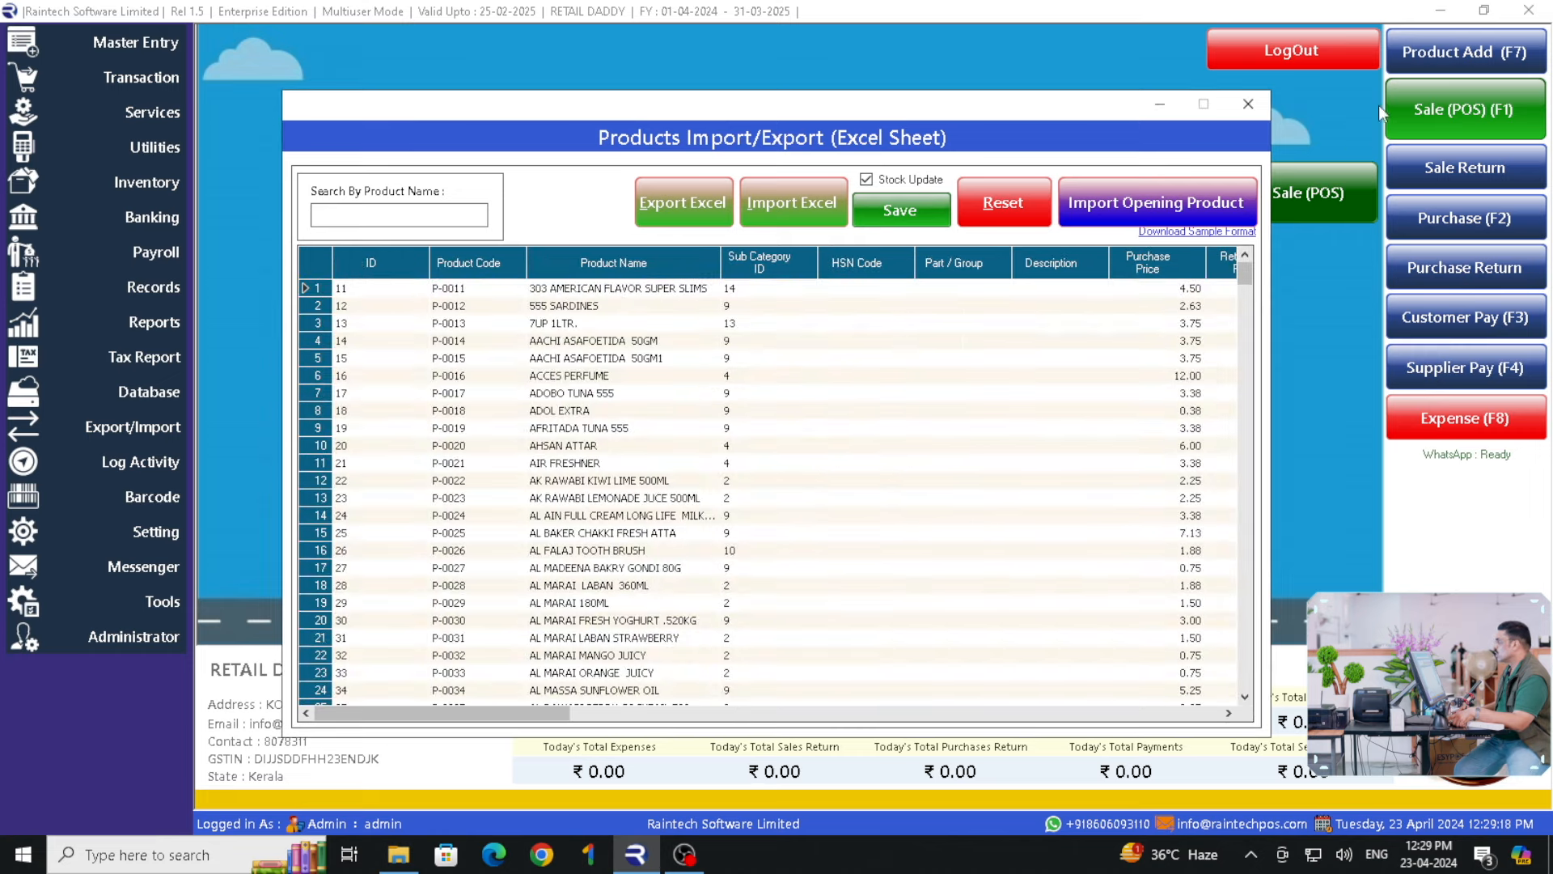
click(1246, 105)
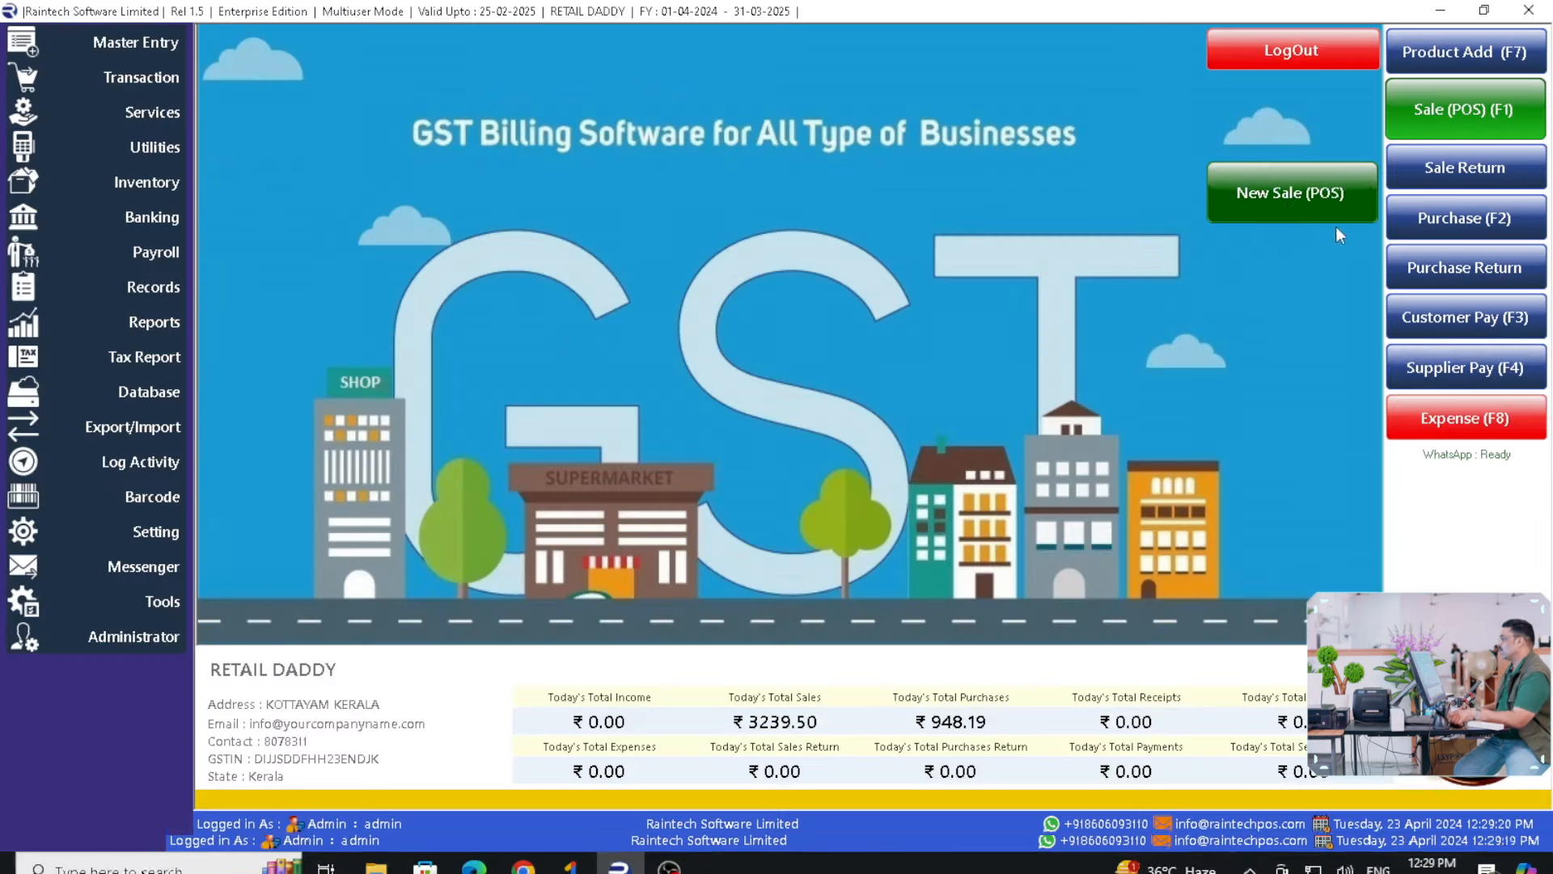
Check the ELECTRONICS category in a new POS sale for the imported apple pencile 2 and canon lense 50mm, and close the sale window.
click(1295, 255)
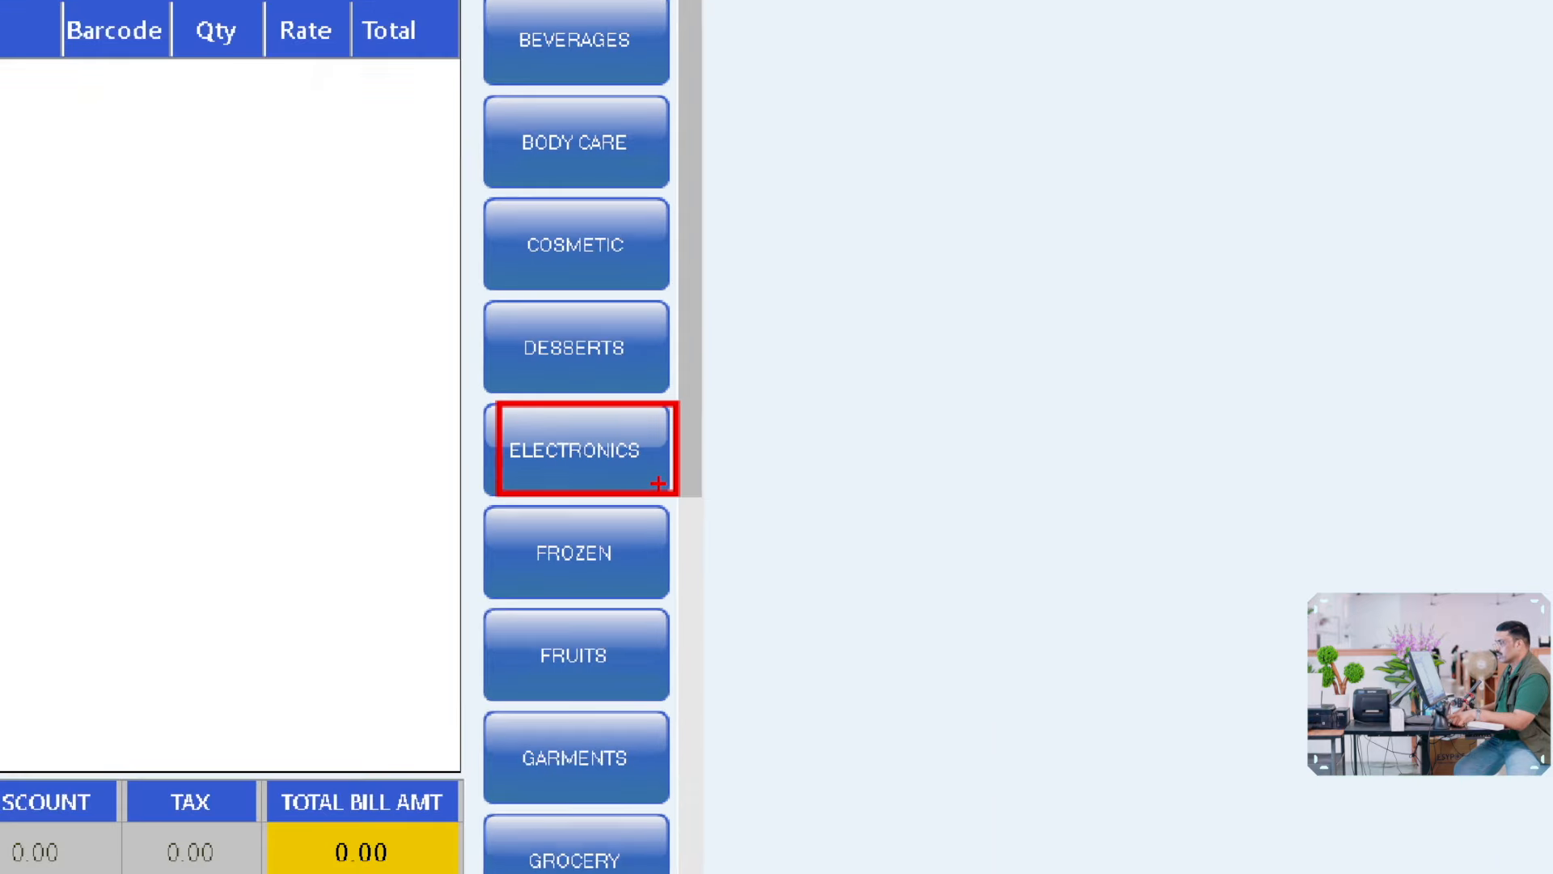
click(584, 448)
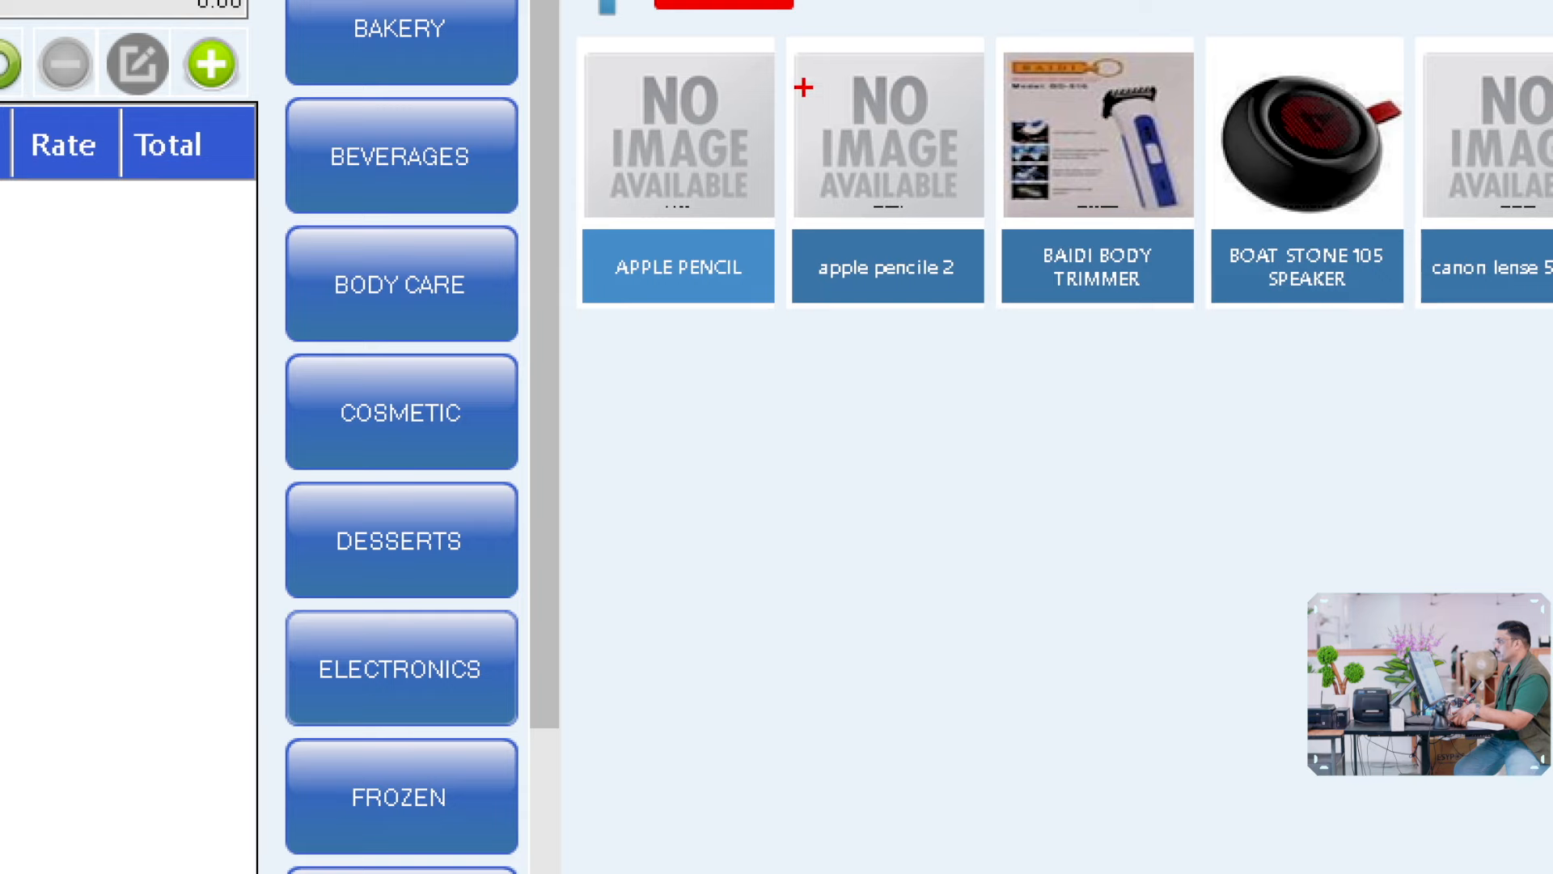
mouse_move(798, 82)
mouse_down()
mouse_move(906, 220)
mouse_move(890, 306)
mouse_up()
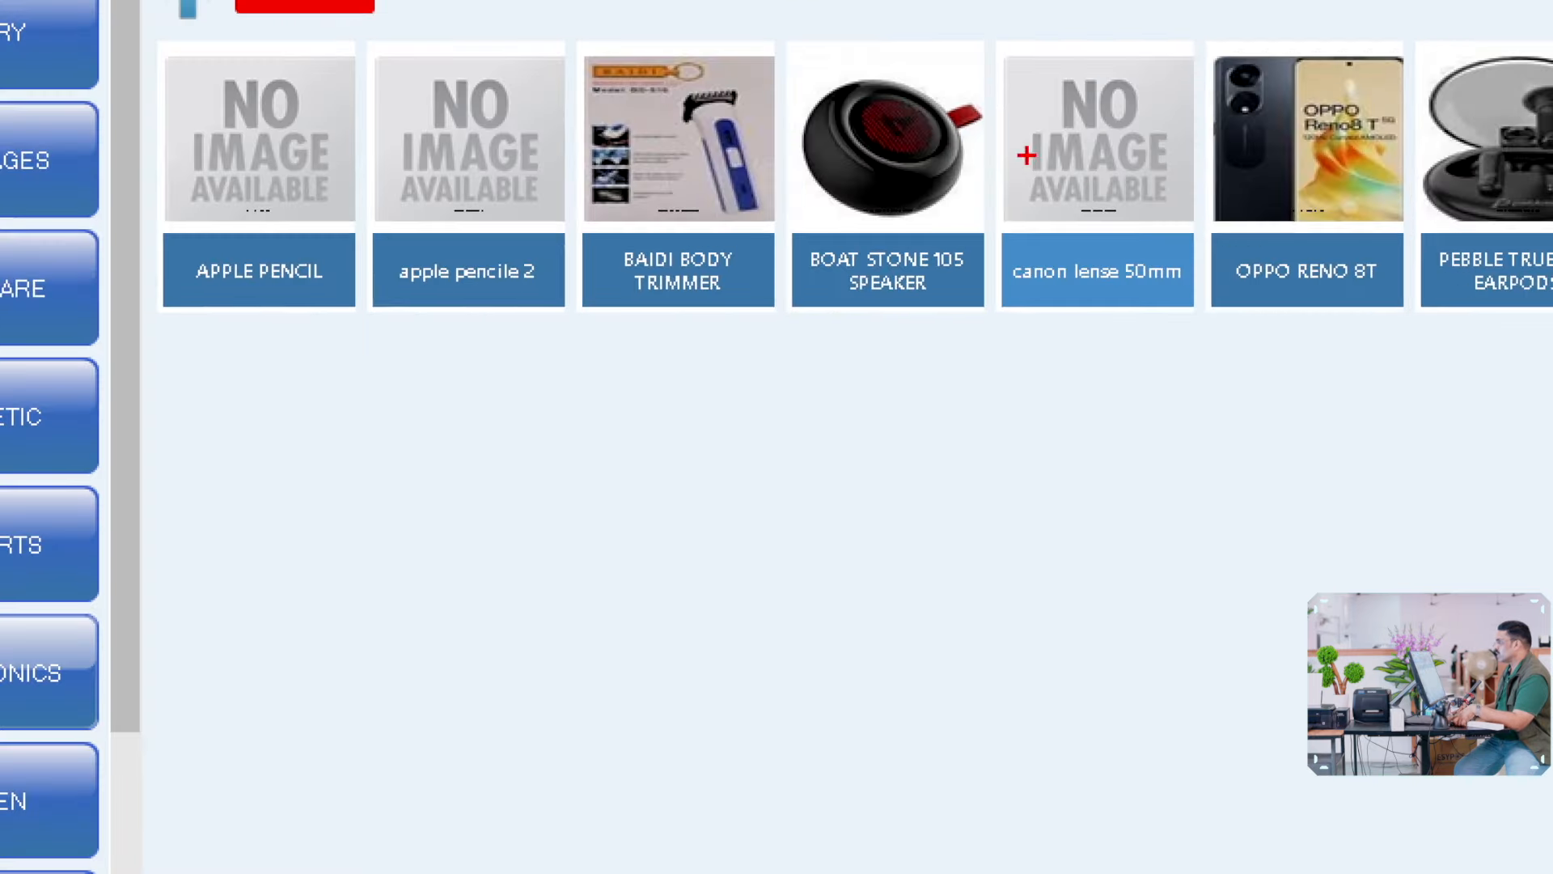
drag(1062, 144, 1169, 277)
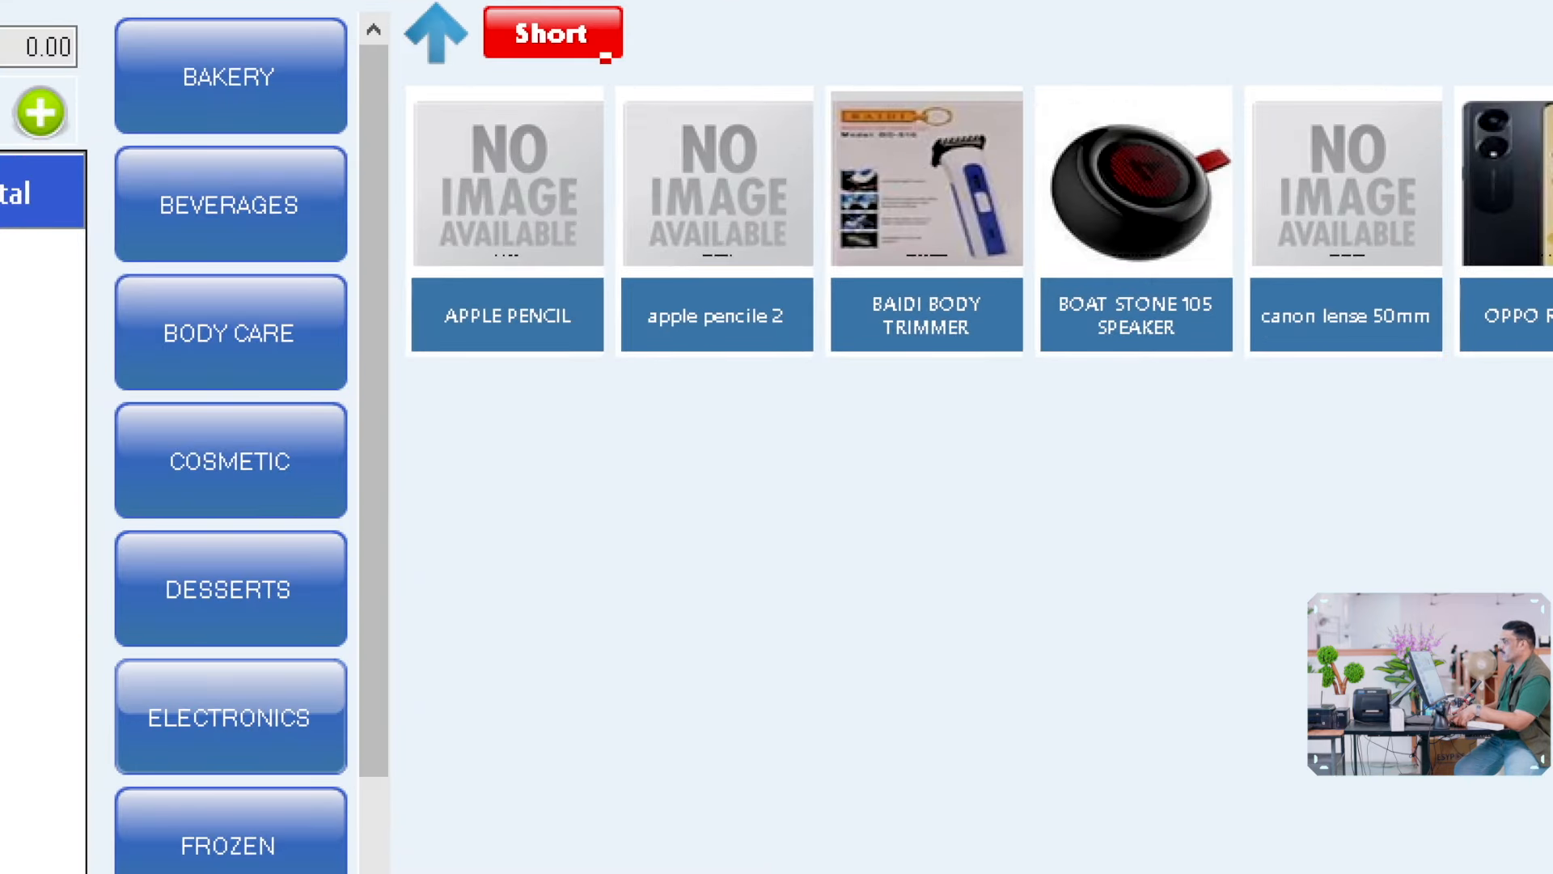
drag(605, 57, 816, 411)
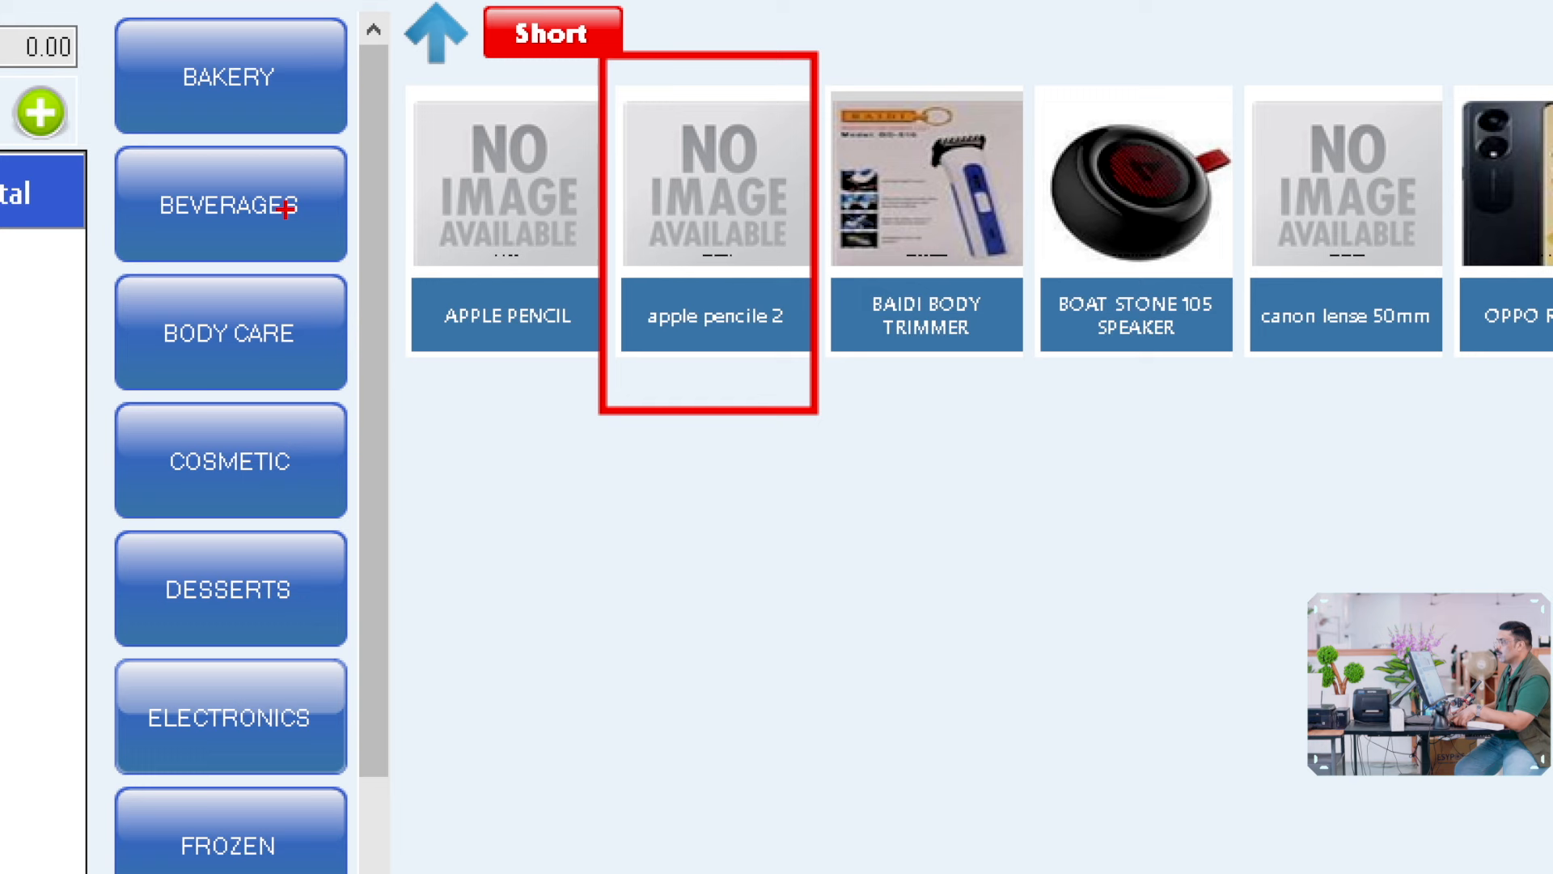
drag(430, 69, 563, 387)
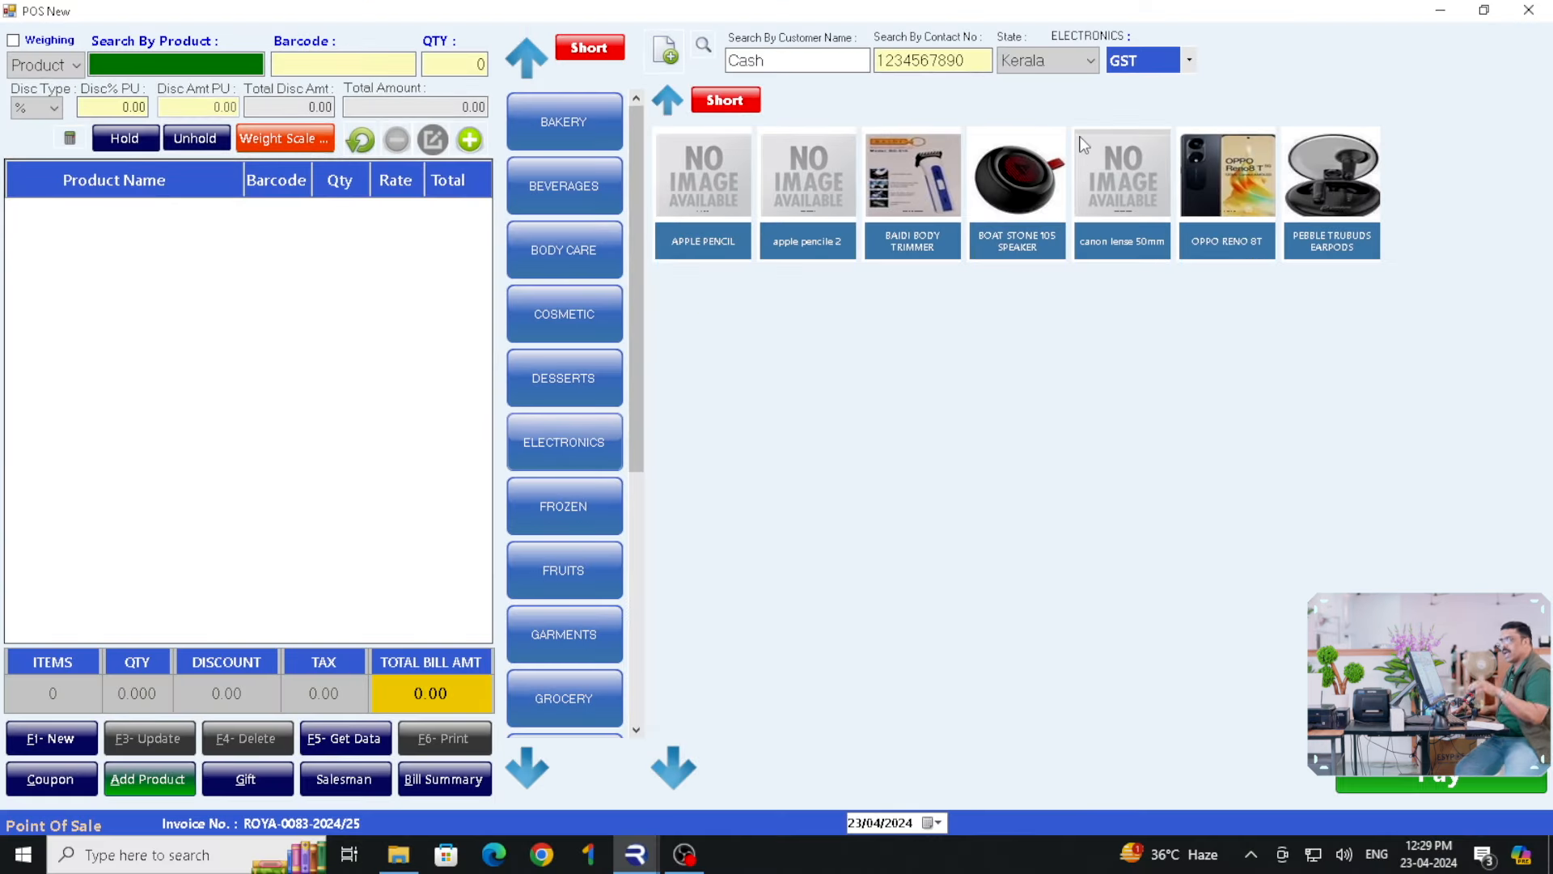
click(1521, 10)
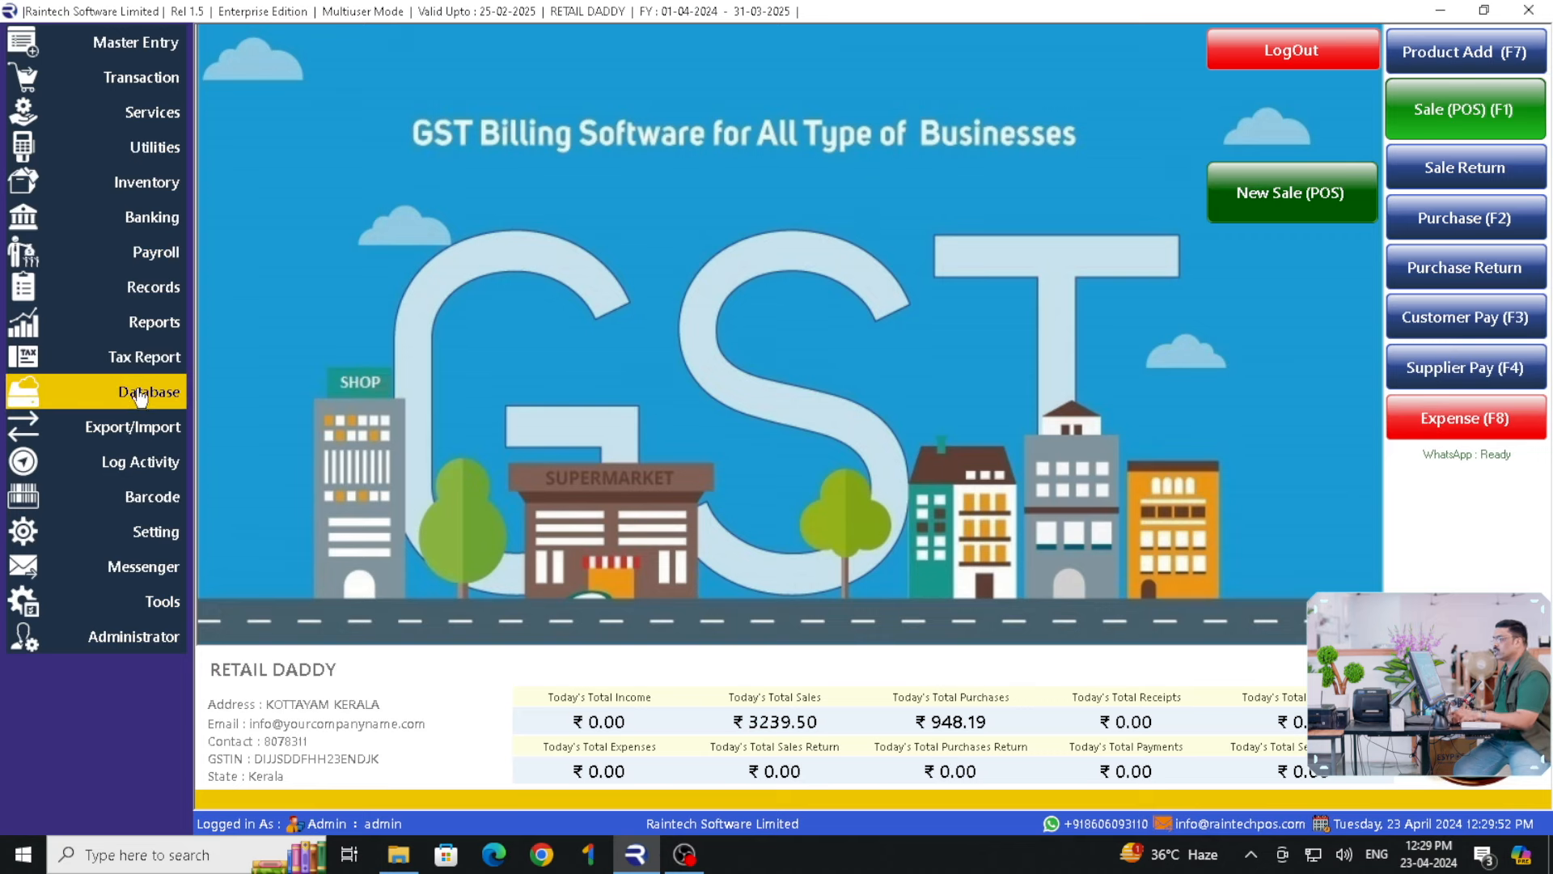
Open the Product Catalogue - cum - Image Update utility.
click(158, 150)
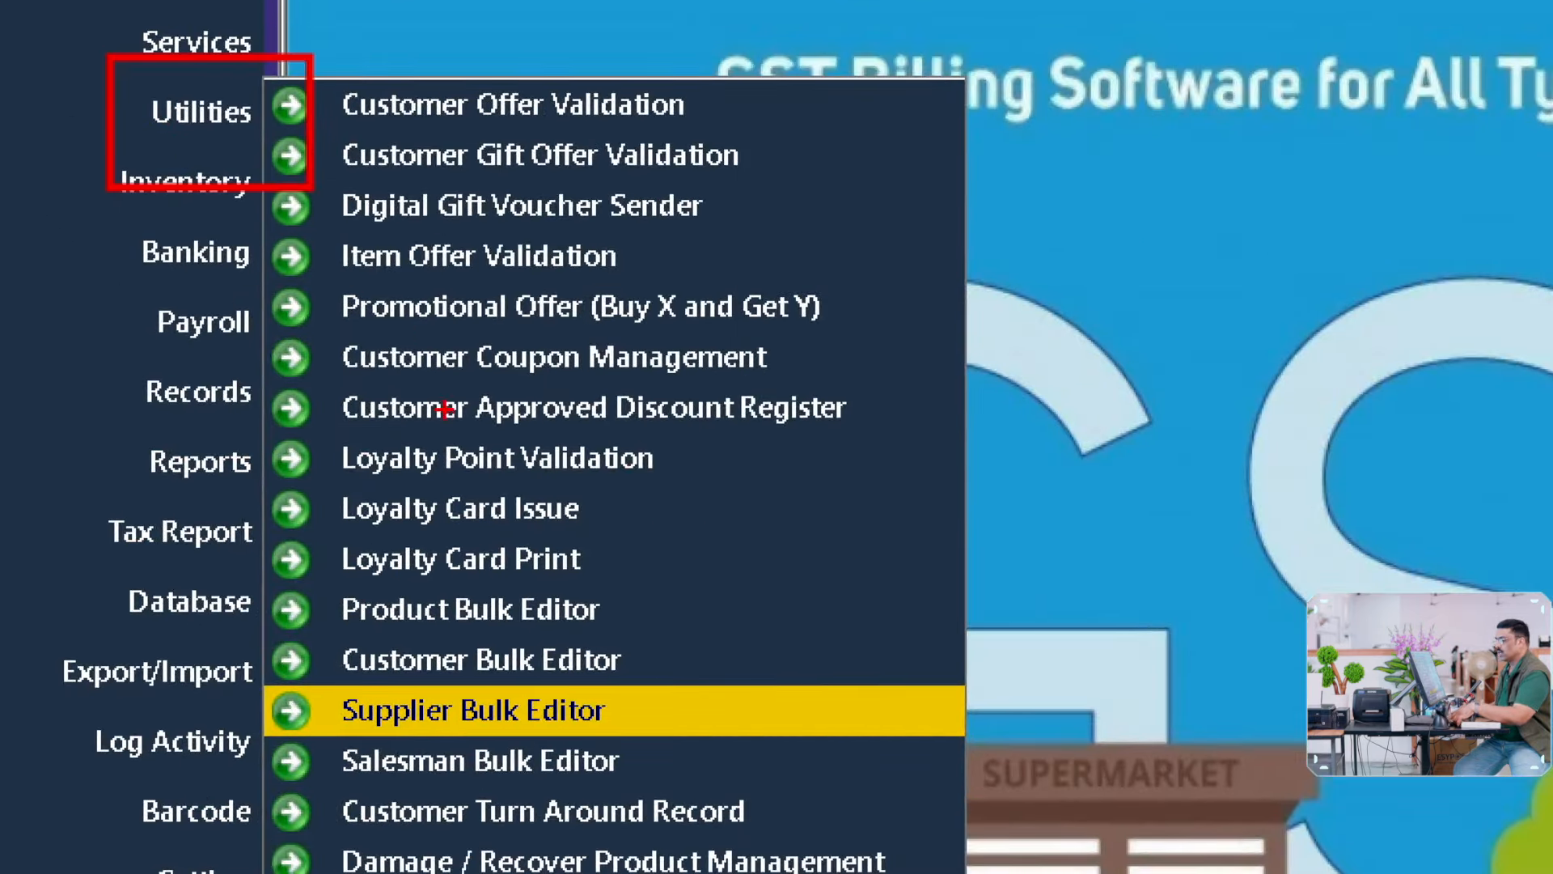
key(Escape)
key(ctrl+1)
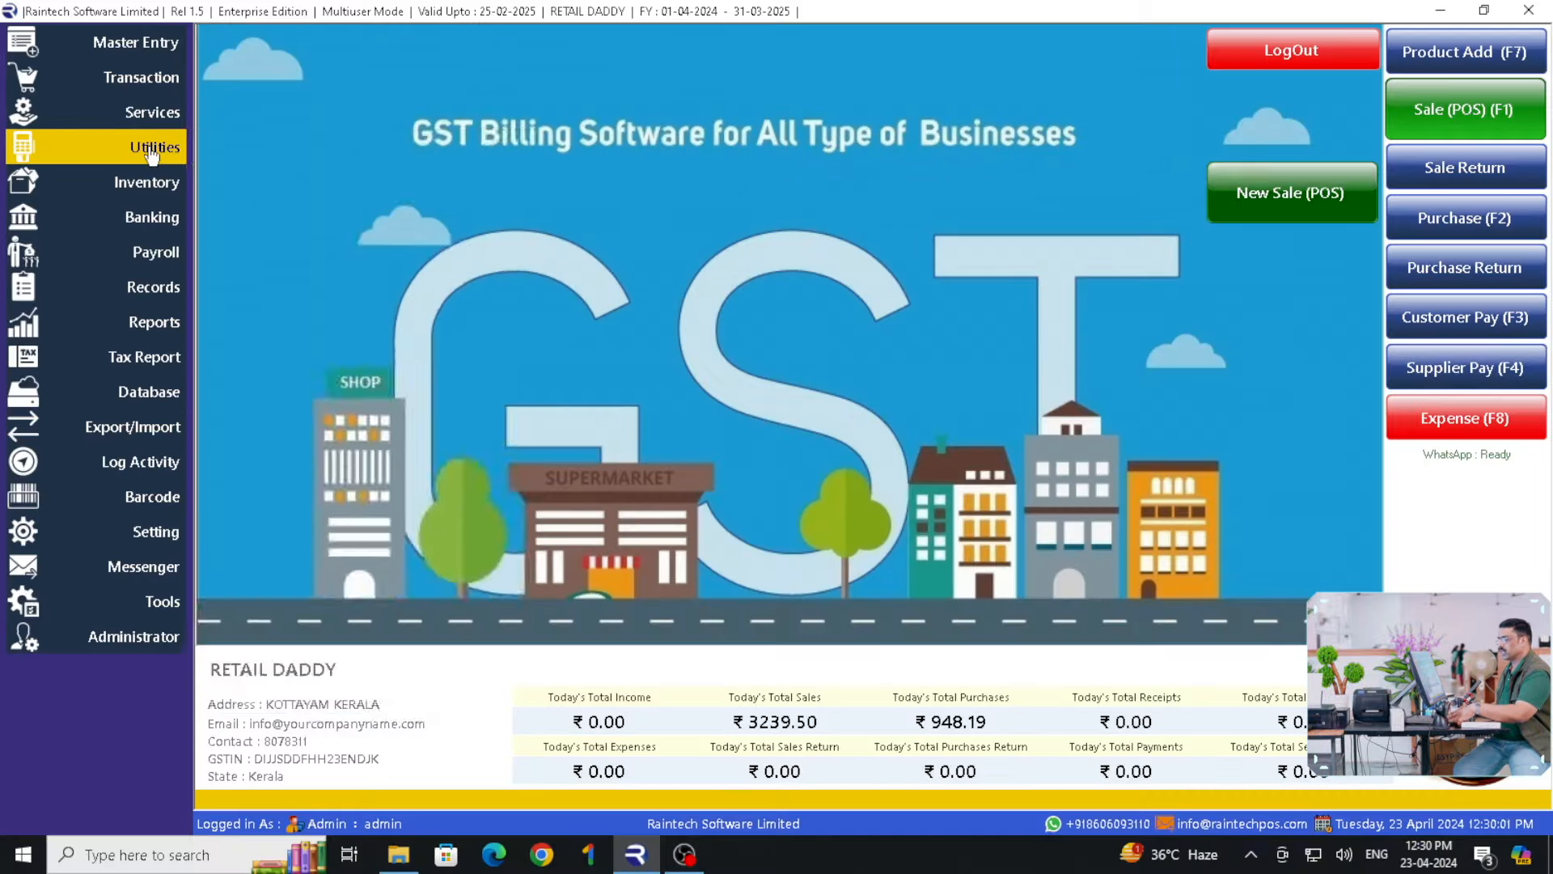
click(153, 149)
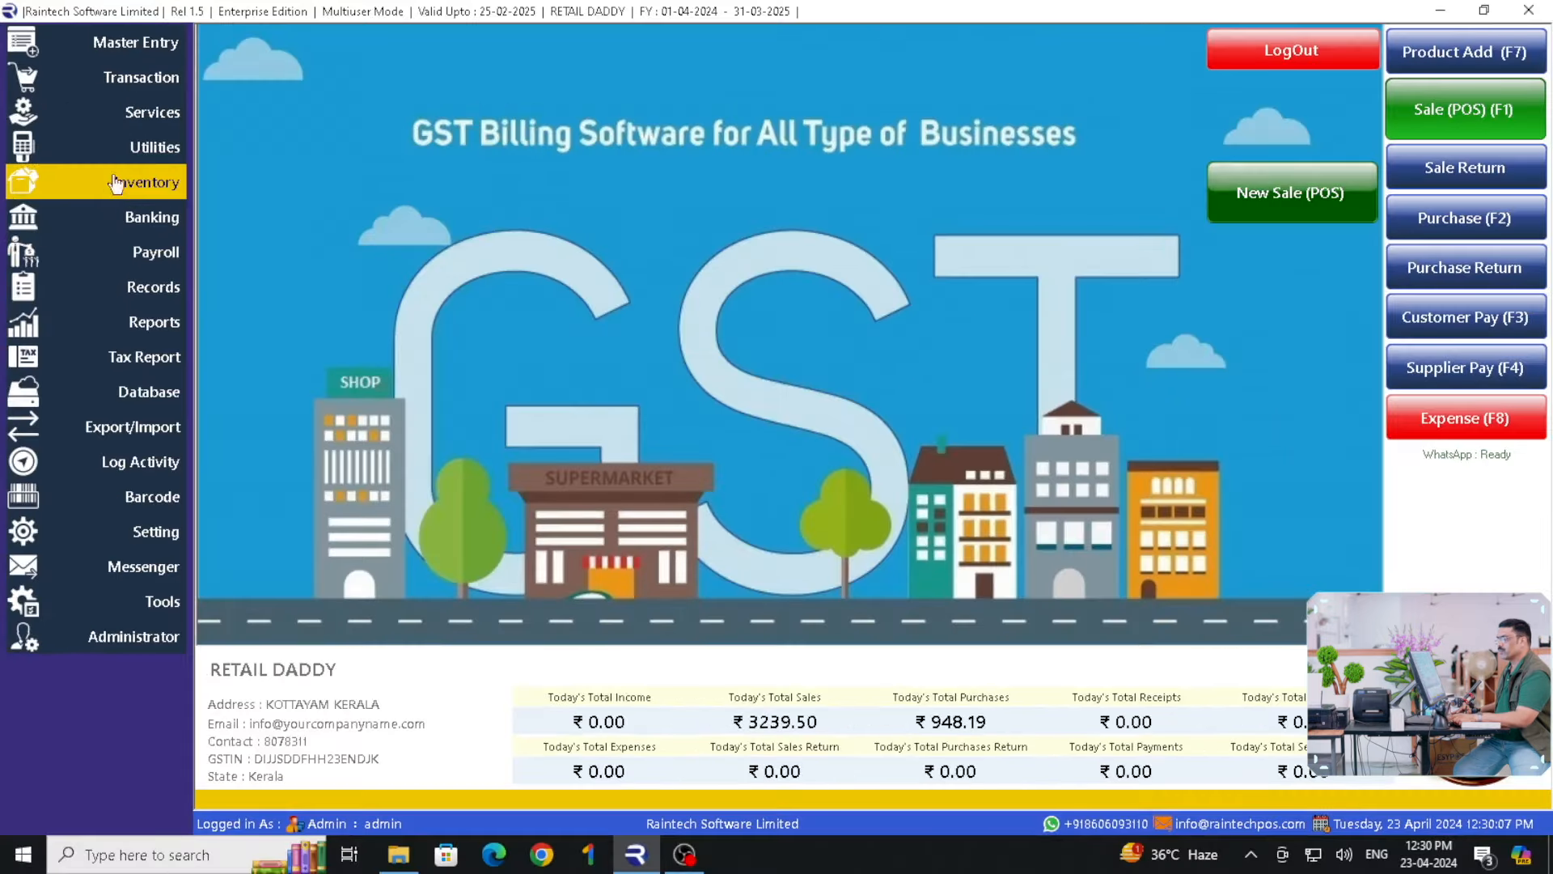
click(148, 154)
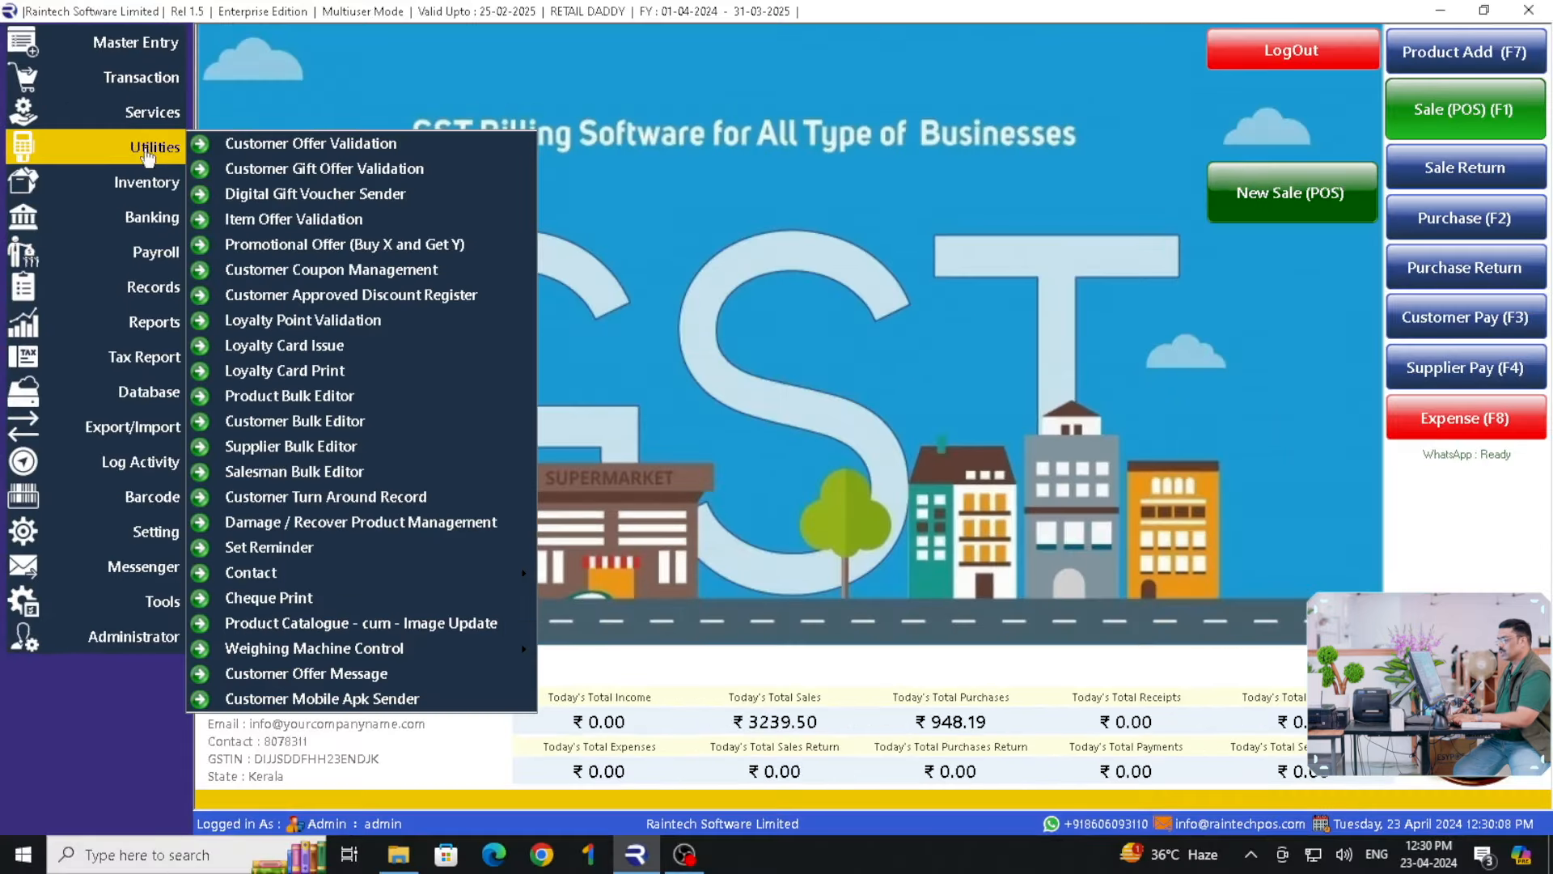
click(357, 627)
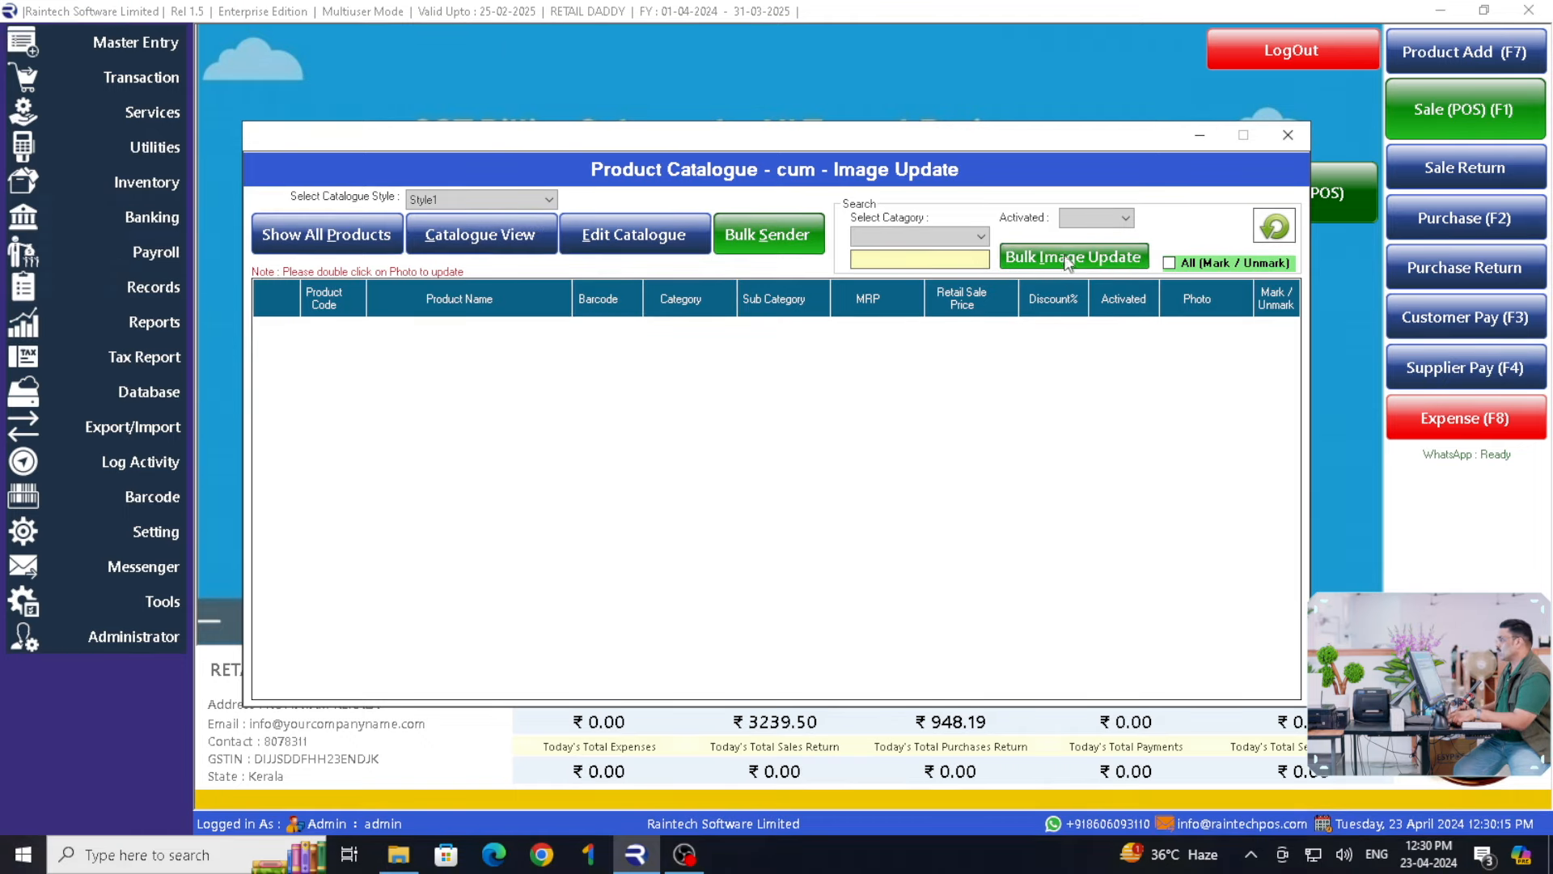
Filter the product catalogue by Sub Category with the search text "ele".
click(1068, 260)
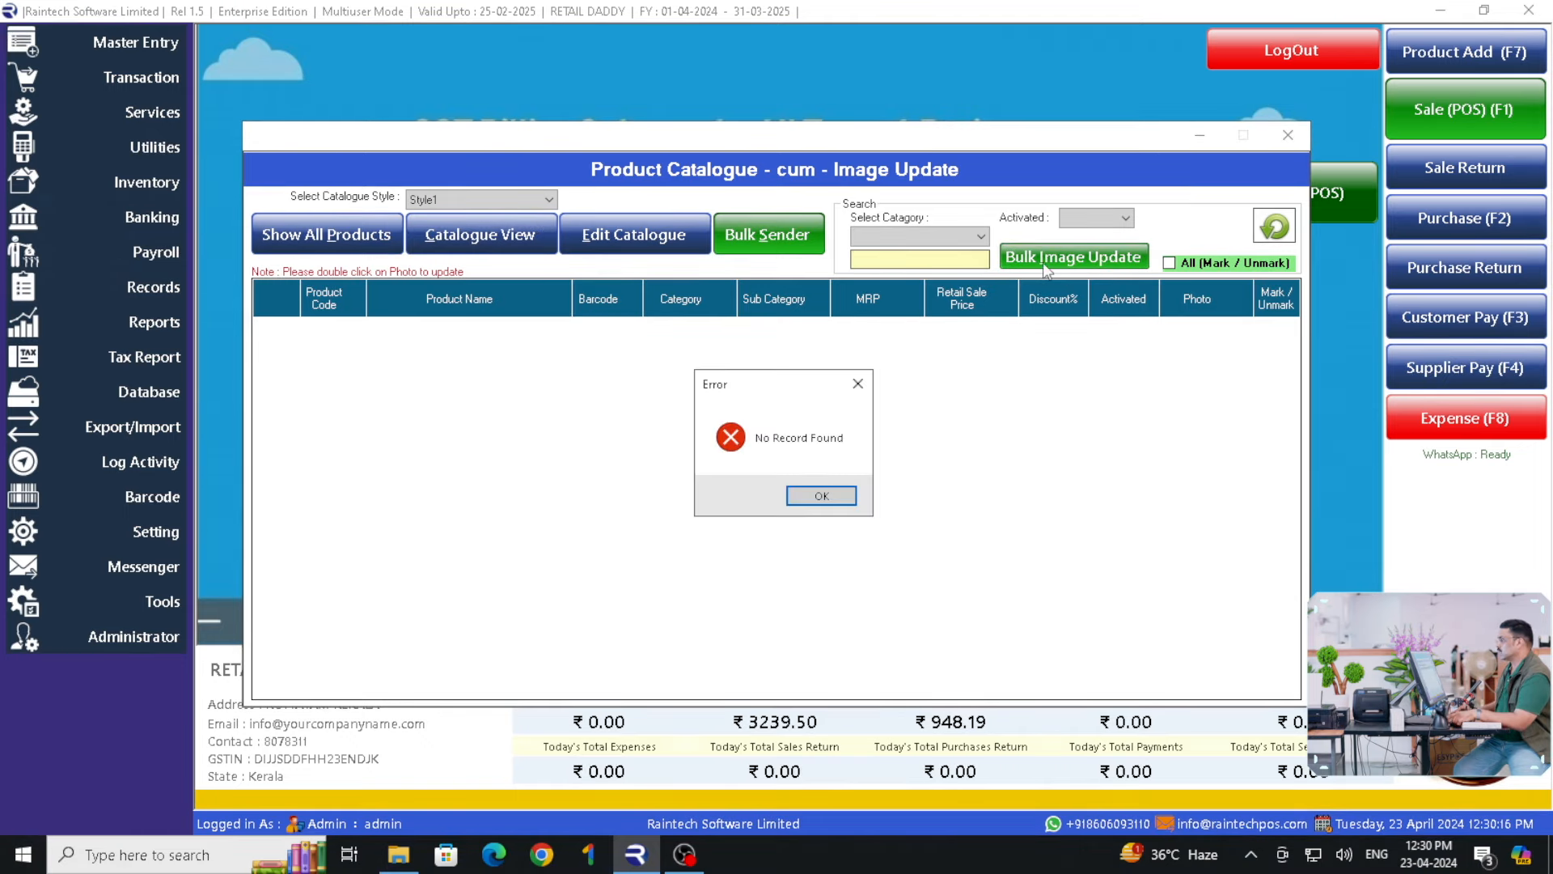
click(856, 381)
click(977, 238)
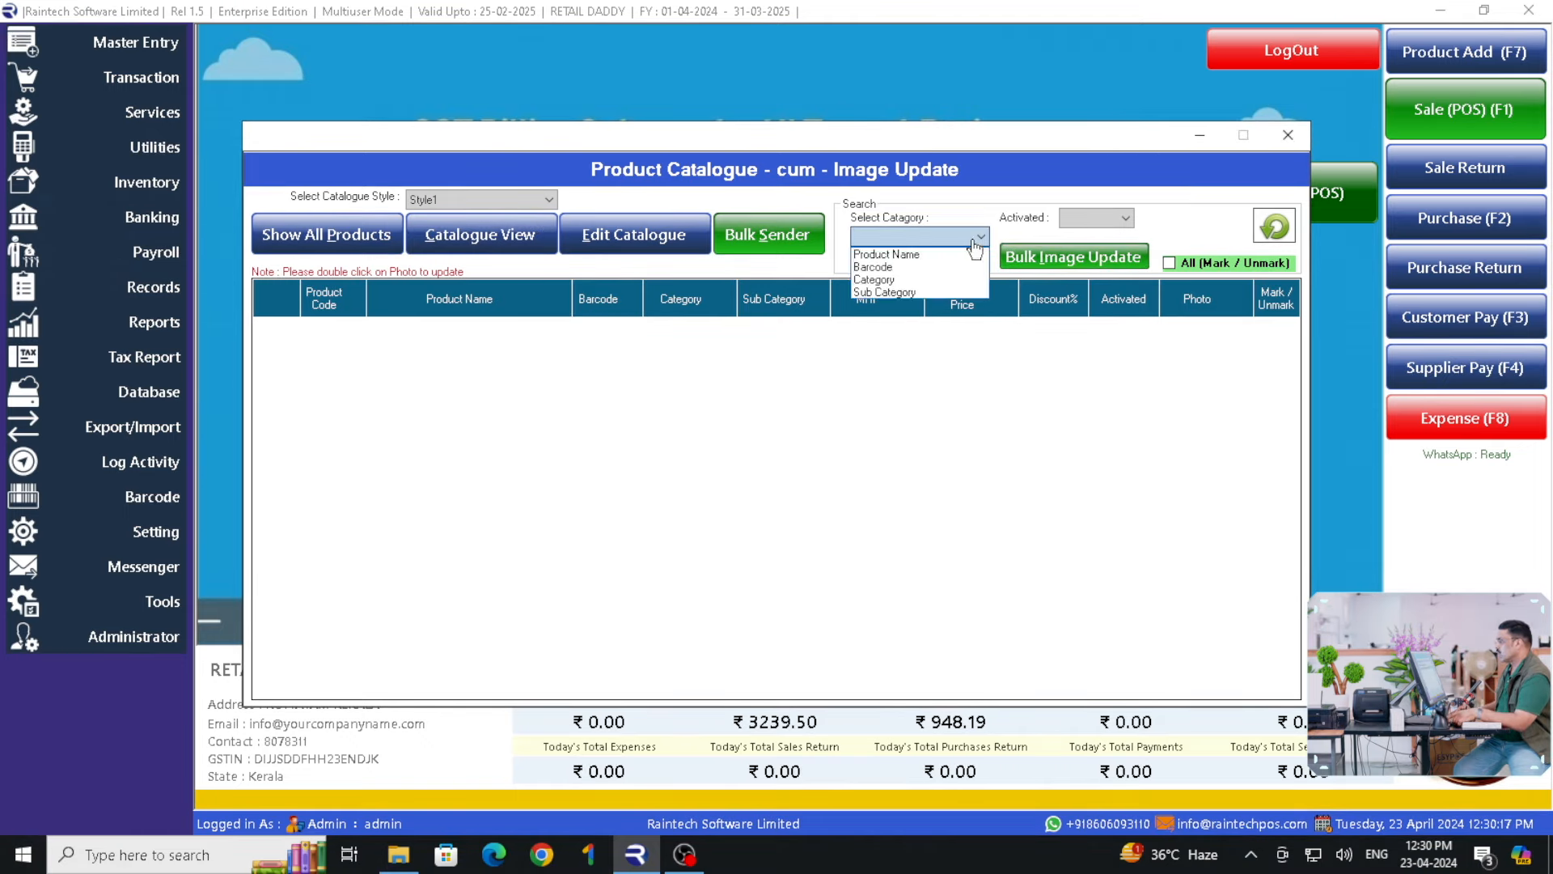
click(925, 292)
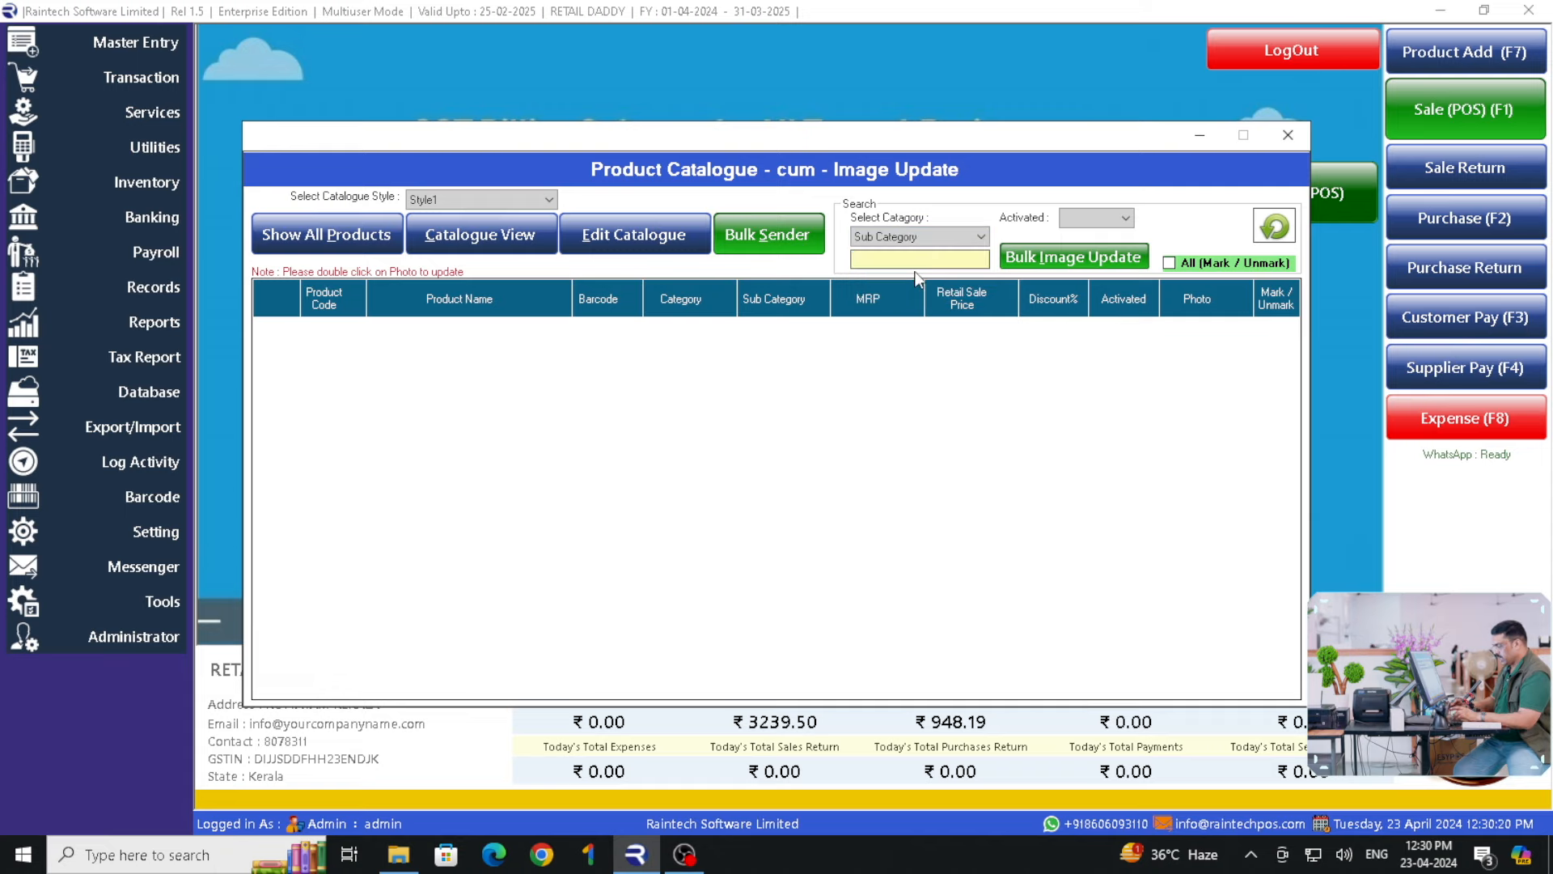
text(ele)
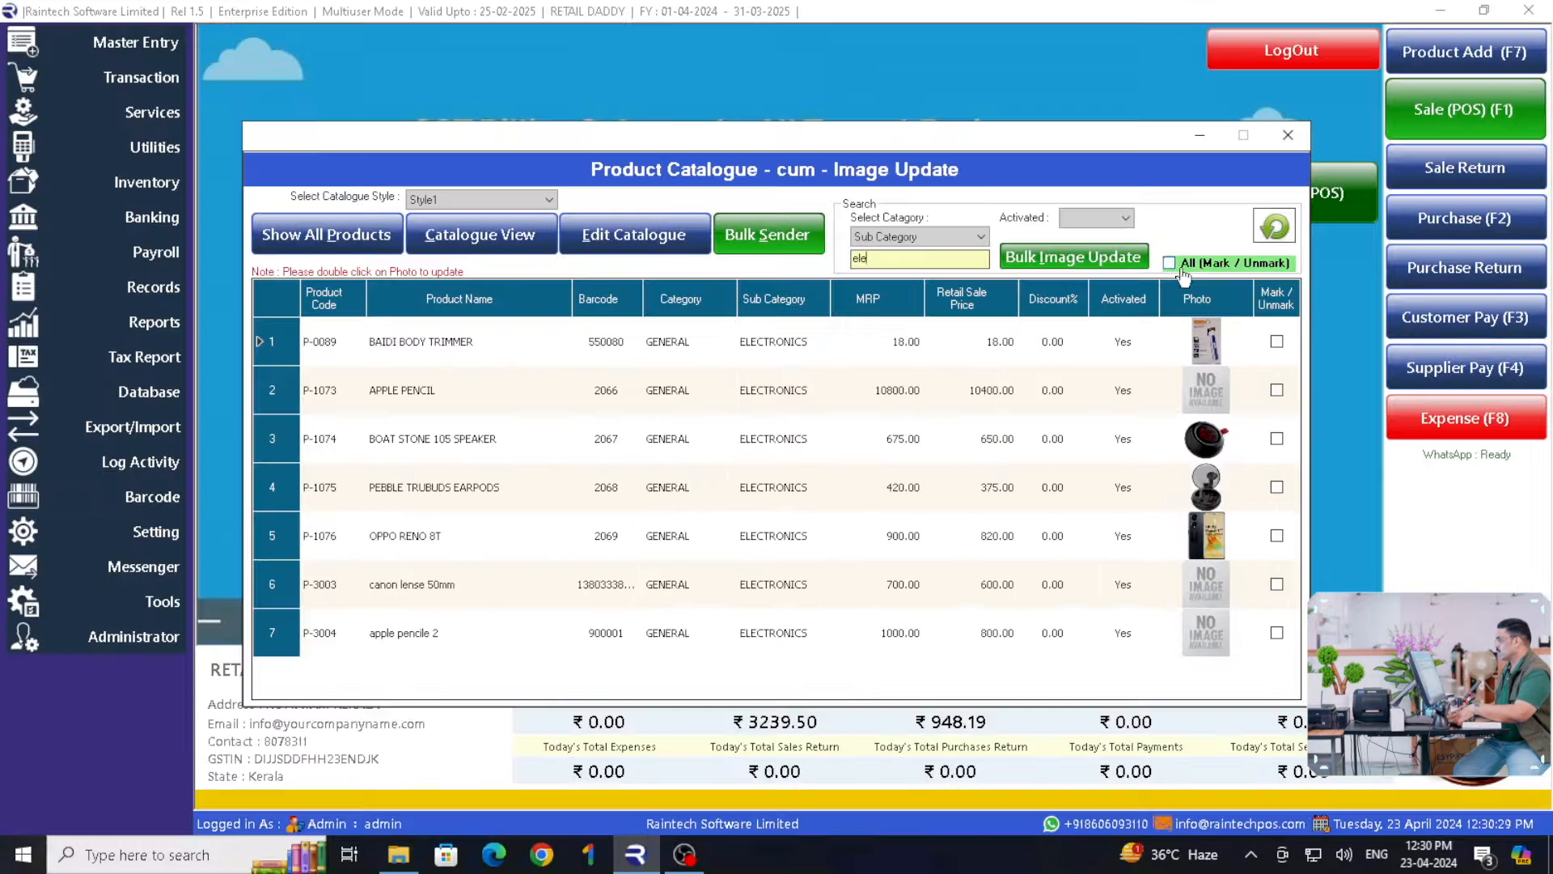
Mark all the listed electronics products and run the bulk image update on them.
click(1173, 265)
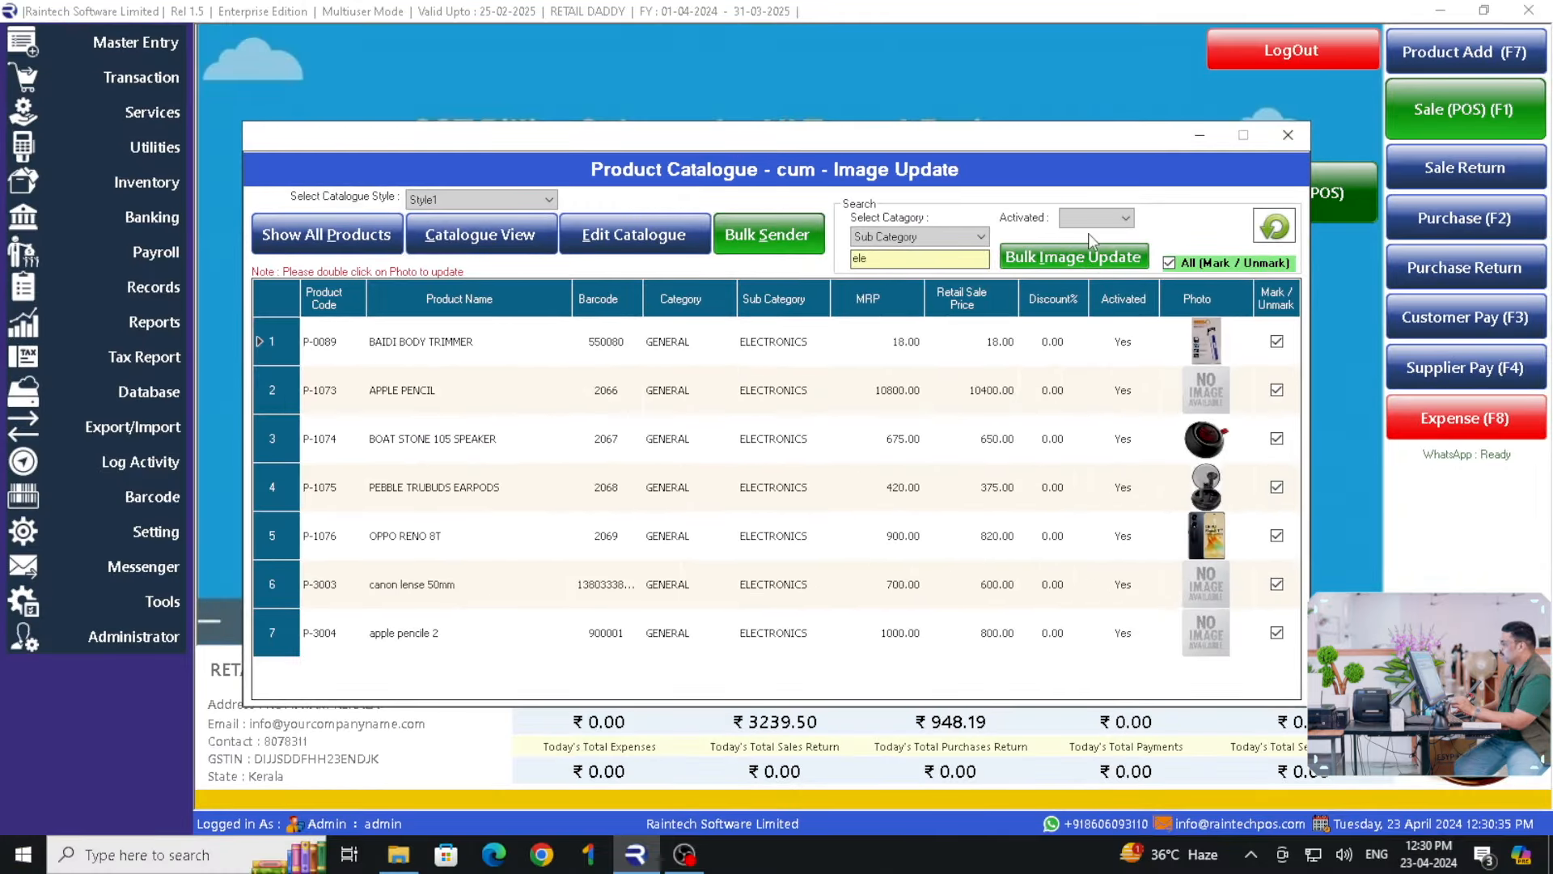
click(1091, 241)
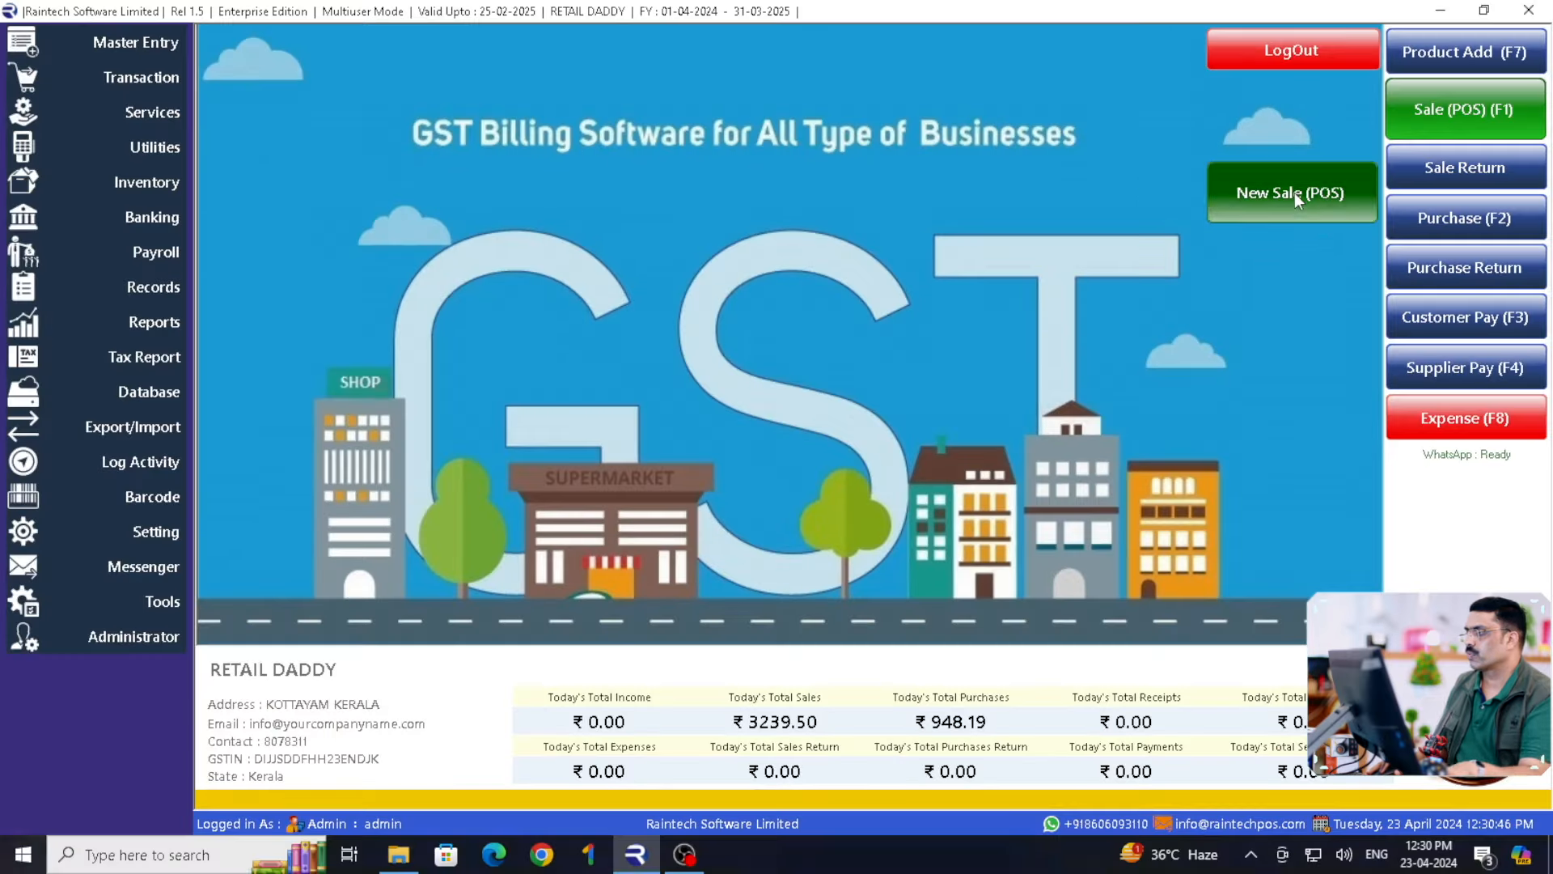
Open a new POS sale, show the ELECTRONICS products and add canon lense 50mm to the bill.
click(1307, 226)
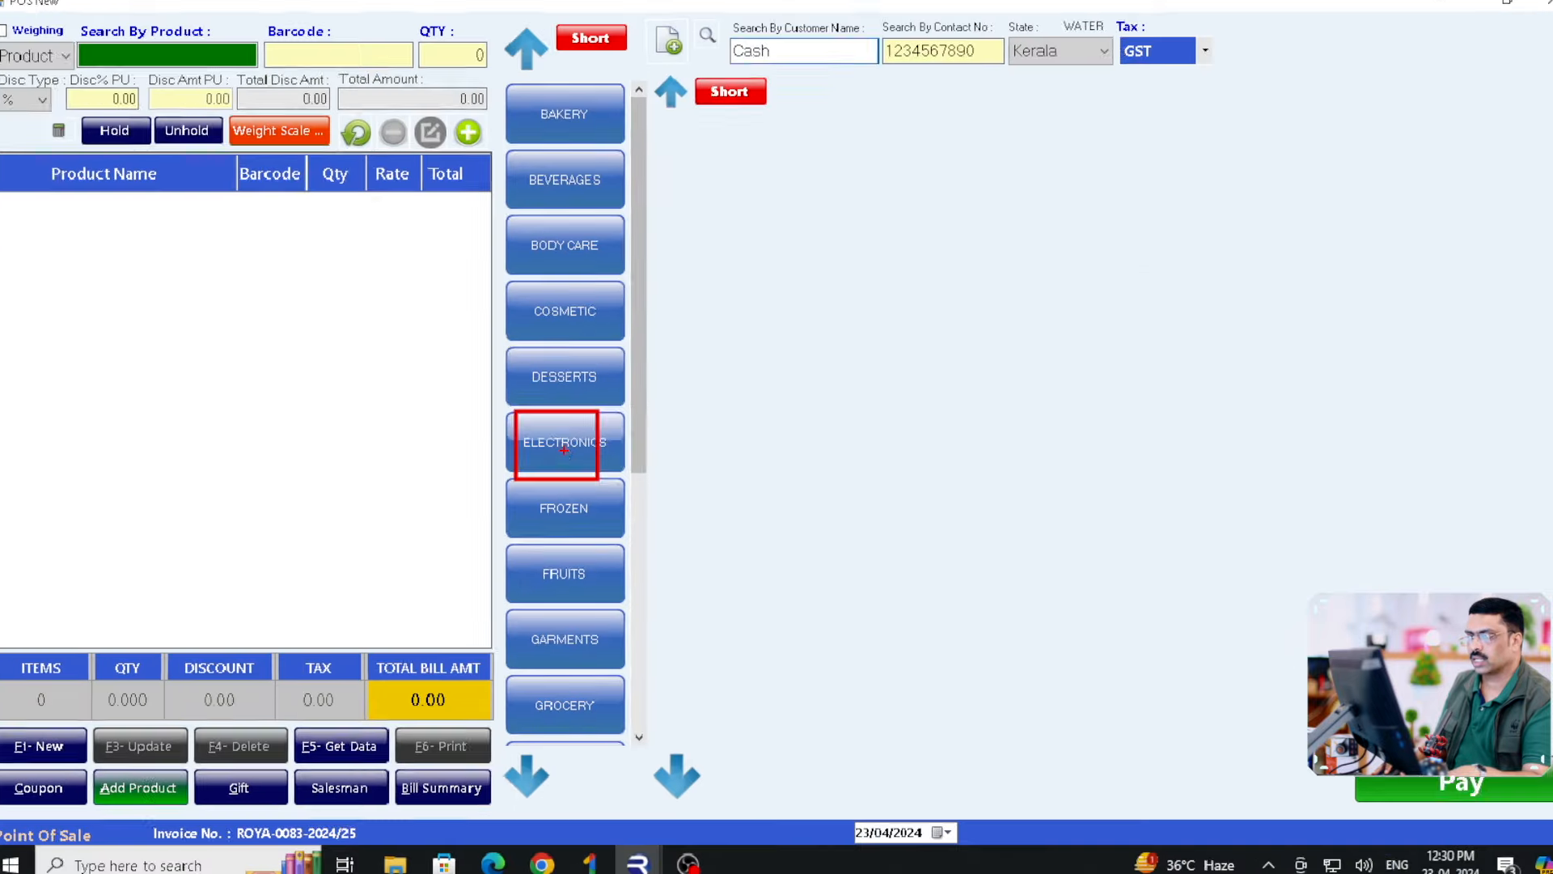
click(564, 447)
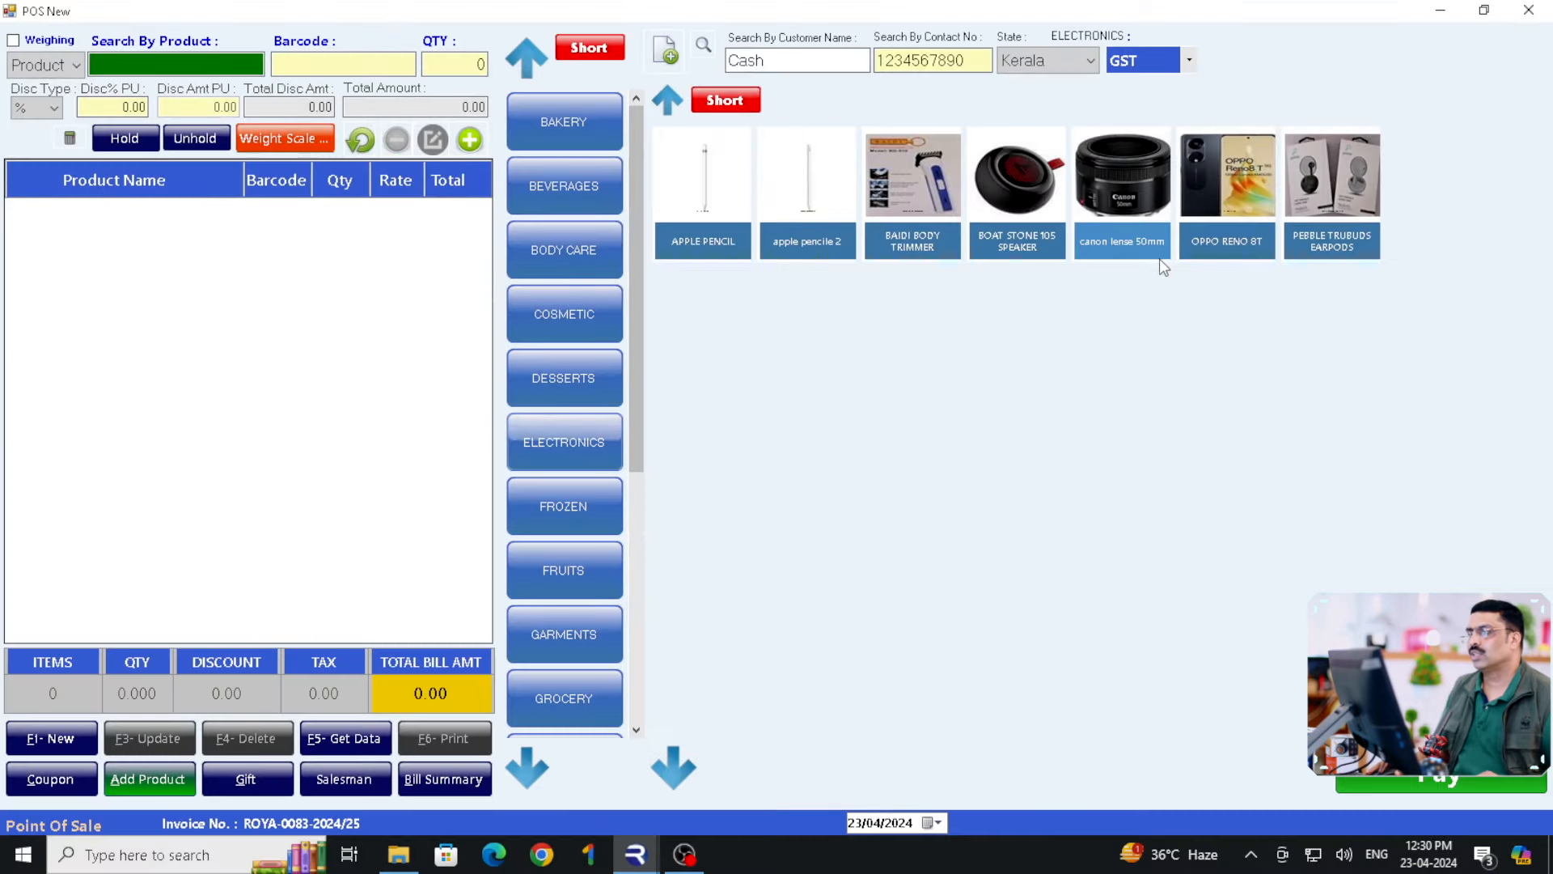
click(1115, 172)
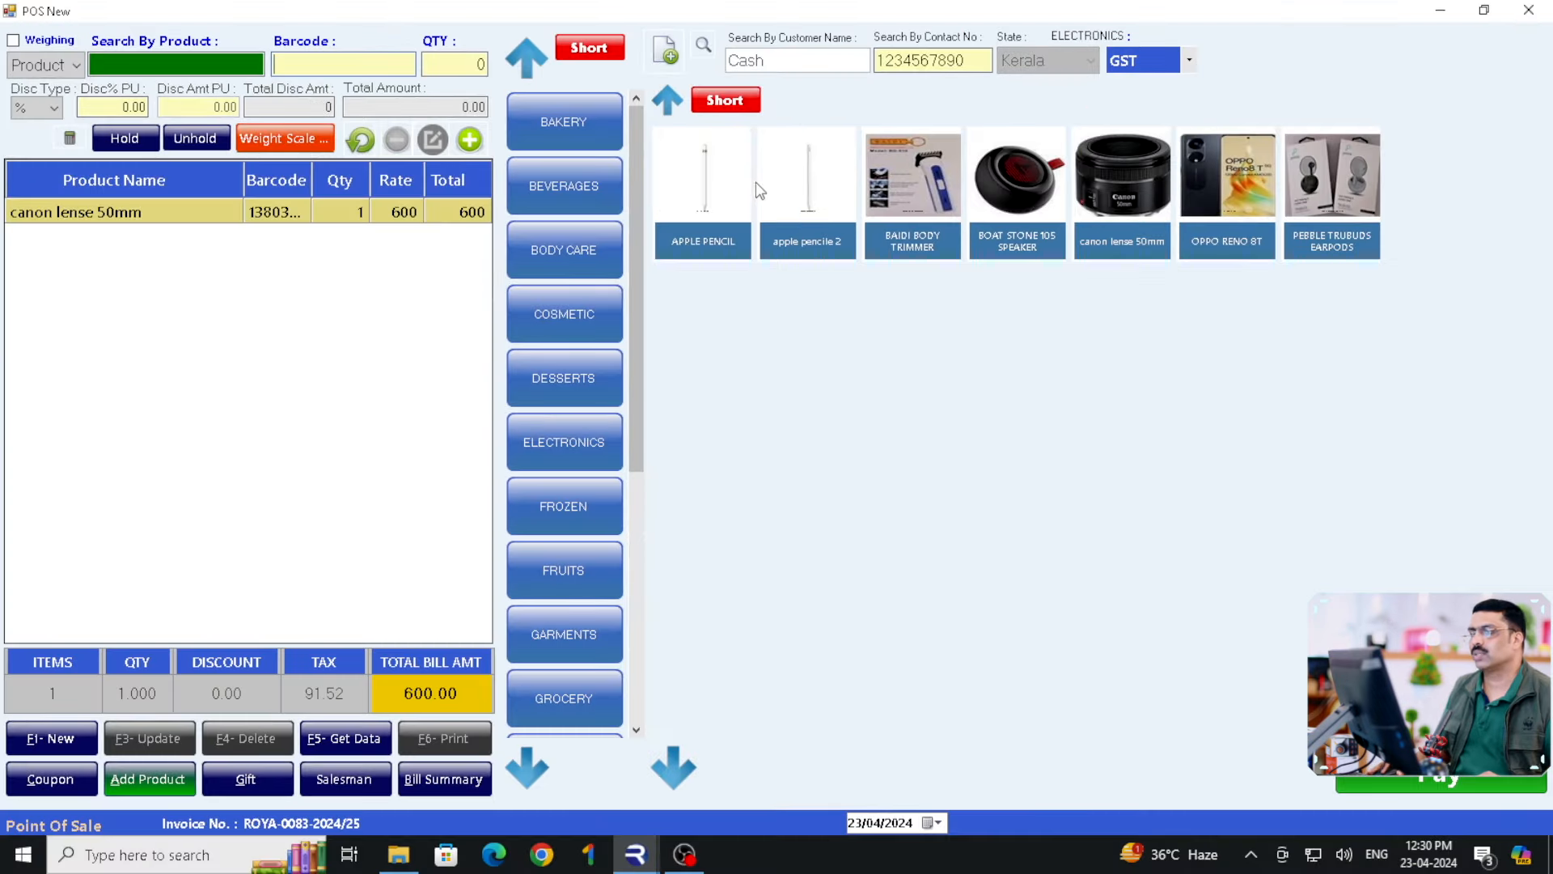
Add apple pencile 2 and APPLE PENCIL to the bill and close the sale window without taking payment.
click(785, 191)
click(704, 174)
click(1529, 10)
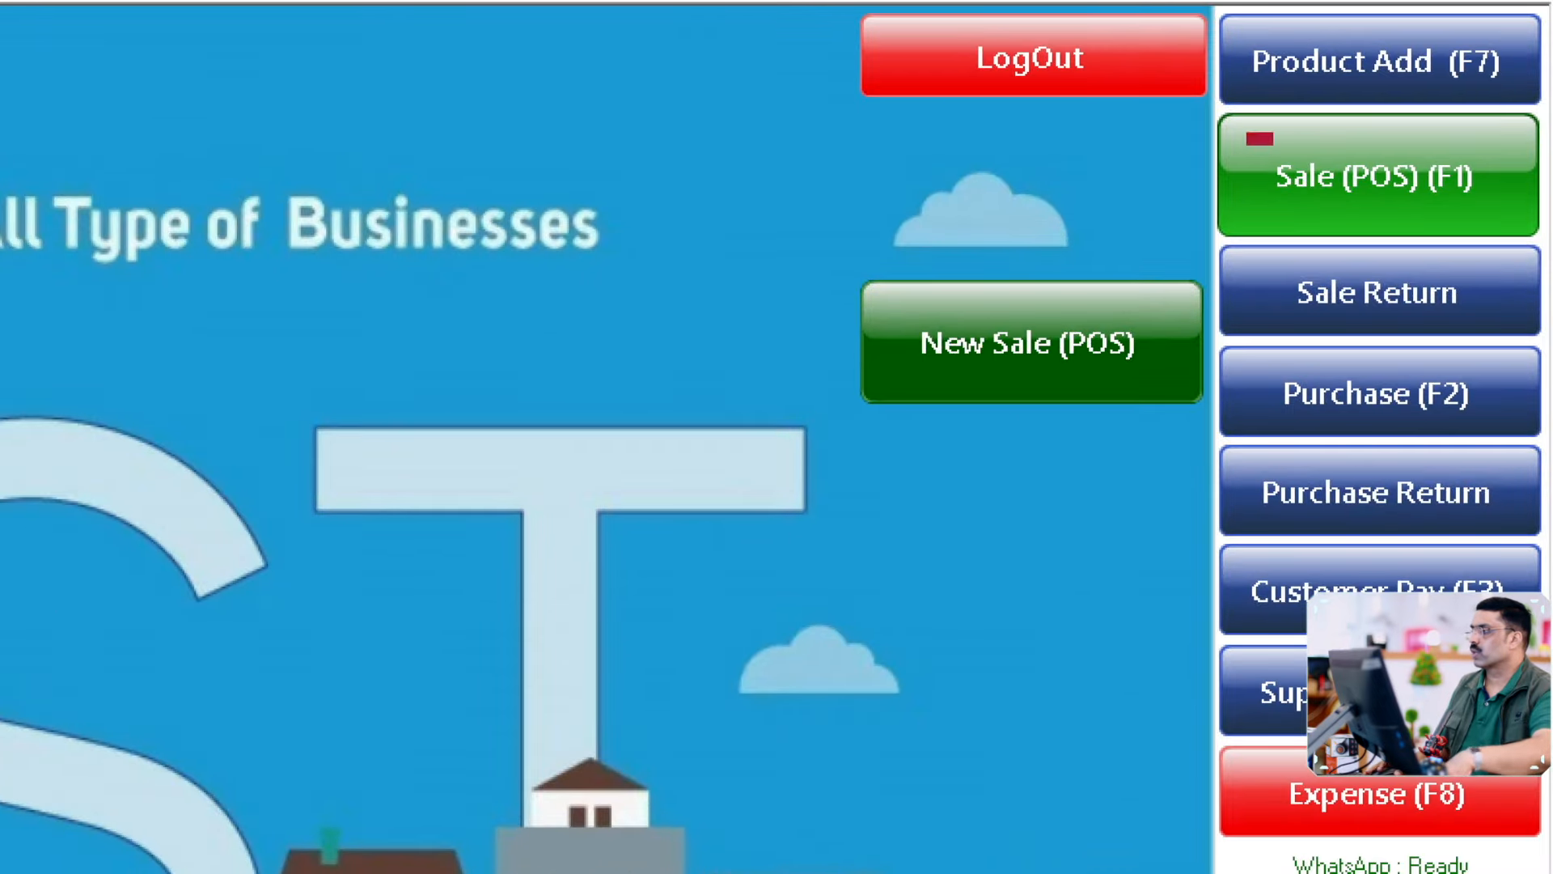
Open the Sale (POS) billing screen and choose the second customer from the list filtered by names with "r".
click(1263, 144)
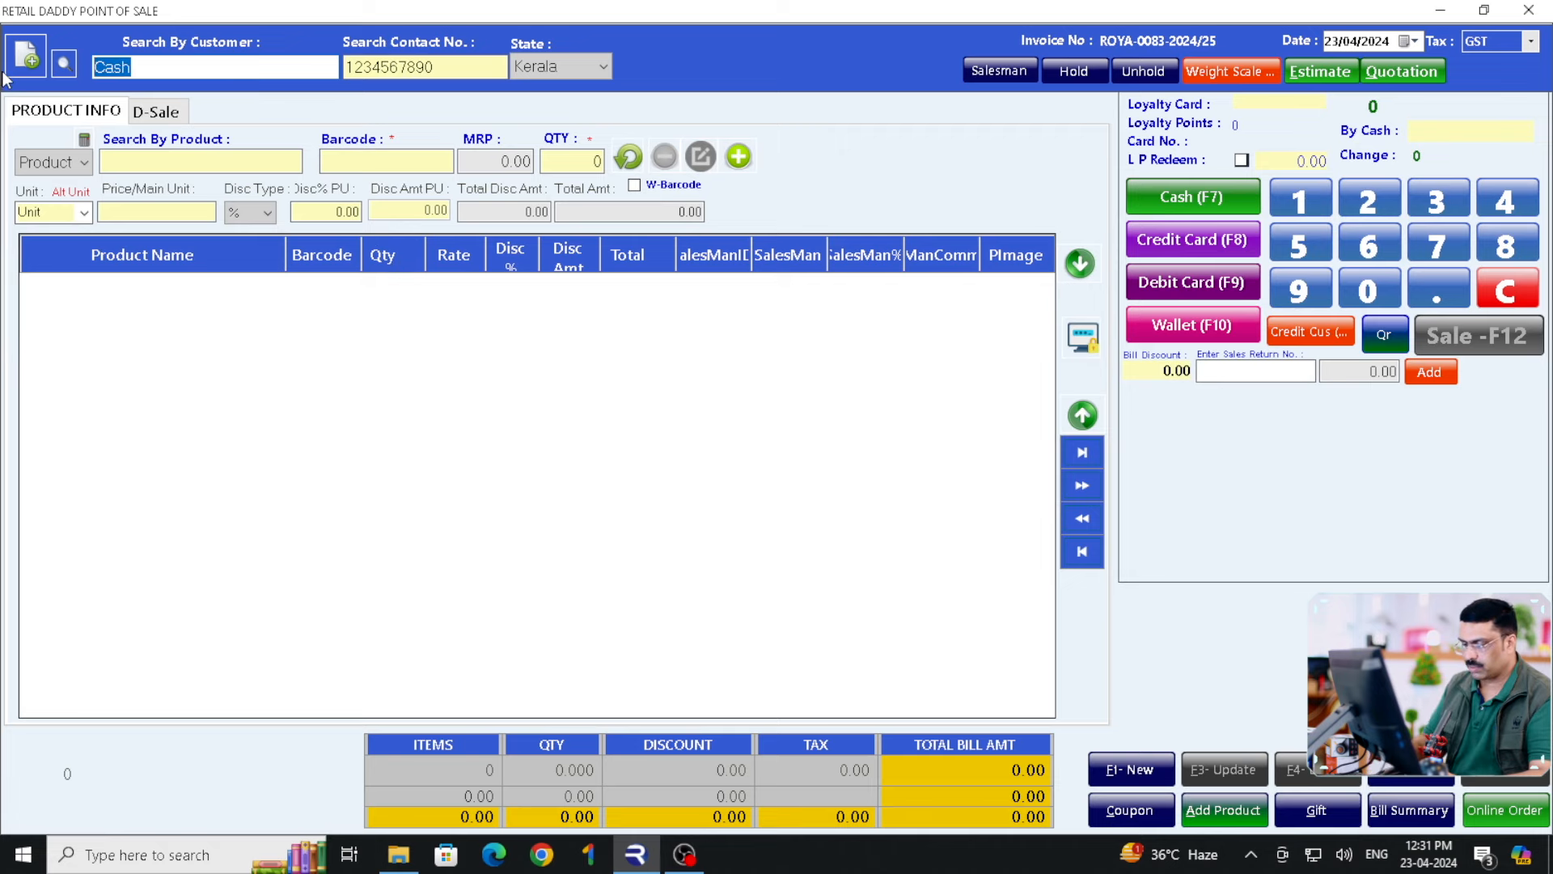
key(Return)
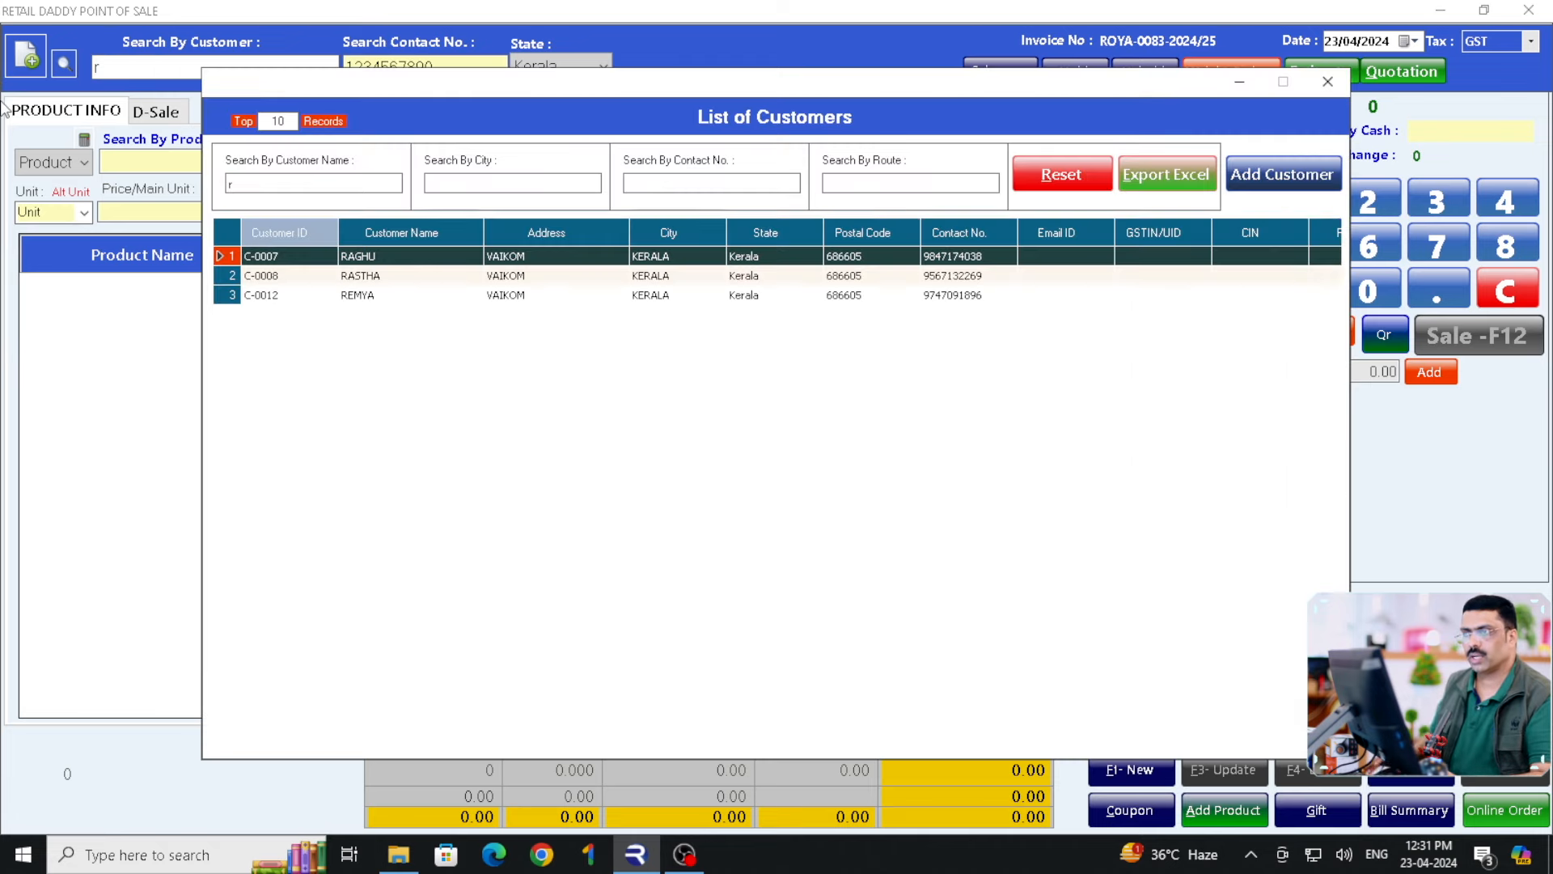
double_click(386, 277)
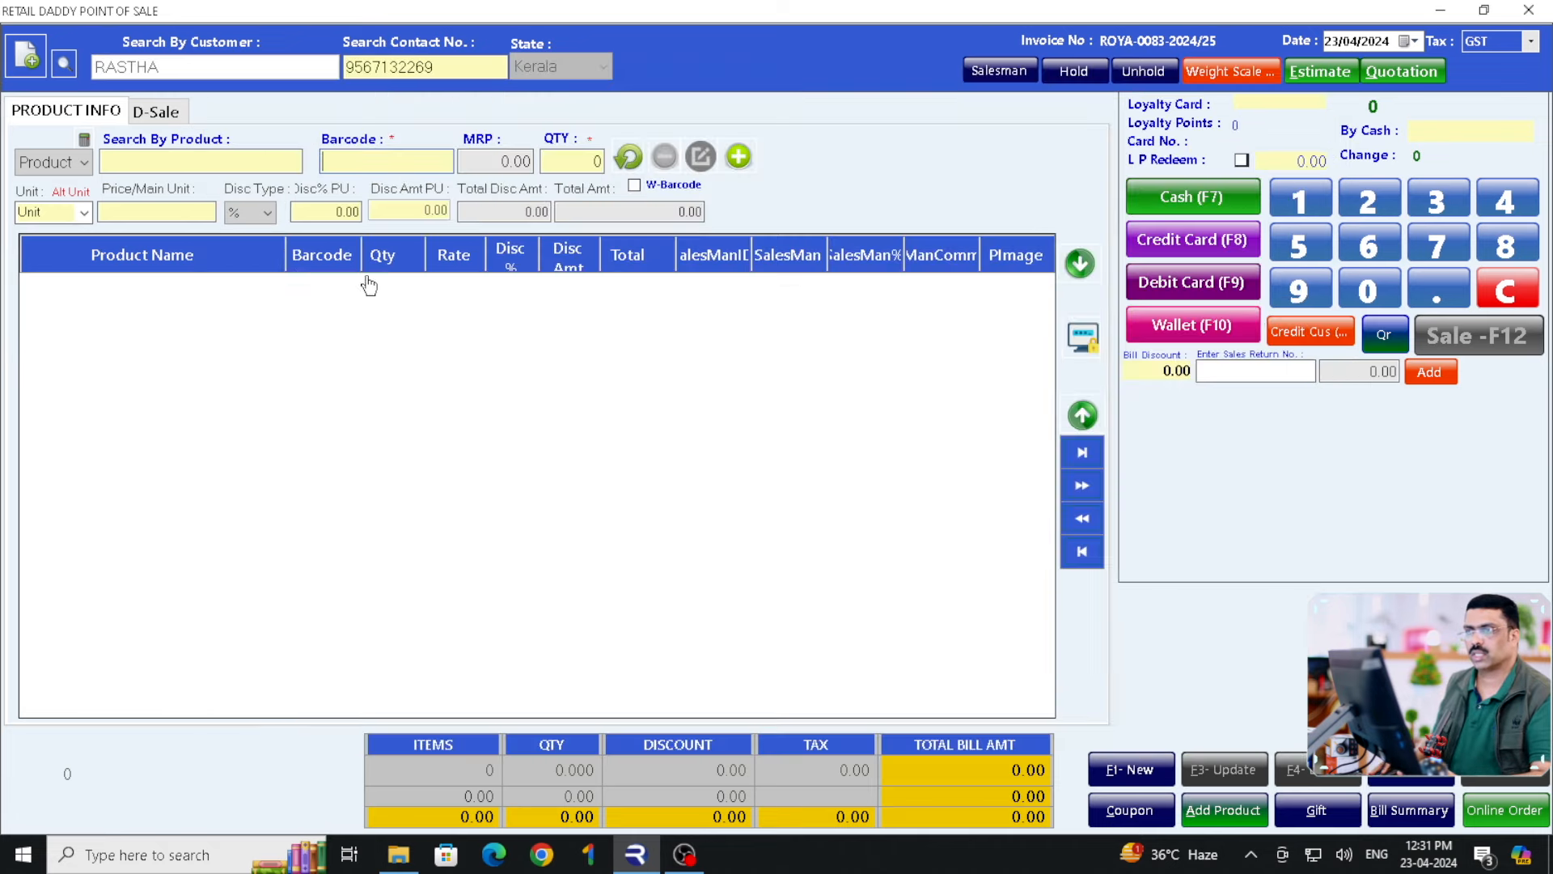
Add one apple pencile 2 and one canon lense 50mm to the customer's bill.
text(app)
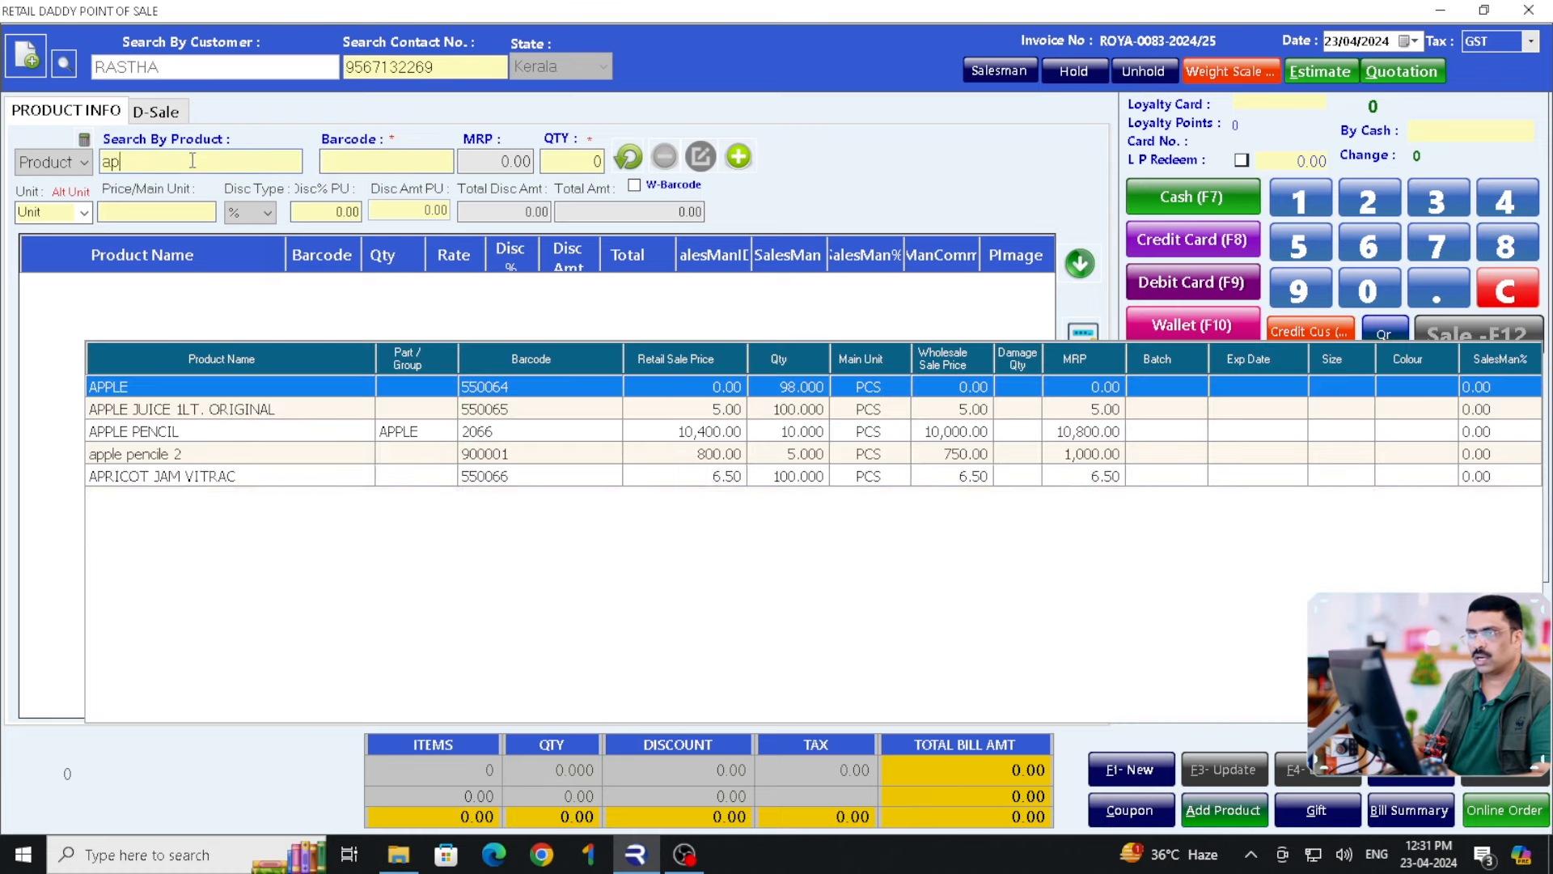
double_click(253, 456)
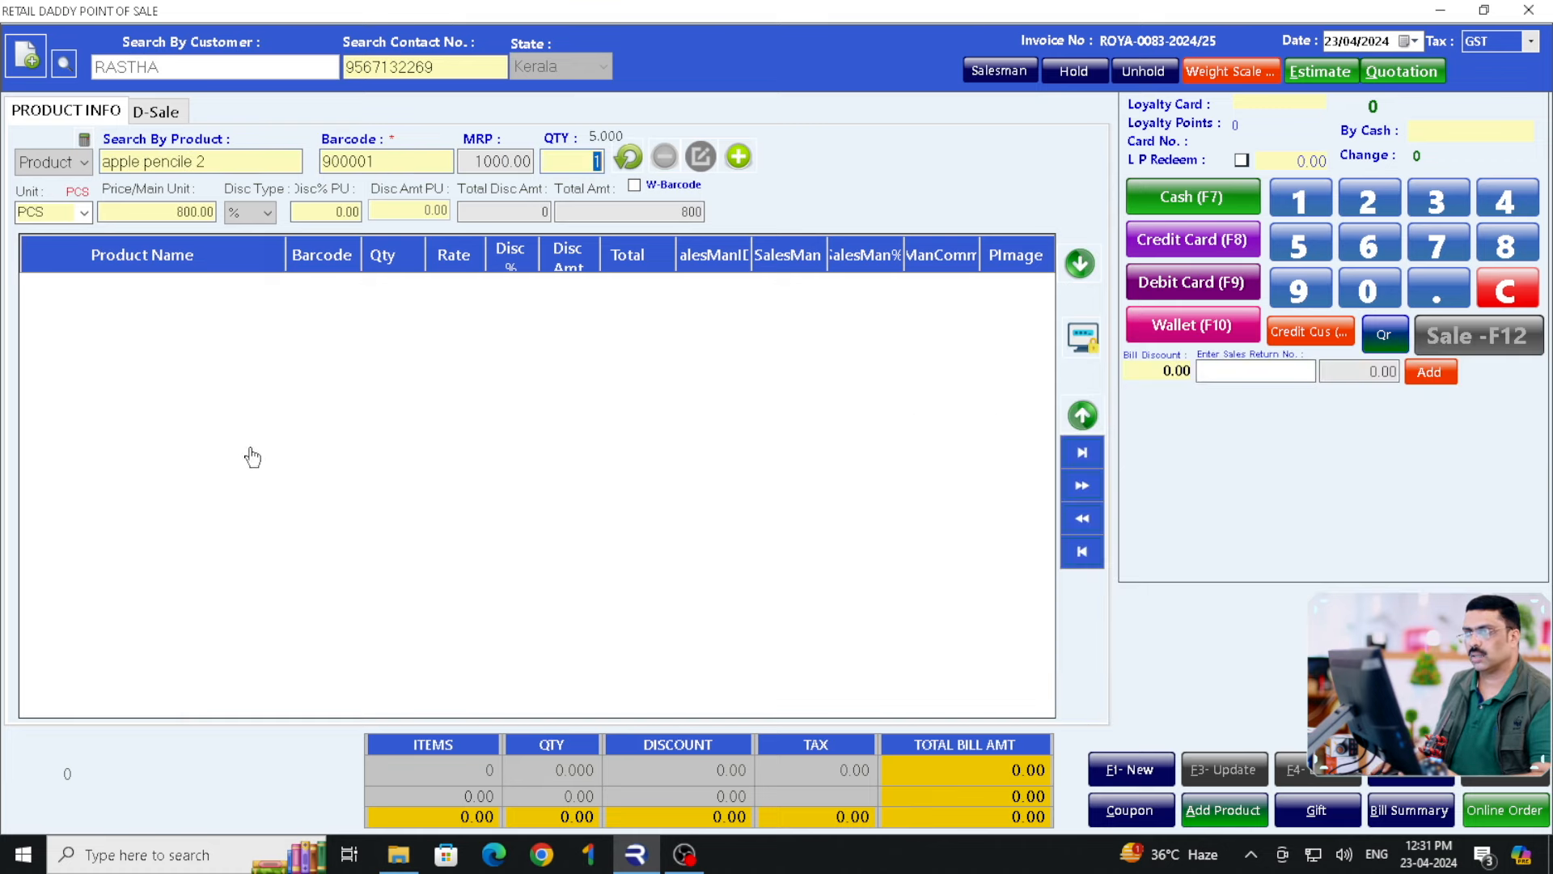
click(738, 157)
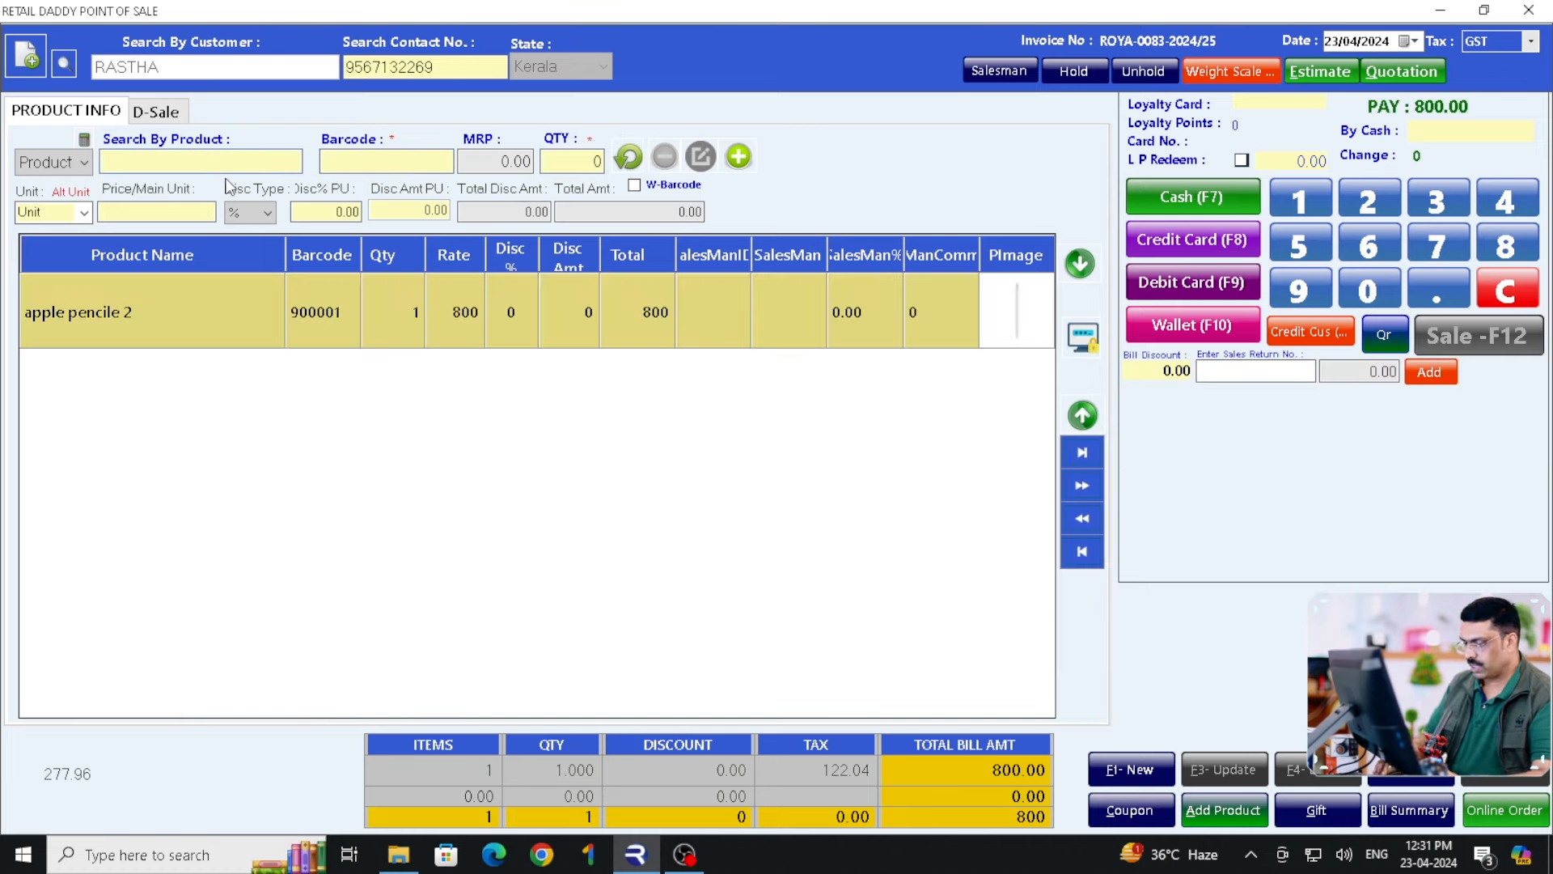
text(can)
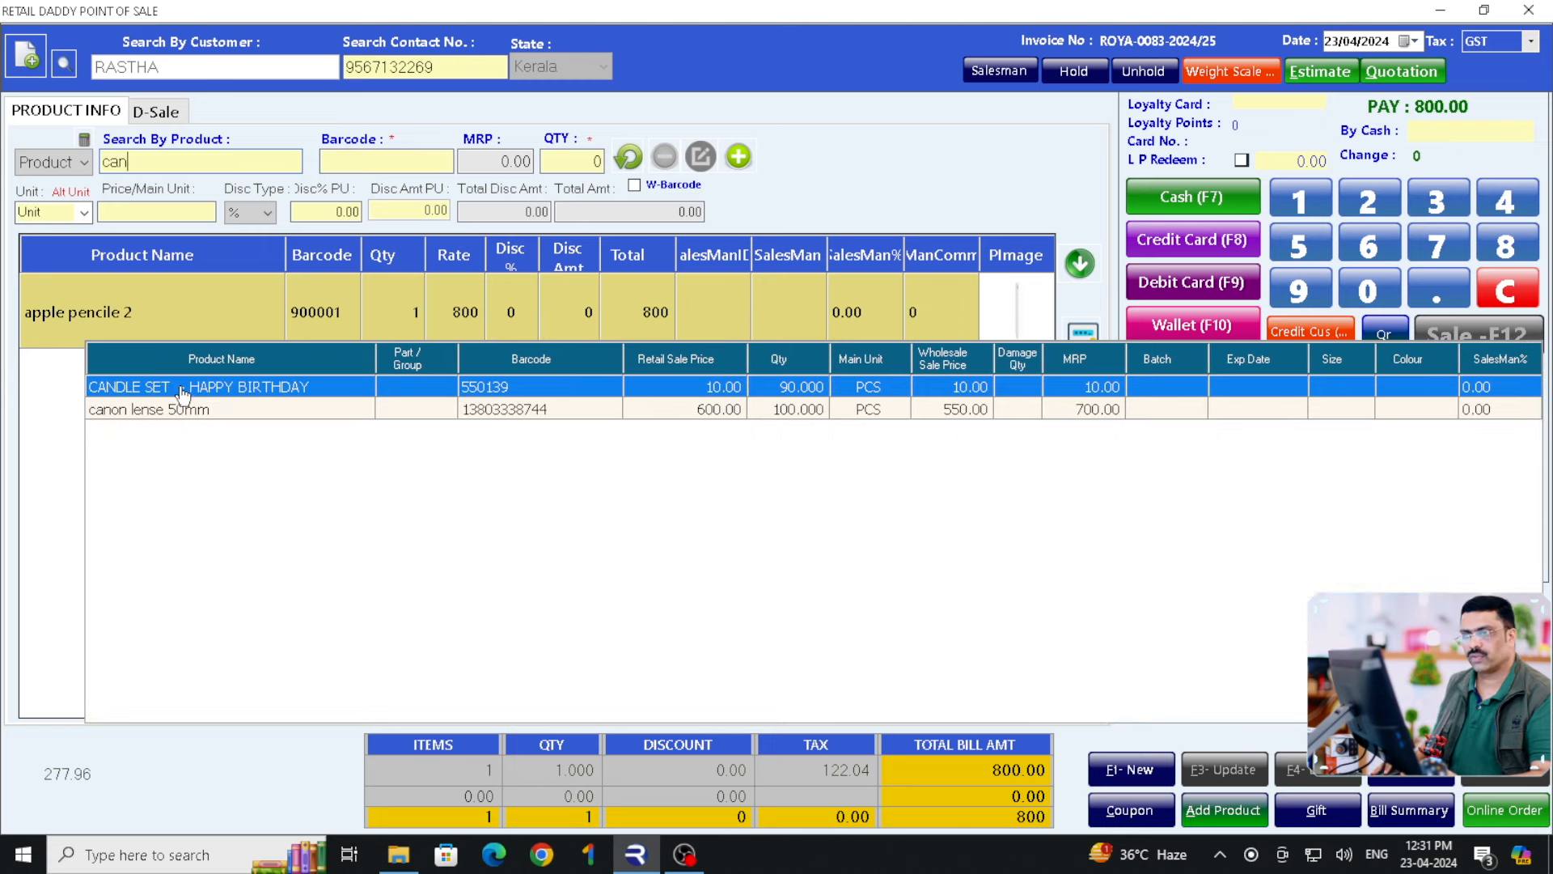
double_click(195, 410)
click(738, 156)
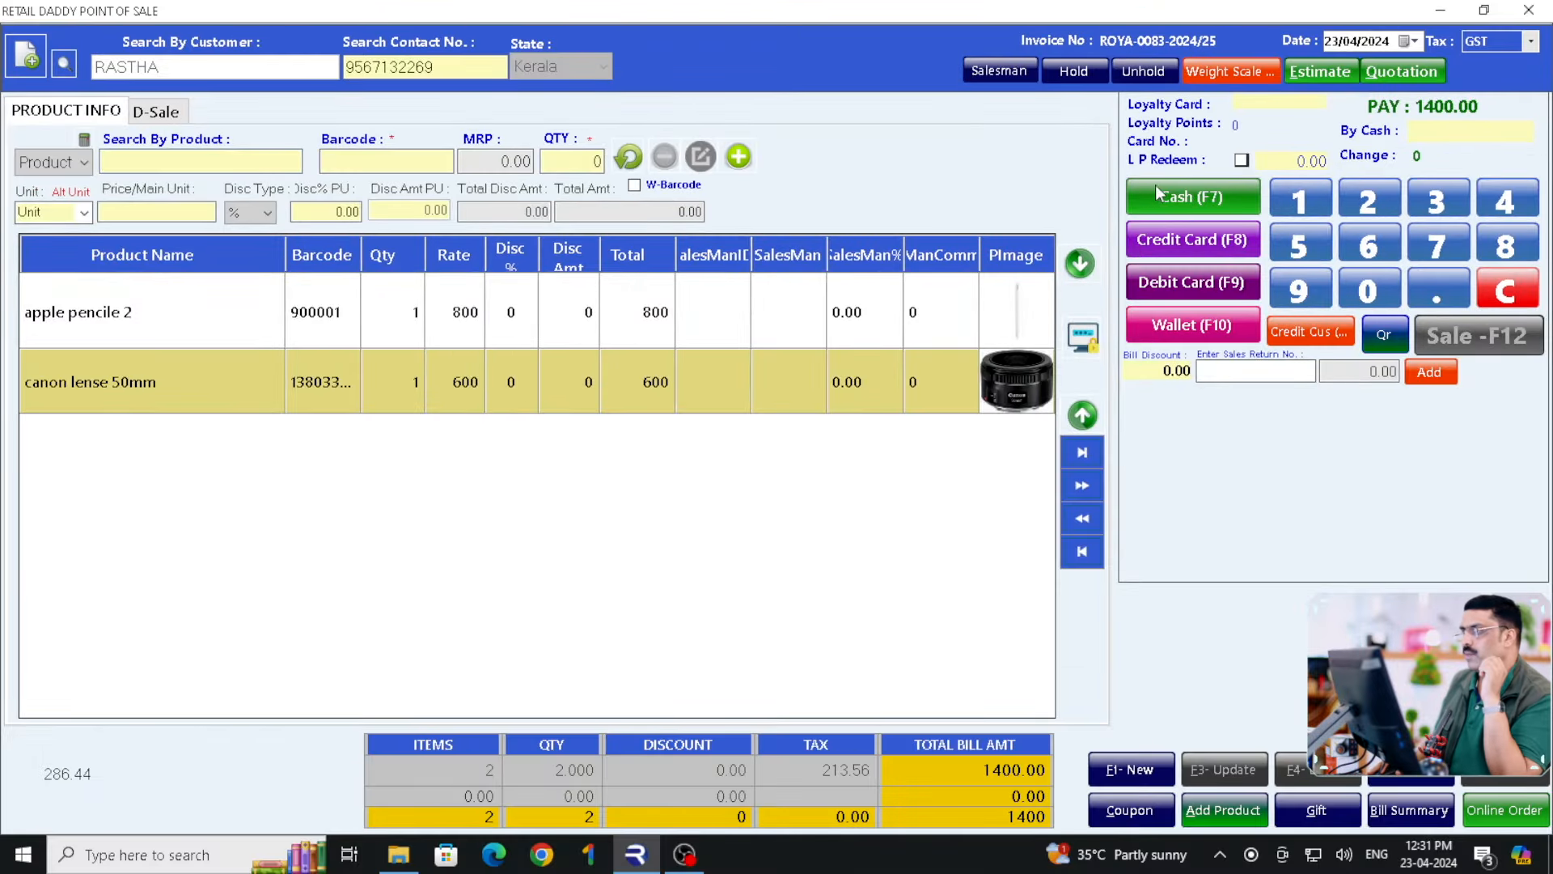
Settle the bill as a cash payment and open the invoice print preview.
click(1157, 195)
click(787, 497)
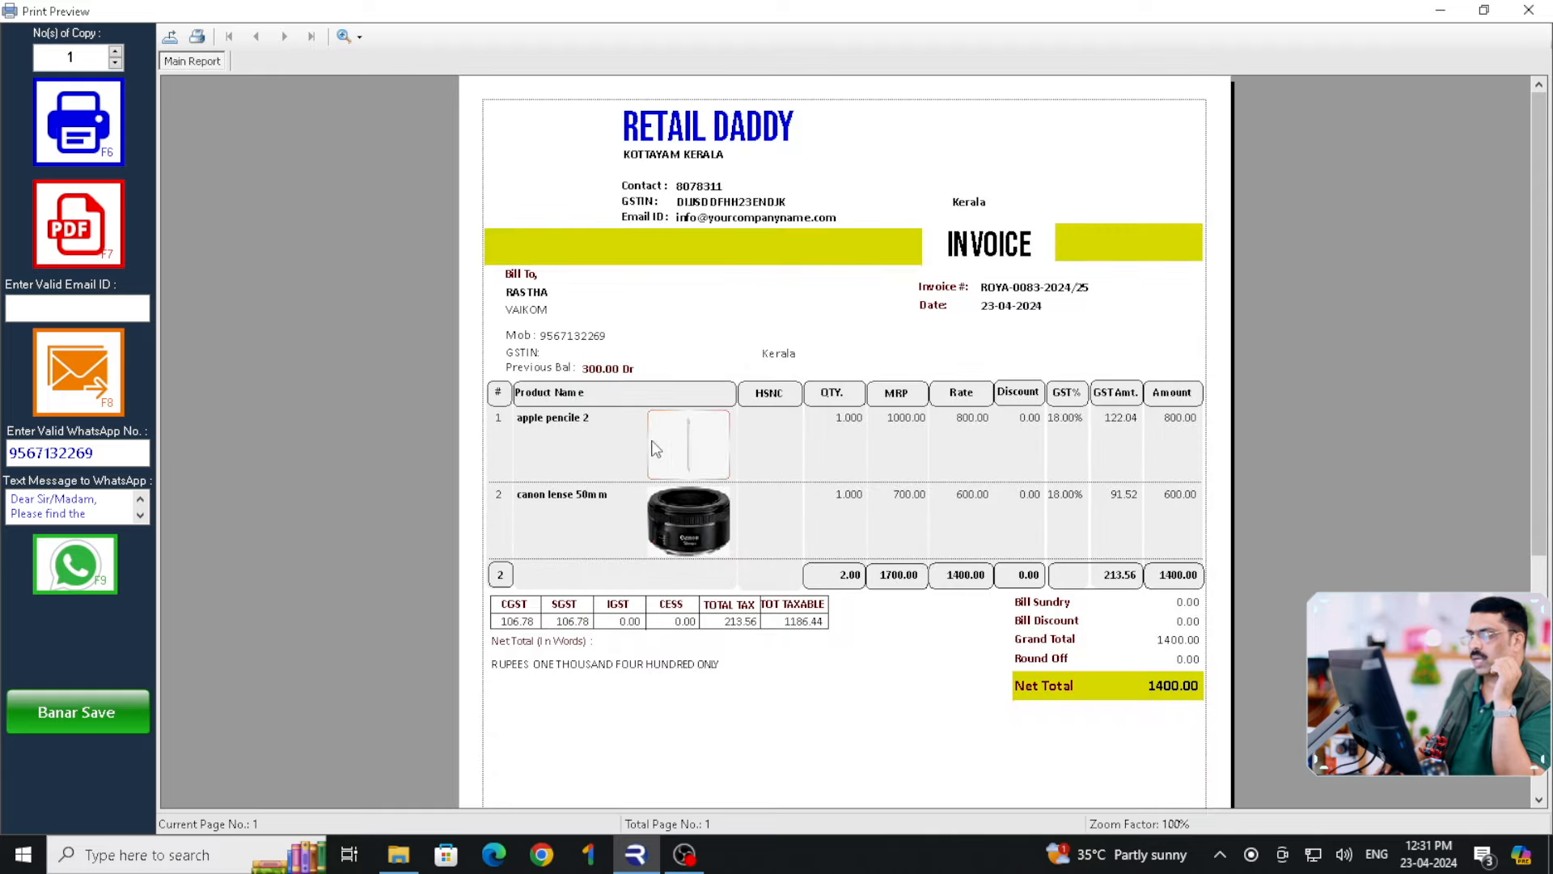
Examine the product images on the invoice at 200%, 150% and 100% zoom, and close the preview and billing screen.
click(350, 37)
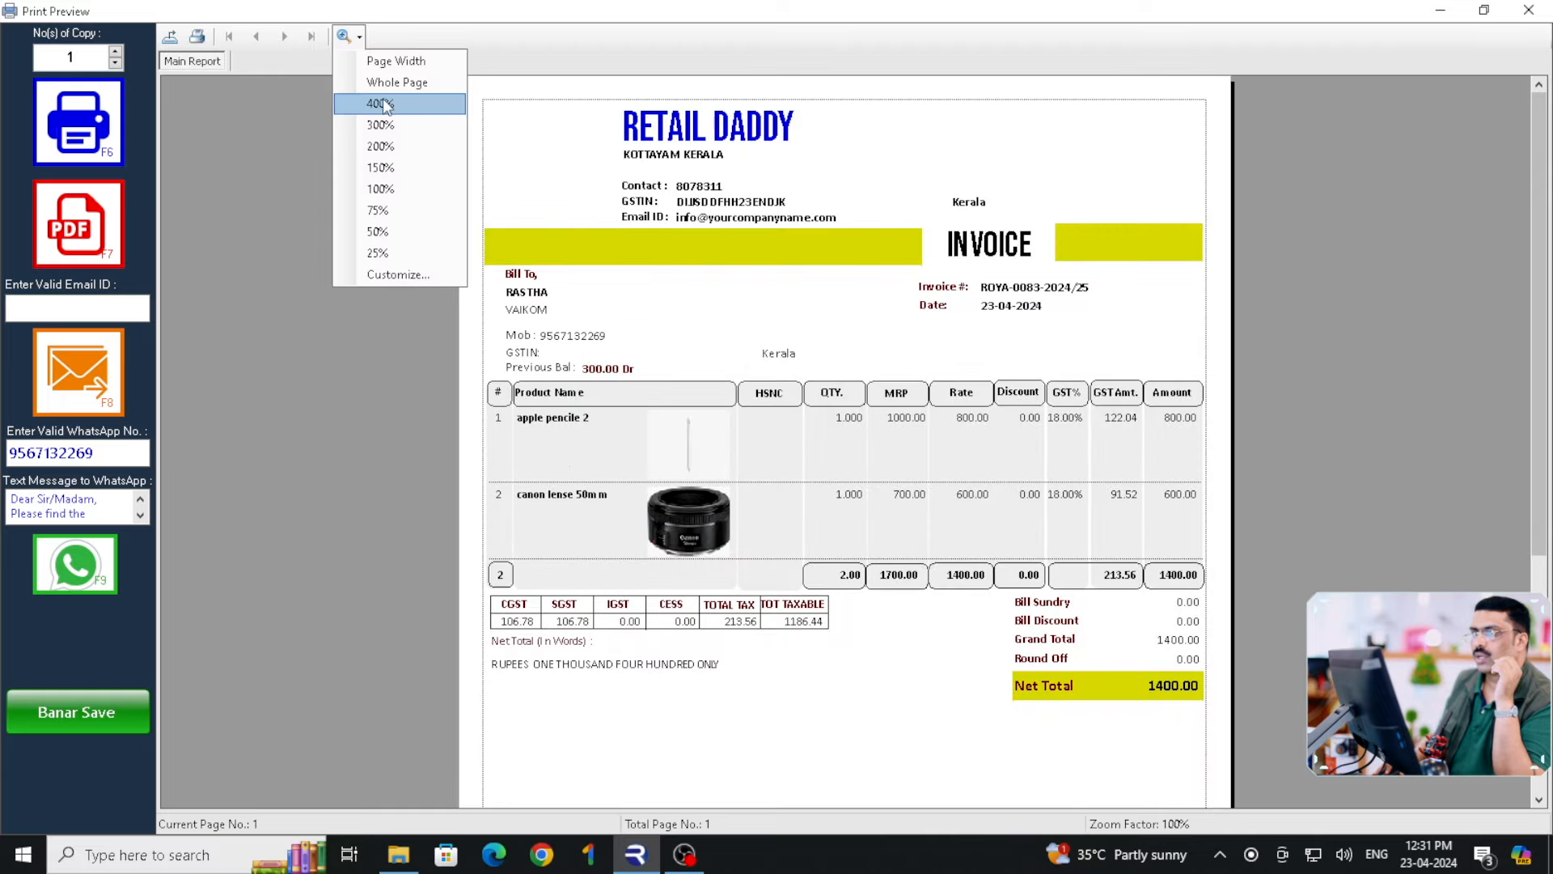
click(395, 152)
scroll(480, 255, down, 5)
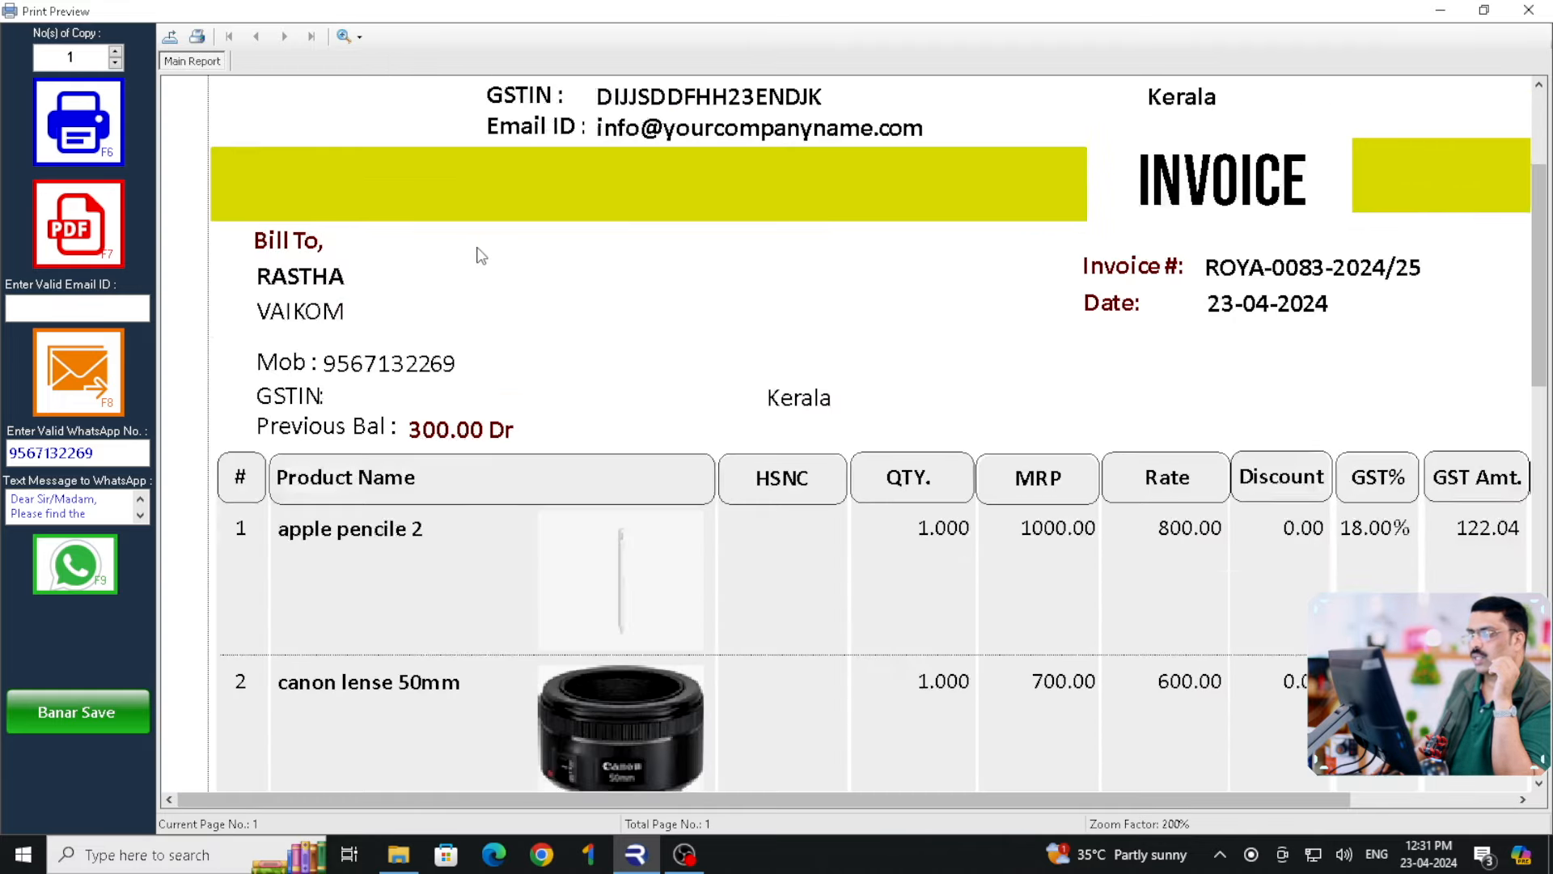
click(609, 316)
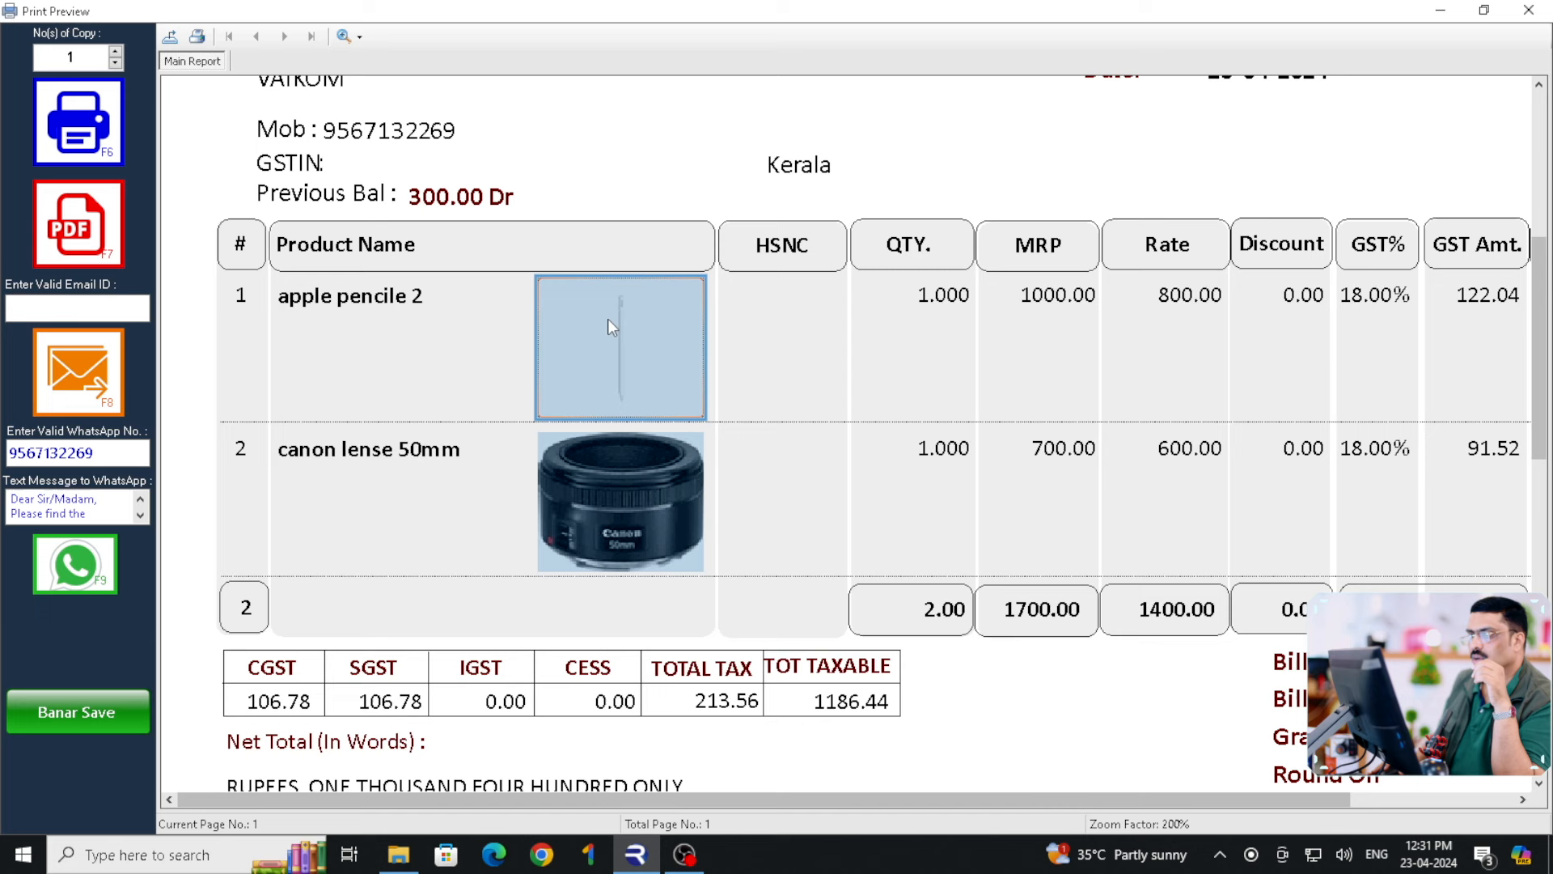
click(762, 371)
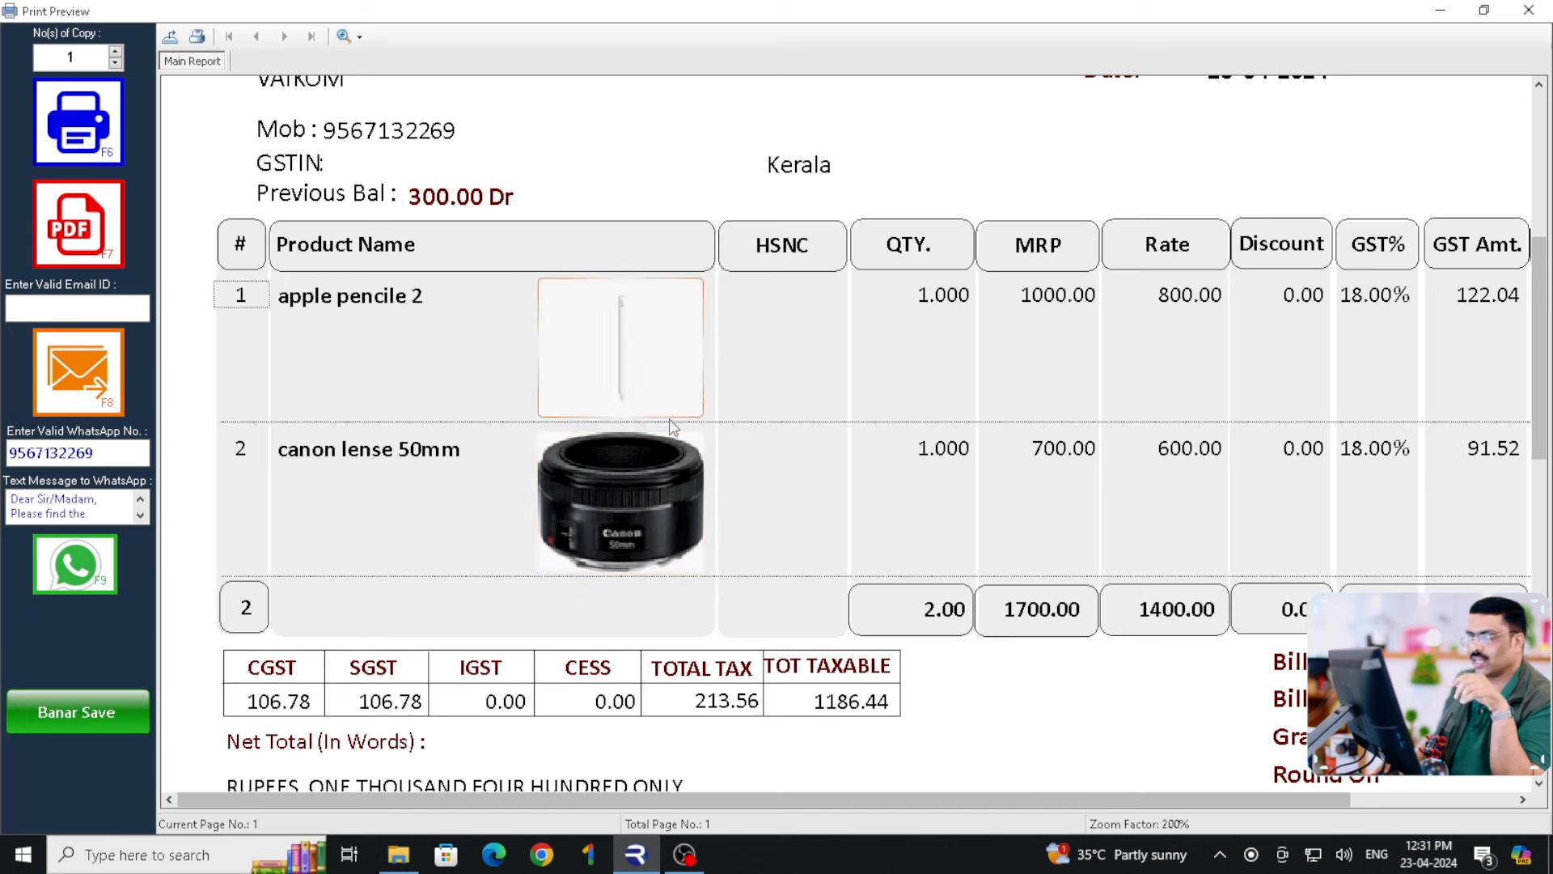
click(577, 416)
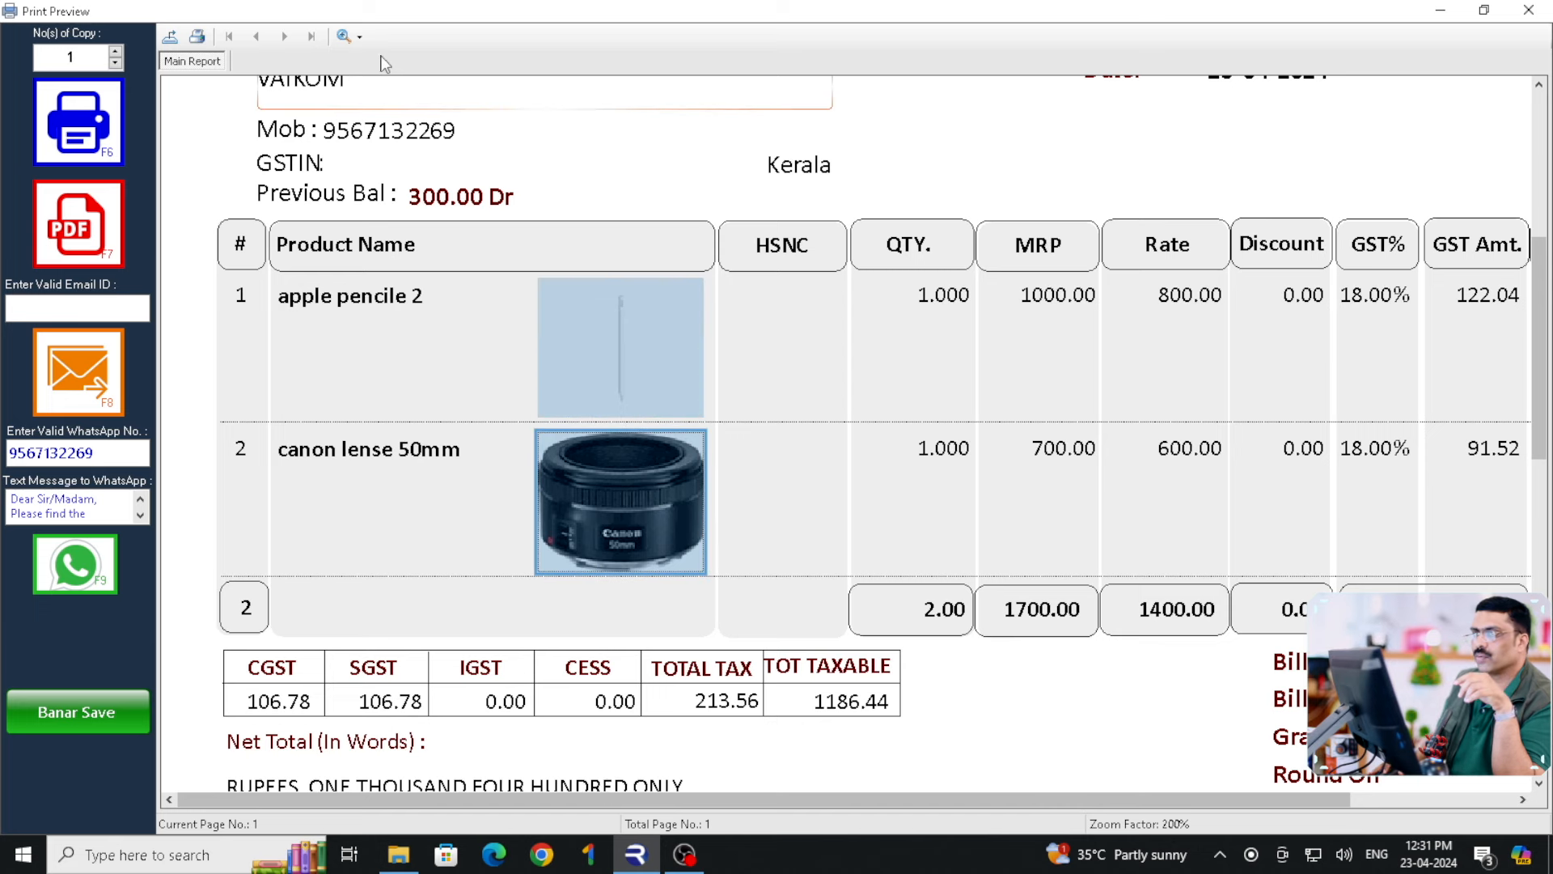
click(360, 37)
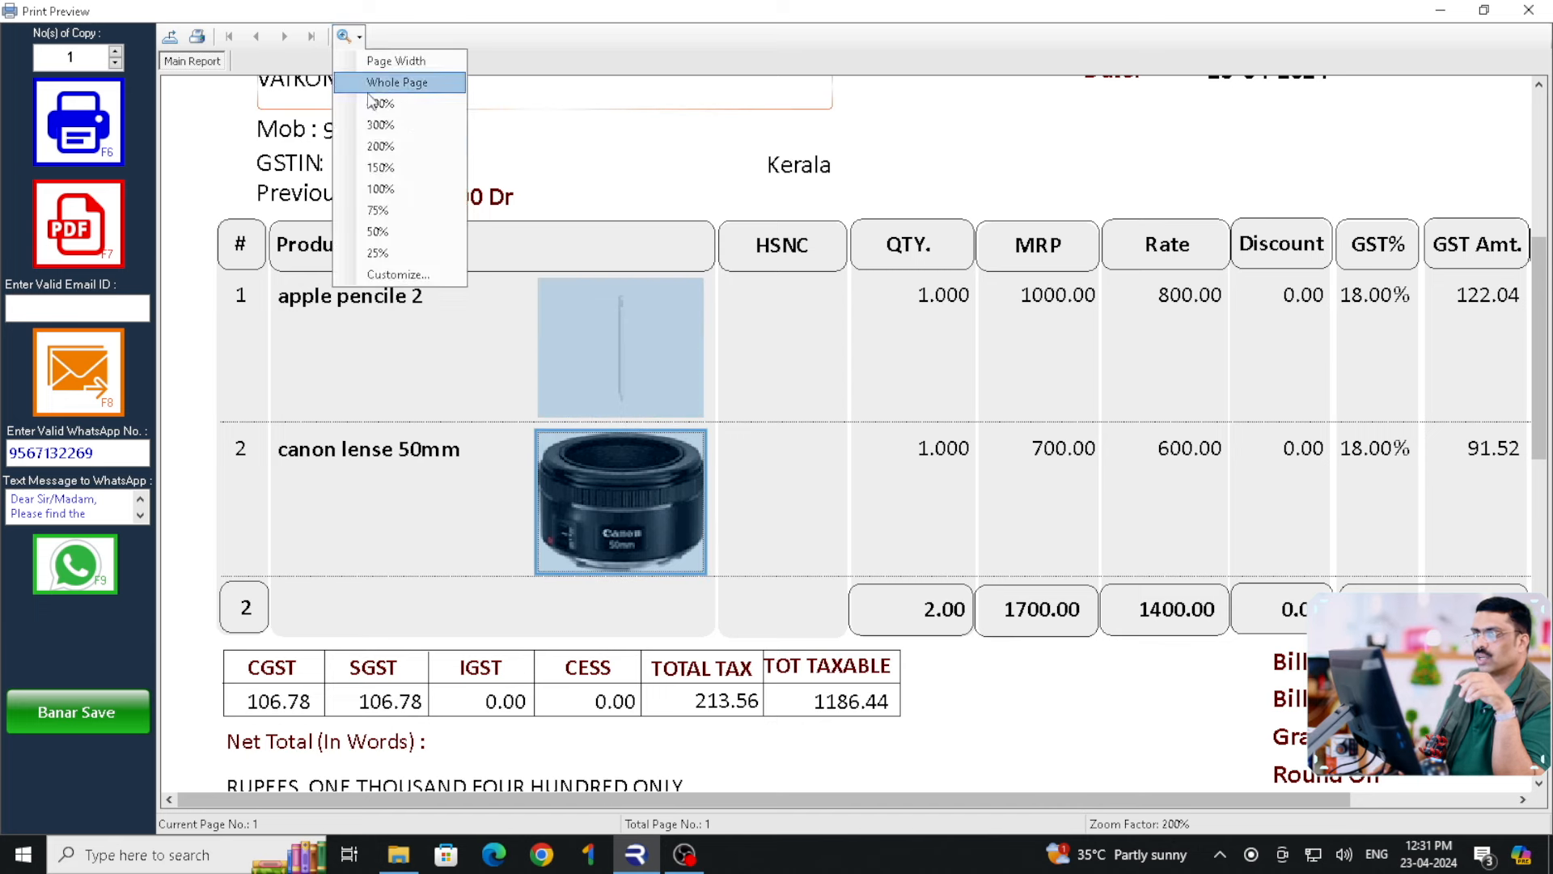
click(406, 168)
scroll(469, 259, up, 5)
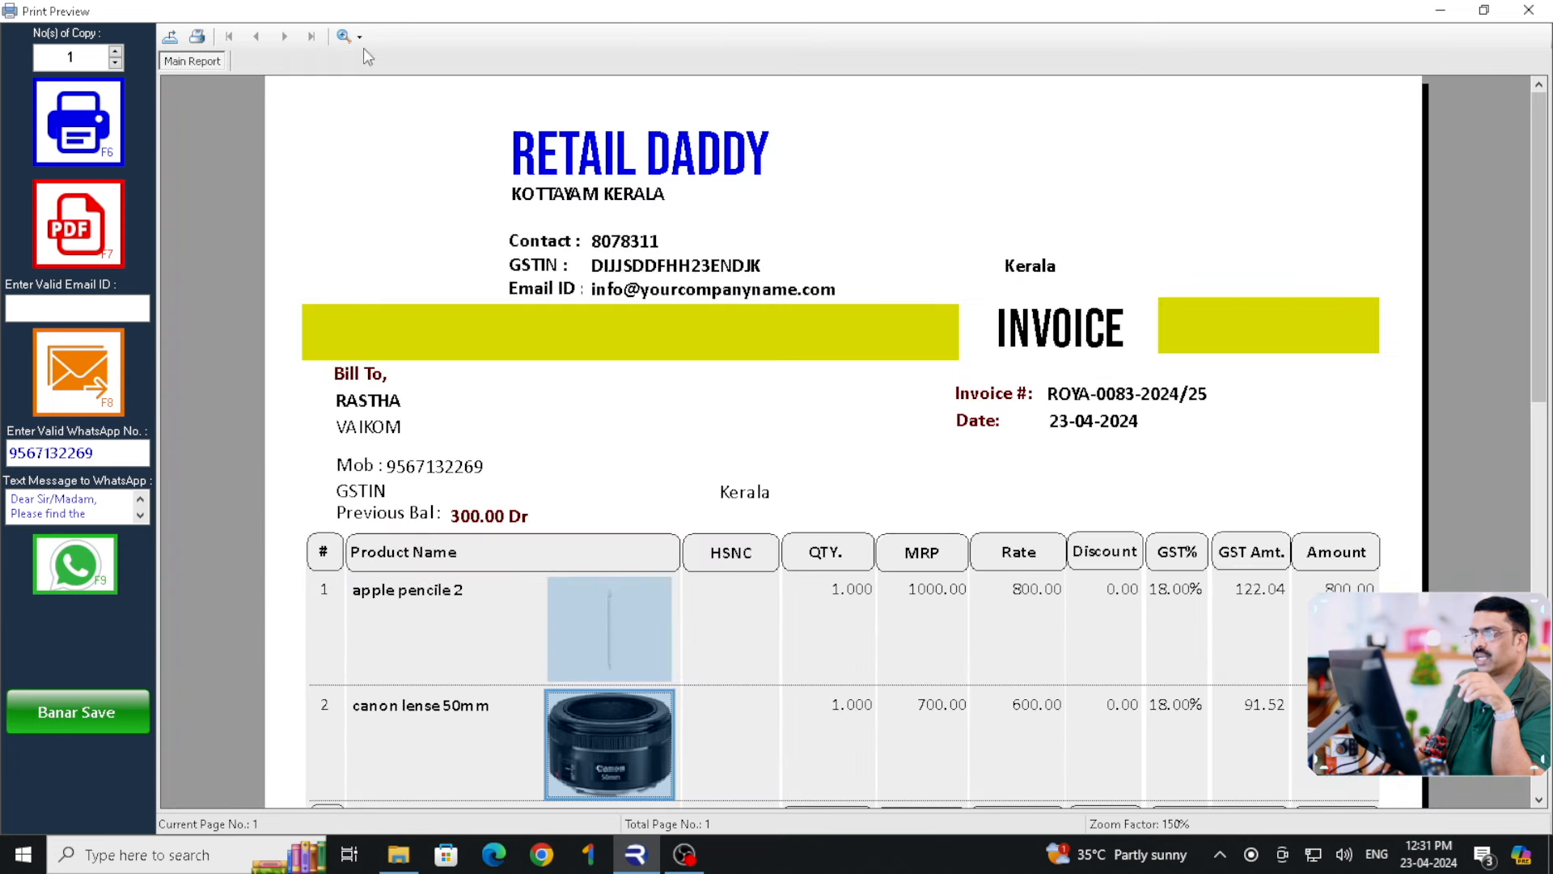
click(361, 38)
click(395, 191)
scroll(814, 336, down, 5)
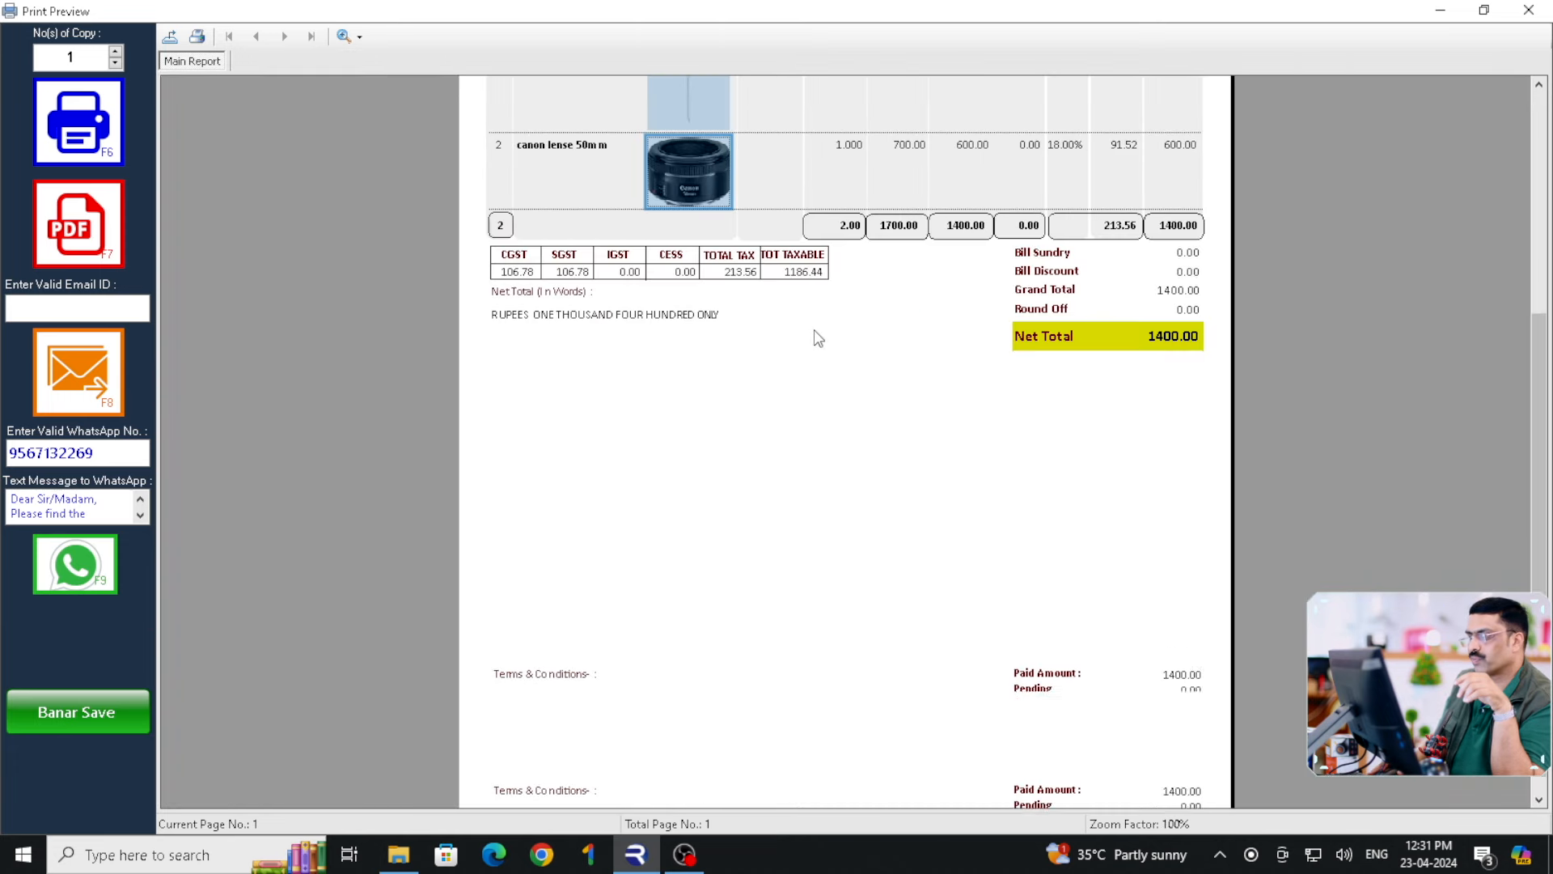
scroll(814, 336, up, 5)
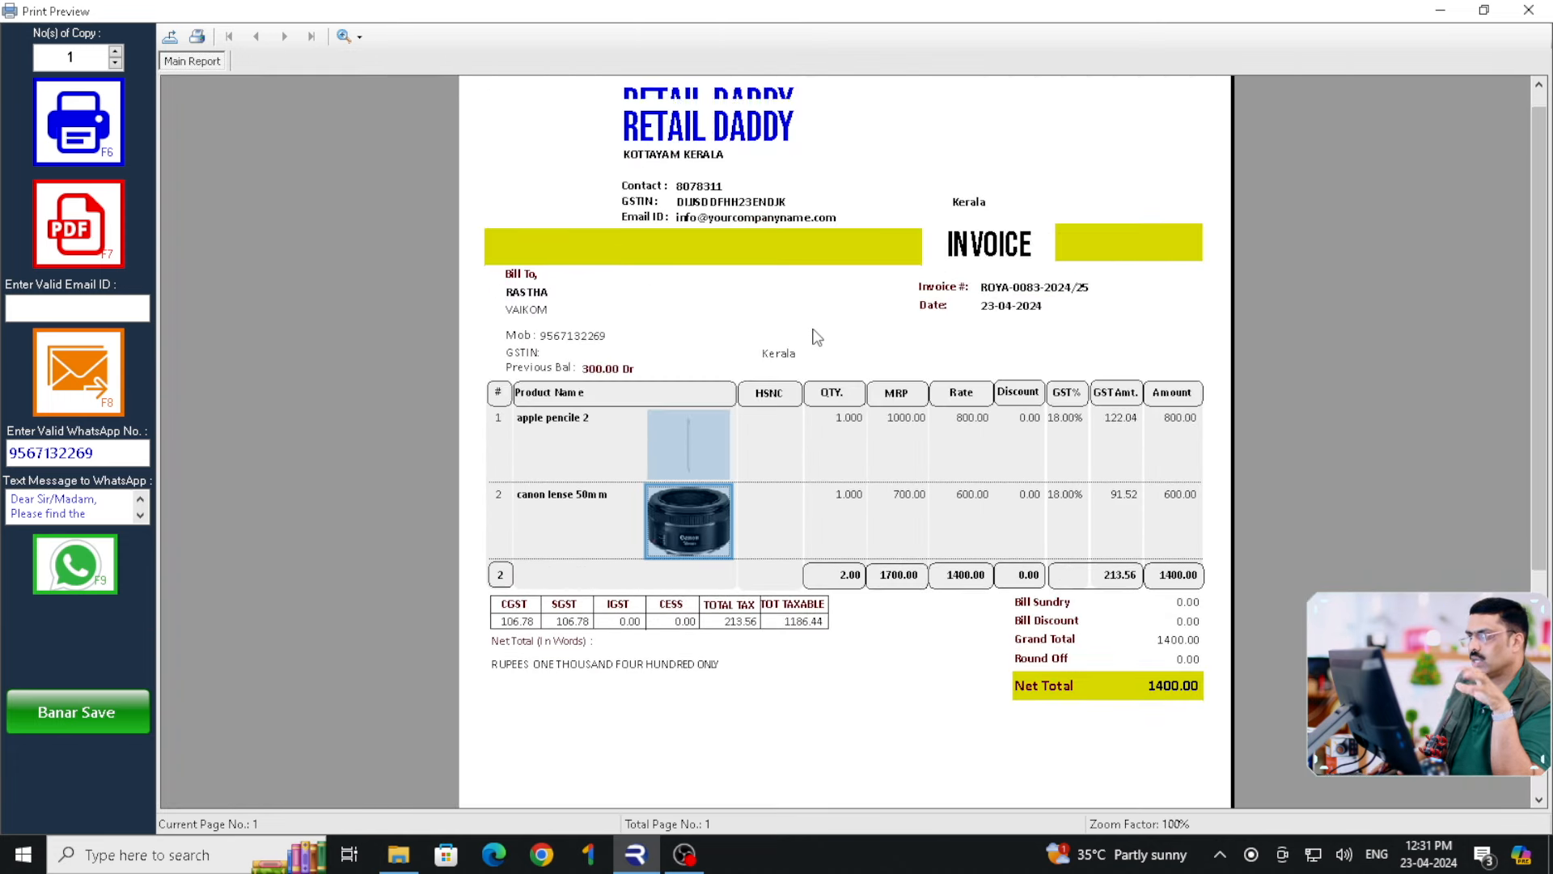
click(879, 305)
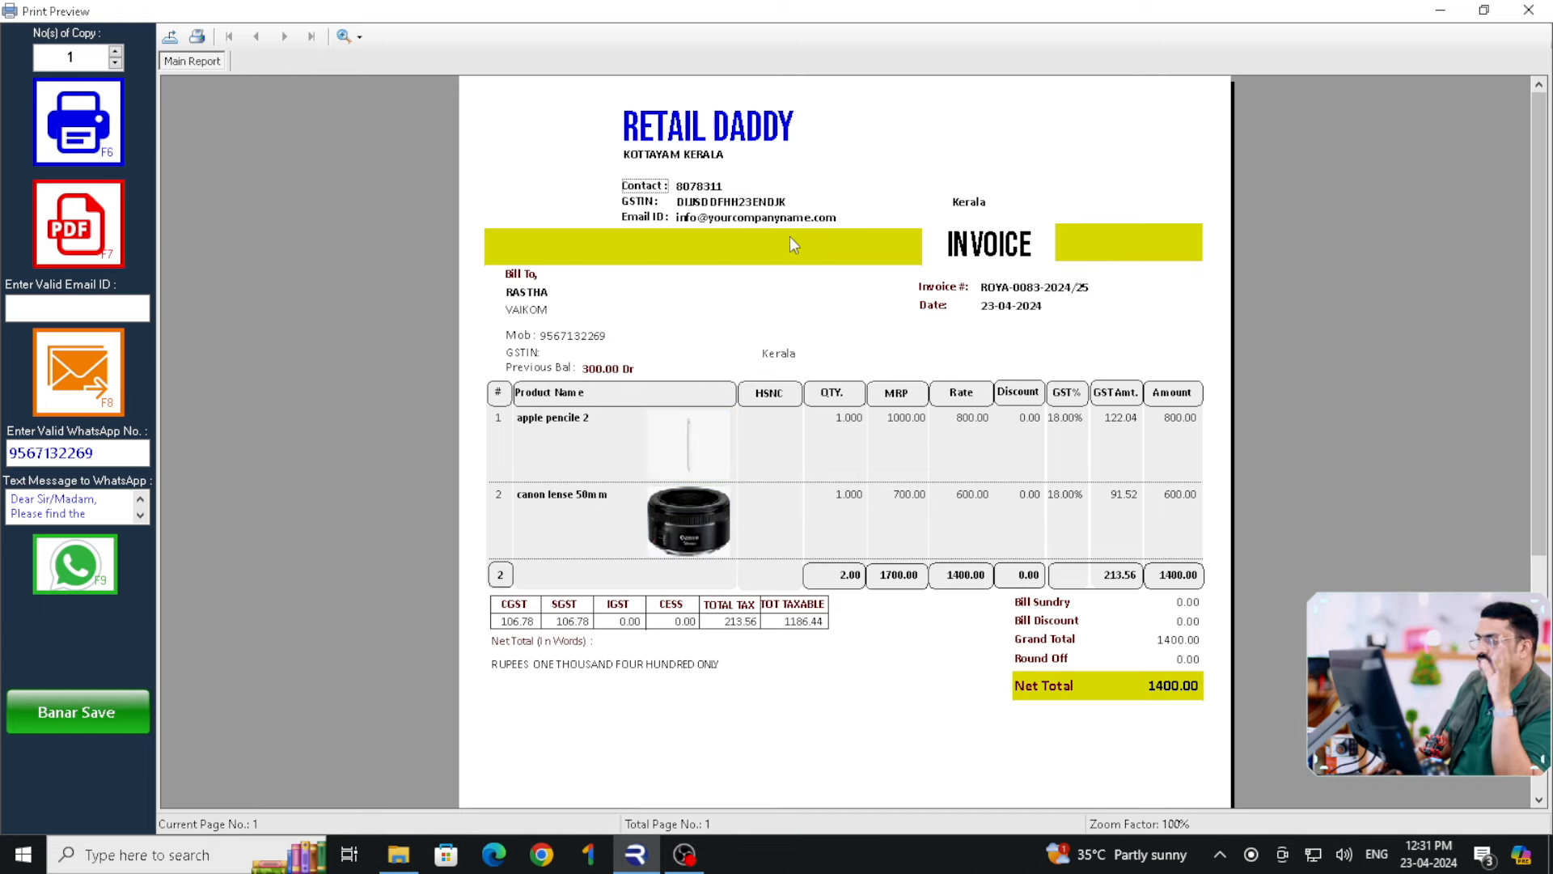
scroll(801, 234, down, 3)
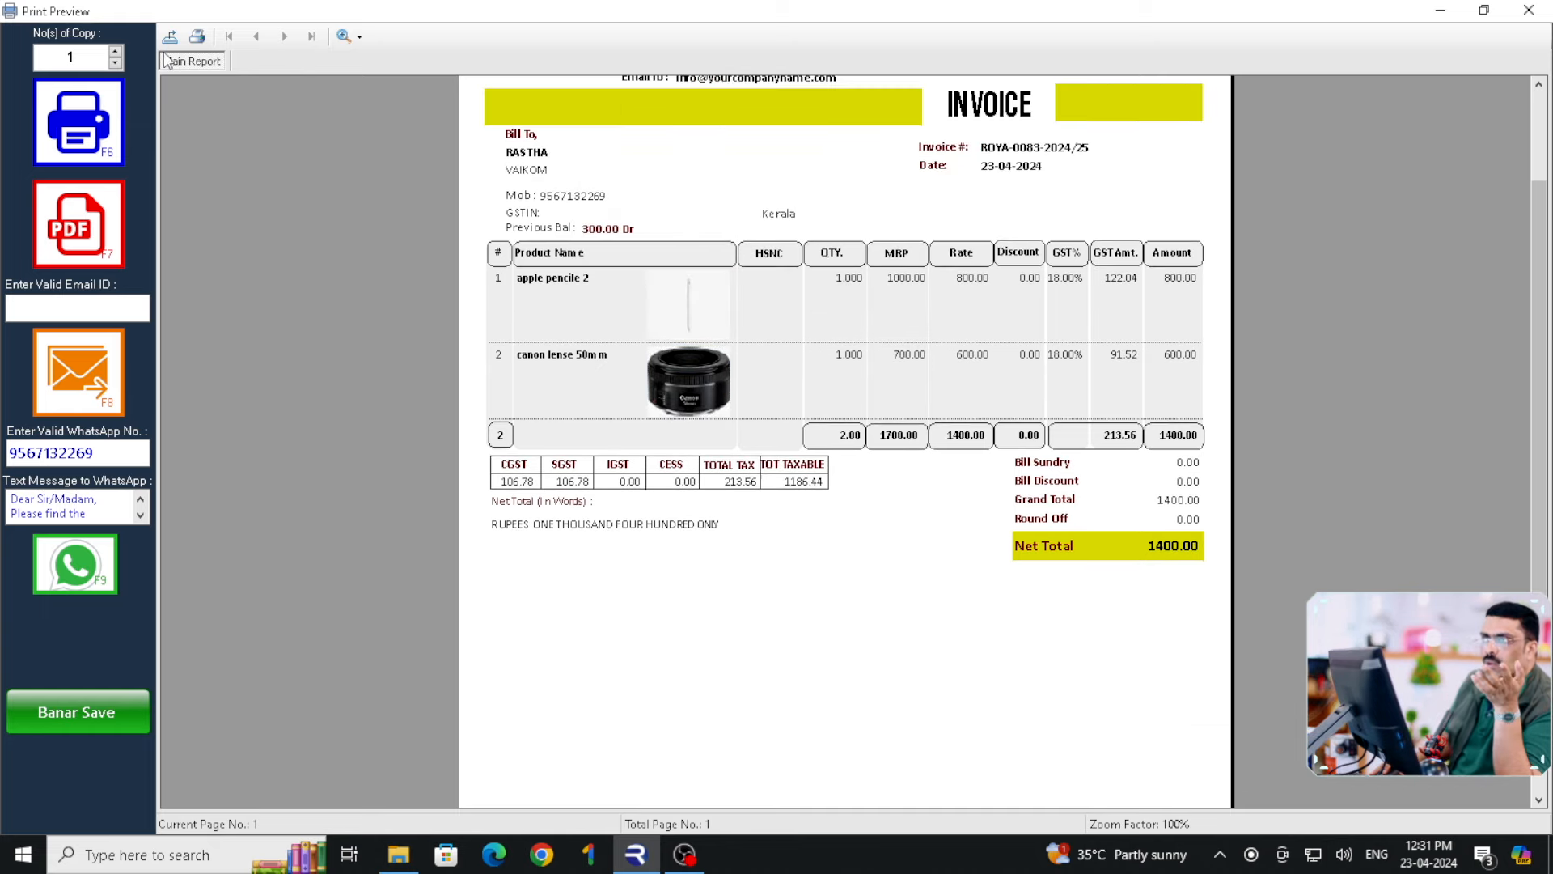
click(1529, 10)
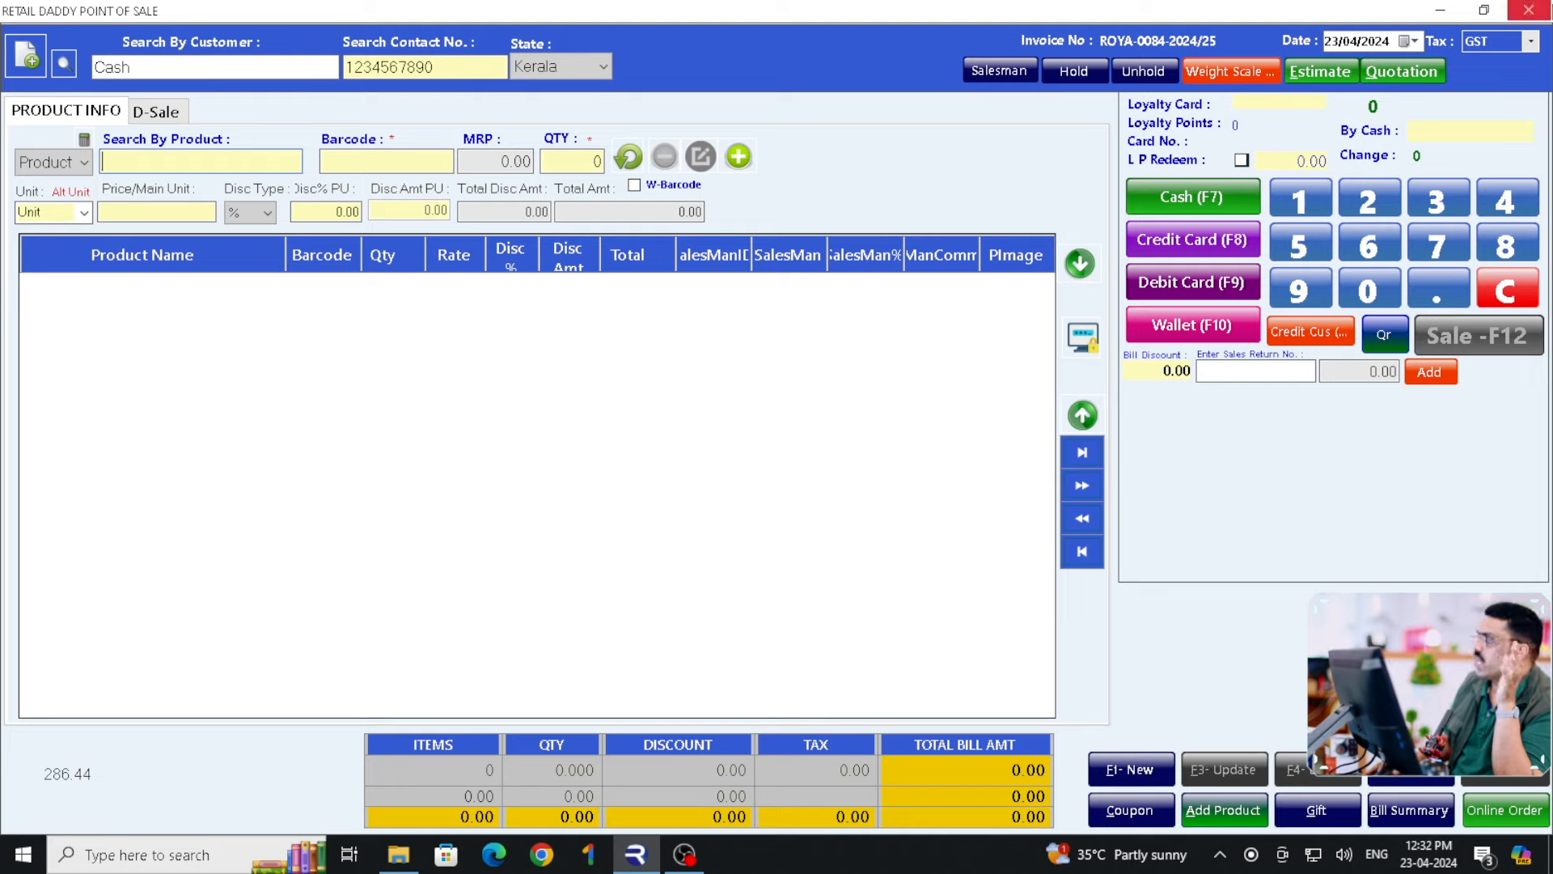
click(1529, 10)
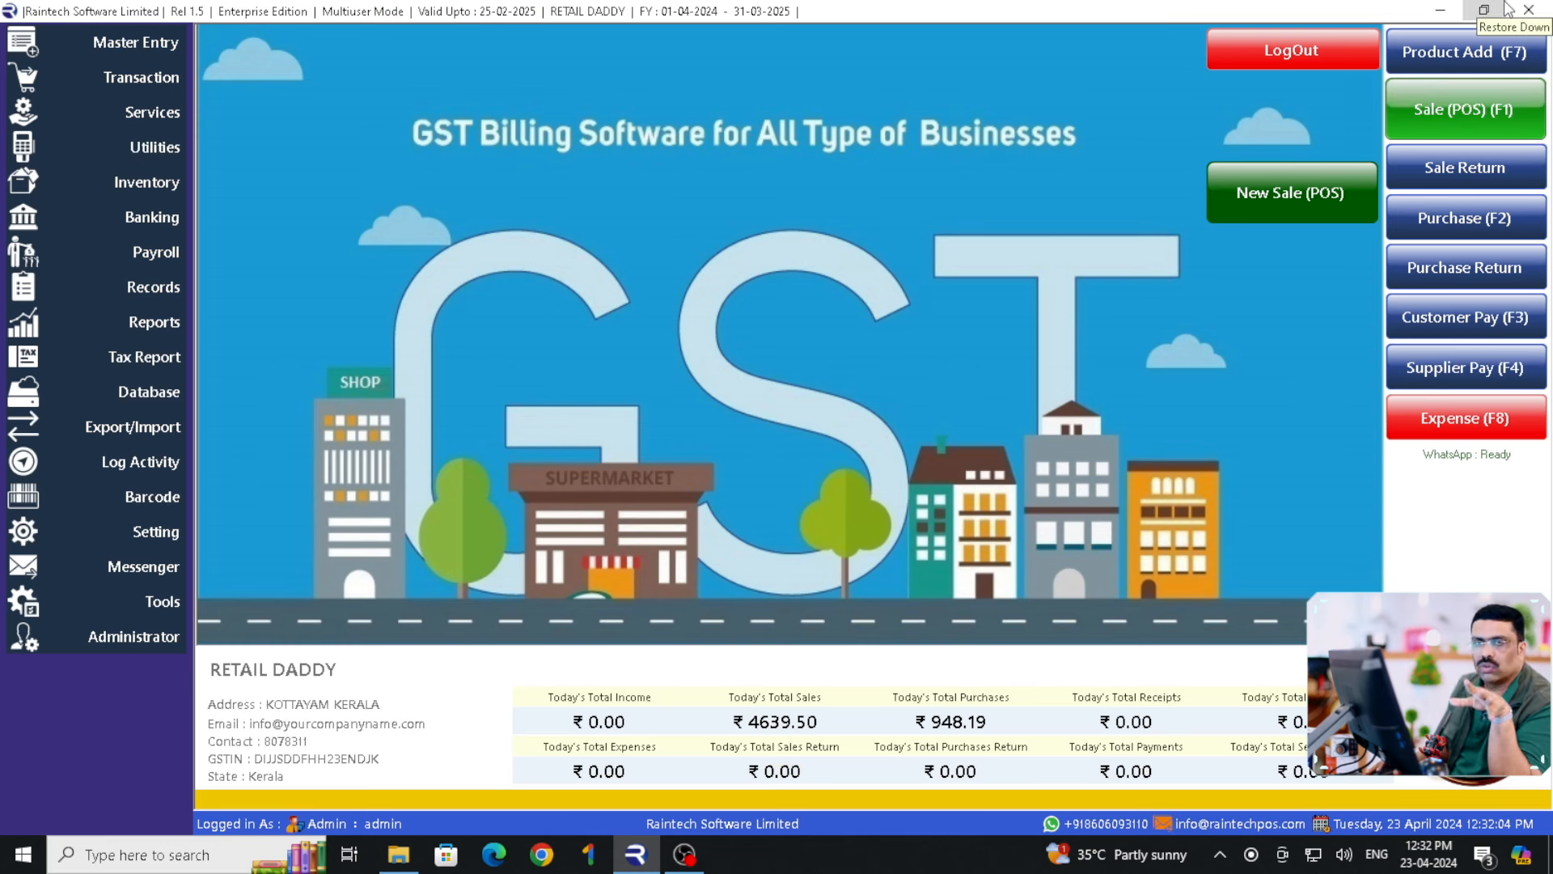
Reopen the Product Catalogue - cum - Image Update utility and filter Sub Category with the search text "el".
click(146, 184)
click(150, 147)
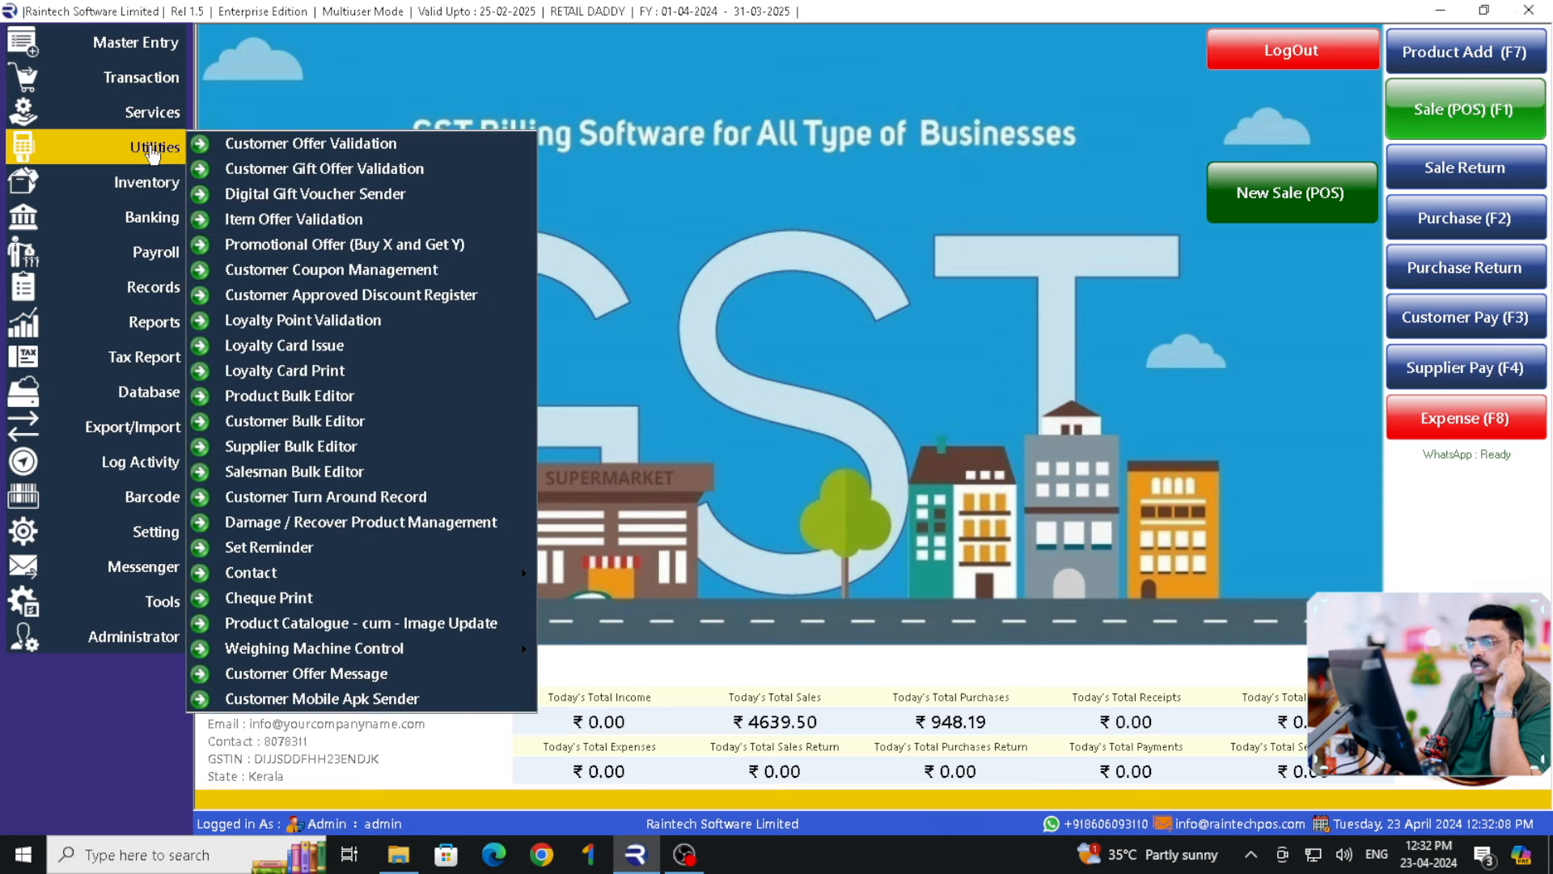
click(295, 620)
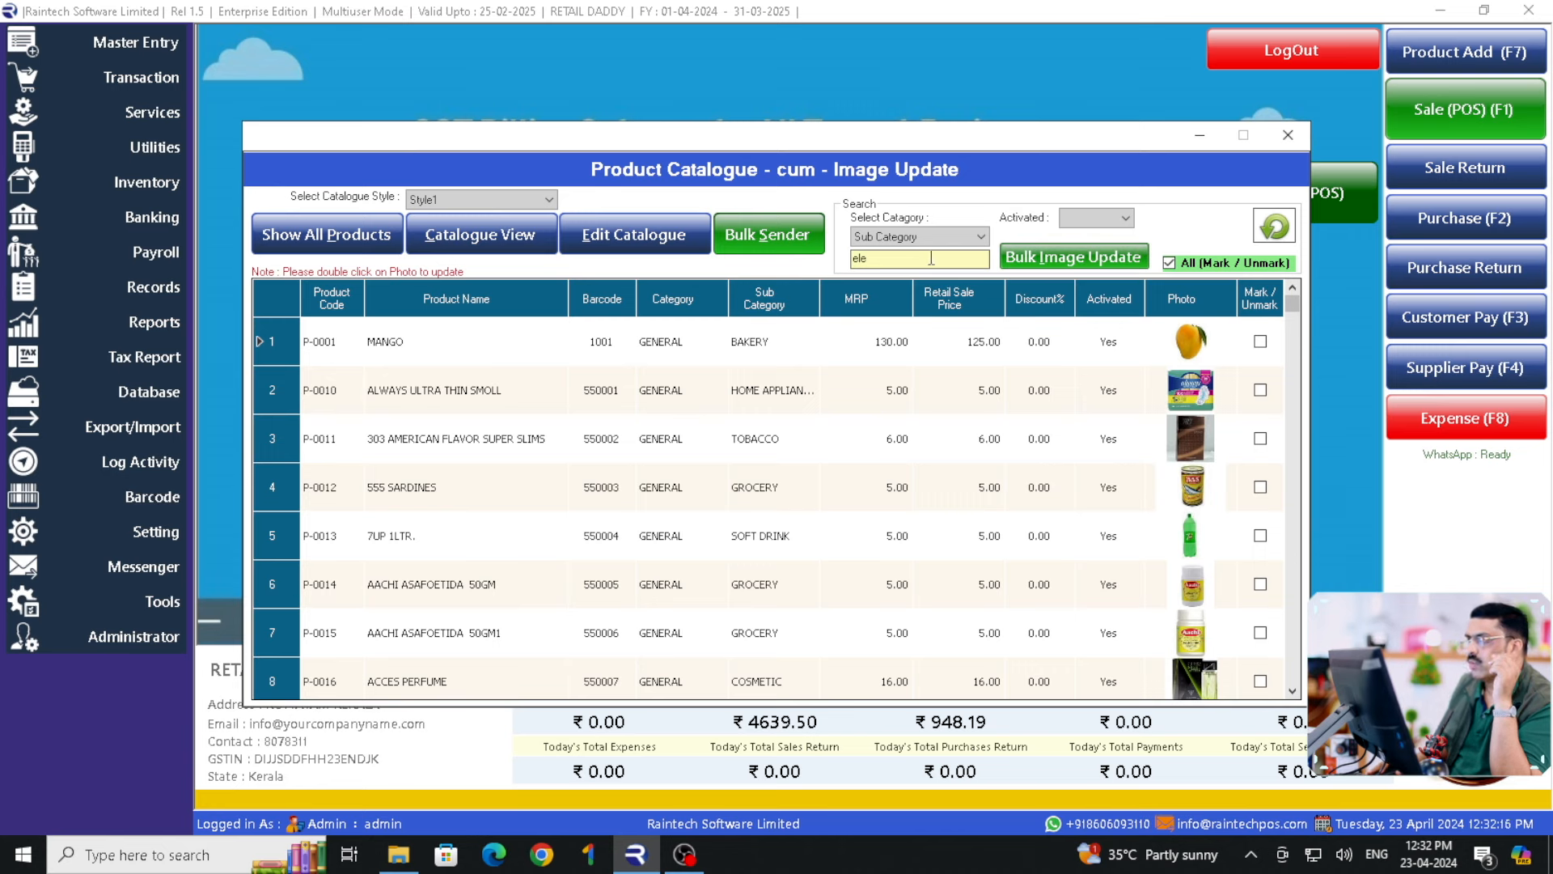
text(.)
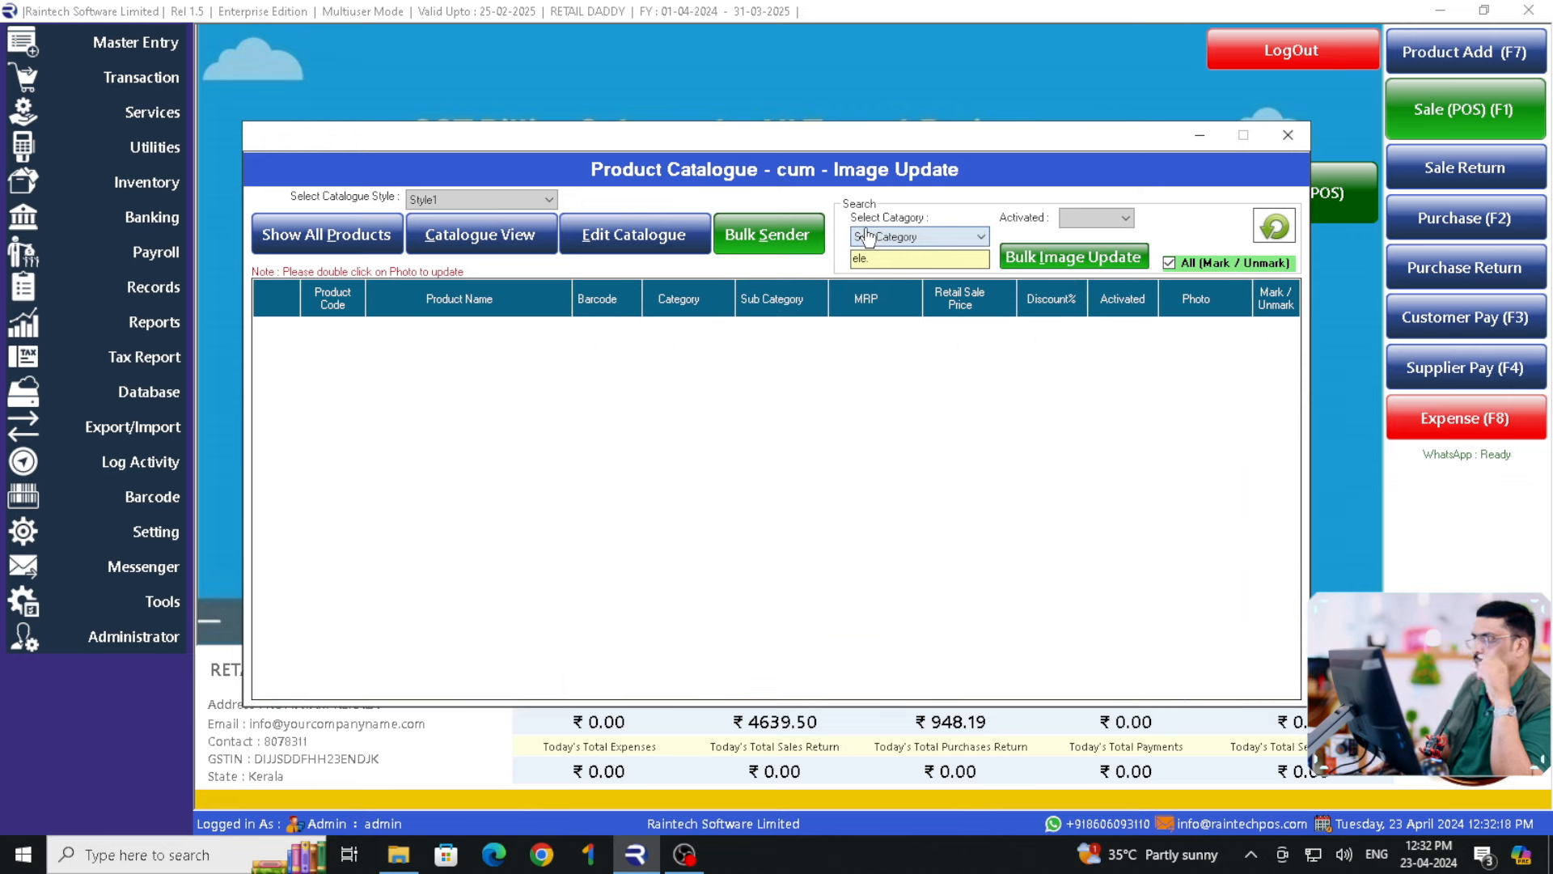
key(BackSpace)
key(BackSpace)
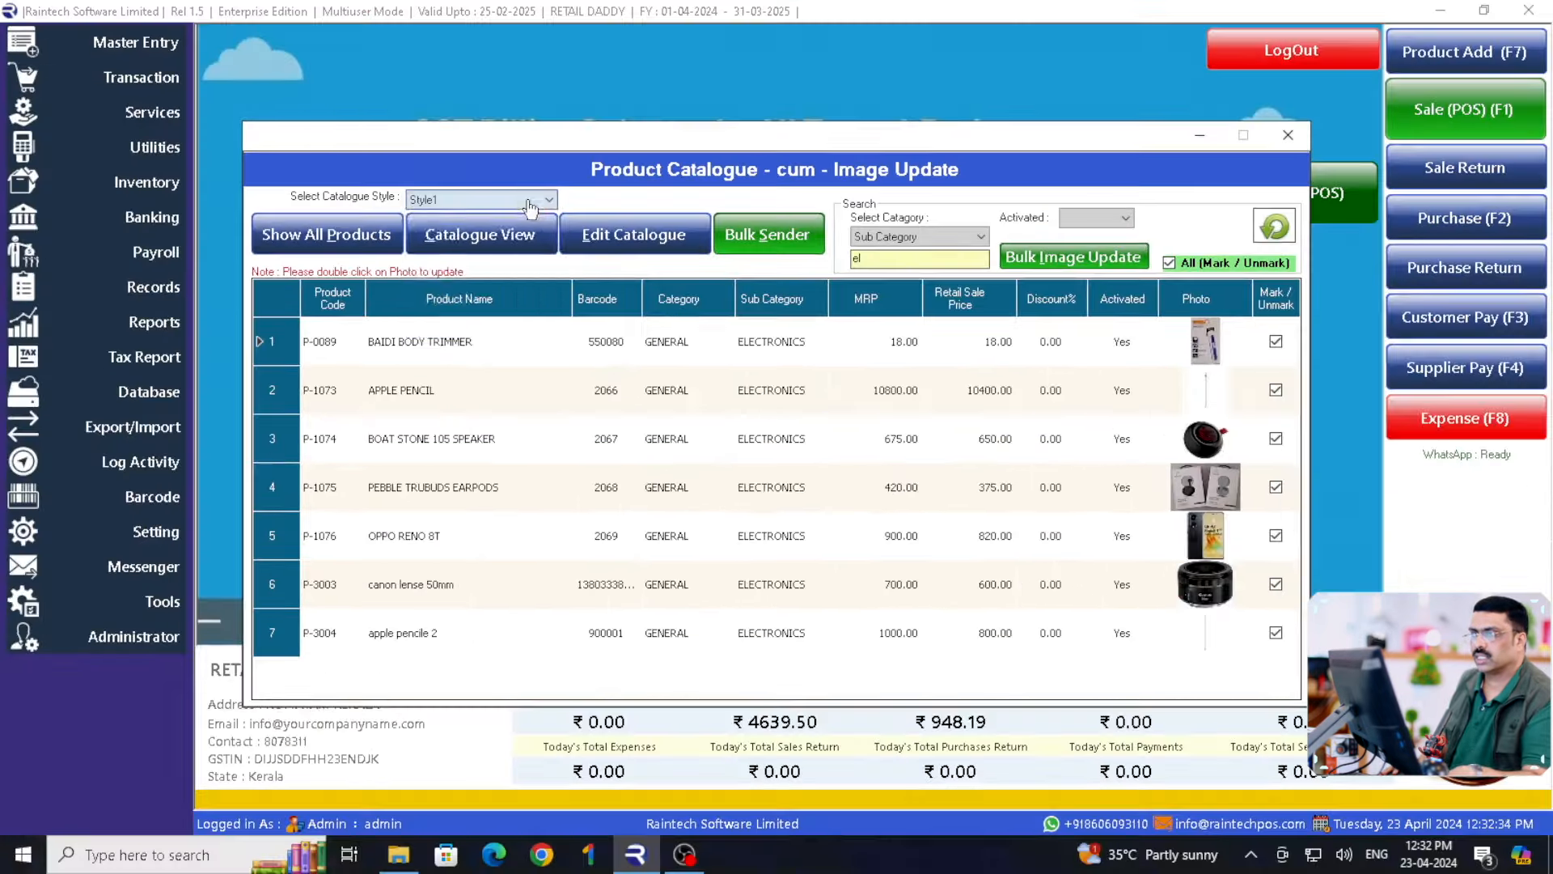
Set the catalogue style to Style2, check the electronics catalogue preview and close it.
click(530, 202)
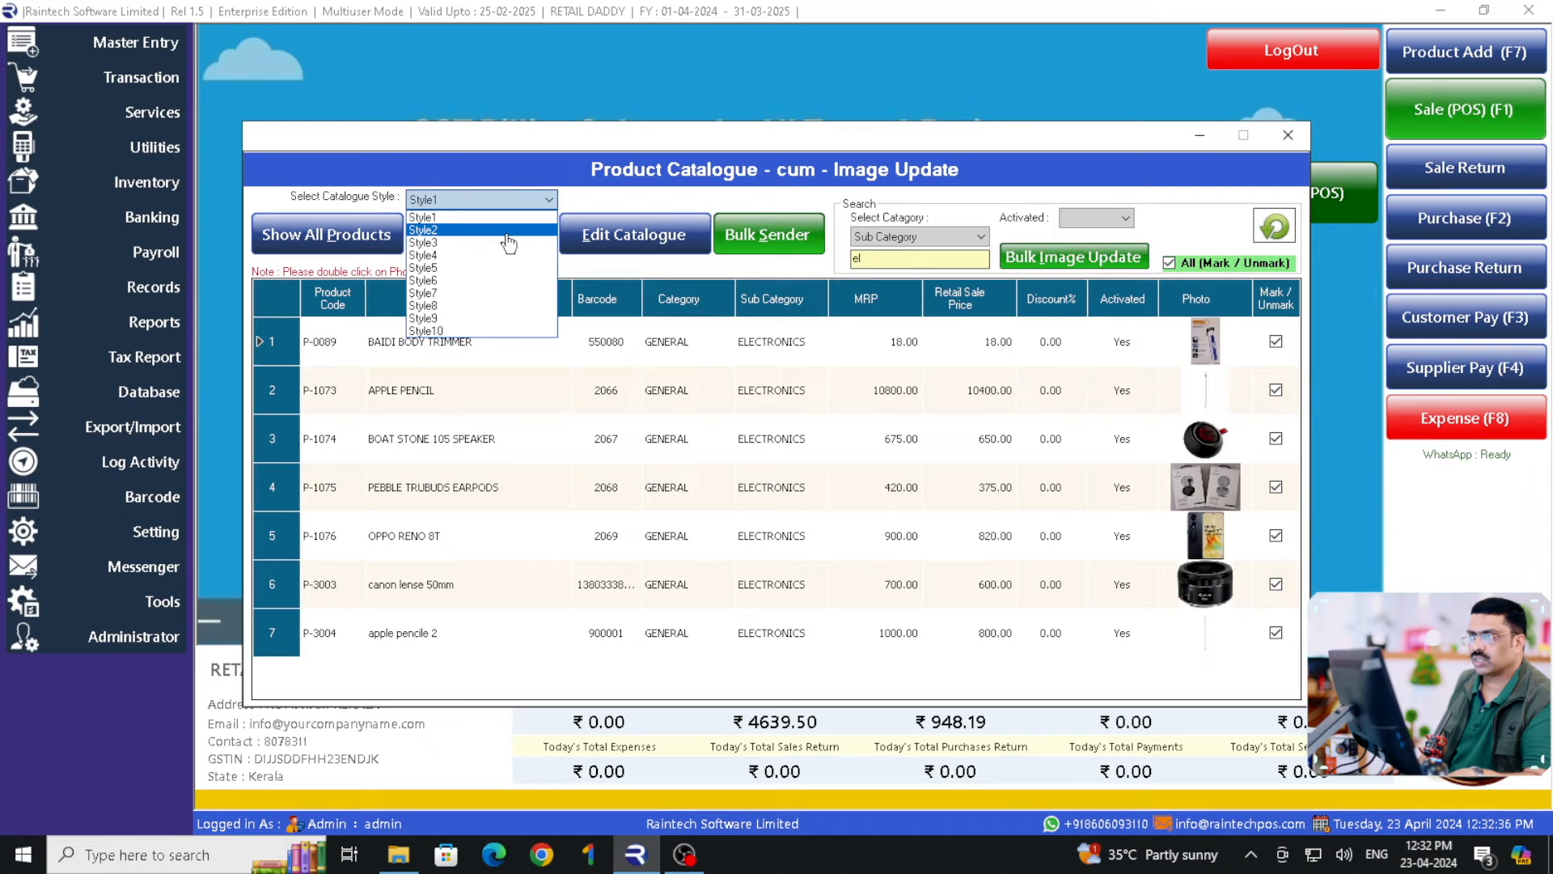
click(506, 231)
click(488, 235)
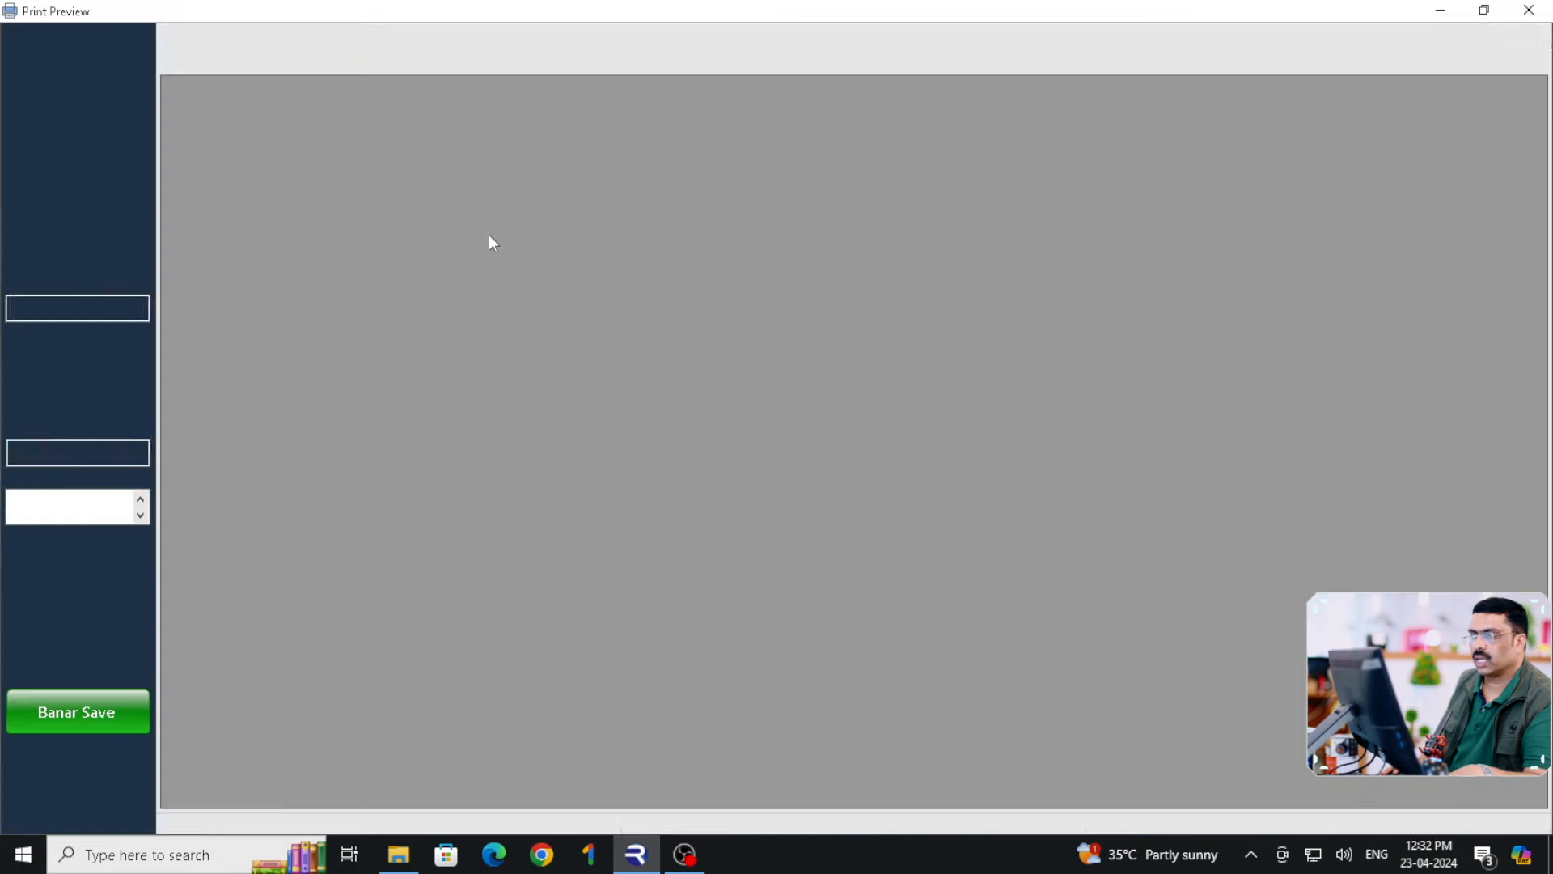
scroll(800, 366, down, 3)
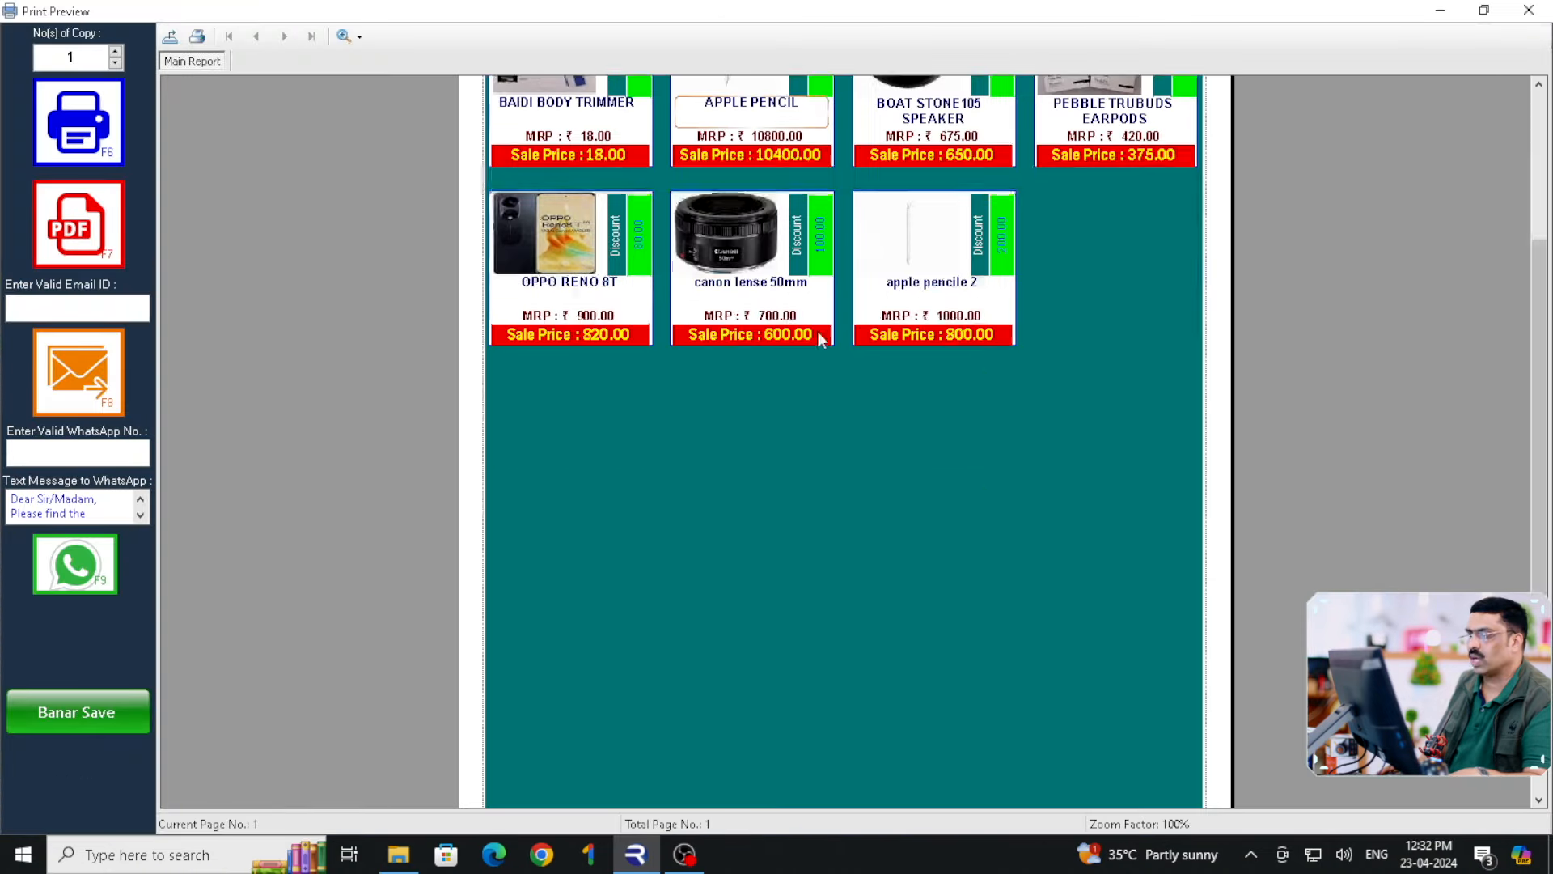
scroll(817, 340, up, 3)
click(1530, 10)
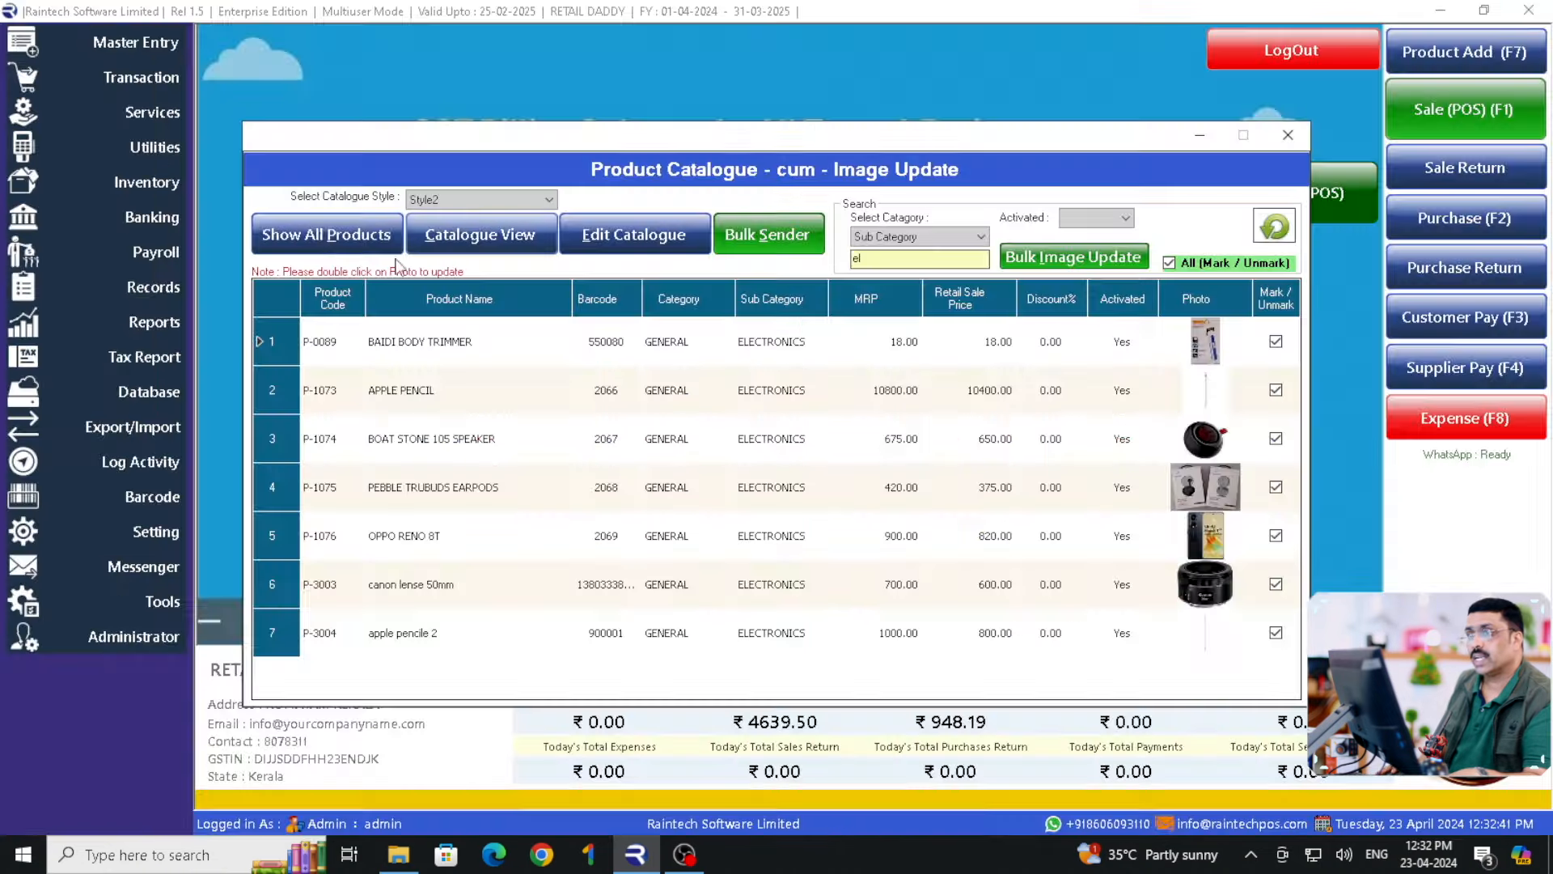
Preview the electronics catalogue in the style with a blue header and pale yellow page, and close the preview.
click(485, 199)
click(437, 252)
click(519, 245)
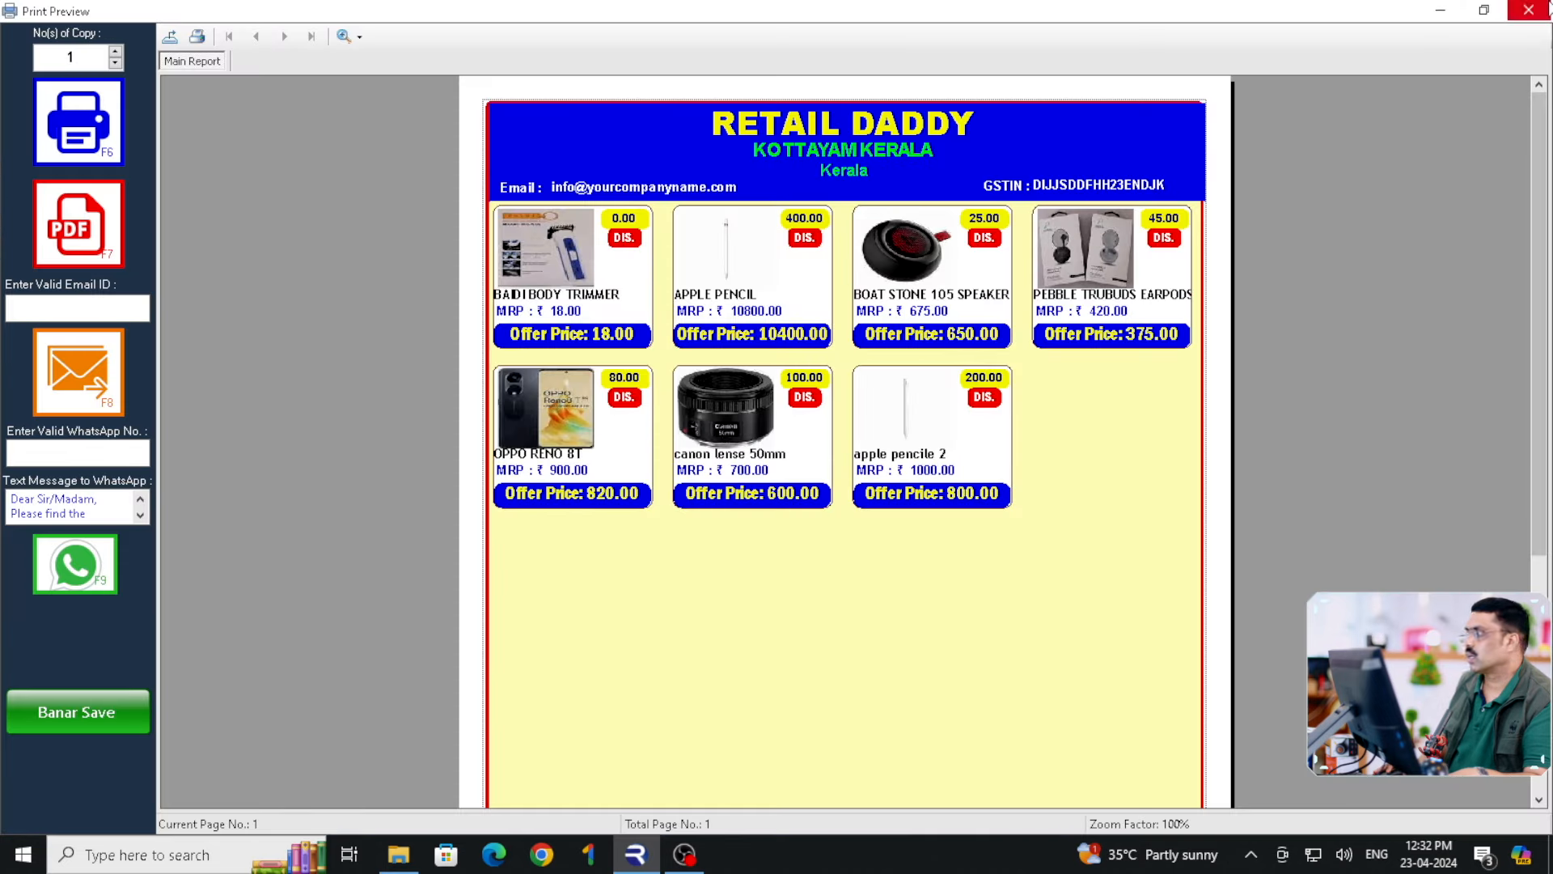
click(1529, 10)
Set the catalogue style to Style6, look through the electronics catalogue preview and close it.
click(486, 199)
click(494, 301)
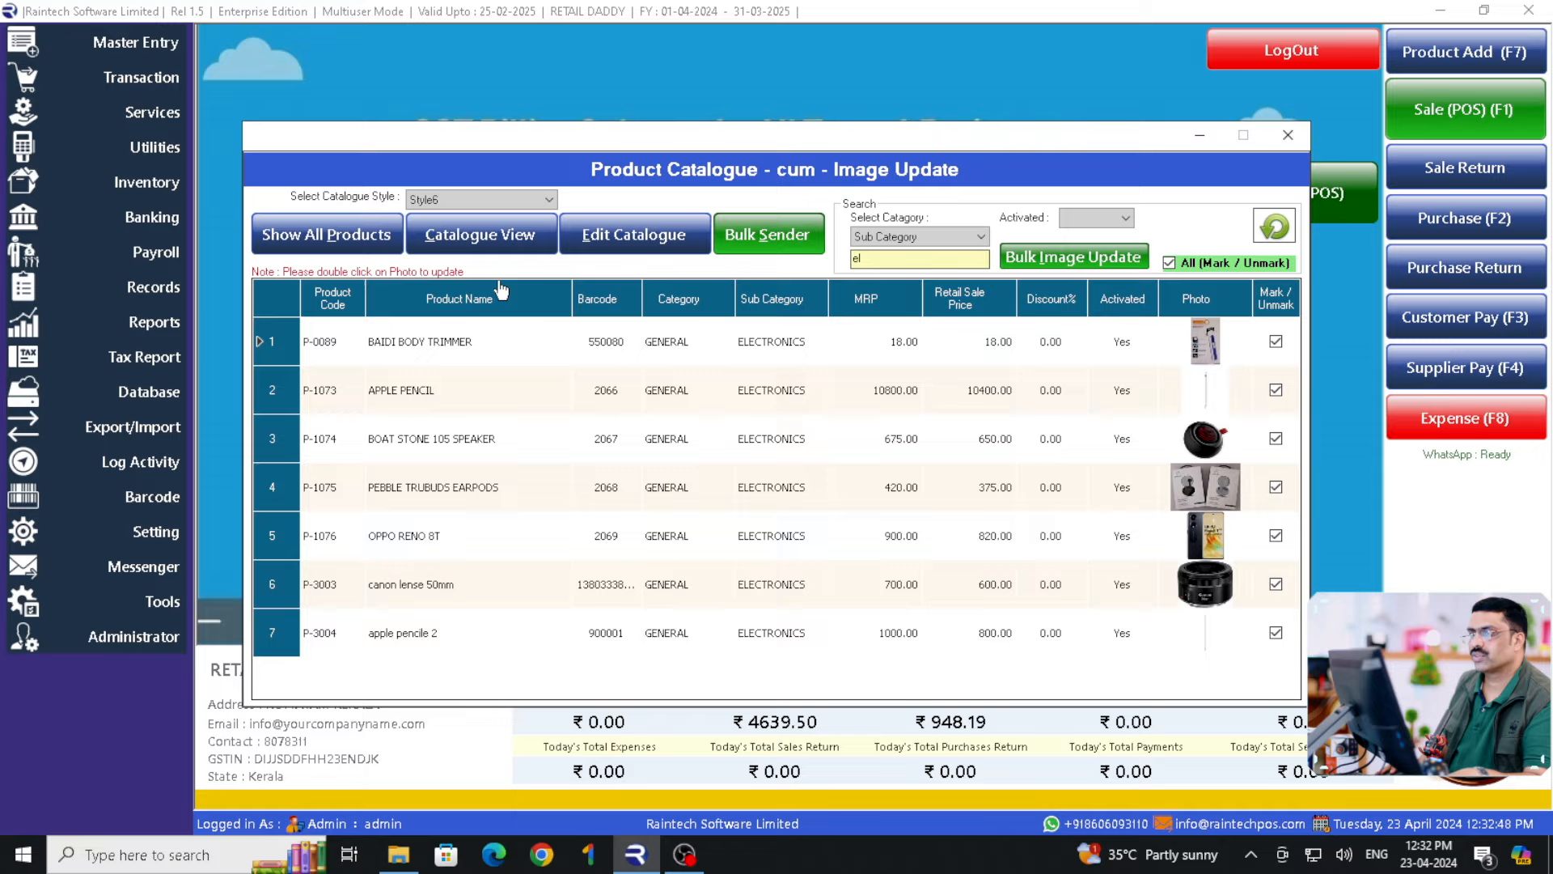
click(492, 247)
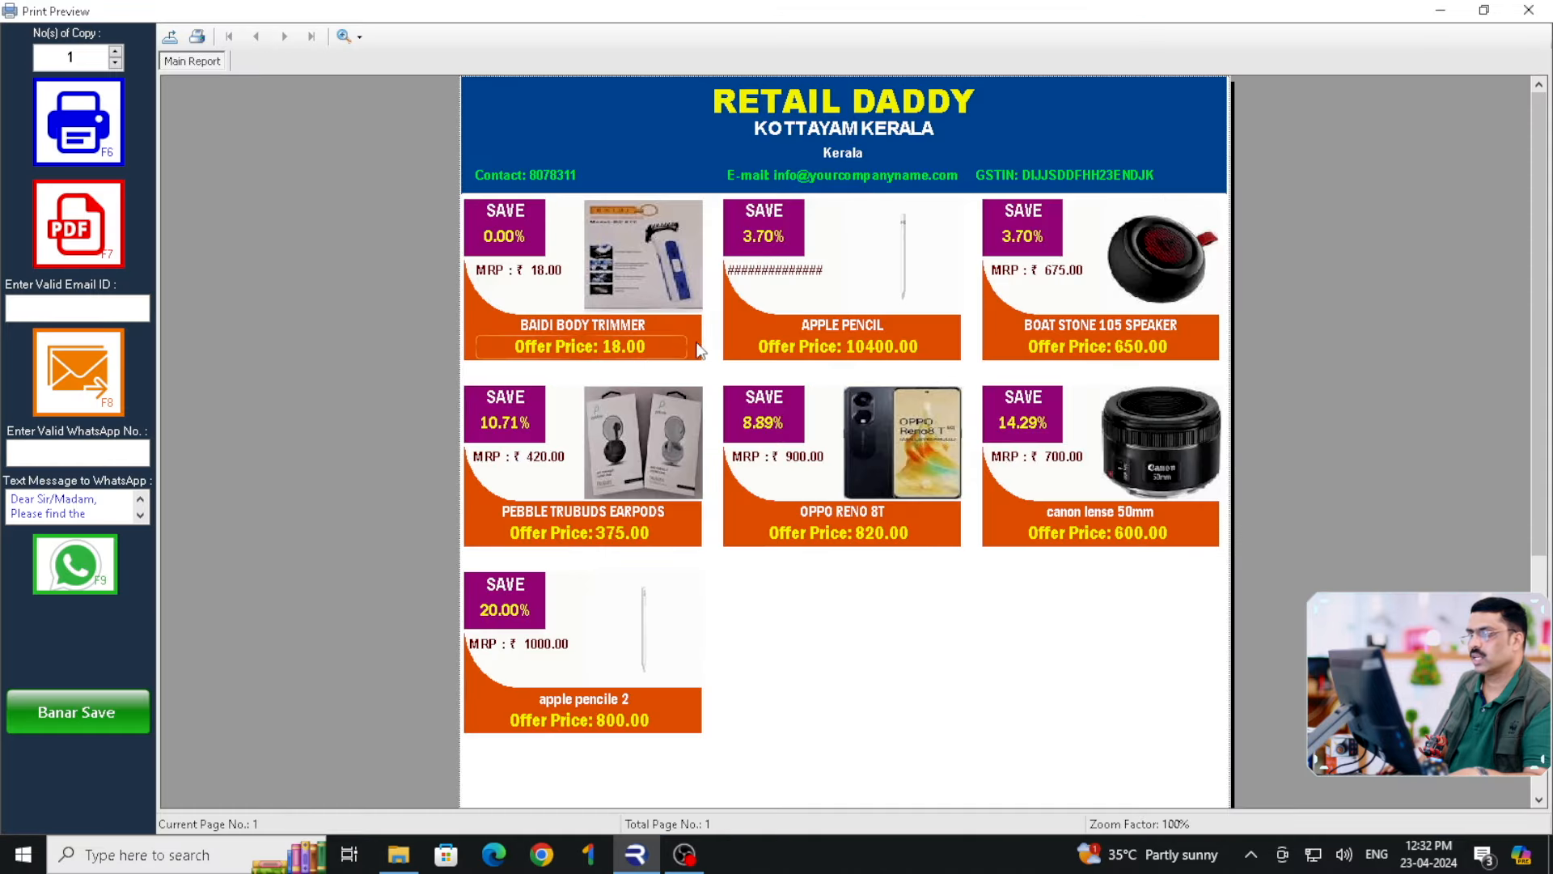
scroll(728, 350, down, 3)
scroll(783, 351, up, 3)
click(1529, 10)
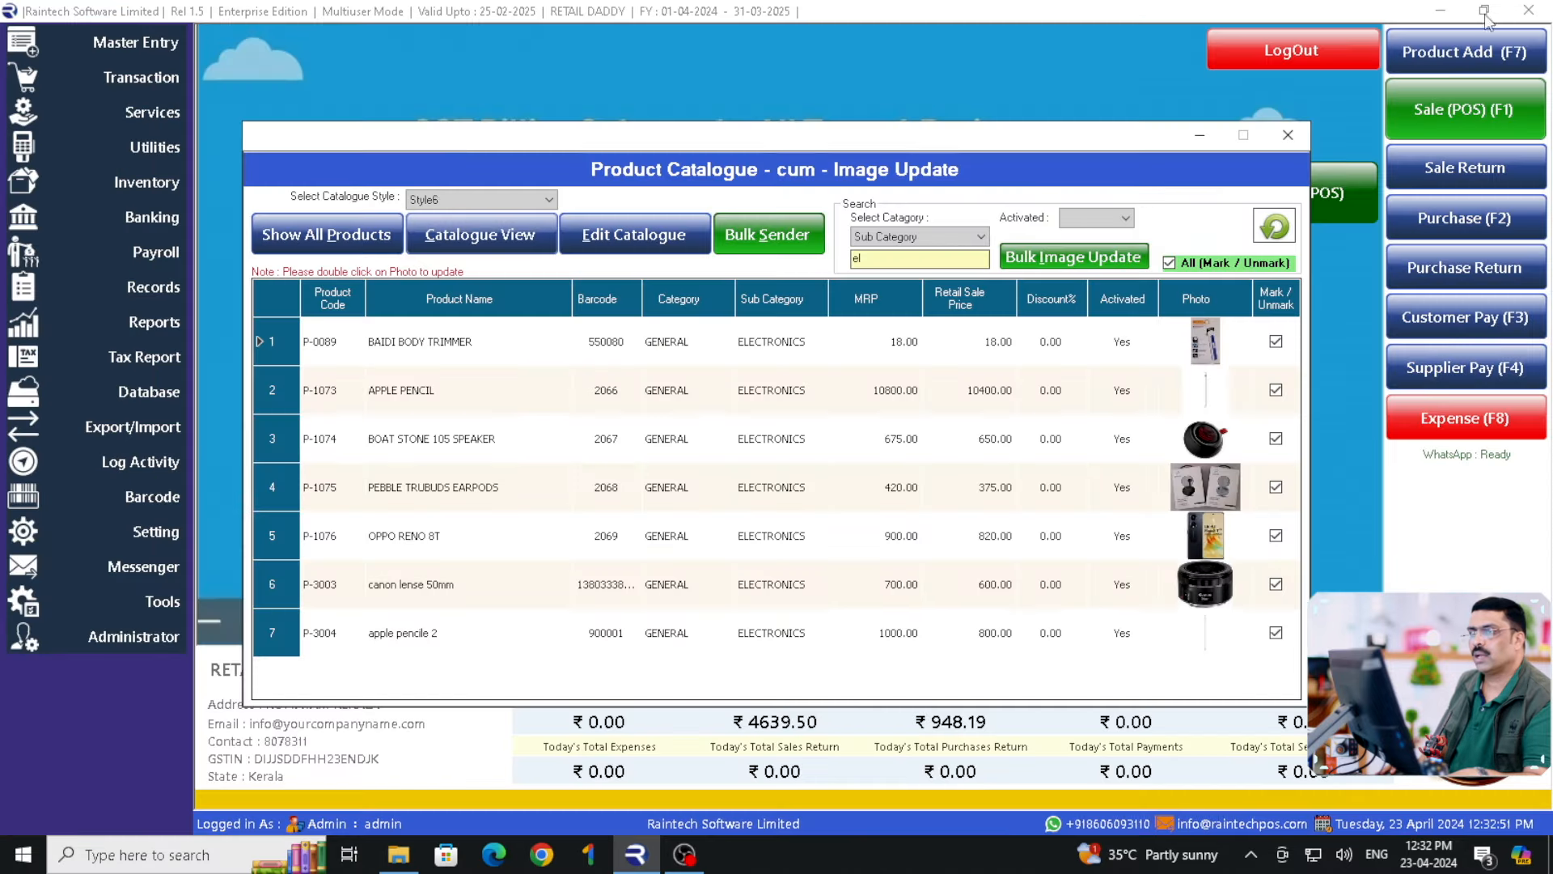
Set the catalogue style to Style8, look through the electronics catalogue preview down to the last product and close it.
click(445, 202)
click(444, 324)
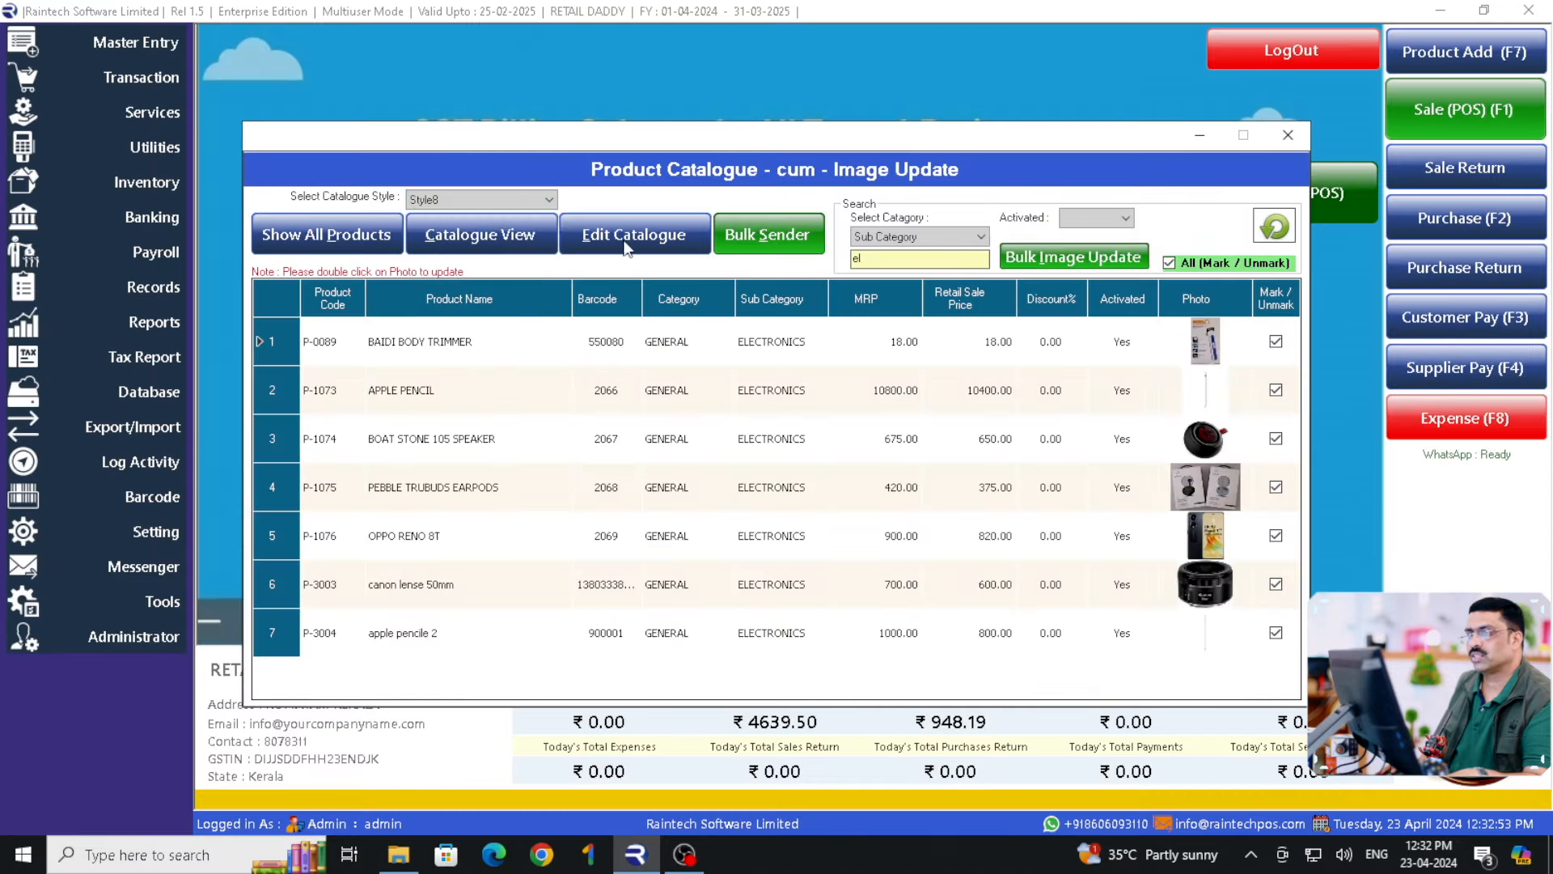
click(514, 245)
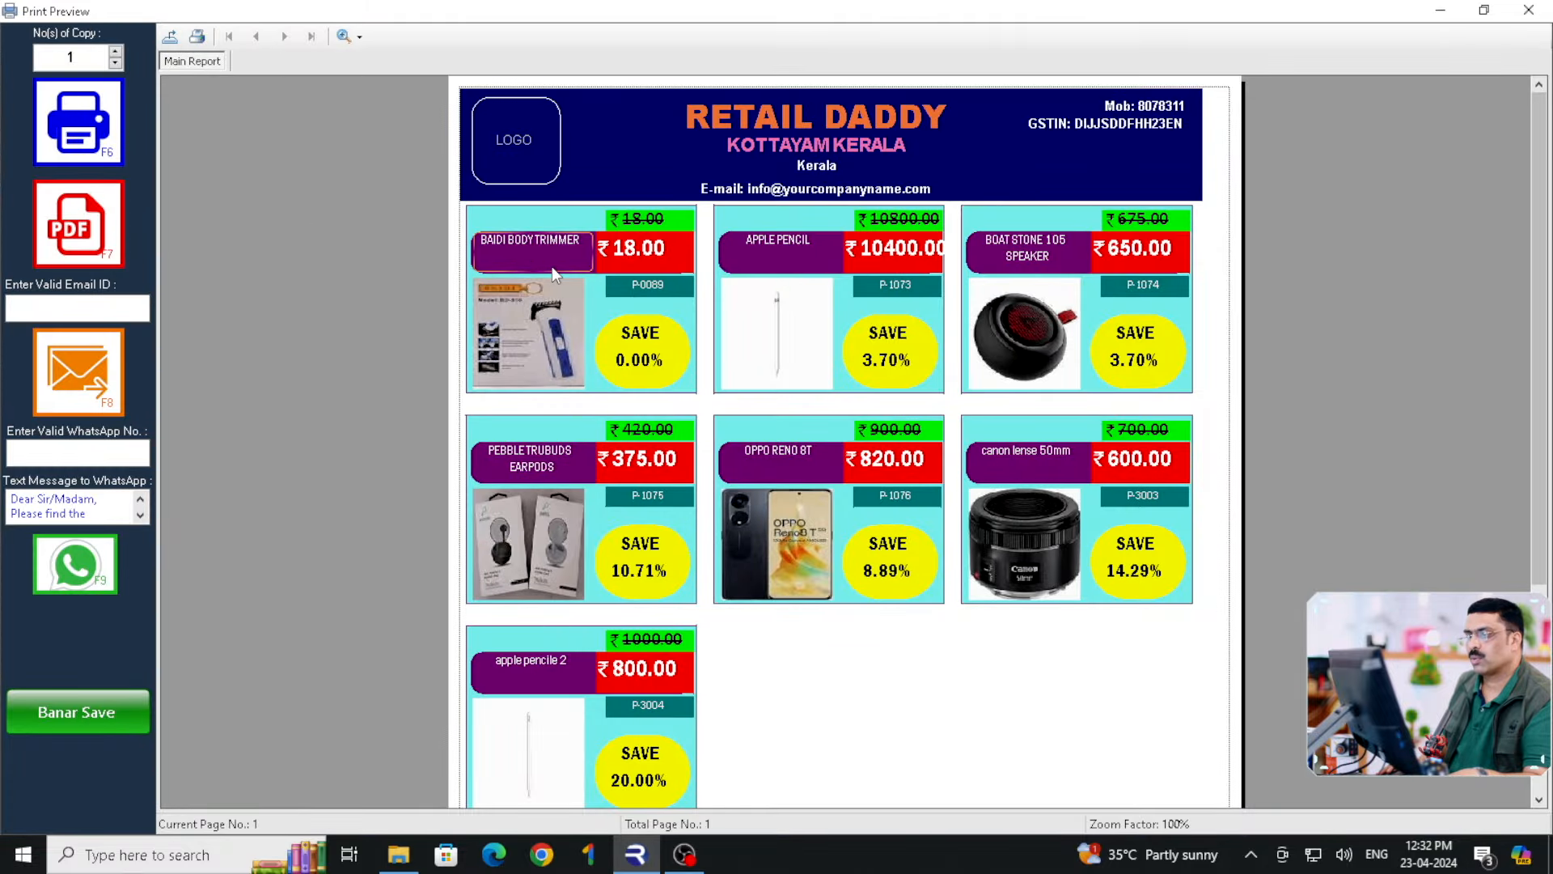
scroll(552, 265, down, 3)
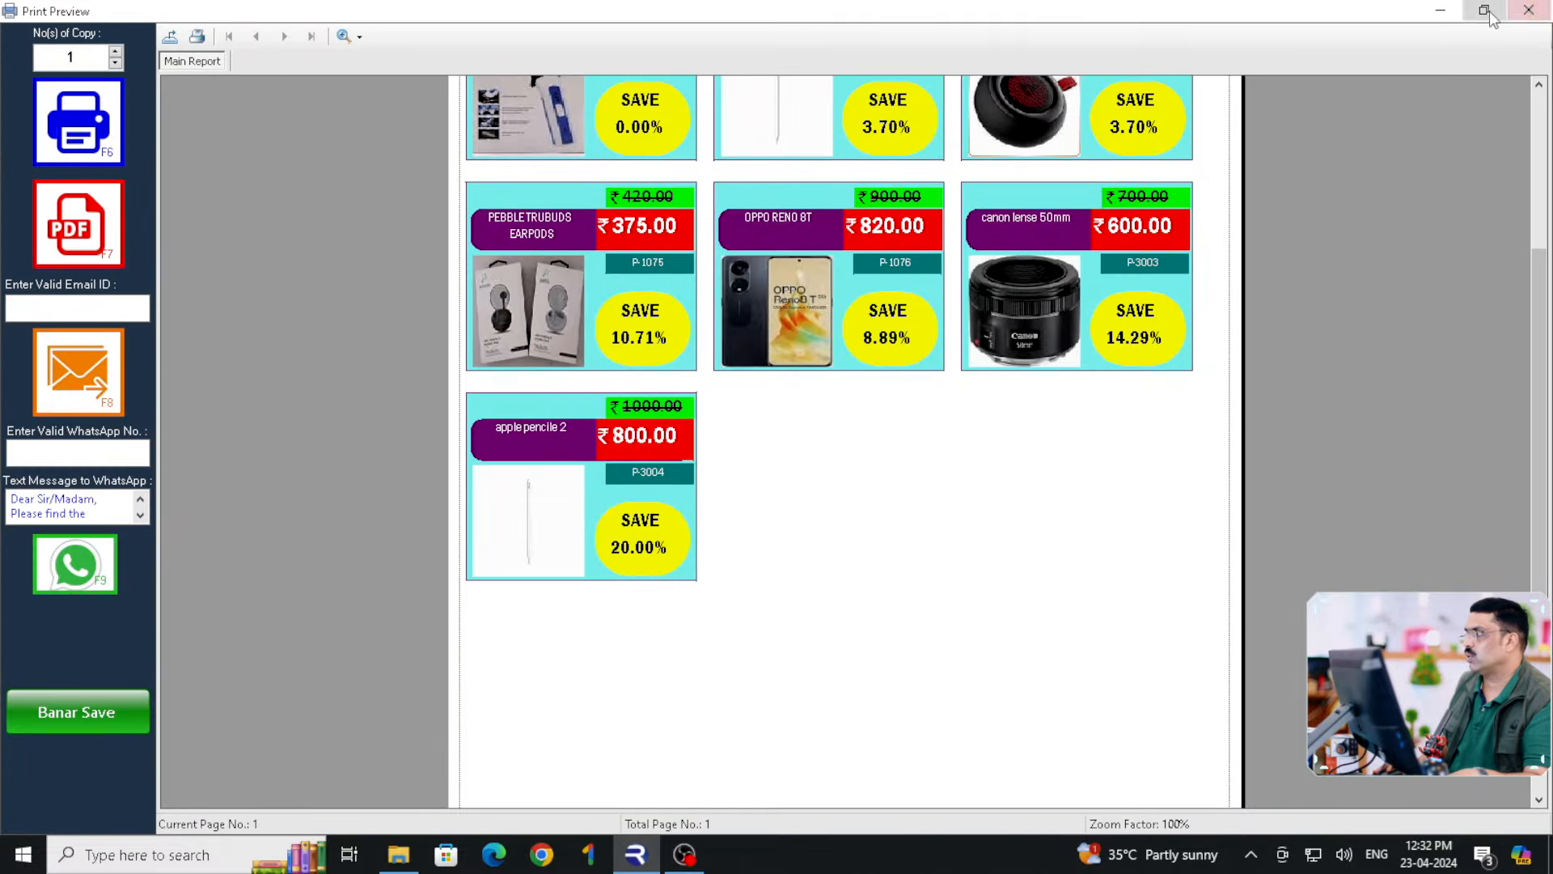
click(1525, 11)
Set the catalogue style to Style10, review the electronics catalogue preview and close it.
click(493, 199)
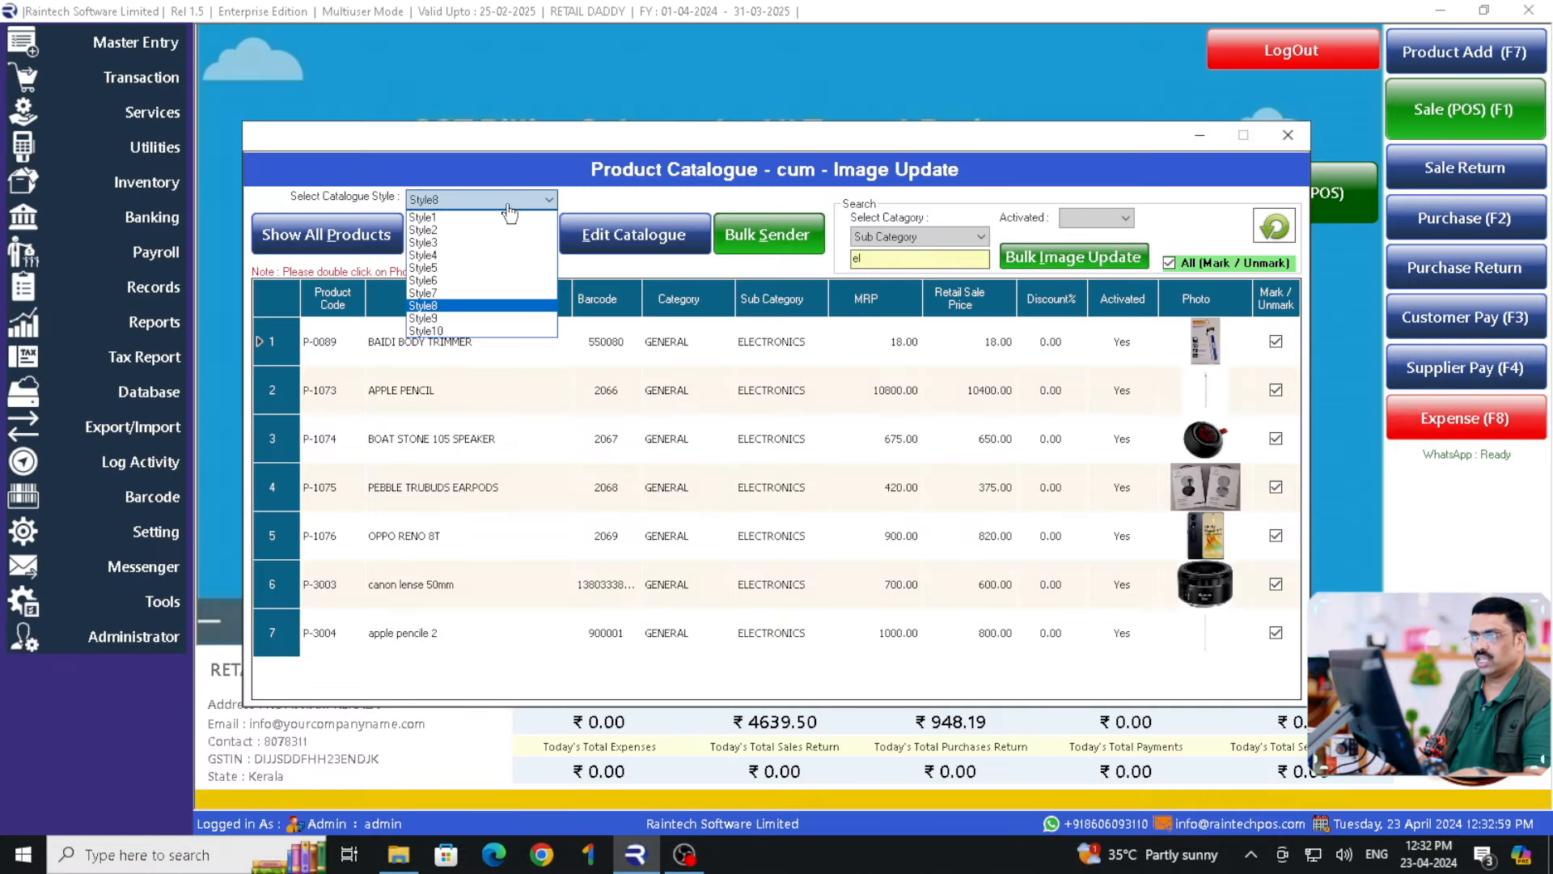
click(485, 330)
click(505, 234)
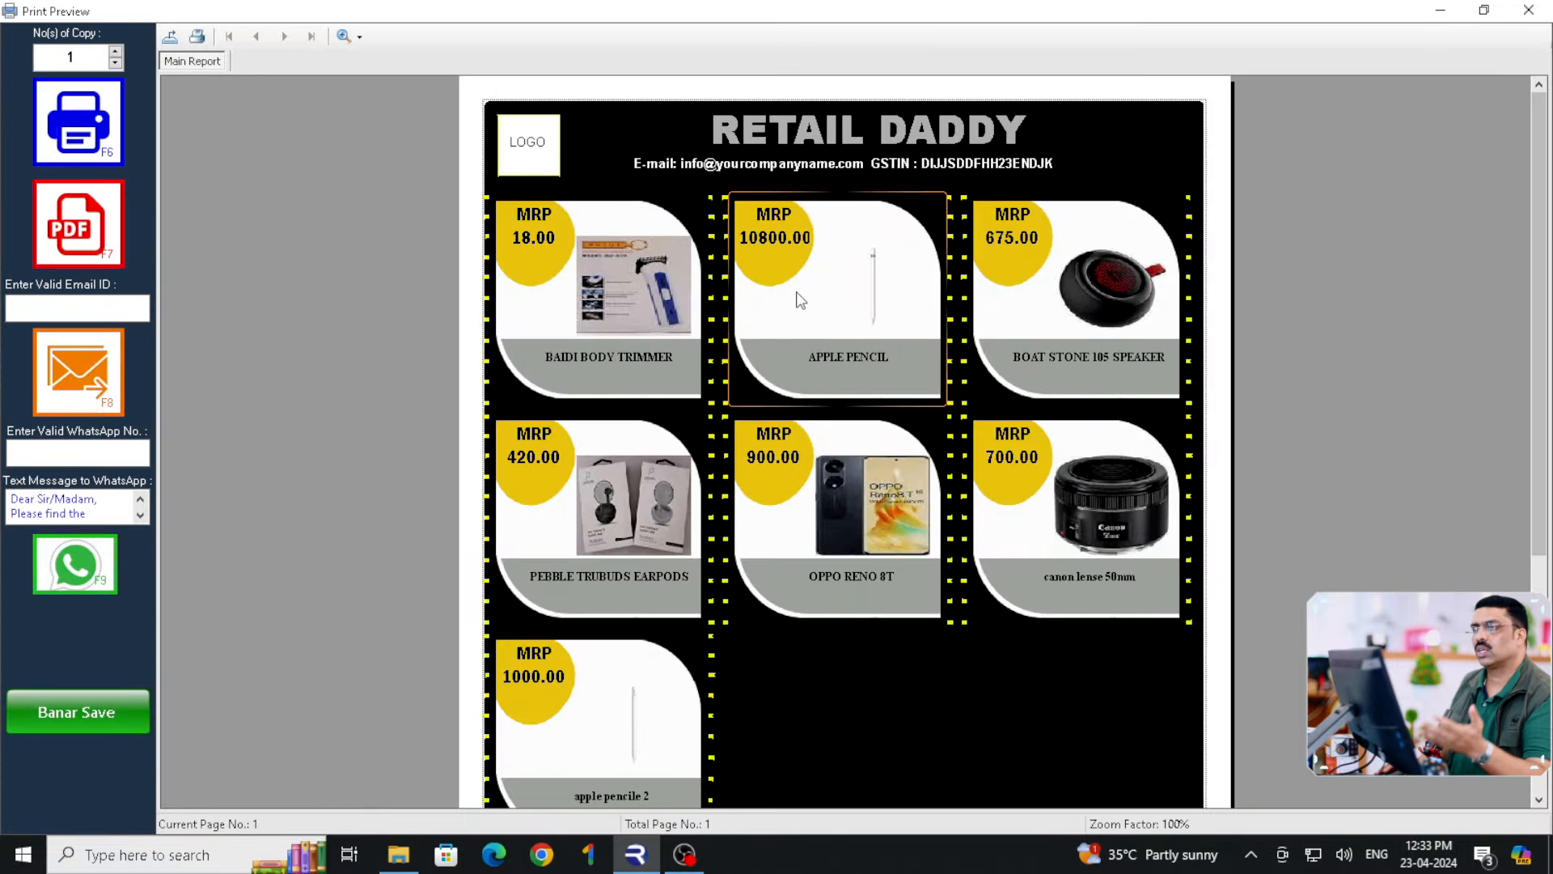
scroll(801, 301, down, 5)
scroll(795, 297, up, 5)
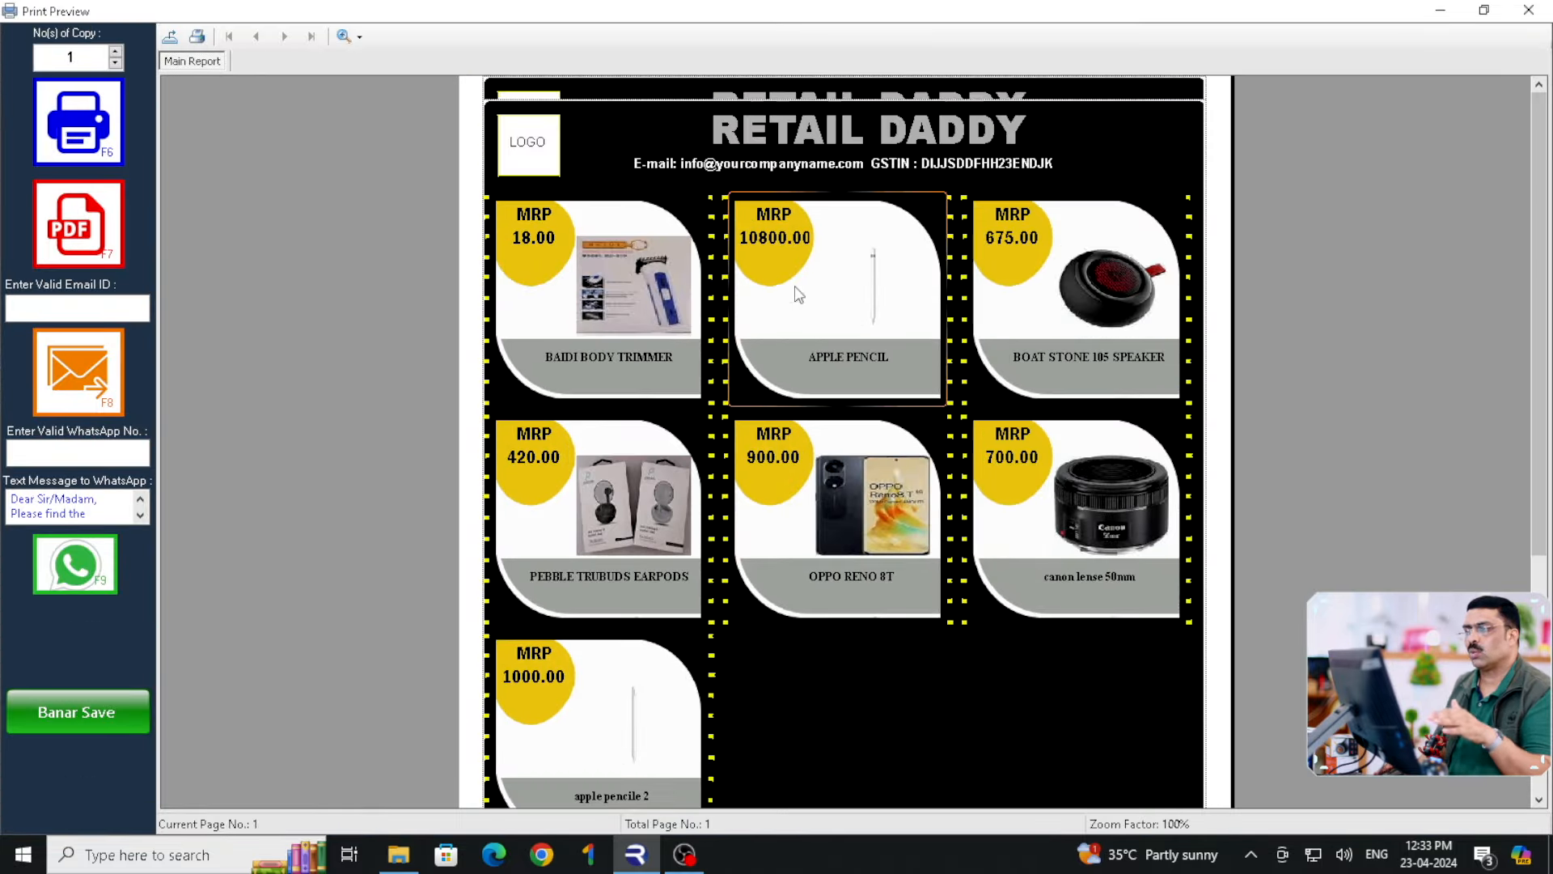
click(1528, 11)
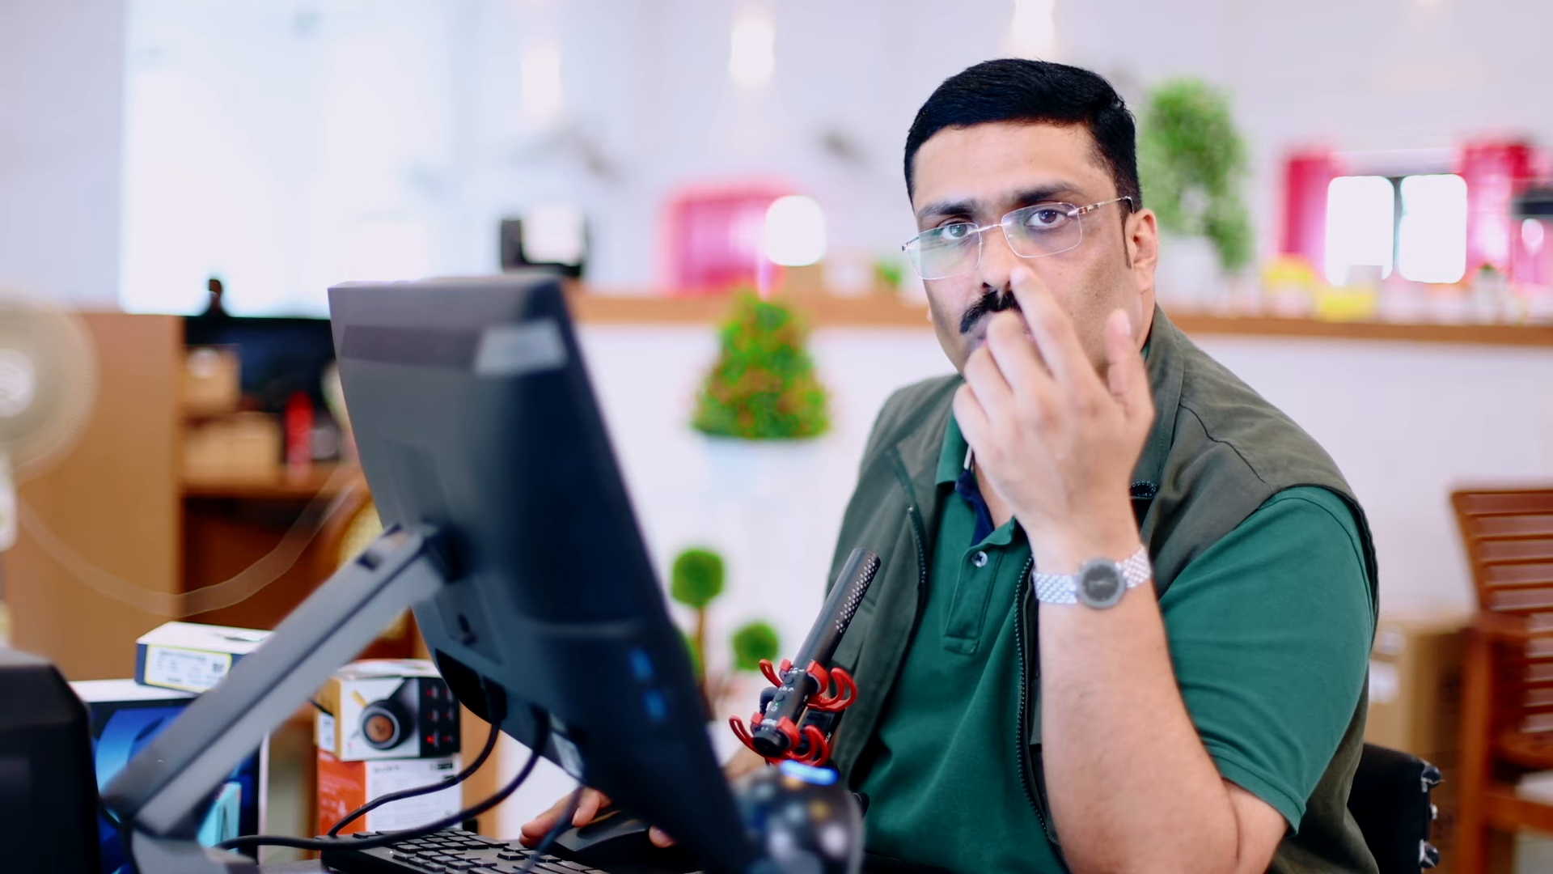